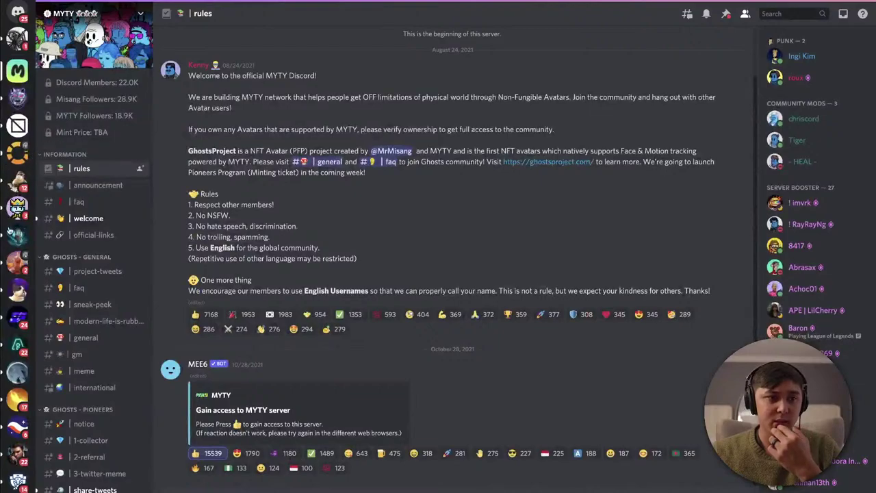
# Step: Open the Cyber Wolves Discord server and search its messages for "crypto sheet"
pyautogui.click(18, 98)
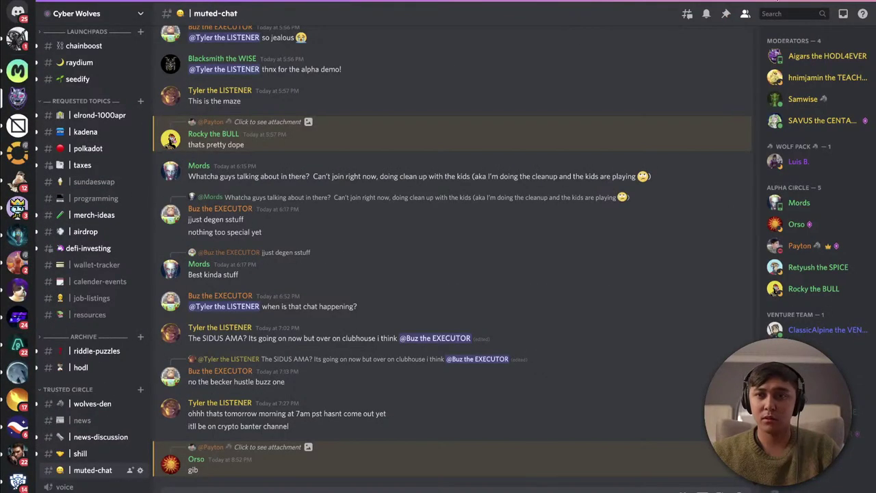
pyautogui.click(793, 14)
pyautogui.write('crypto')
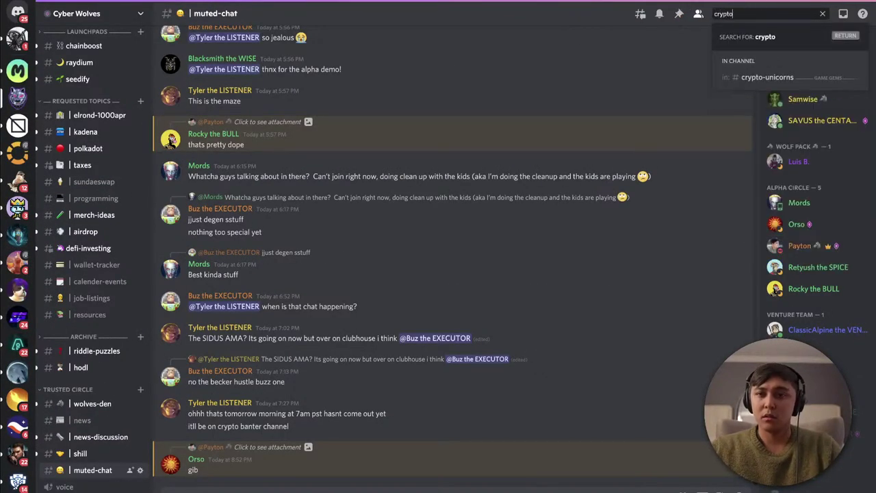
pyautogui.write(' sheet')
pyautogui.press('Return')
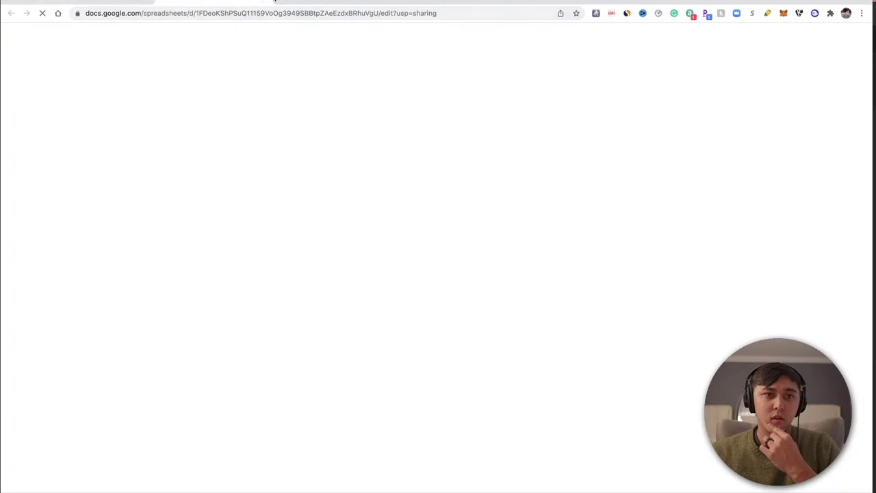
pyautogui.click(275, 1)
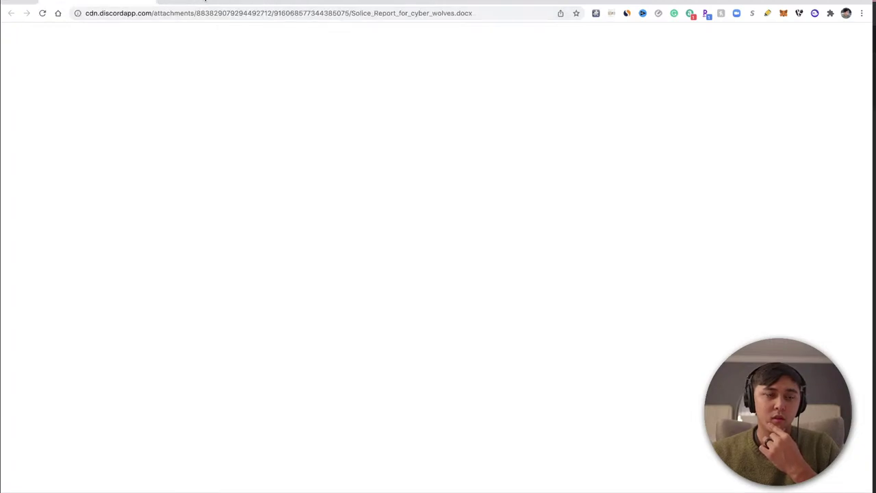
pyautogui.click(183, 19)
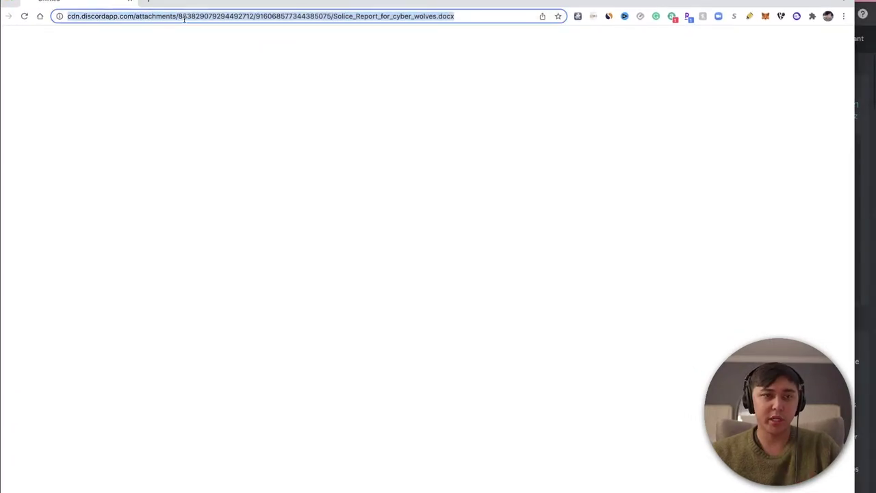
pyautogui.write('cryp')
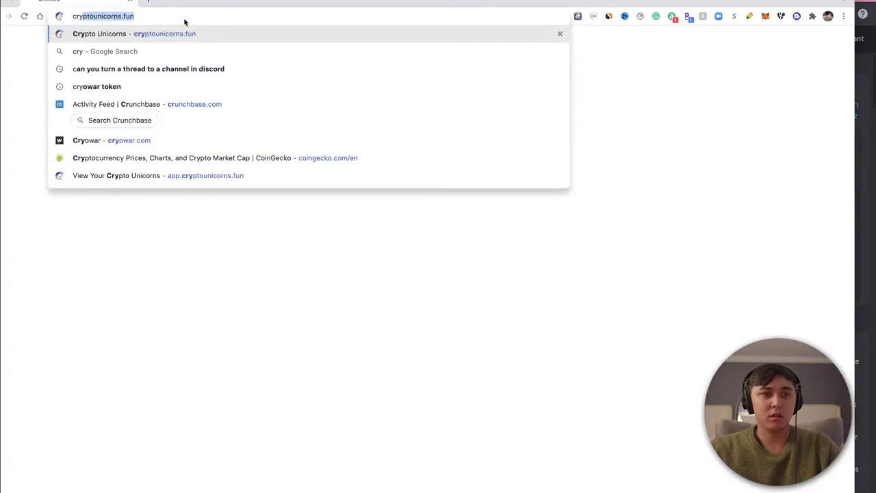
pyautogui.press('BackSpace')
pyautogui.press('BackSpace')
pyautogui.press('BackSpace')
pyautogui.press('BackSpace')
pyautogui.press('BackSpace')
pyautogui.write('sheet')
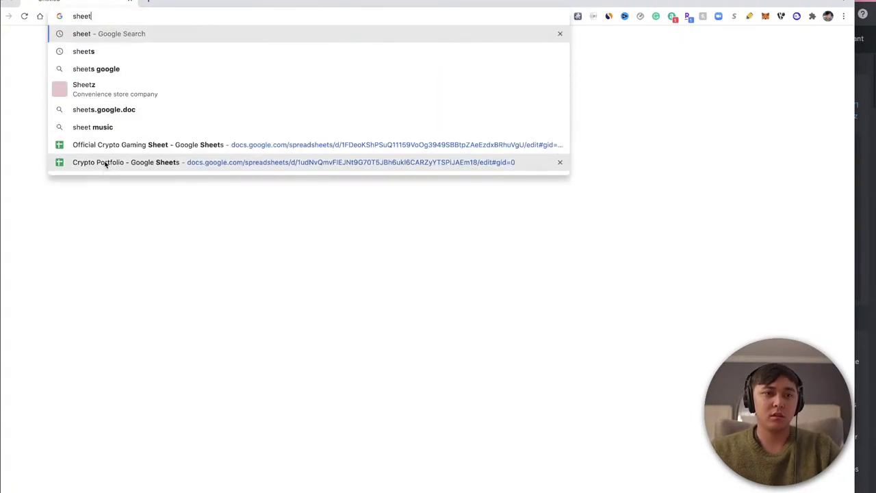
pyautogui.click(104, 162)
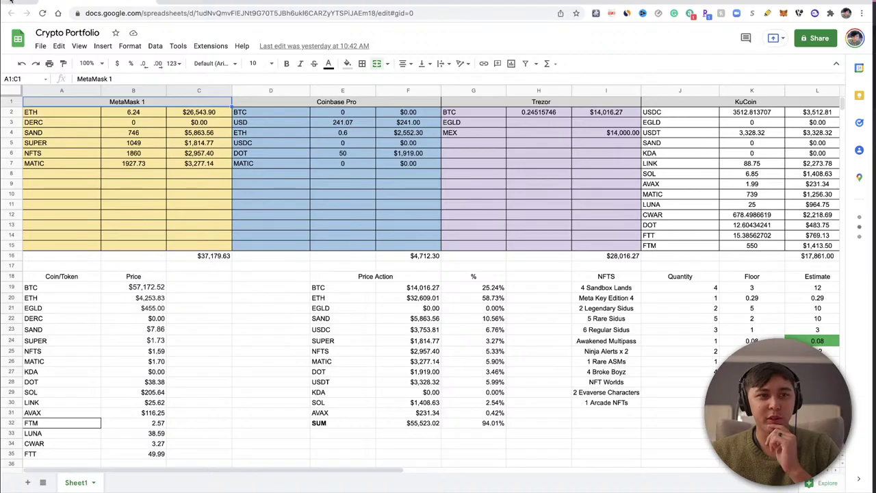
pyautogui.press('super+w')
# Step: Switch to Google Chrome and open the Official Crypto Gaming Sheet spreadsheet from a search for "she"
pyautogui.click(9, 45)
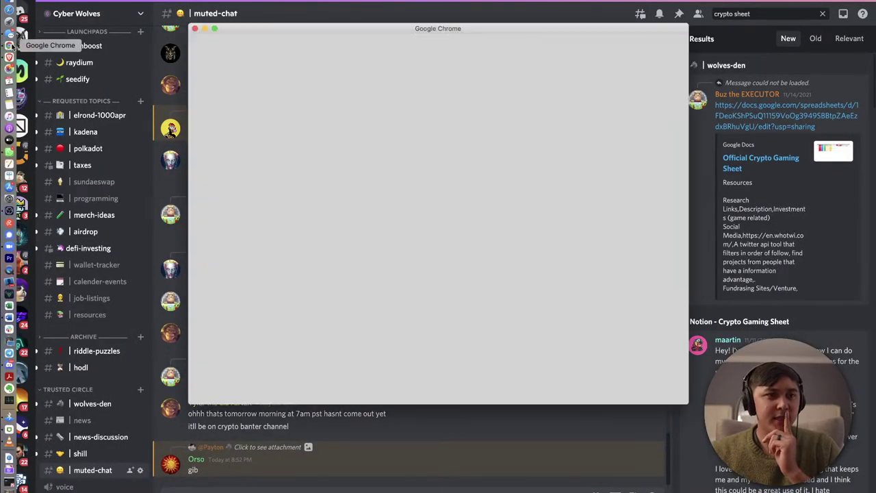
pyautogui.click(568, 195)
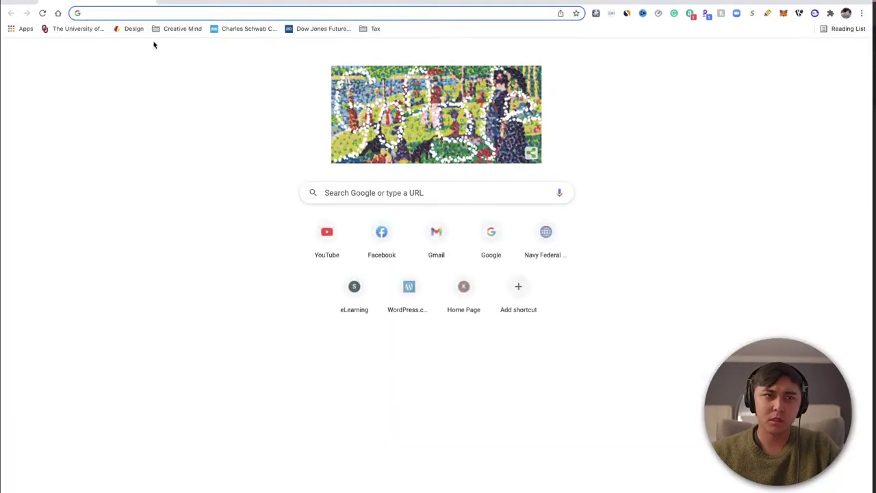
pyautogui.write('she')
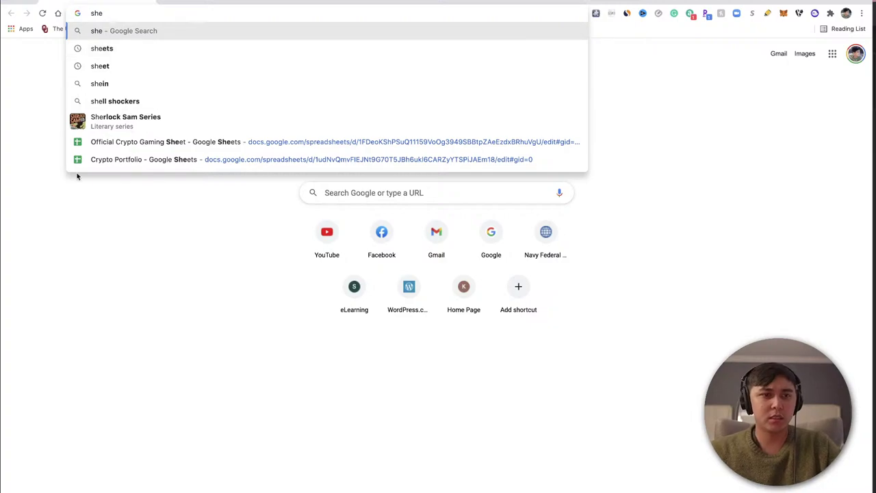
pyautogui.click(117, 142)
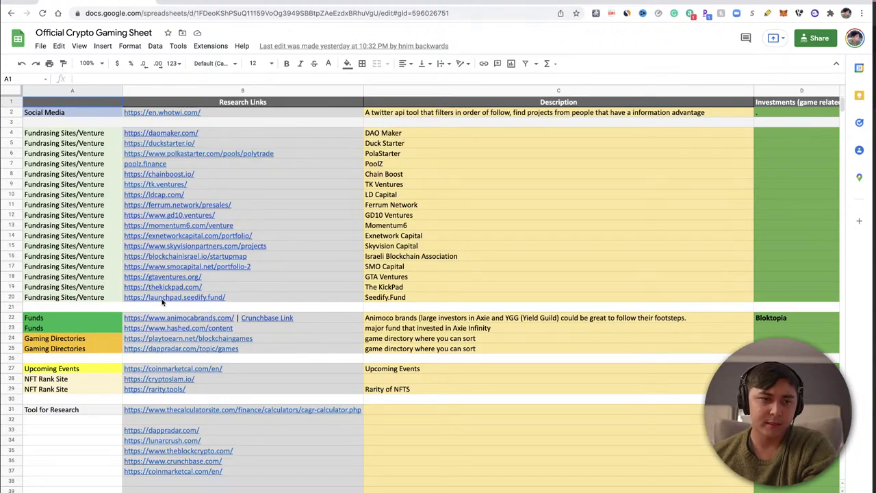
# Step: Look through the workbook's other sheets, including the VC list and Gaming 5 Point Reports, and open the gd10.ventures link from the research links
pyautogui.scroll(-1, 163, 302)
pyautogui.hotkey('ctrl', 'shift', 'pagedown')
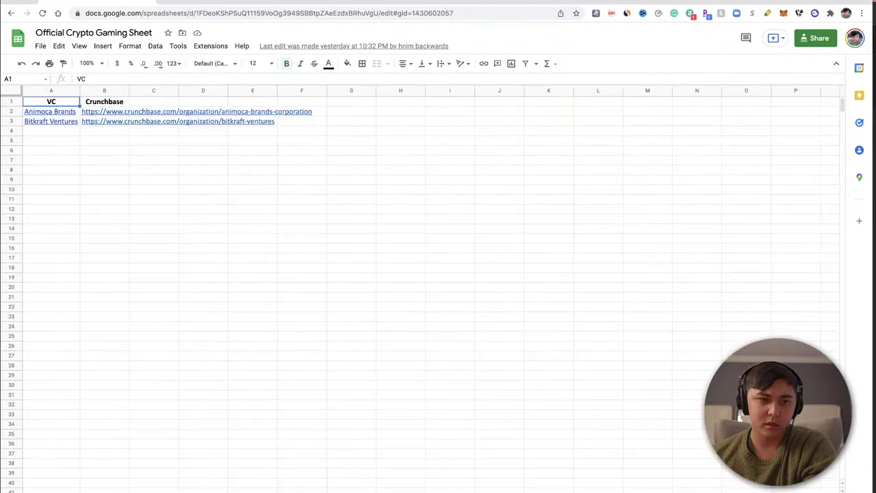
pyautogui.click(111, 18)
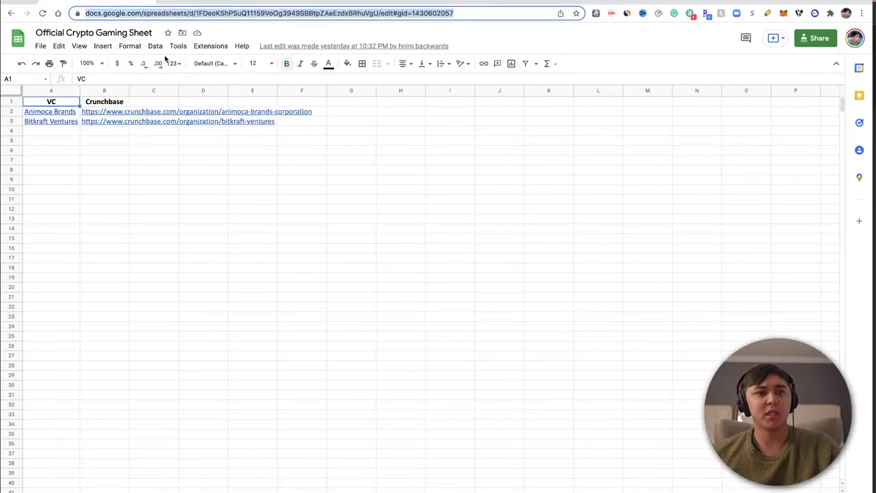
pyautogui.hotkey('ctrl', 'shift', 'pagedown')
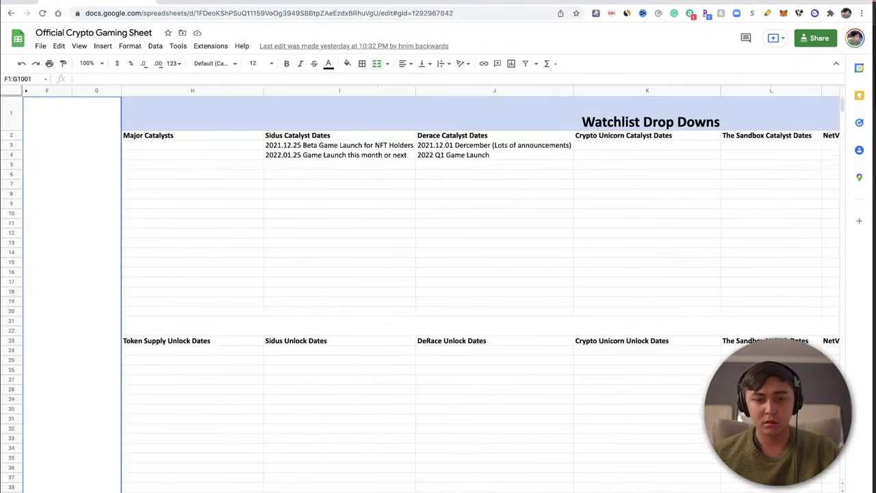
pyautogui.hotkey('ctrl', 'shift', 'pagedown')
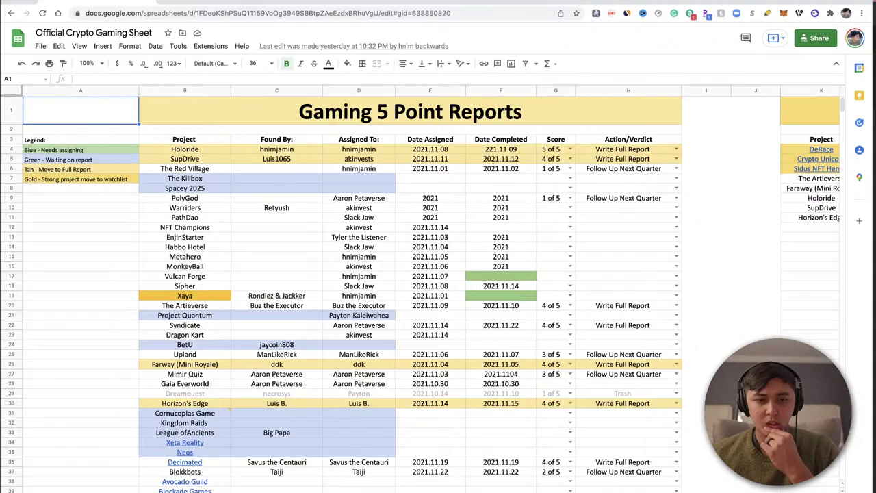
pyautogui.hotkey('ctrl', 'shift', 'pagedown')
pyautogui.hotkey('ctrl', 'shift', 'pageup')
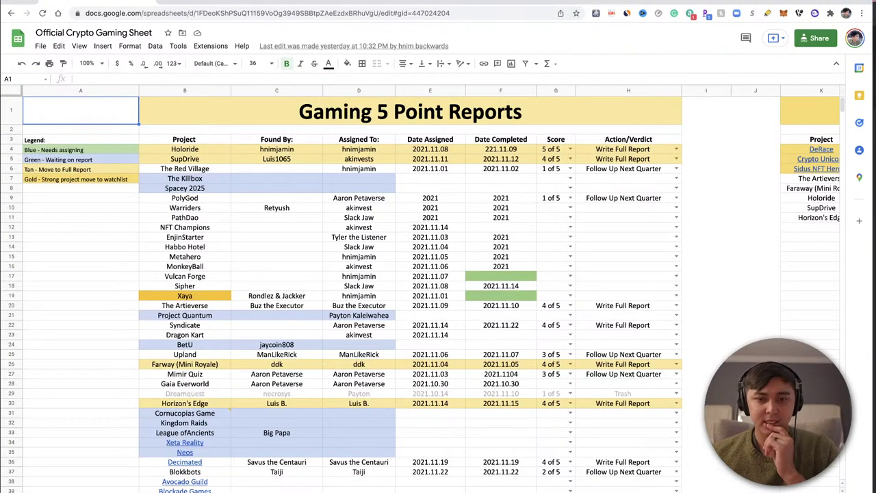
pyautogui.hotkey('ctrl', 'shift', 'pageup')
pyautogui.hotkey('ctrl', 'shift', 'pageup')
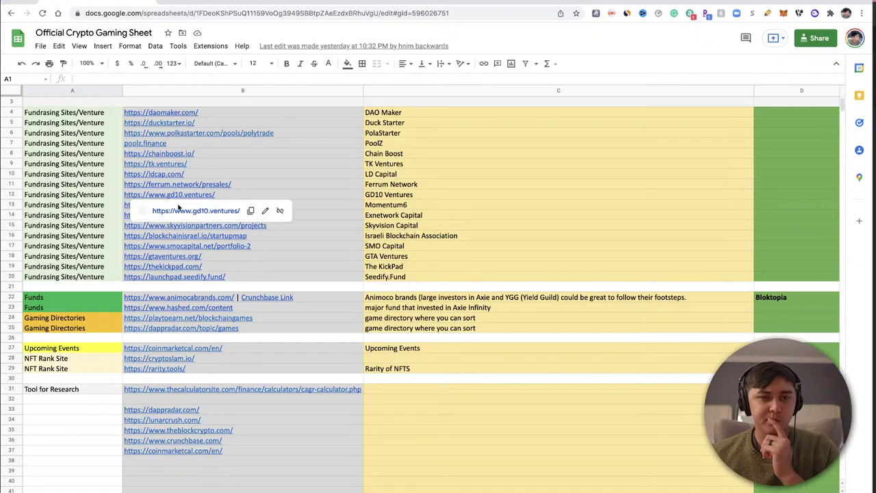
pyautogui.click(178, 210)
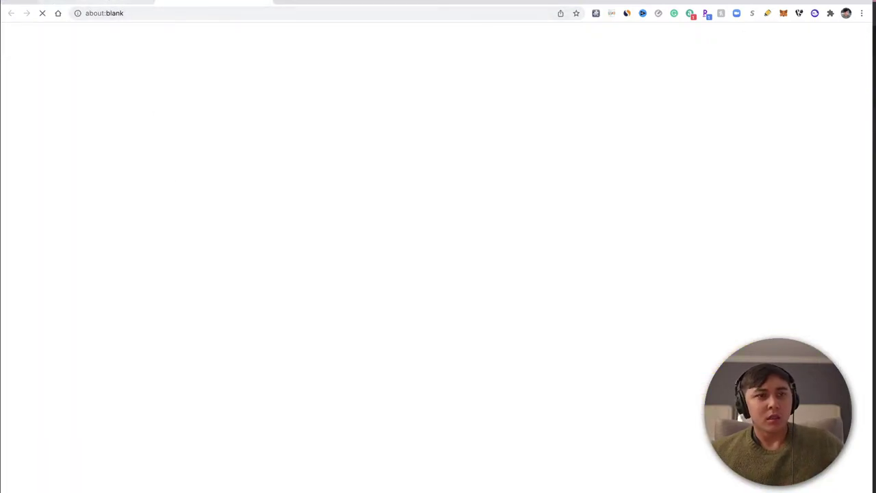
# Step: Switch to Crunchbase in Brave, find GD10 Venture by searching for "gd10", and view its investments
pyautogui.press('super+Tab')
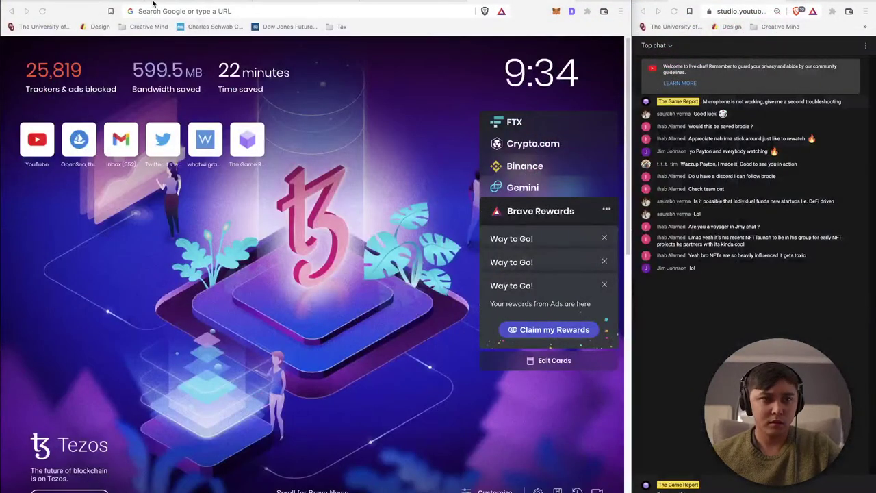
pyautogui.click(171, 2)
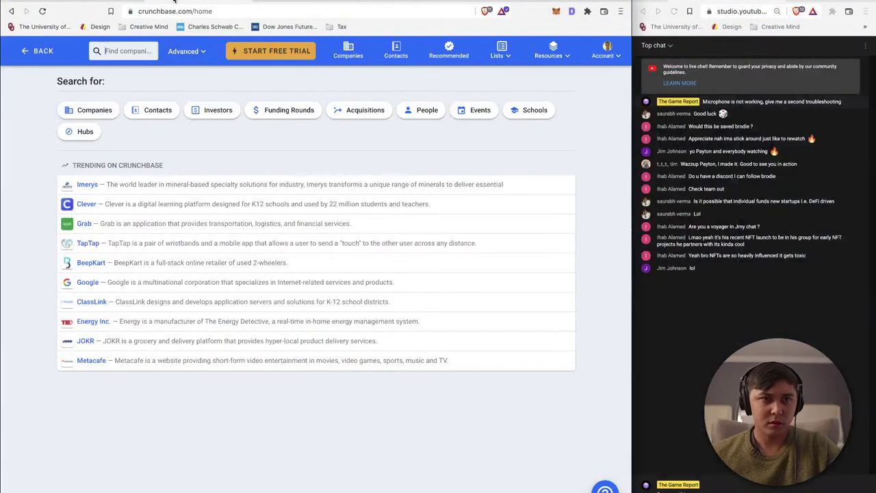
pyautogui.click(127, 59)
pyautogui.write('gd10')
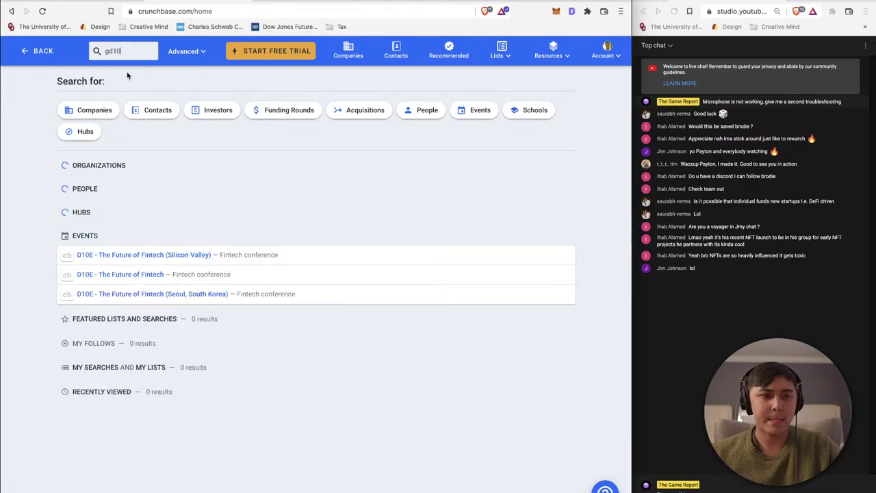
pyautogui.click(102, 185)
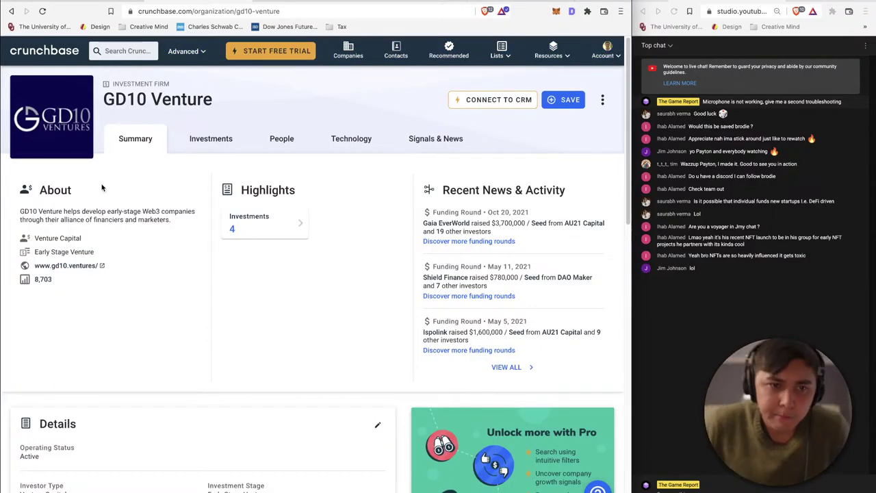
pyautogui.click(231, 229)
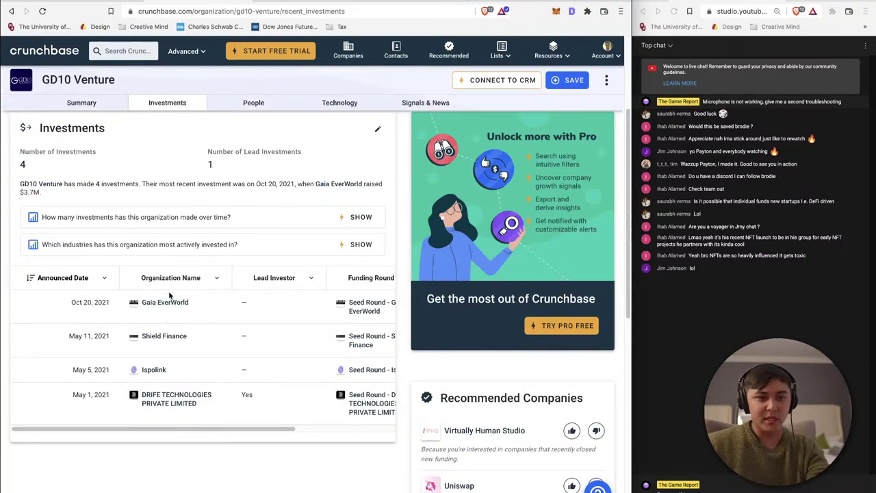
# Step: Search Crunchbase for "sipher", open the Vietnamese blockchain gaming studio, and examine its list of investors
pyautogui.click(122, 56)
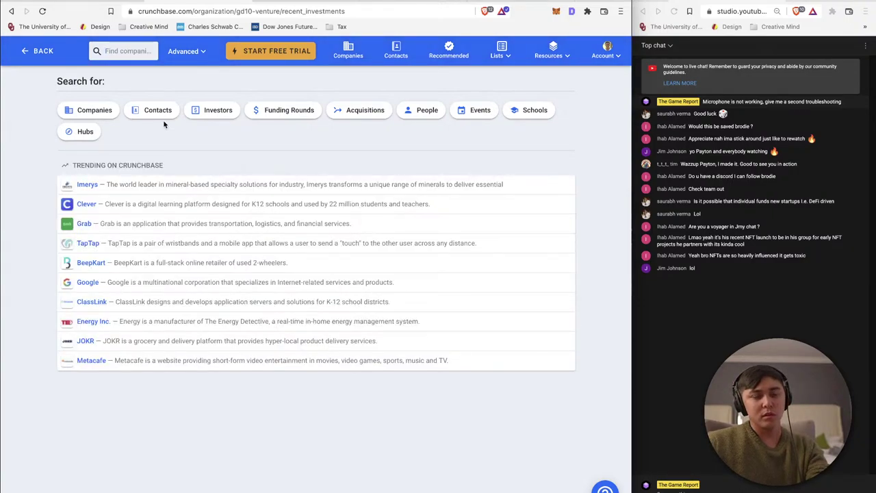
pyautogui.write('sipher')
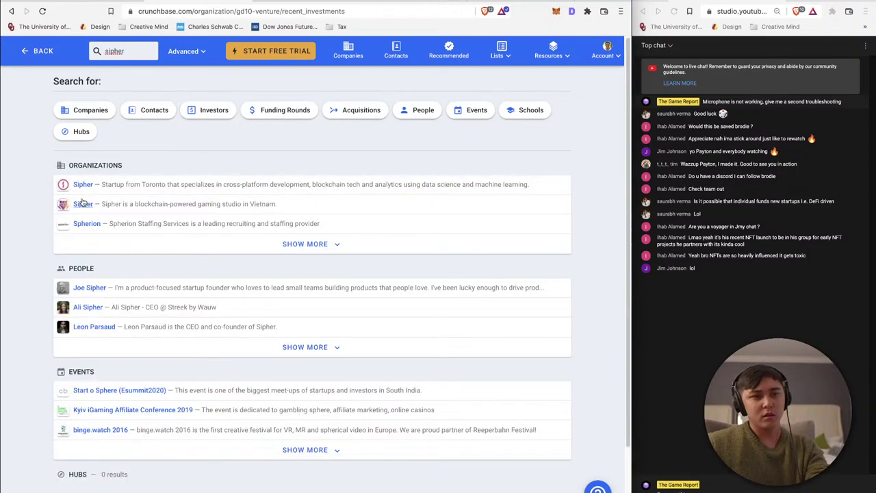
pyautogui.click(82, 203)
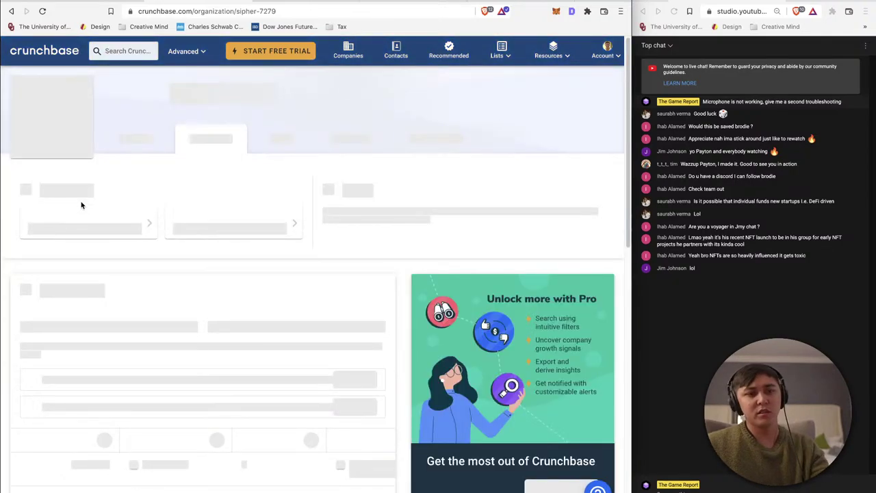
pyautogui.click(342, 229)
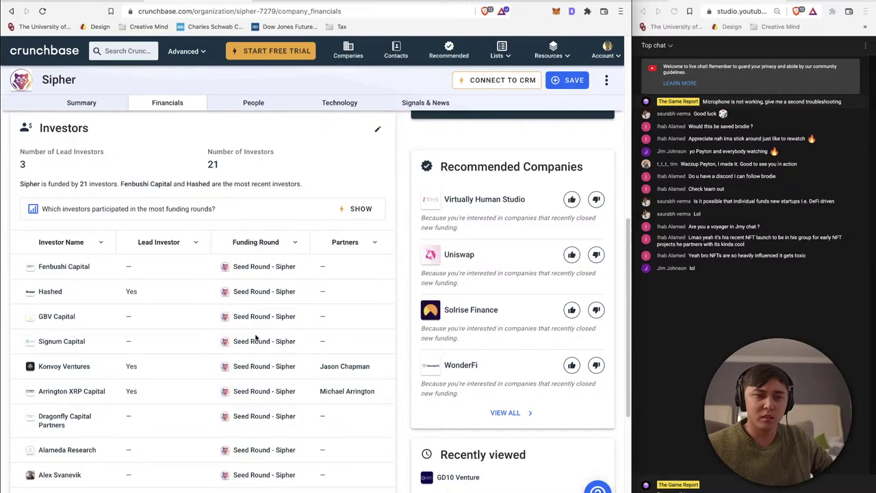
pyautogui.scroll(-2, 255, 337)
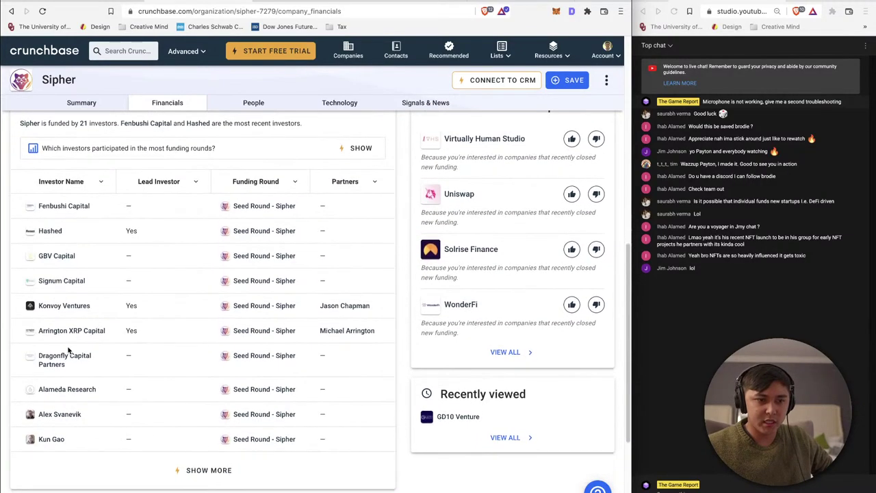
pyautogui.scroll(10, 90, 135)
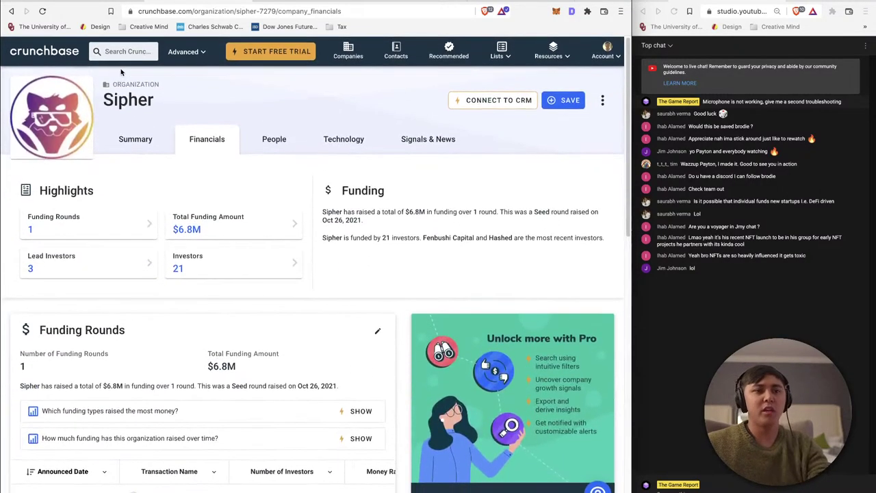
# Step: Search Crunchbase for "au21", open AU21 Capital, and examine its recent investments, including the Harmony launcher preview
pyautogui.click(123, 51)
pyautogui.write('au21')
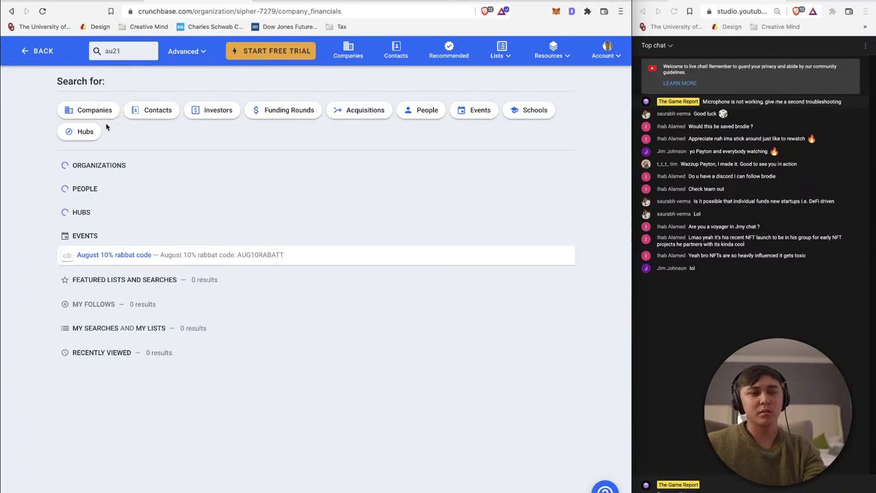
pyautogui.click(96, 184)
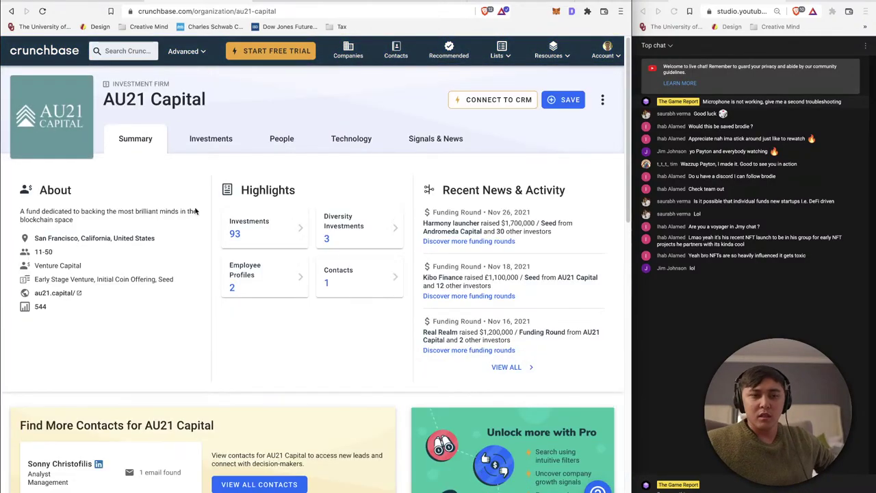
pyautogui.click(210, 137)
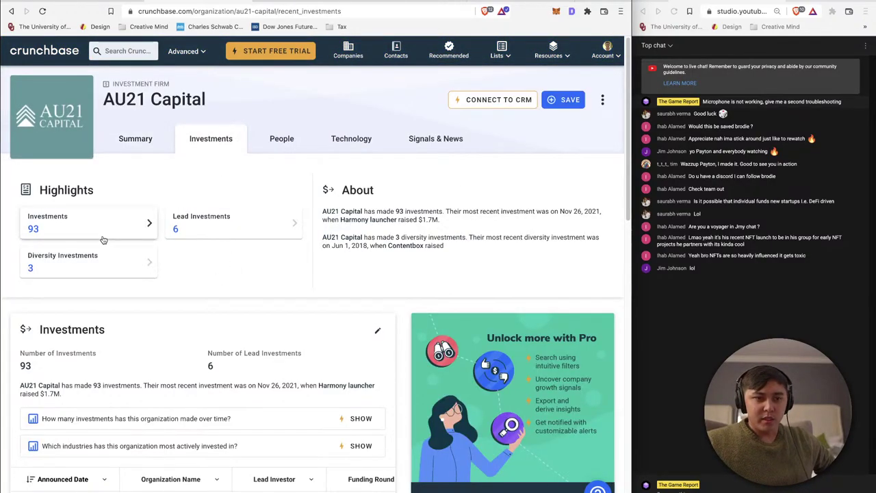
pyautogui.scroll(-3, 110, 228)
pyautogui.scroll(-1, 222, 369)
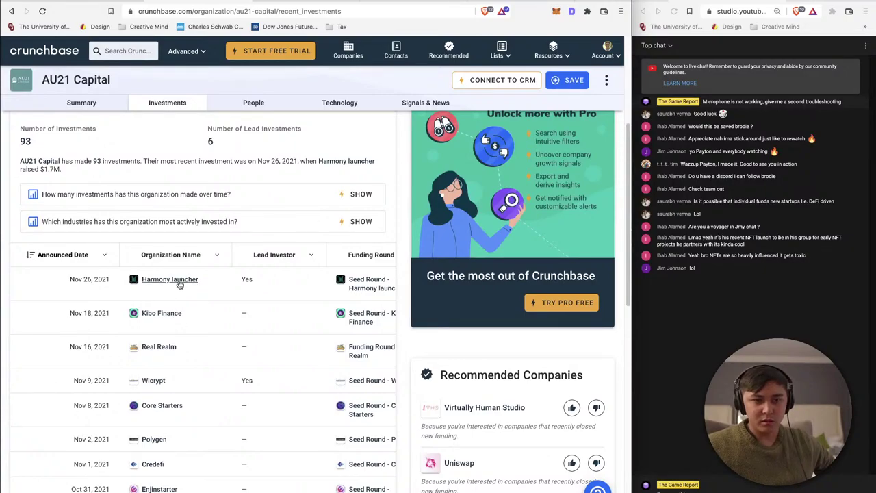
pyautogui.moveTo(179, 285)
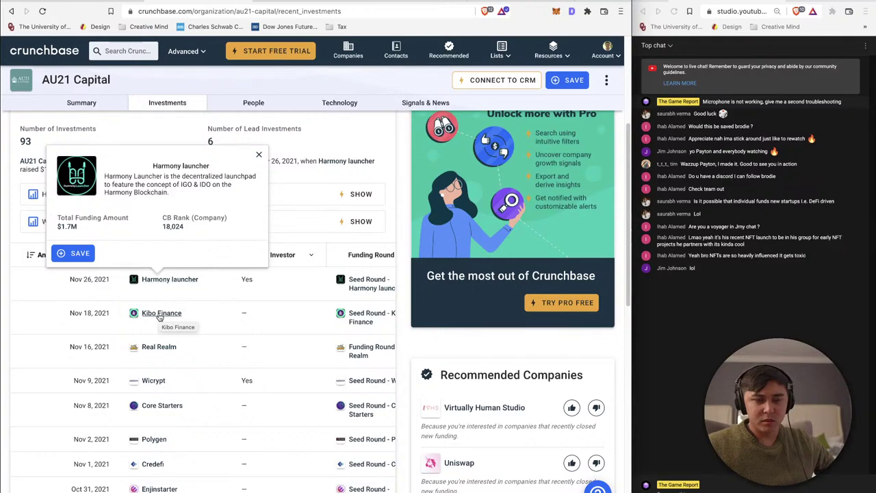
# Step: Preview the Kibo Finance and Real Realm company cards in AU21 Capital's list of investments
pyautogui.moveTo(159, 316)
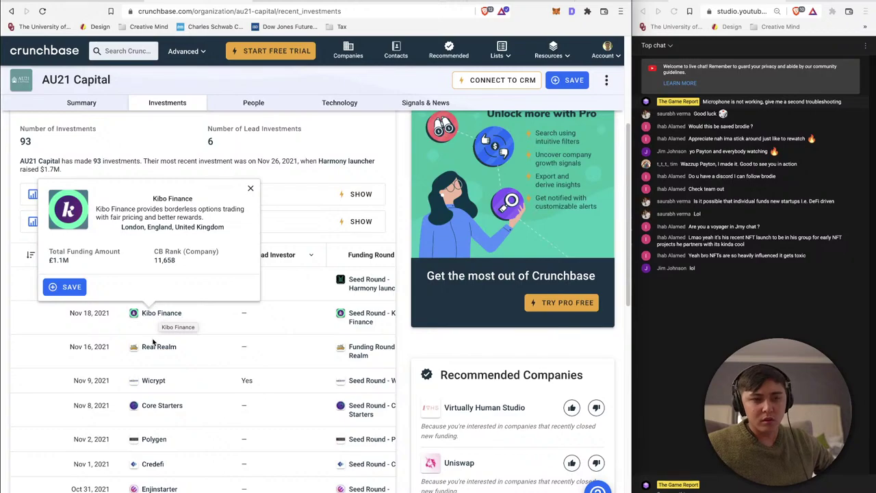
pyautogui.moveTo(159, 349)
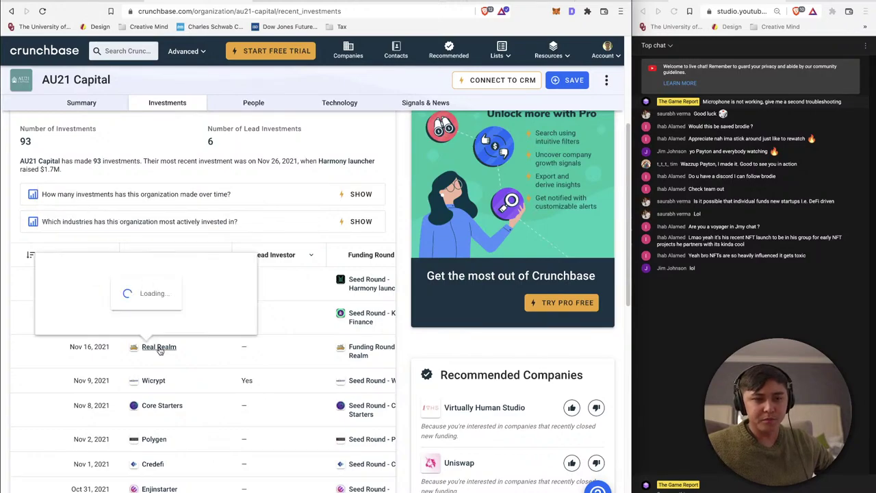
pyautogui.scroll(5, 128, 180)
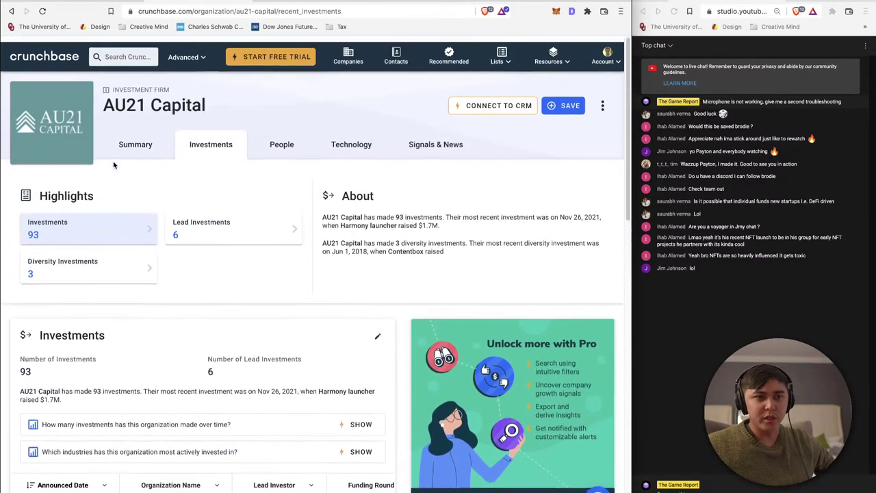
# Step: Reopen Sipher from the recently viewed companies and examine its list of investors
pyautogui.click(114, 50)
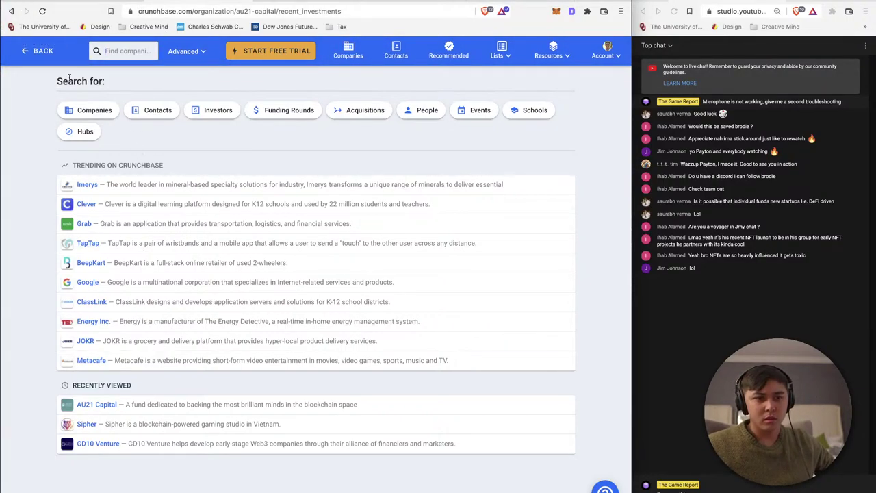
pyautogui.click(86, 423)
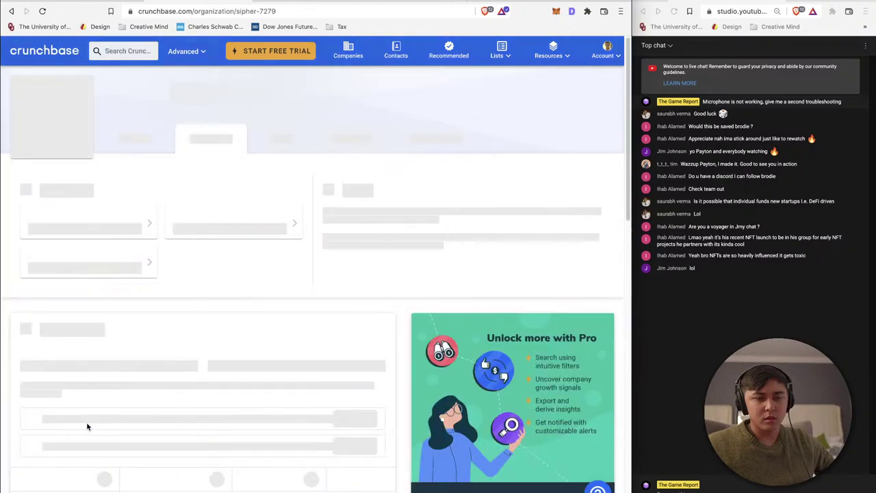
pyautogui.click(320, 227)
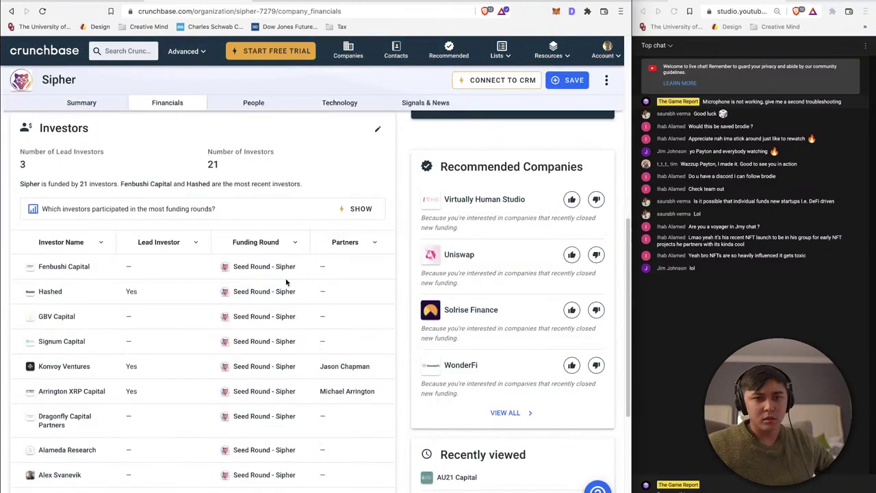
pyautogui.scroll(-2, 127, 369)
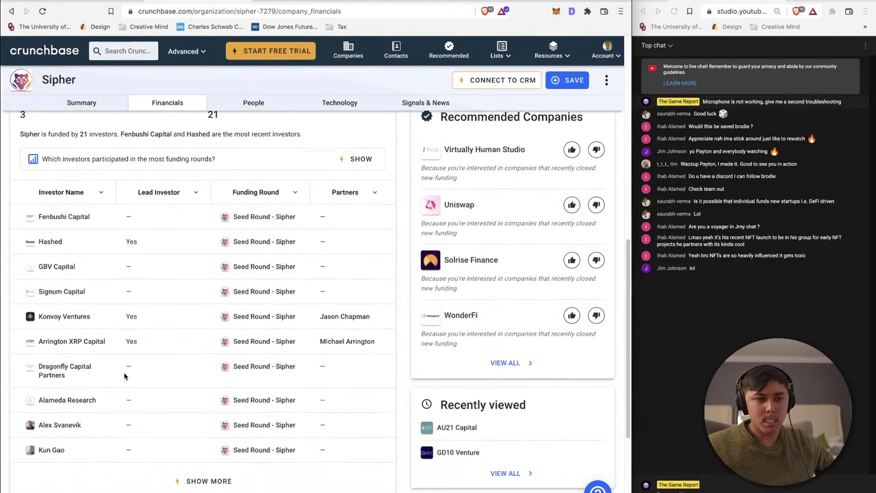
pyautogui.scroll(1, 110, 322)
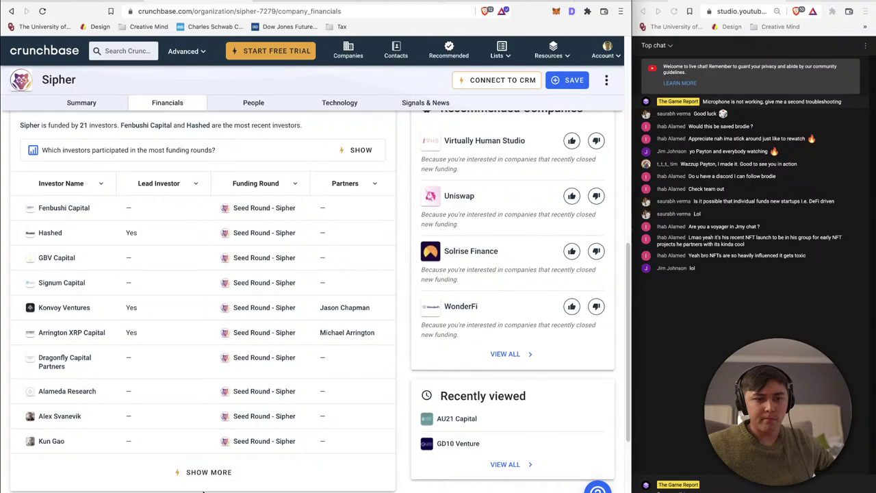
pyautogui.scroll(2, 78, 299)
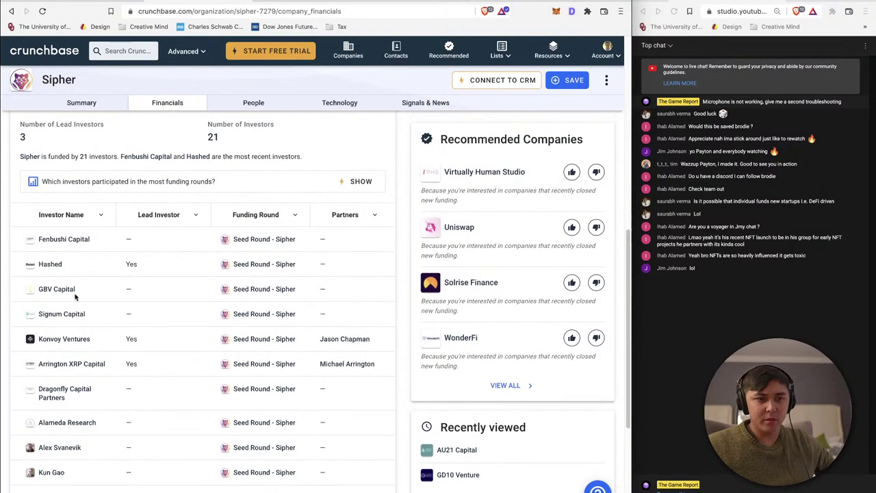
pyautogui.scroll(1, 55, 284)
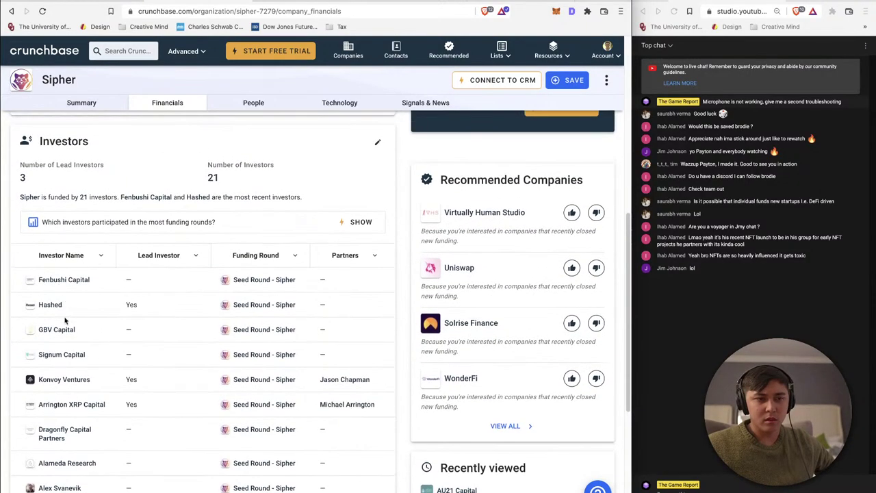
# Step: Open Konvoy Ventures from Sipher's investors and examine its investments, previewing Sky Mavis and Edgegap
pyautogui.click(69, 384)
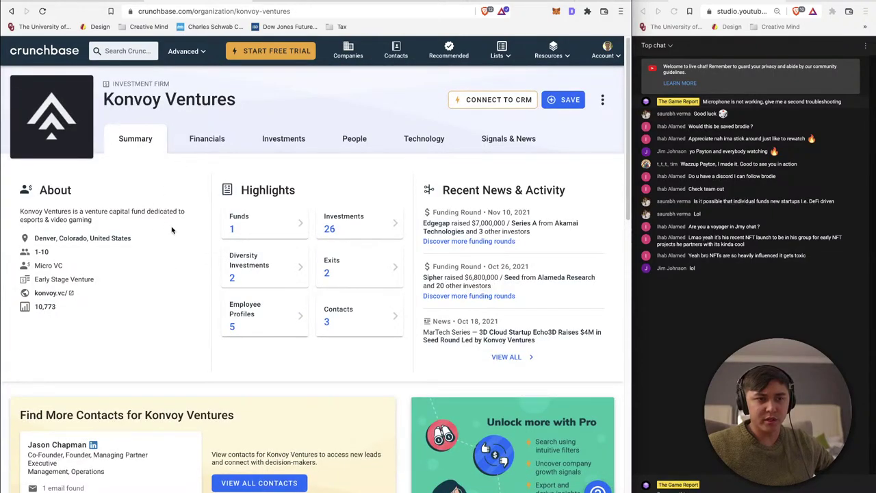
pyautogui.click(352, 225)
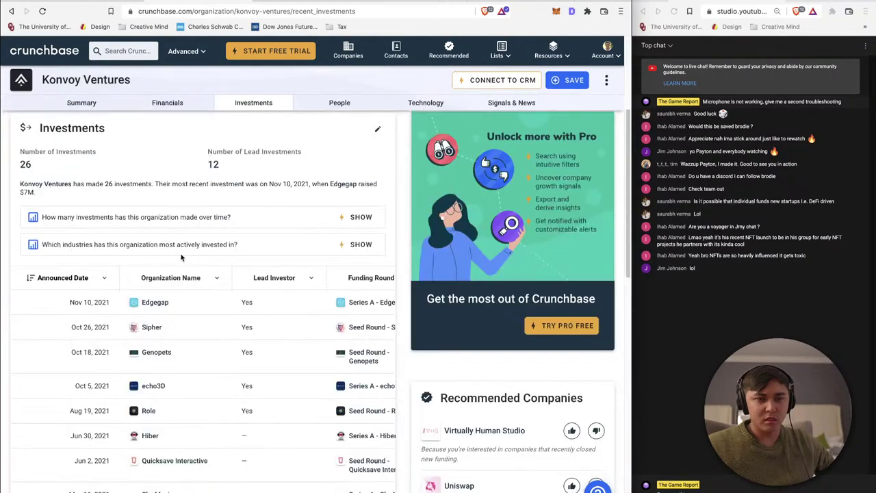
pyautogui.scroll(-1, 191, 336)
pyautogui.scroll(-1, 190, 336)
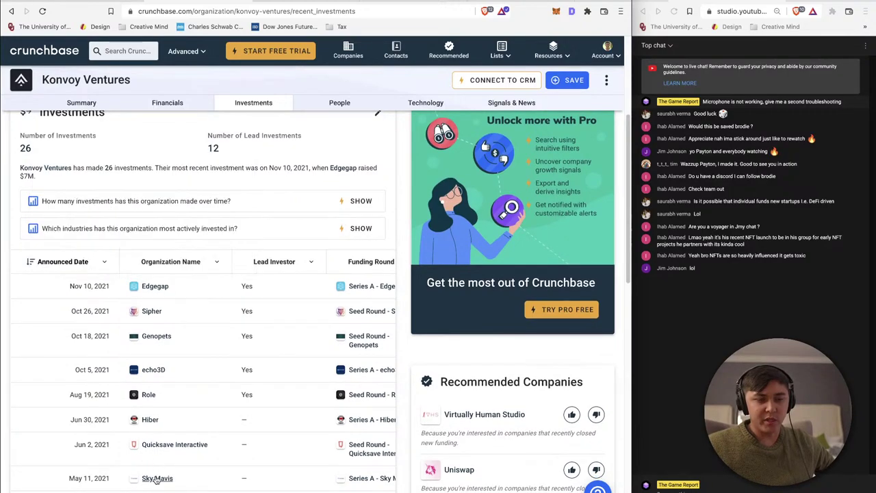
pyautogui.moveTo(157, 479)
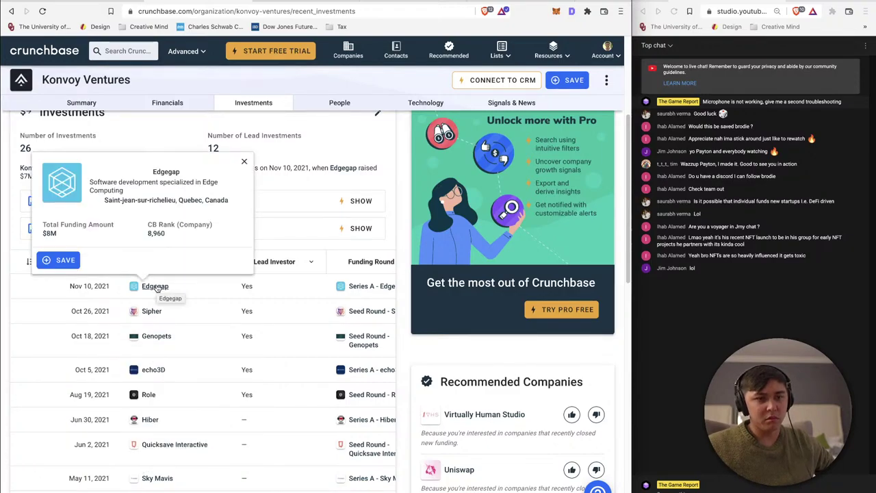
# Step: Open Genopets from Konvoy Ventures' investments and look through its list of investors
pyautogui.click(156, 336)
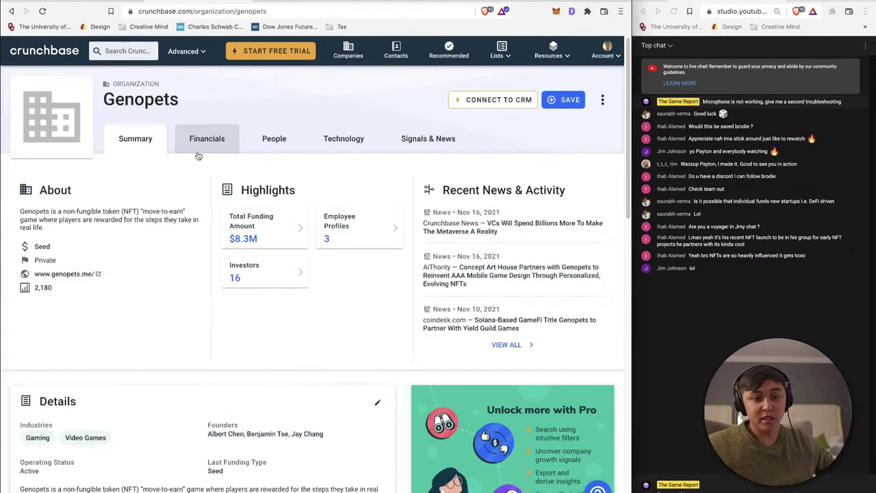
pyautogui.click(273, 268)
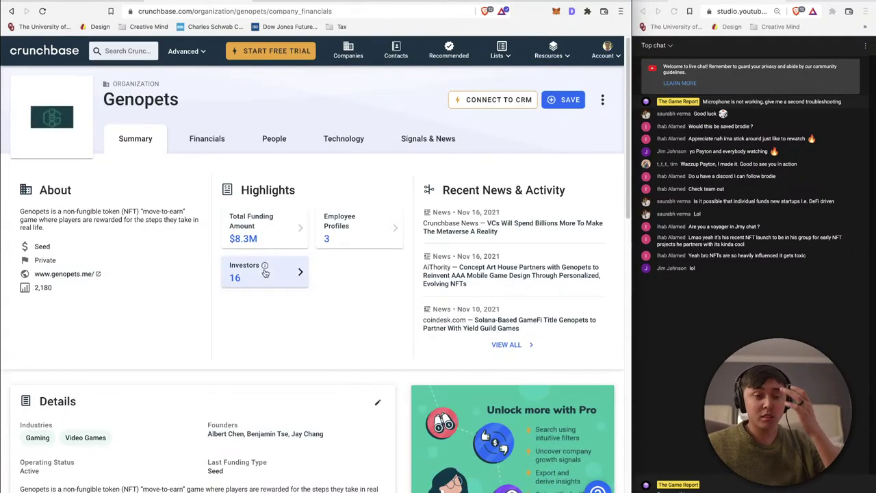
pyautogui.scroll(-2, 176, 261)
pyautogui.scroll(-1, 176, 262)
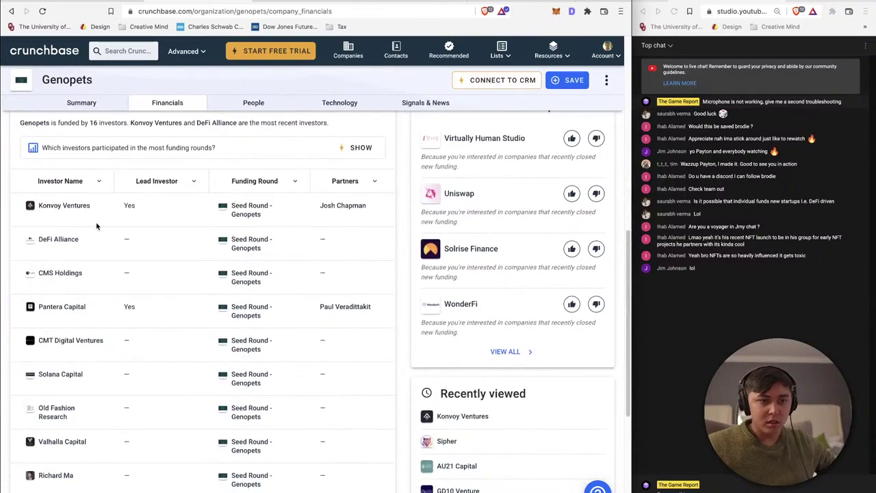
pyautogui.scroll(-3, 82, 303)
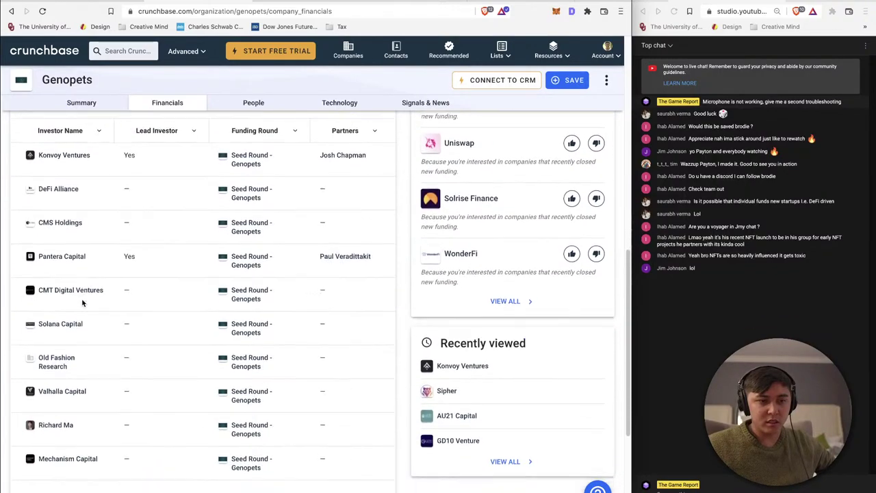
# Step: Open Solana Capital from Genopets' investors and examine its investments, including the Neon Labs preview
pyautogui.click(69, 300)
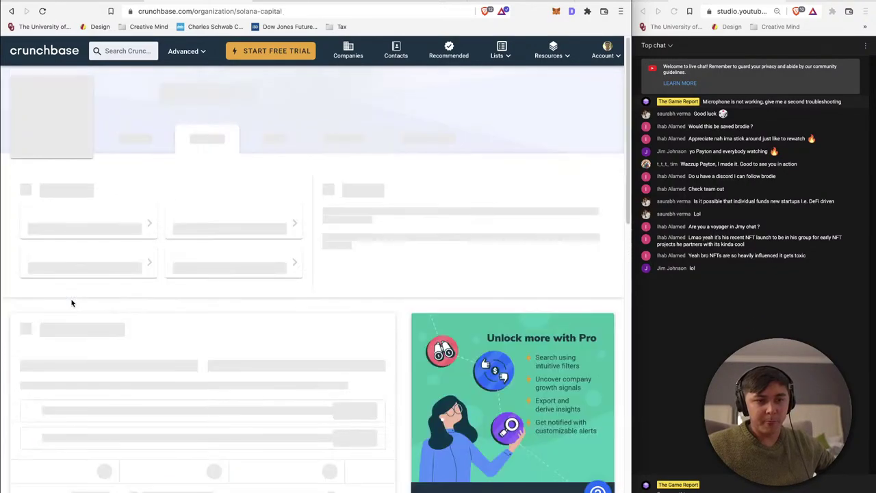
pyautogui.click(300, 239)
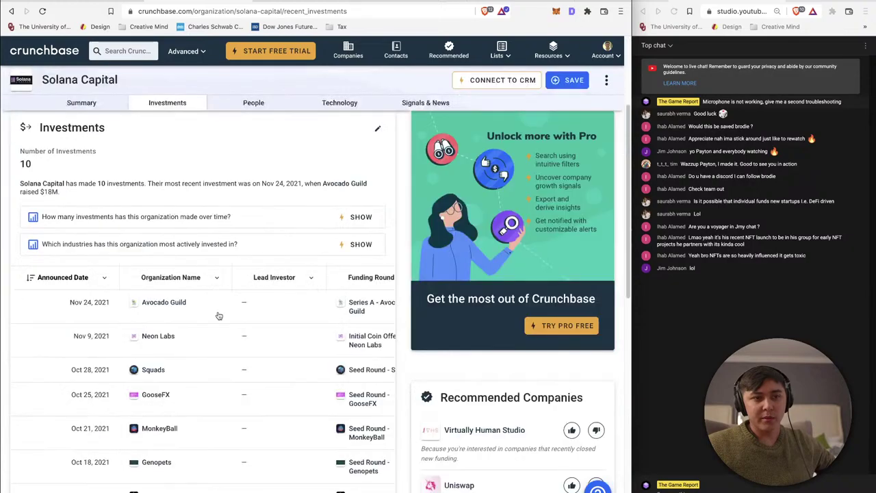
pyautogui.scroll(-1, 219, 312)
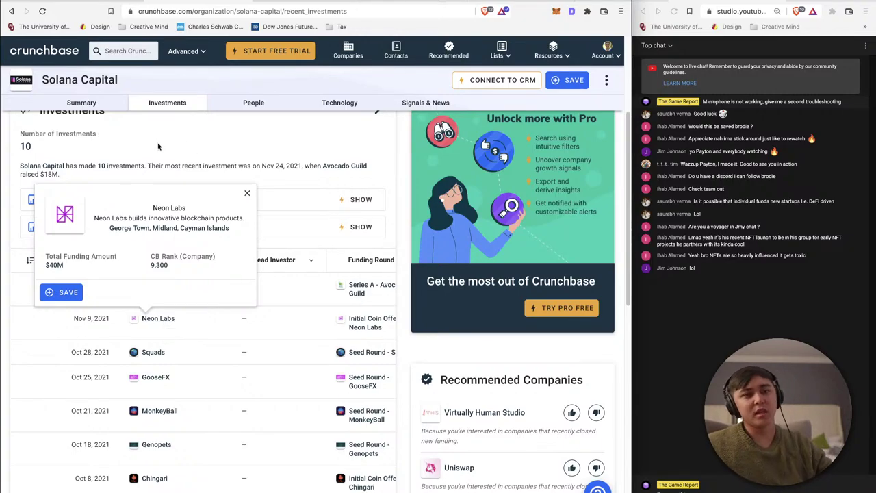
# Step: Search Crunchbase for "monkeyball", open the Solana-based play-to-earn soccer game MonkeyBall, and look through its list of investors
pyautogui.scroll(3, 161, 152)
pyautogui.click(120, 52)
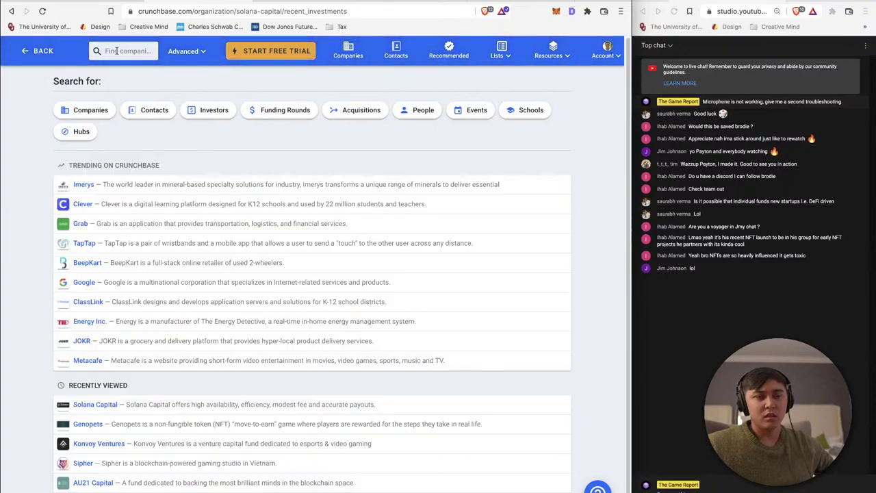
pyautogui.write('monk')
pyautogui.write('ey')
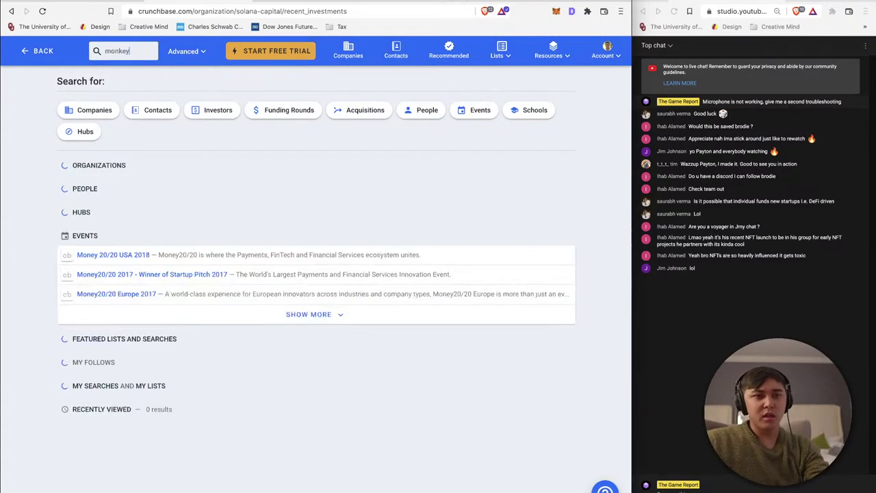
pyautogui.write('bal')
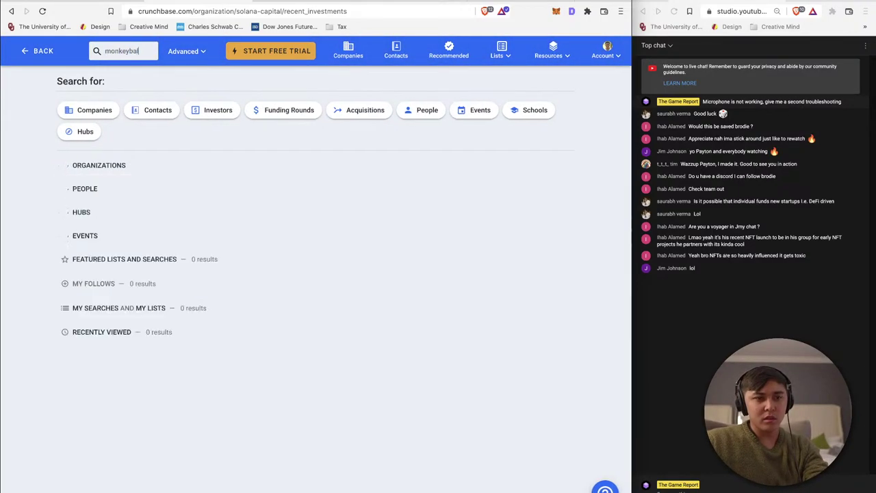
pyautogui.write('l')
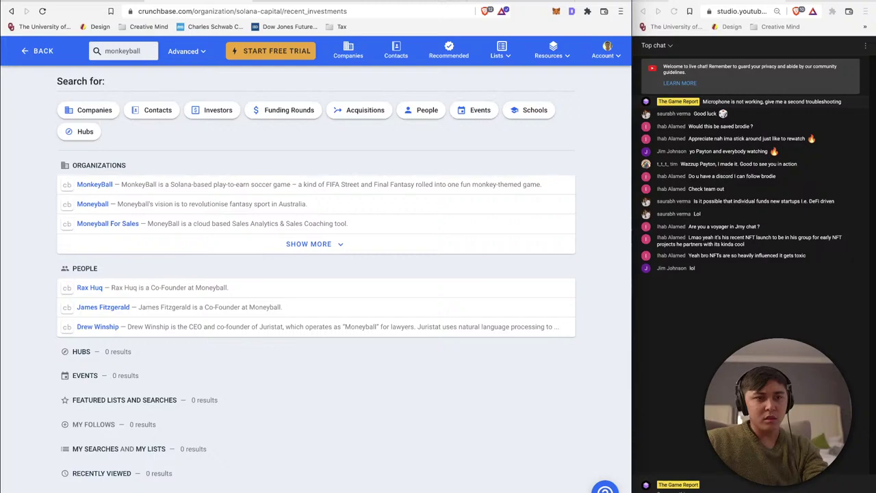
pyautogui.press('Return')
pyautogui.click(324, 237)
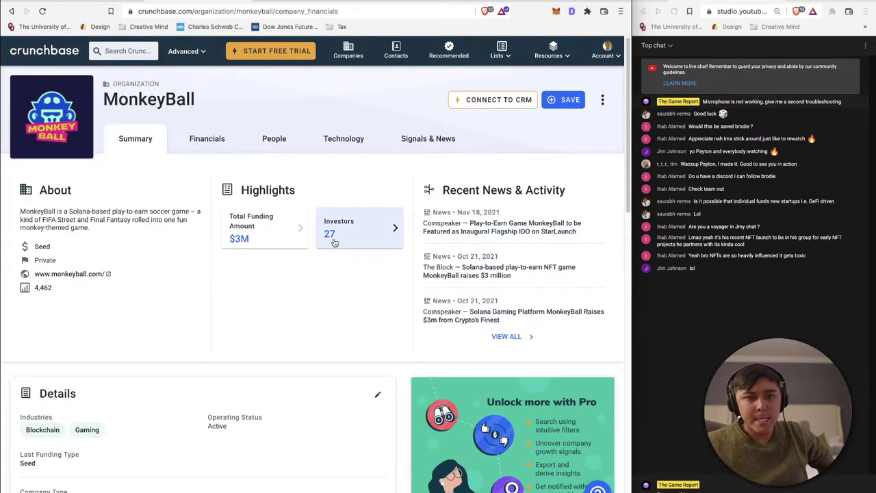
pyautogui.click(11, 11)
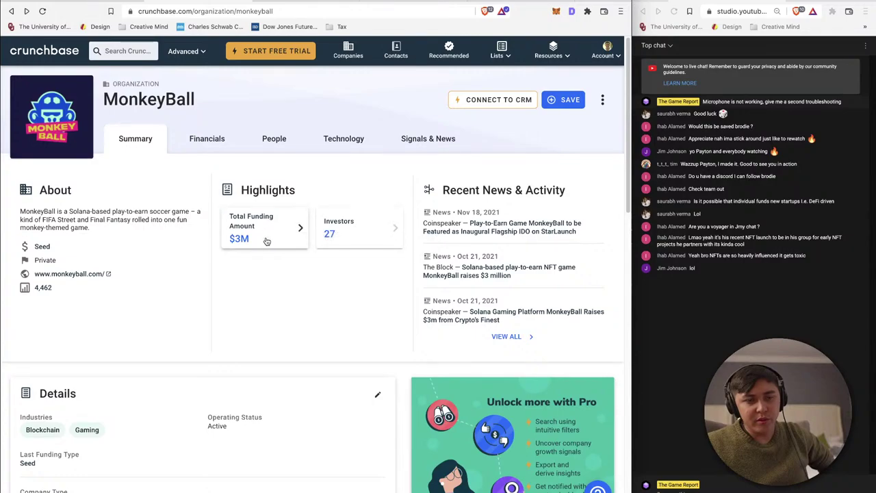
pyautogui.click(366, 233)
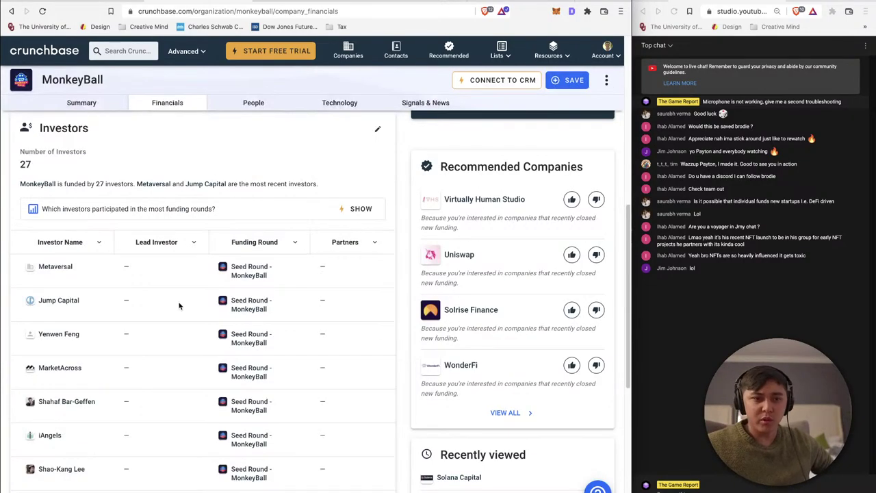
pyautogui.scroll(-3, 138, 314)
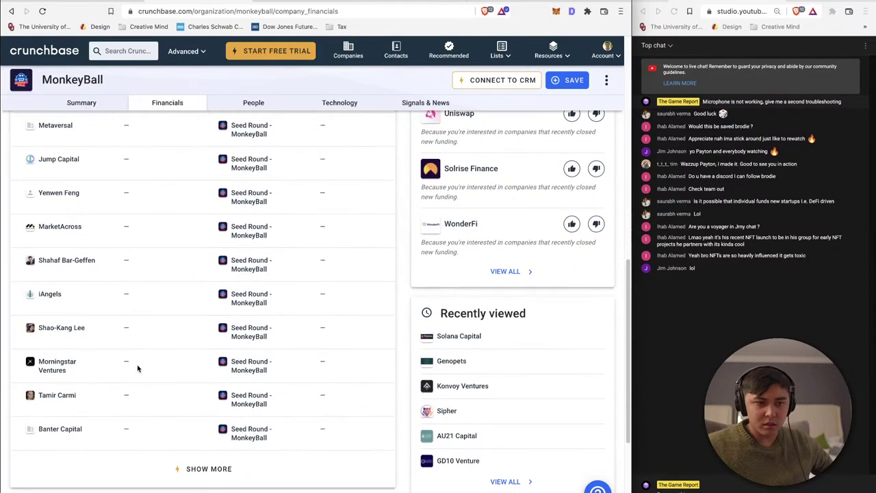
# Step: Open Morningstar Ventures from MonkeyBall's investors and examine its investments, previewing Axelar and zkLink
pyautogui.click(67, 369)
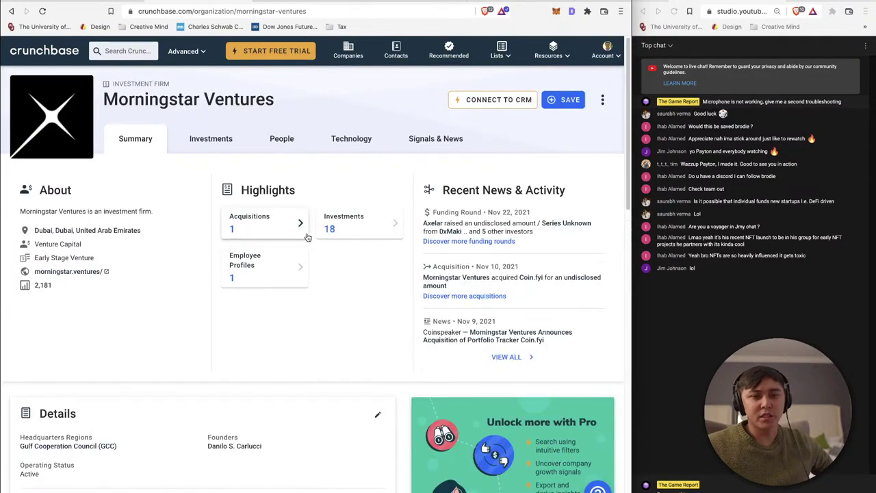
pyautogui.click(356, 222)
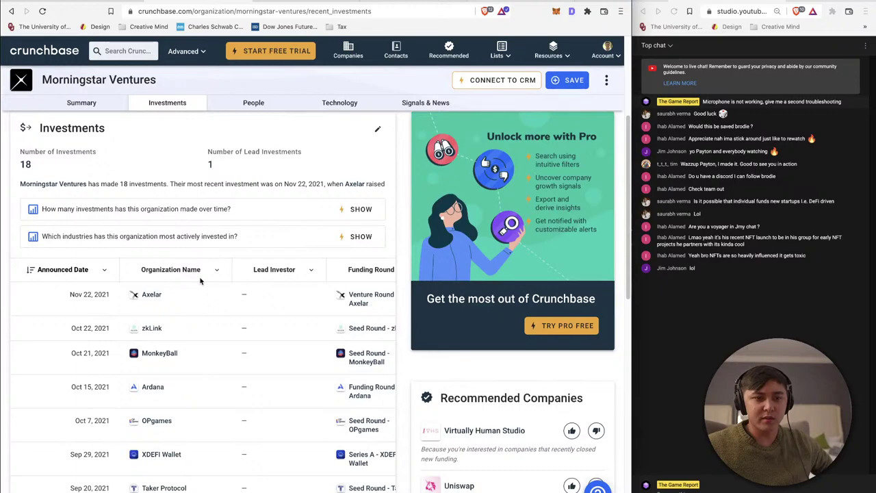
pyautogui.moveTo(154, 297)
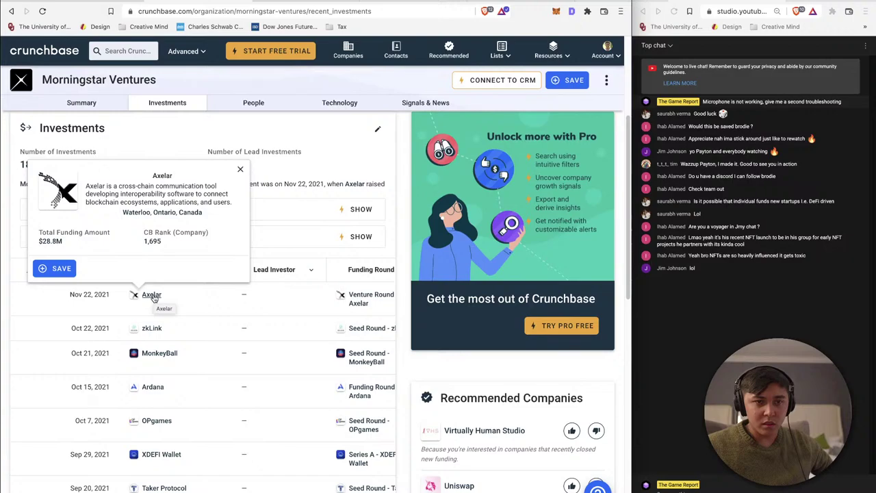
pyautogui.moveTo(152, 330)
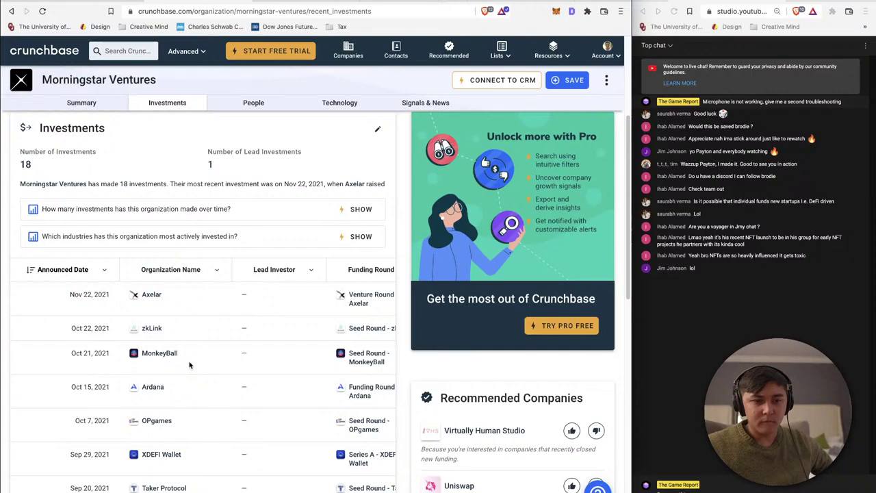
# Step: Switch to Discord and look through the Cyber Wolves server's channel list, from the requested topics up to the game channels
pyautogui.scroll(4, 190, 365)
pyautogui.moveTo(6, 51)
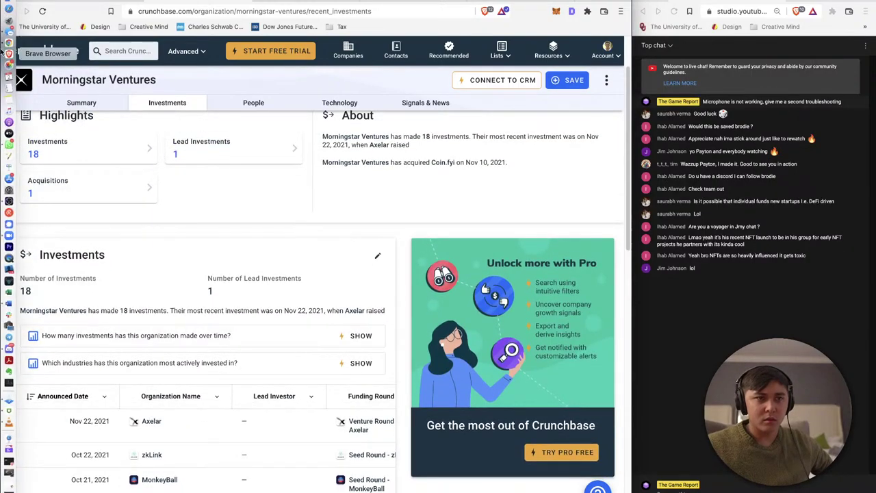
pyautogui.click(7, 349)
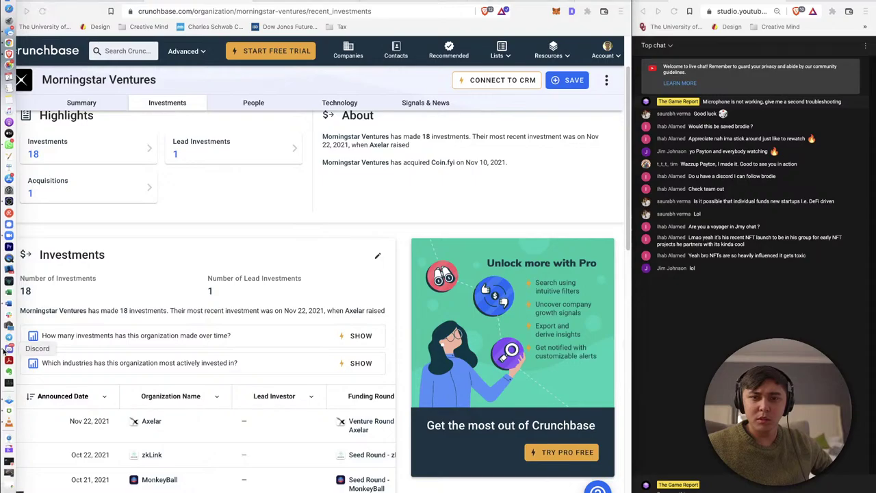
pyautogui.scroll(-2, 81, 252)
pyautogui.click(94, 263)
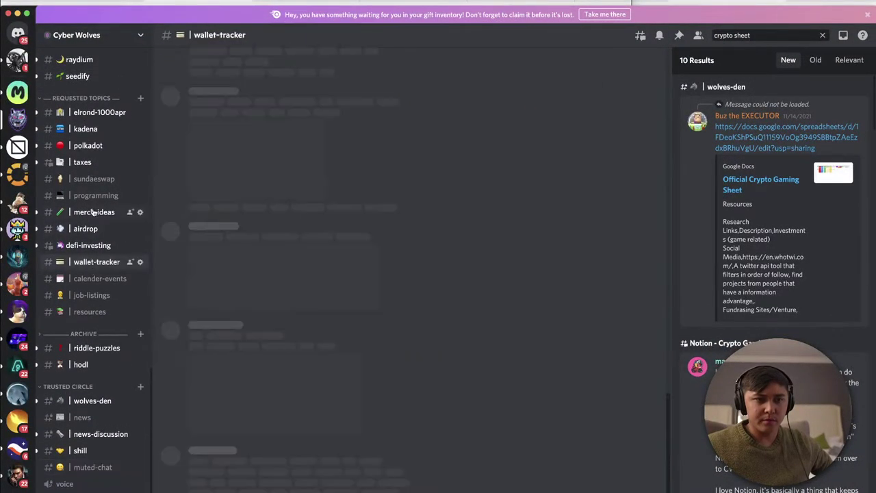
pyautogui.scroll(5, 92, 212)
pyautogui.click(83, 187)
pyautogui.scroll(20, 85, 184)
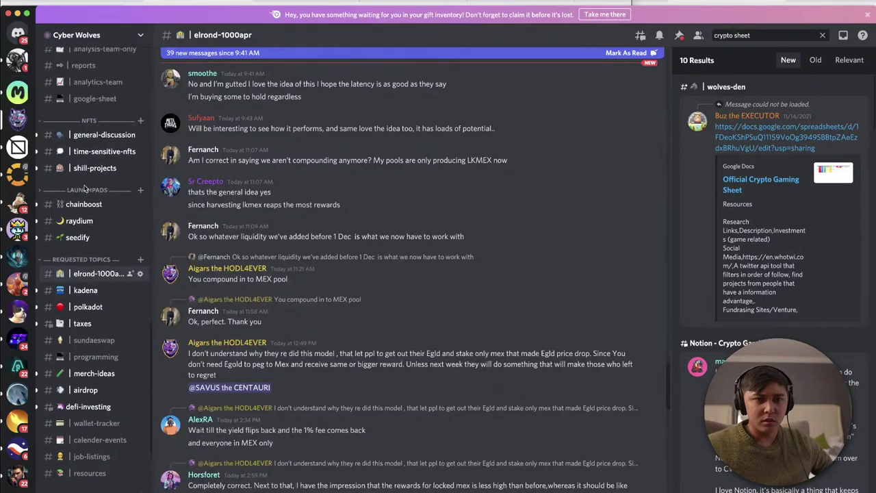
pyautogui.scroll(15, 88, 165)
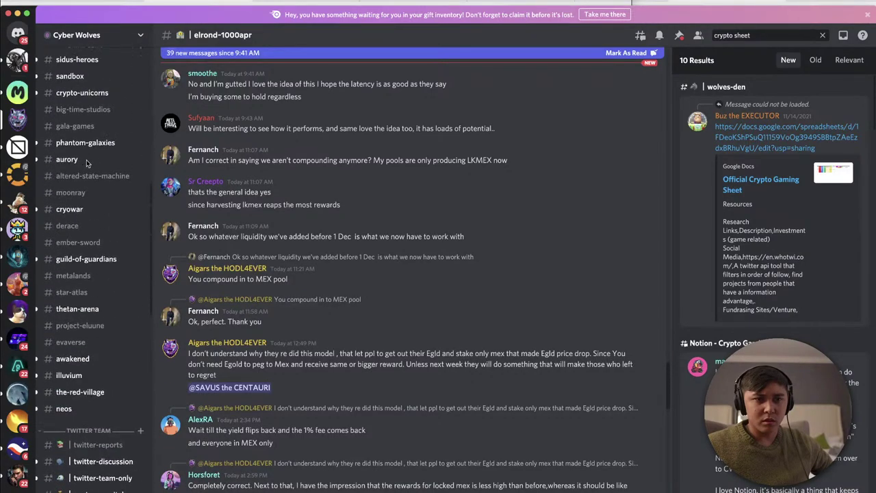
# Step: Open the Official Crypto Gaming Sheet link from the wolves-den message in the "crypto sheet" search results
pyautogui.scroll(-8, 847, 307)
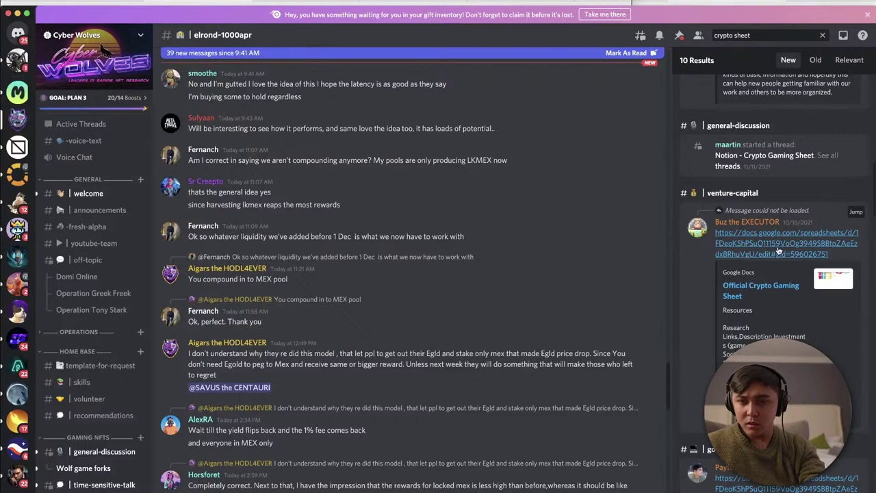
pyautogui.scroll(6, 778, 251)
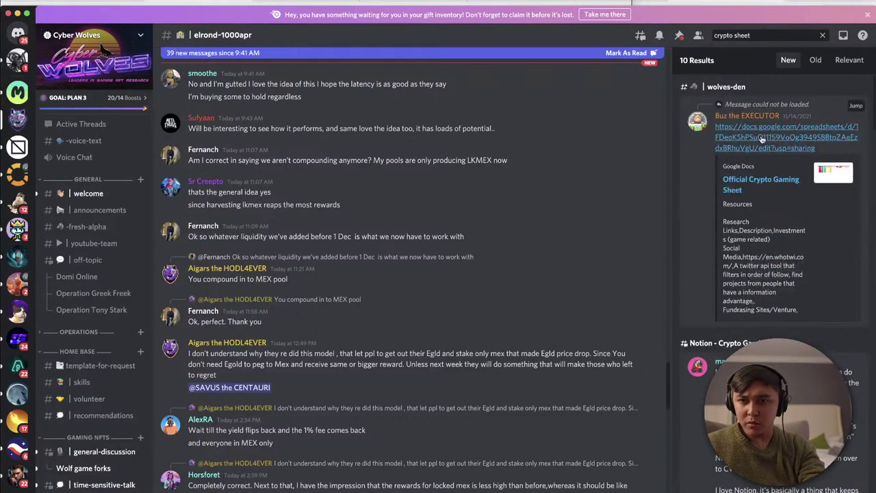
pyautogui.click(762, 138)
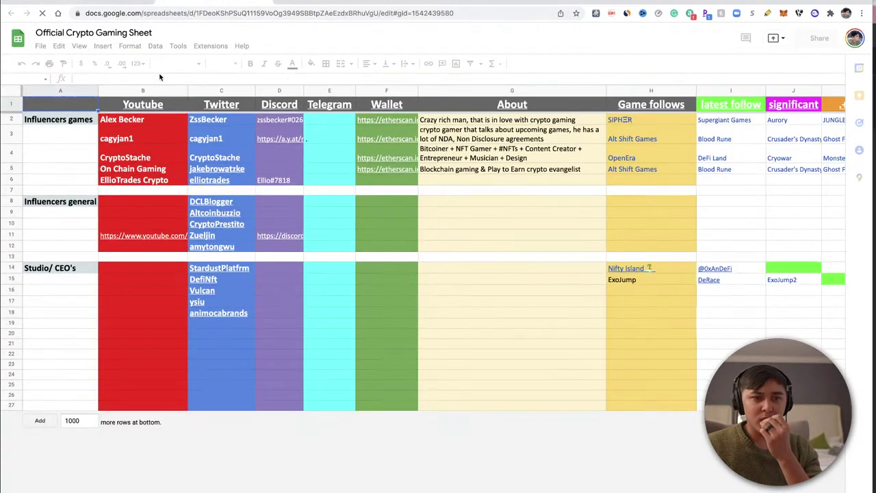
# Step: Examine the VC Team project list in the gaming sheet, and view the sheet listing VCs with their Crunchbase links
pyautogui.click(250, 483)
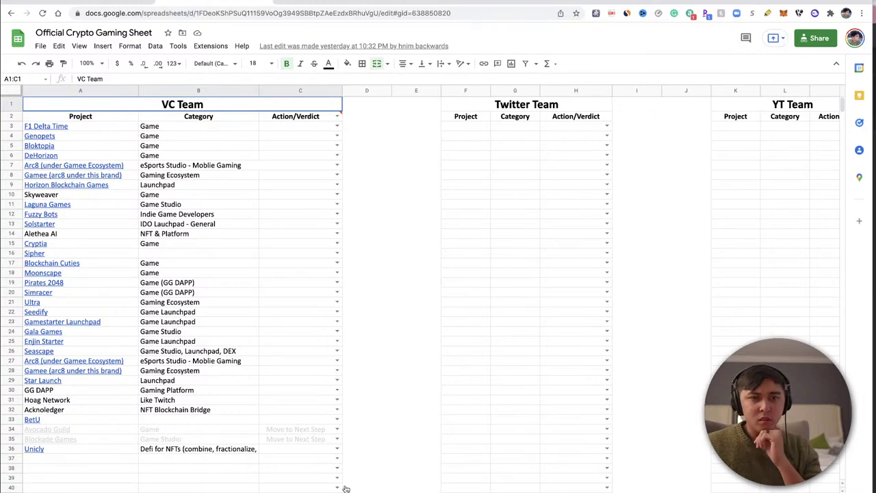
pyautogui.hscroll(5, 276, 282)
pyautogui.hscroll(-5, 275, 282)
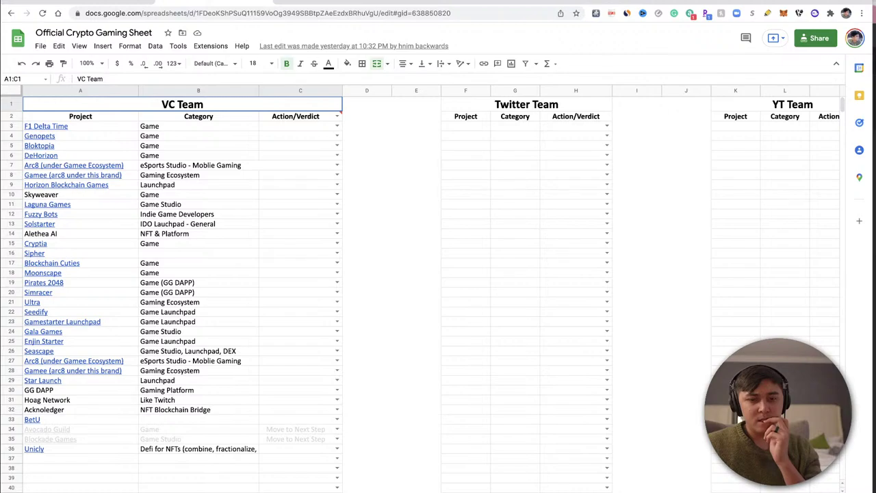
pyautogui.hotkey('ctrl', 'shift', 'pagedown')
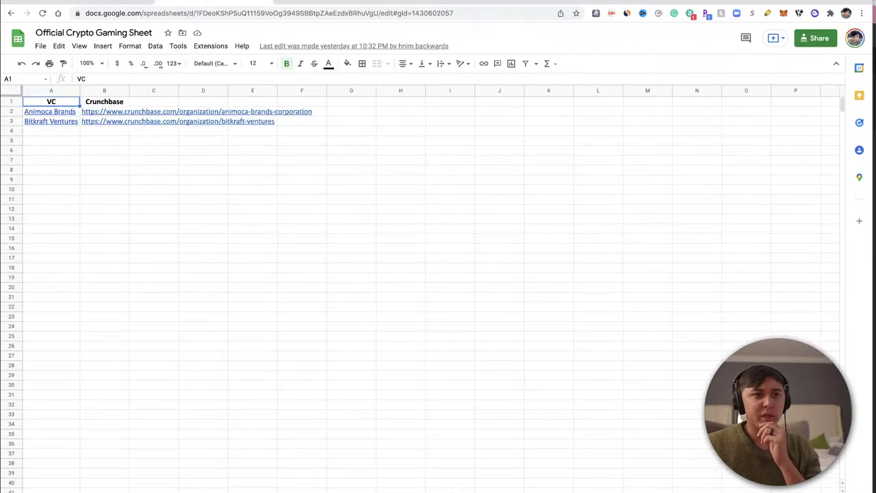
# Step: Return to Crunchbase in Brave, search for "Bitkraft", and open the investments list of BITKRAFT Ventures
pyautogui.press('super+Tab')
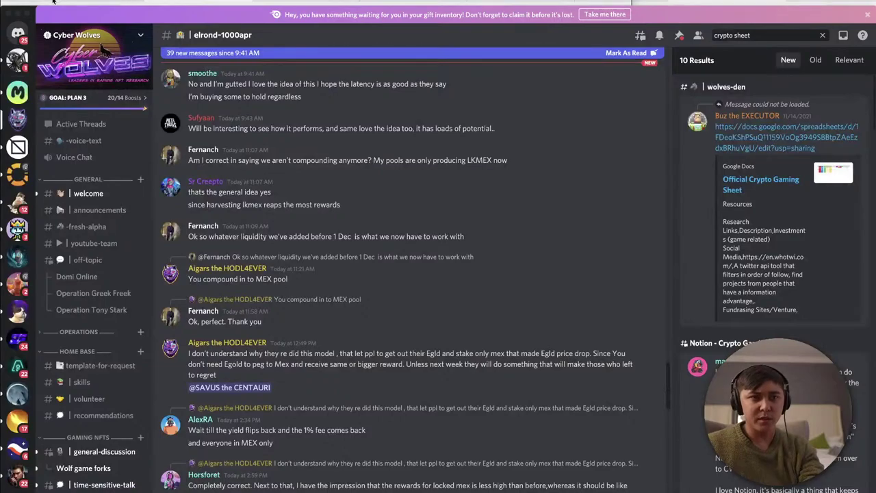
pyautogui.press('super+Tab')
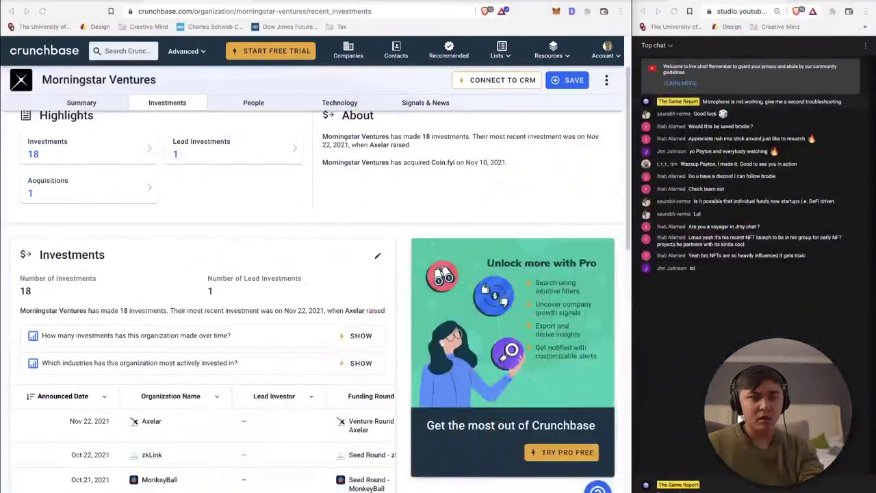
pyautogui.click(117, 52)
pyautogui.write('Bitkraft')
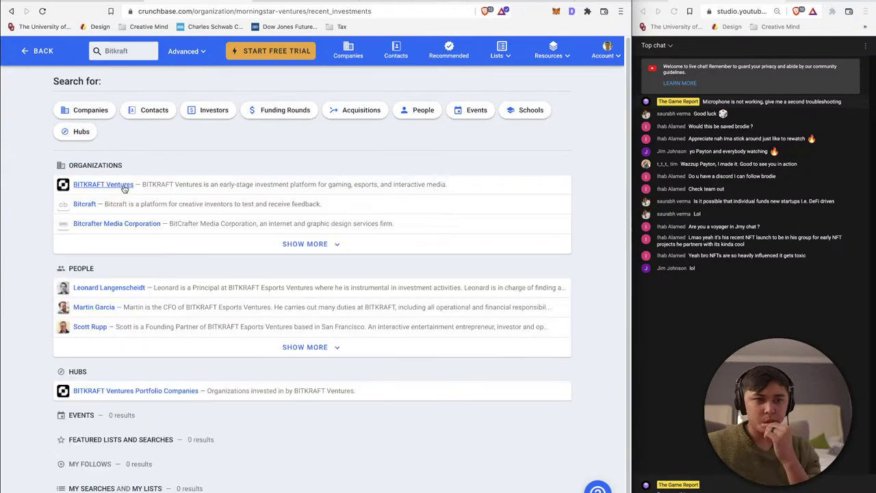
pyautogui.click(122, 183)
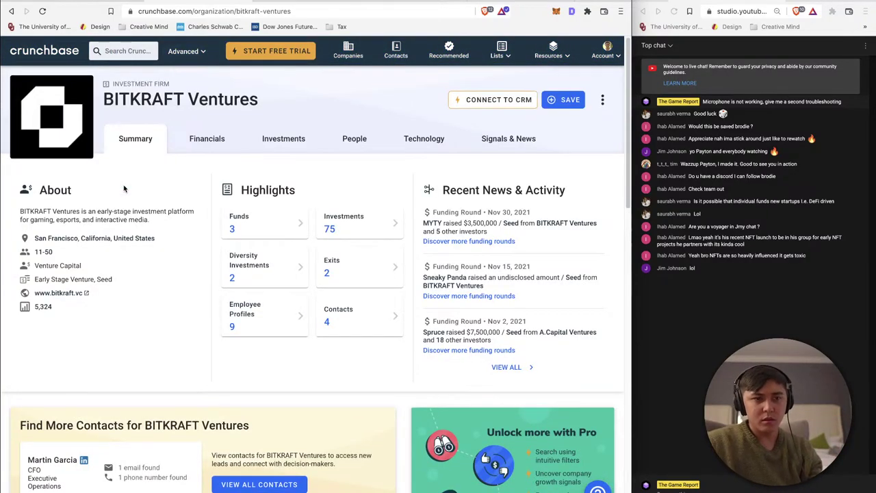
pyautogui.click(346, 228)
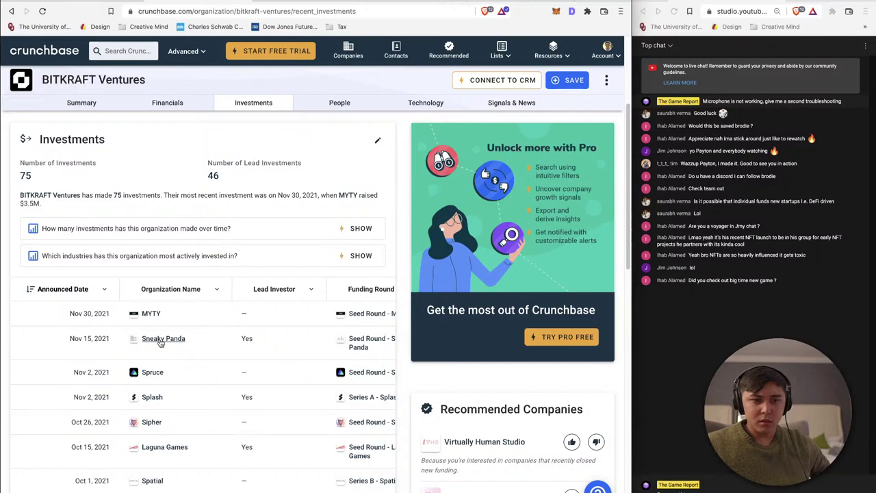
# Step: Preview Sneaky Panda in BITKRAFT Ventures' investments, open its company profile, and visit its website
pyautogui.moveTo(159, 342)
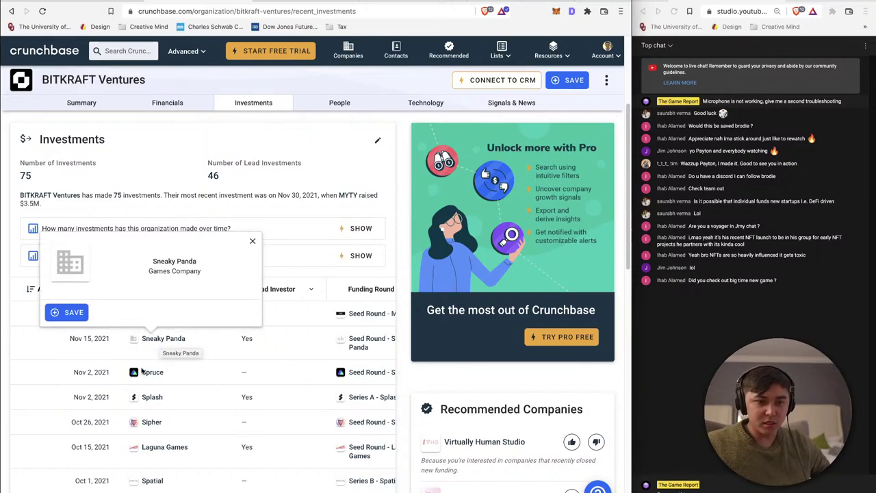
pyautogui.moveTo(140, 373)
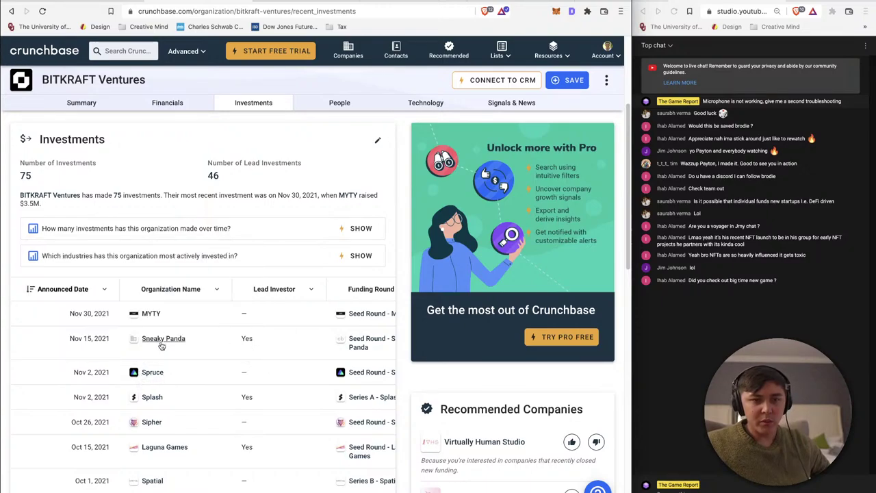
pyautogui.click(161, 345)
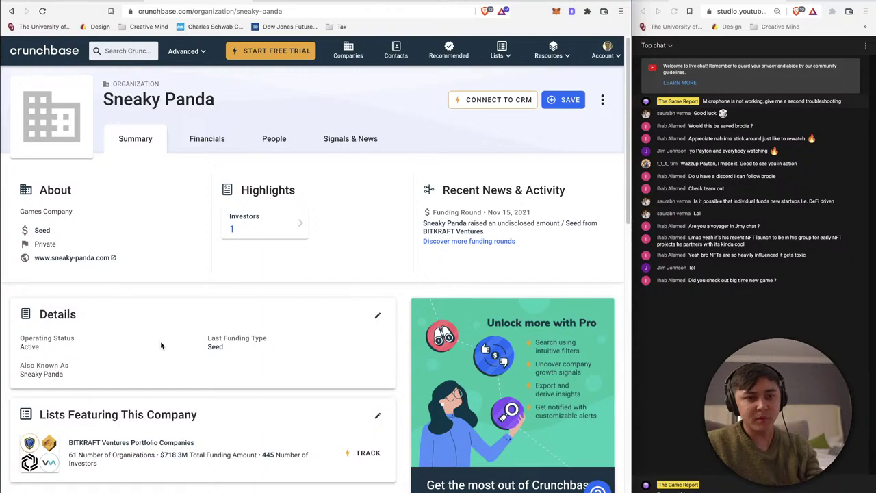
pyautogui.click(71, 258)
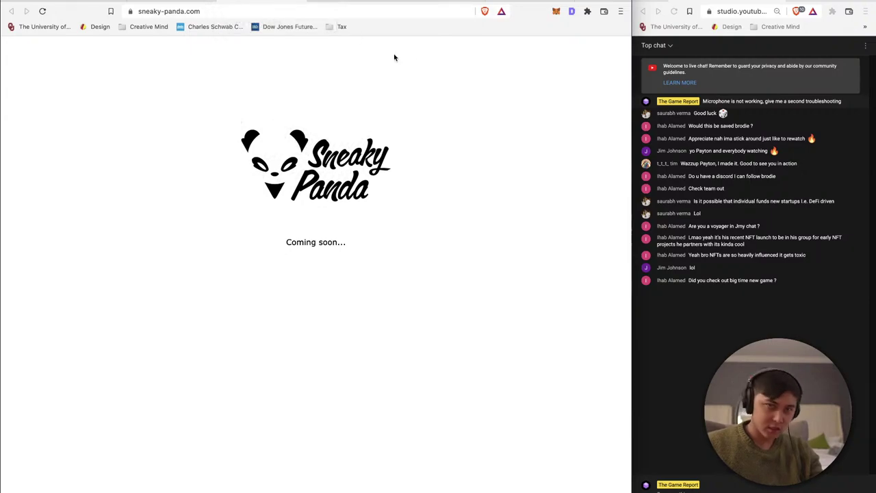
# Step: Search Google for "historic website" in a new browser tab and open the Internet Archive's Wayback Machine
pyautogui.click(523, 2)
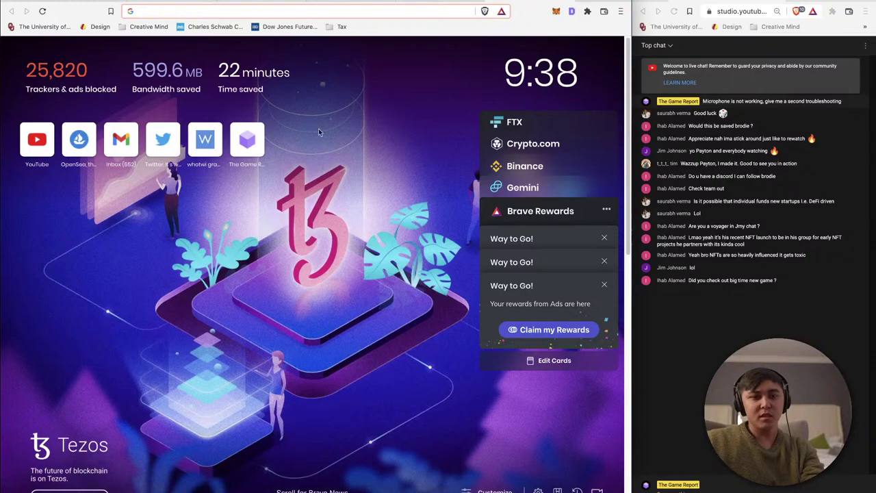
pyautogui.write('o')
pyautogui.press('BackSpace')
pyautogui.press('BackSpace')
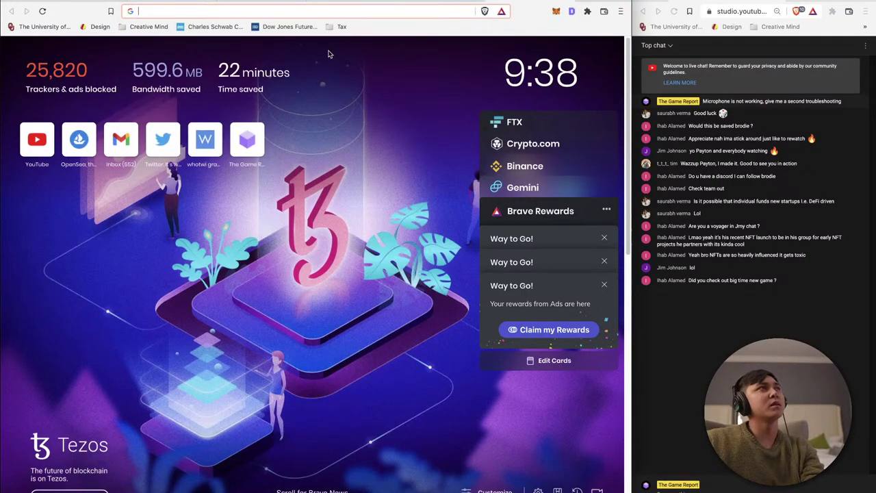
pyautogui.write('hi')
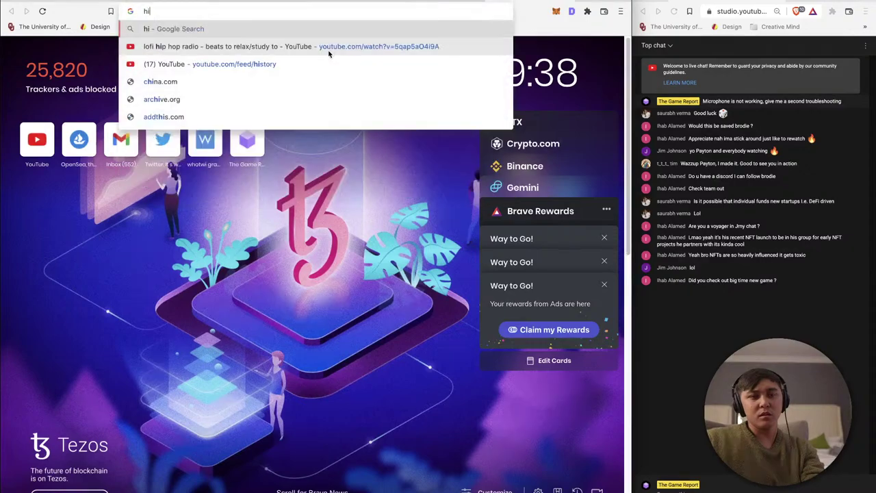
pyautogui.write('sto')
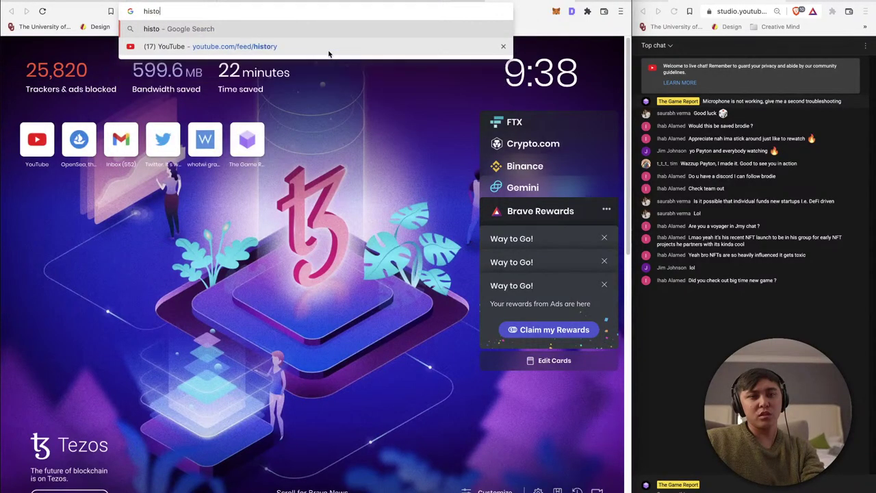
pyautogui.write('ric web')
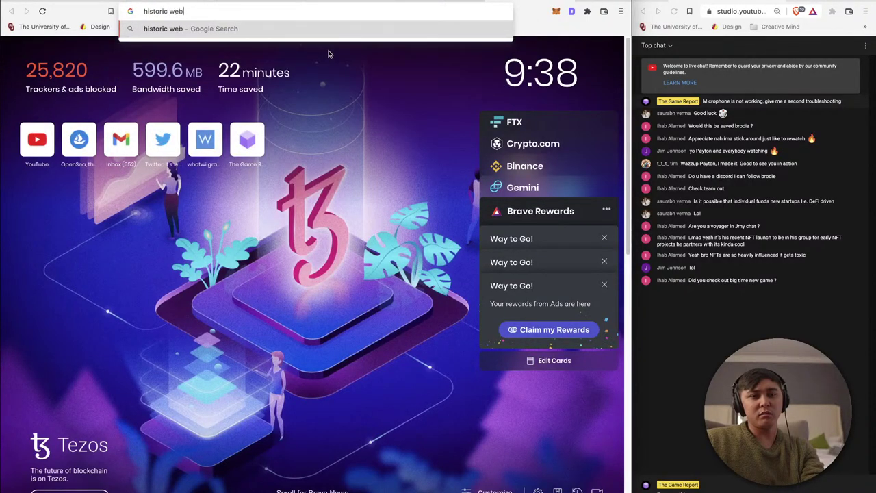
pyautogui.write('site')
pyautogui.press('Return')
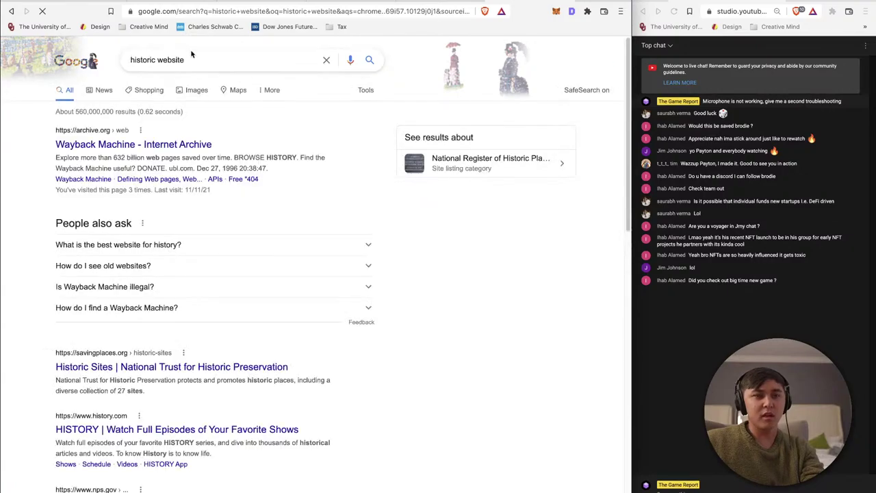
pyautogui.click(190, 59)
pyautogui.click(82, 144)
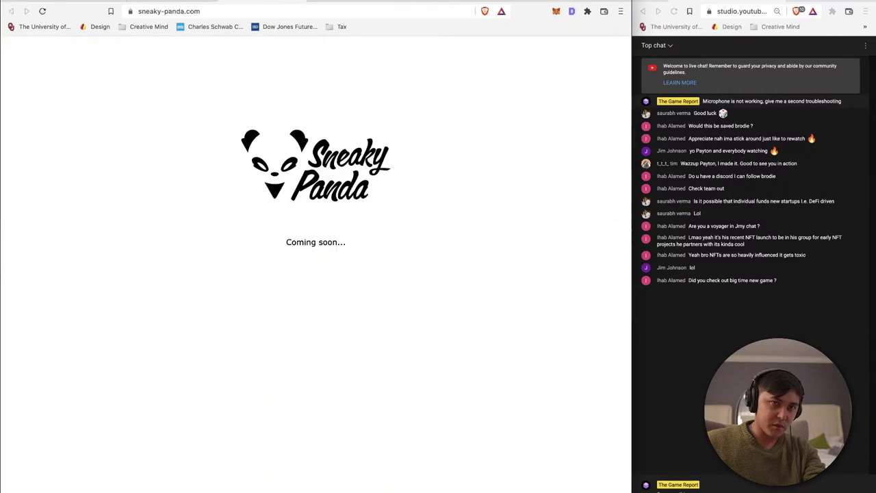
# Step: Copy the sneaky-panda.com address from its page and browse that site's history in the Wayback Machine
pyautogui.click(211, 15)
pyautogui.press('super+c')
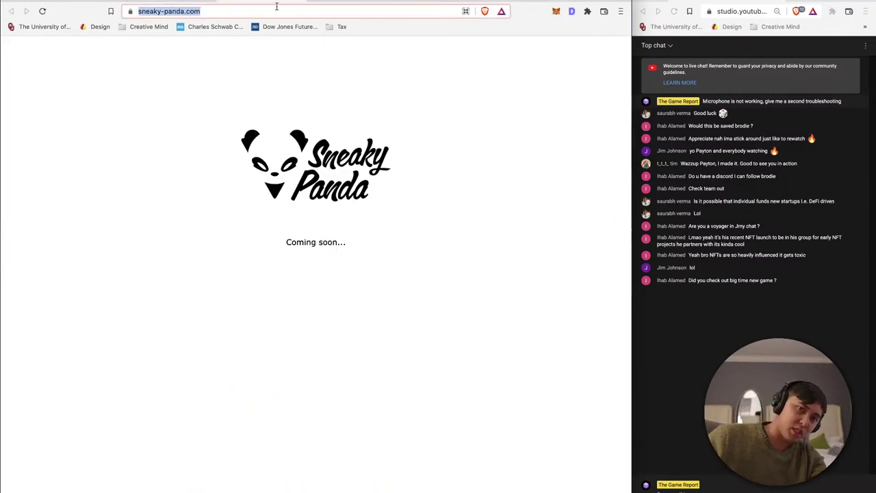
pyautogui.press('super+bracketleft')
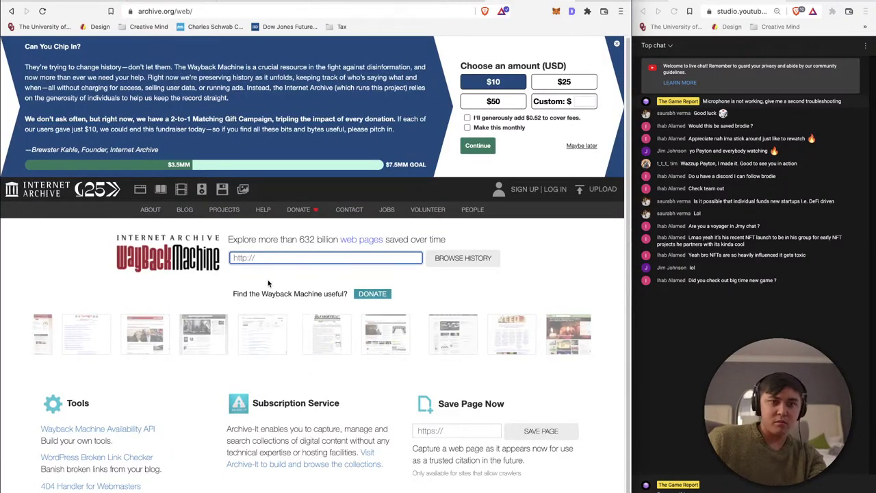
pyautogui.press('super+v')
pyautogui.click(463, 259)
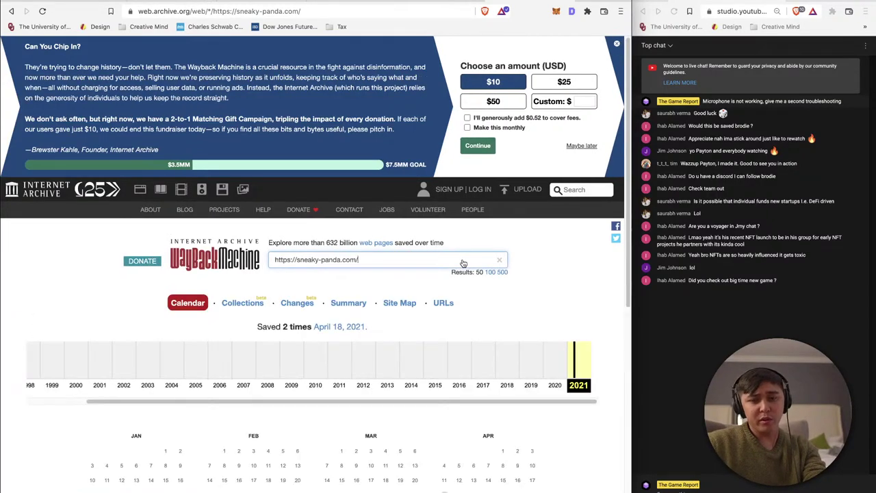
# Step: Examine the 2021 snapshot calendar for Sneaky Panda's website, previewing the captures from April 18
pyautogui.click(576, 364)
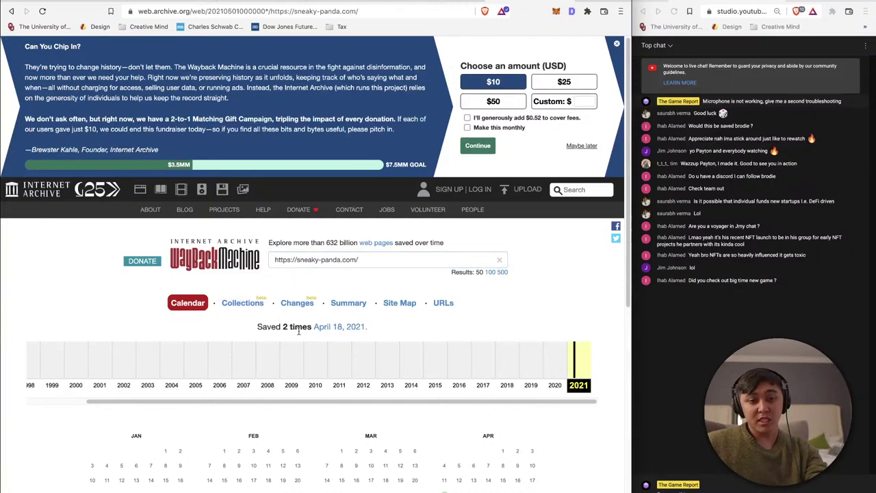
pyautogui.click(576, 387)
pyautogui.scroll(-4, 411, 438)
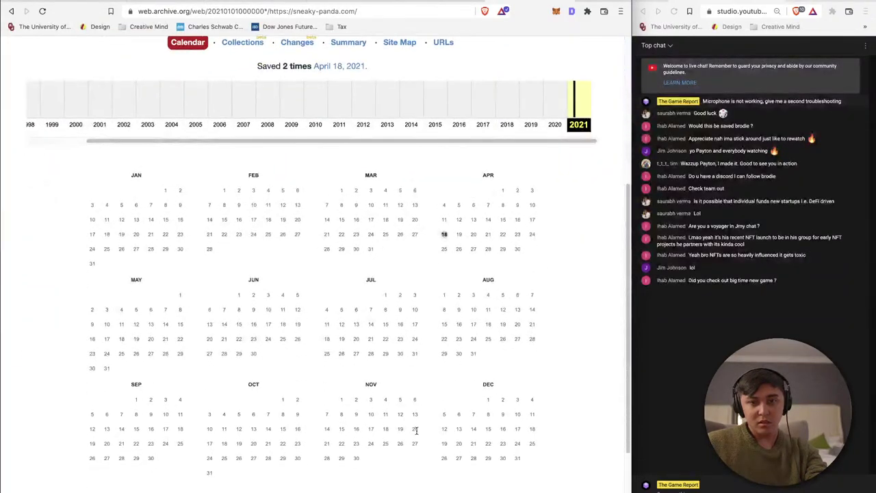
pyautogui.moveTo(445, 236)
pyautogui.scroll(-3, 448, 246)
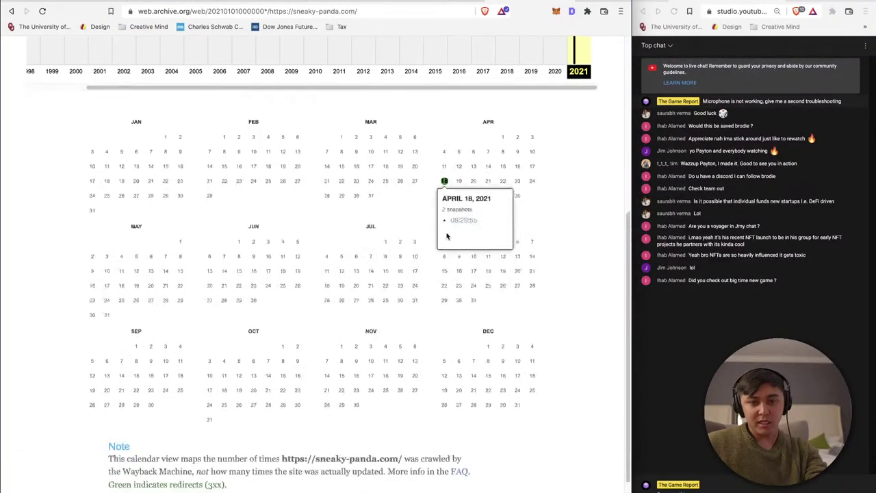
pyautogui.scroll(3, 453, 325)
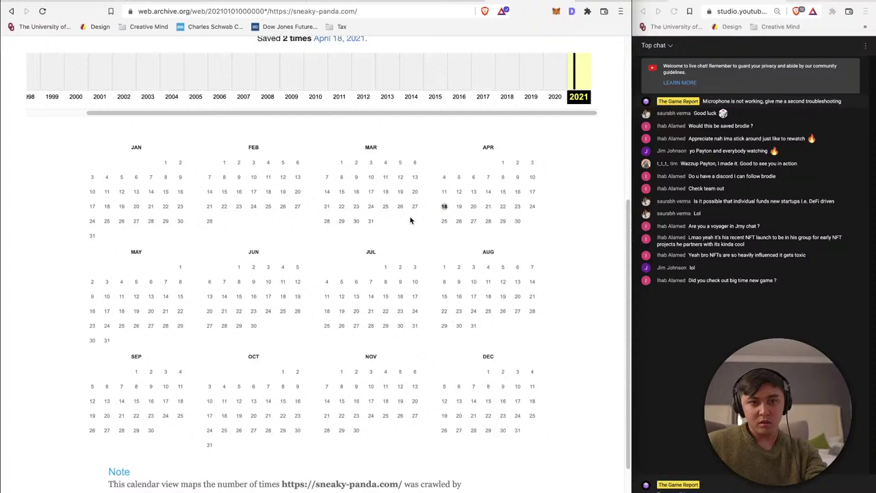
pyautogui.scroll(1, 355, 216)
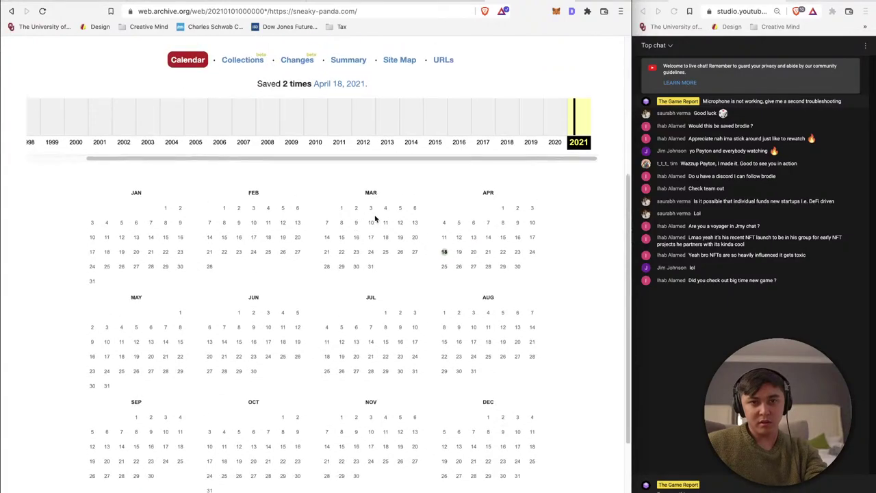
# Step: Open the April 18, 2021 capture of Sneaky Panda's website and follow its App Store download link
pyautogui.scroll(-3, 422, 243)
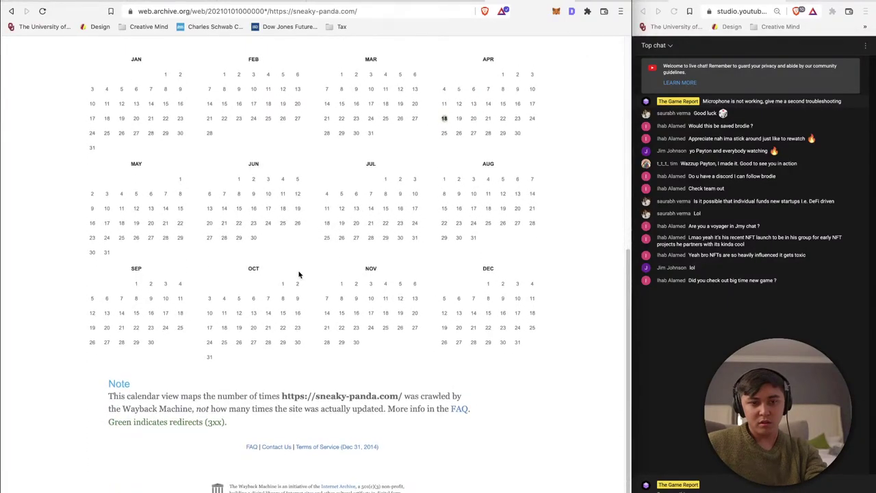
pyautogui.scroll(3, 442, 258)
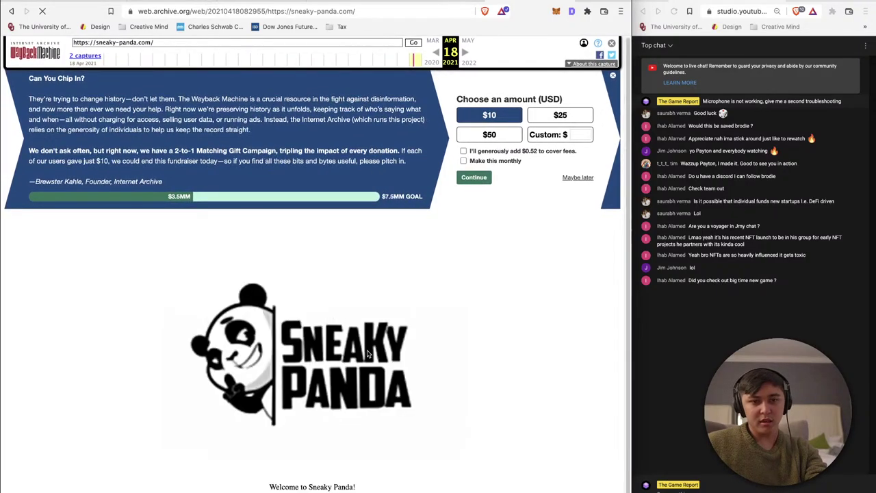
pyautogui.scroll(-2, 327, 314)
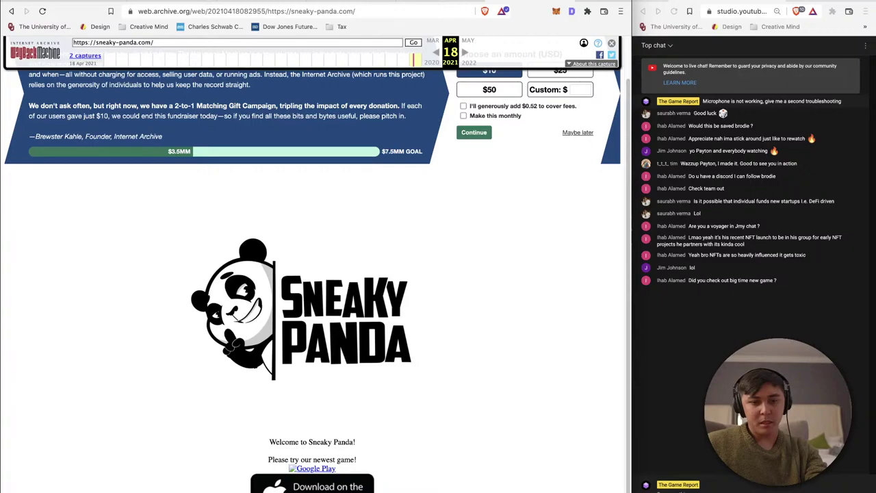
pyautogui.click(312, 486)
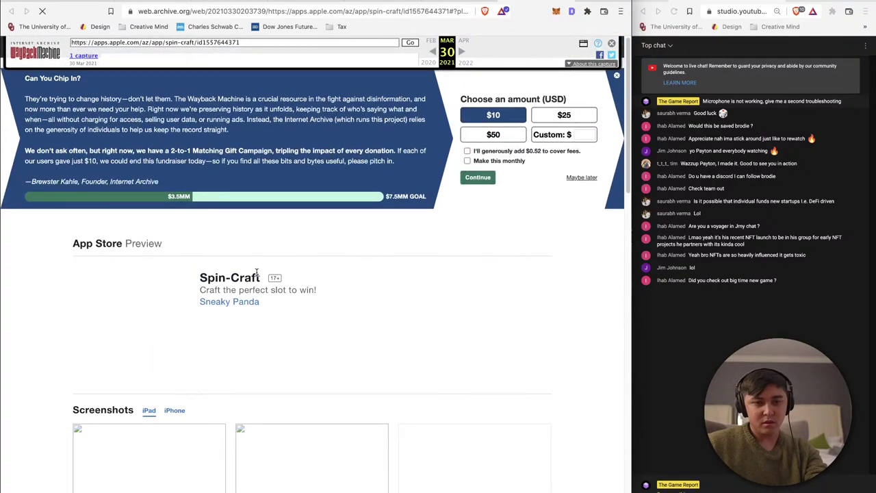
# Step: Look over the archived Spin-Craft listing, check its Sneaky Panda developer link in a separate tab, and return to the listing
pyautogui.scroll(-3, 256, 273)
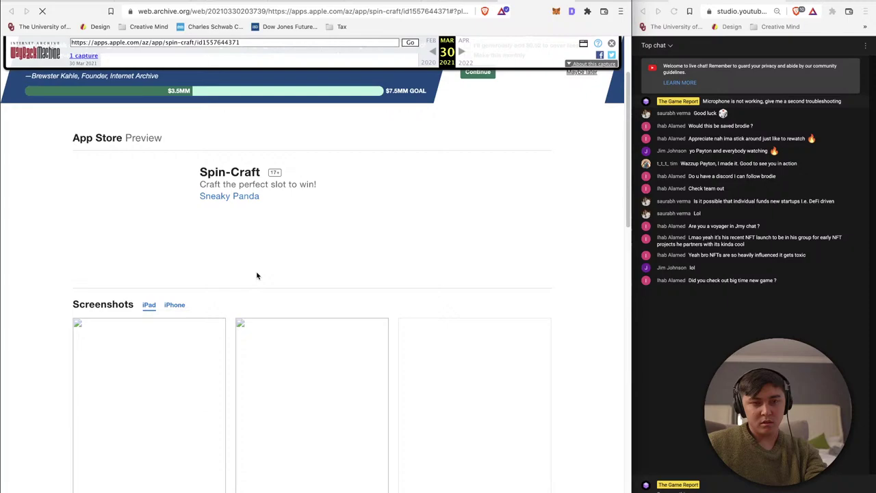
pyautogui.scroll(-1, 257, 276)
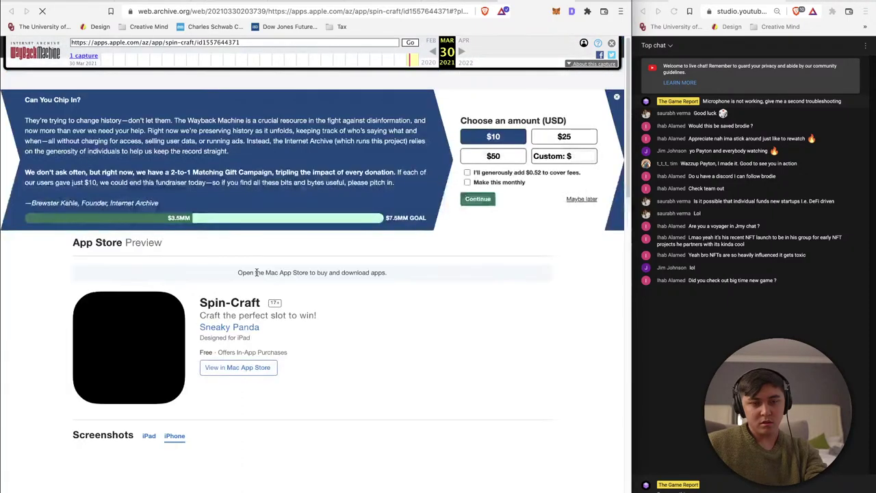
pyautogui.scroll(-1, 266, 295)
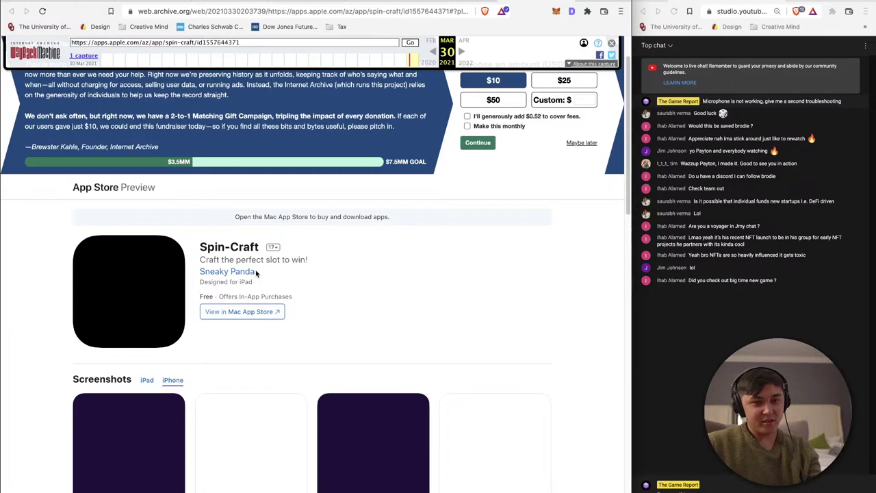
pyautogui.scroll(-2, 249, 298)
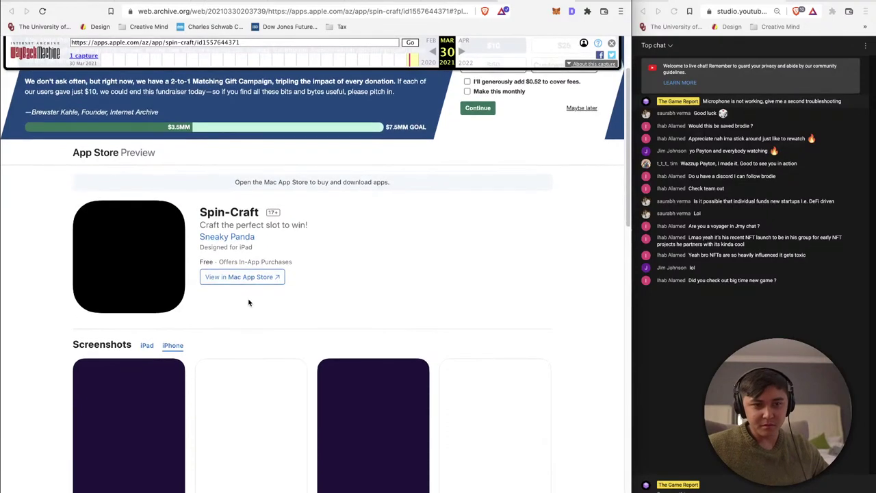
pyautogui.rightClick(231, 232)
pyautogui.click(239, 231)
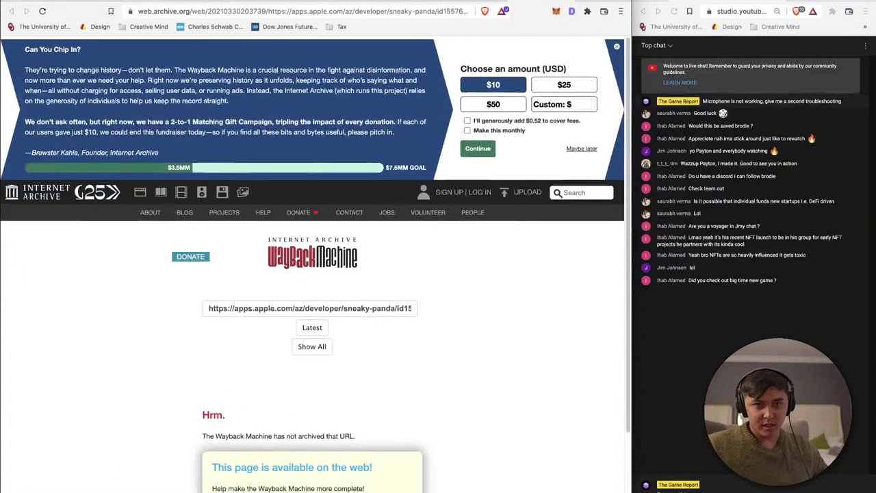
pyautogui.press('super+w')
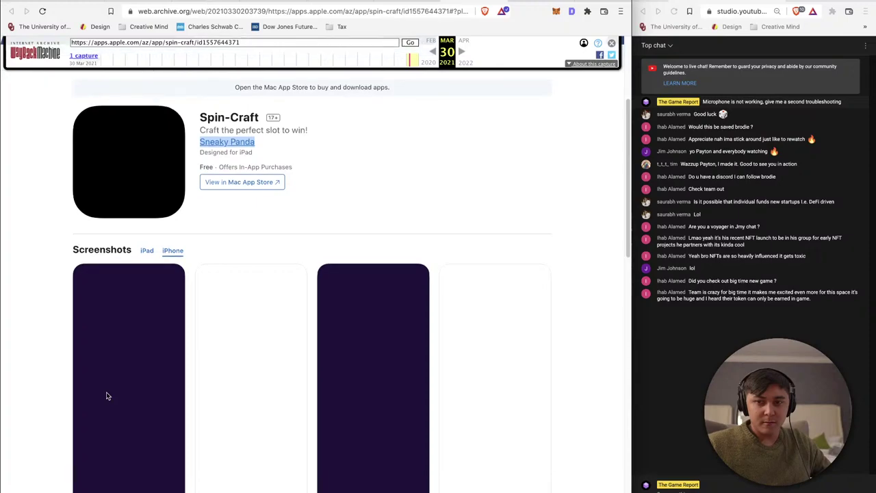
# Step: Read the archived Spin-Craft listing's game description, update notes and privacy details
pyautogui.scroll(-3, 168, 392)
pyautogui.scroll(-2, 151, 291)
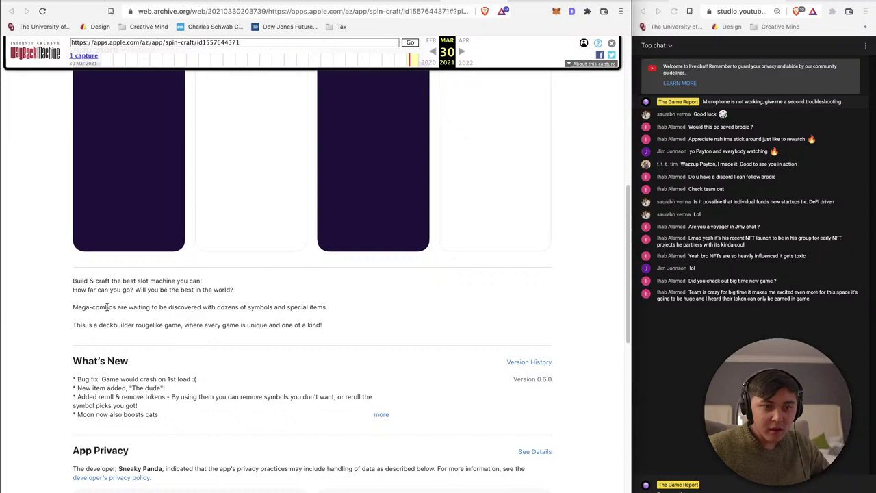
pyautogui.scroll(-1, 107, 306)
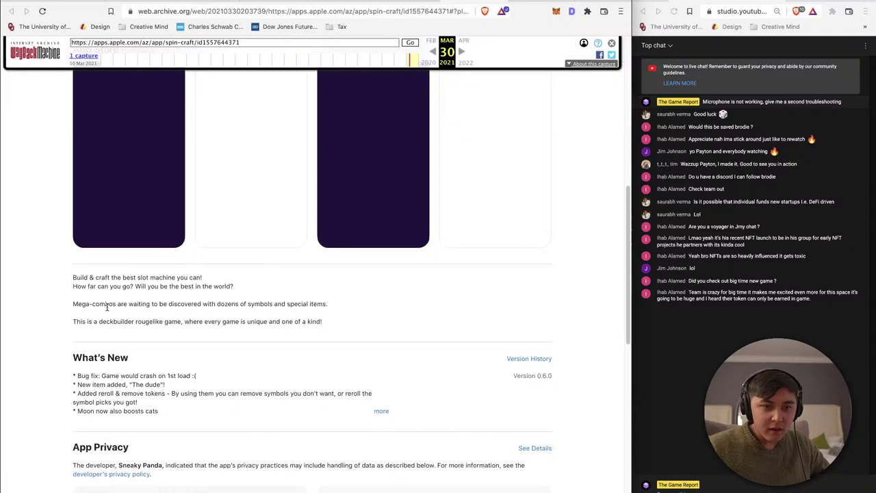
pyautogui.scroll(-2, 107, 307)
pyautogui.scroll(-2, 107, 307)
pyautogui.scroll(10, 106, 307)
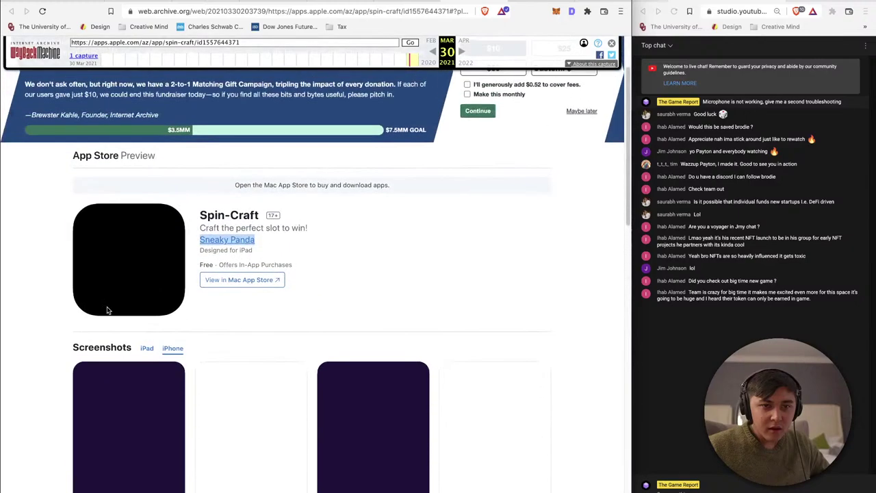
# Step: Launch the Mac App Store from the archived Spin-Craft listing and reposition its window over the browser
pyautogui.click(240, 283)
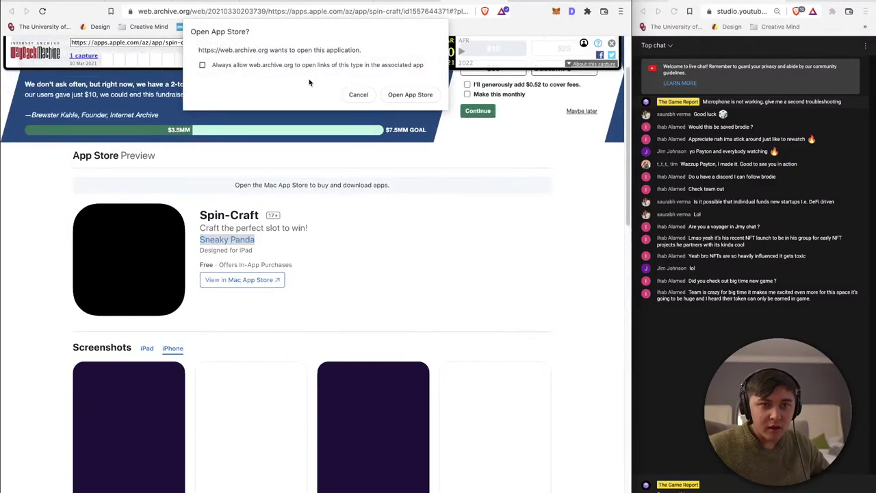
pyautogui.click(405, 96)
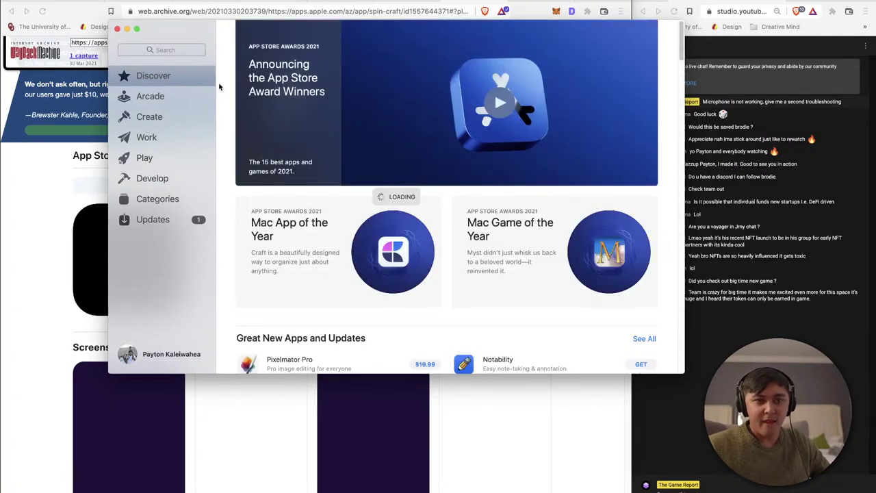
pyautogui.moveTo(183, 28); pyautogui.dragTo(289, 106)
# Step: Search the App Store for "Spin-craft"
pyautogui.click(271, 128)
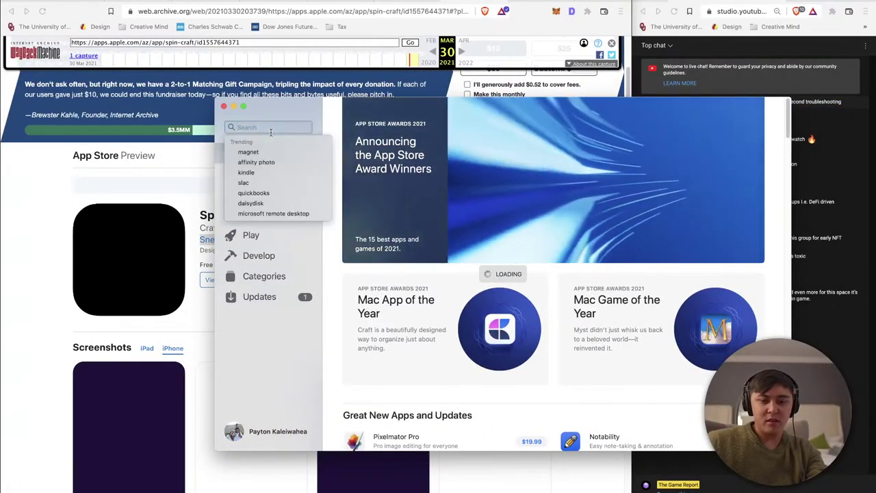
pyautogui.write('Spin')
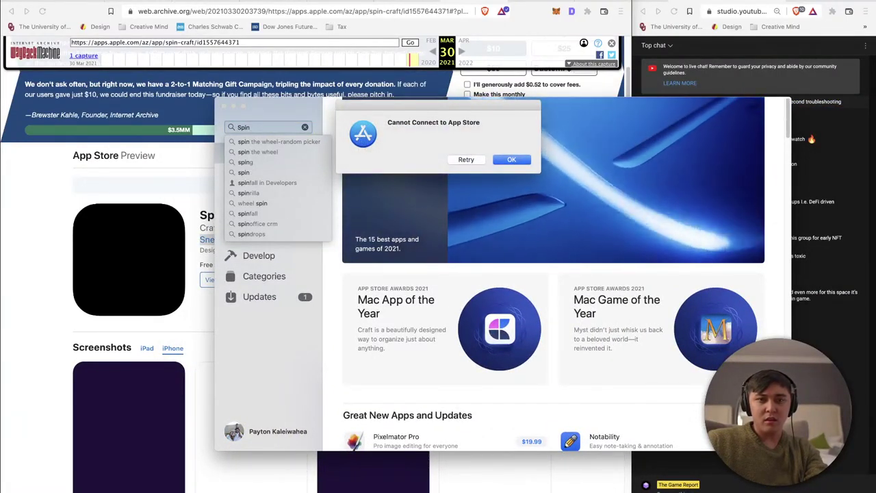
pyautogui.click(512, 159)
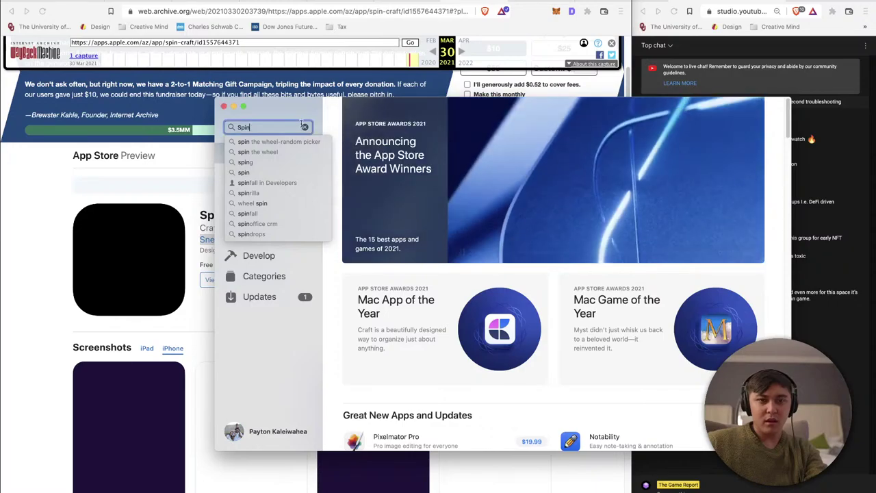
pyautogui.click(273, 127)
pyautogui.click(273, 127)
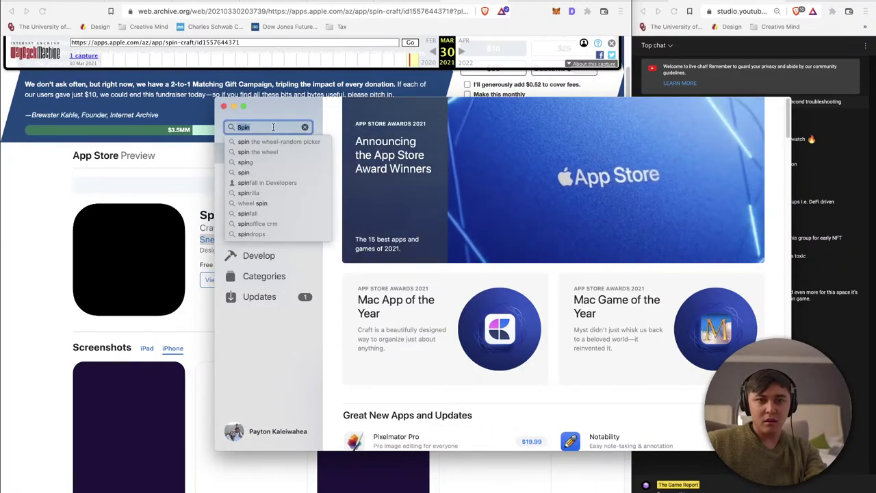
pyautogui.click(273, 126)
pyautogui.write('-craft')
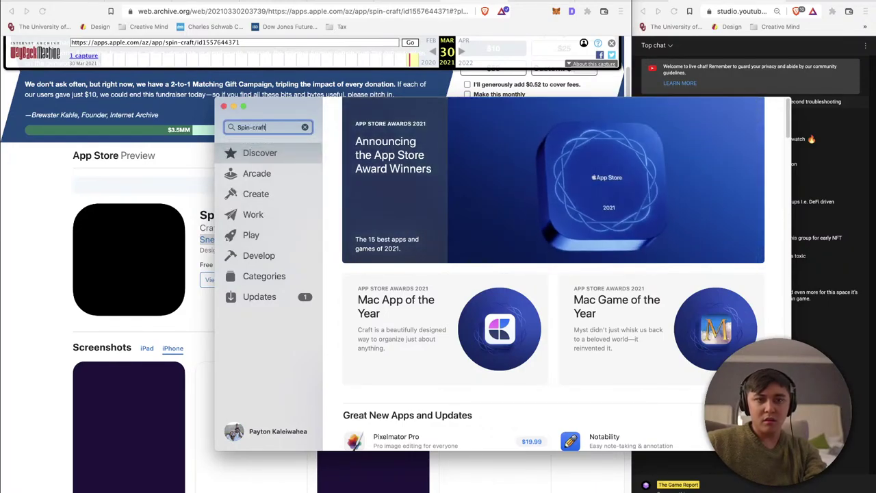
pyautogui.press('Return')
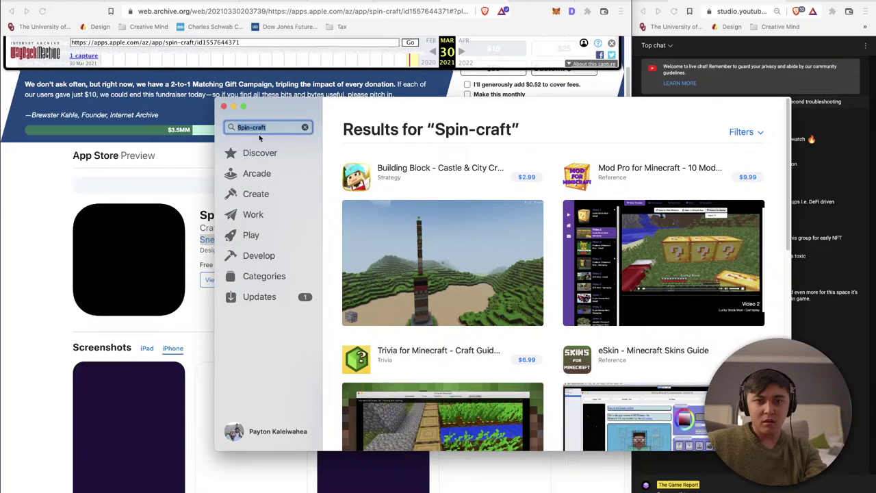
# Step: Move the App Store window clear of the listing's title and search the store for "sneaky panda"
pyautogui.moveTo(278, 115); pyautogui.dragTo(171, 261)
pyautogui.click(168, 275)
pyautogui.write('sneak')
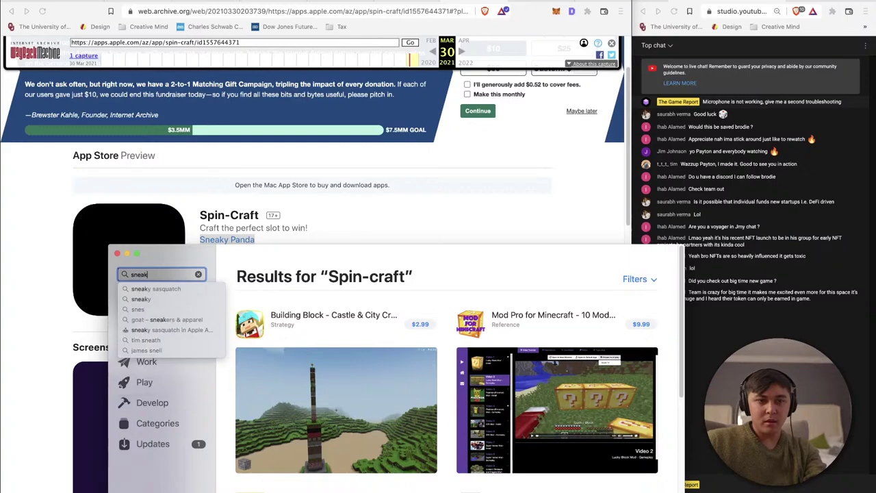
pyautogui.write('y panda')
pyautogui.press('Return')
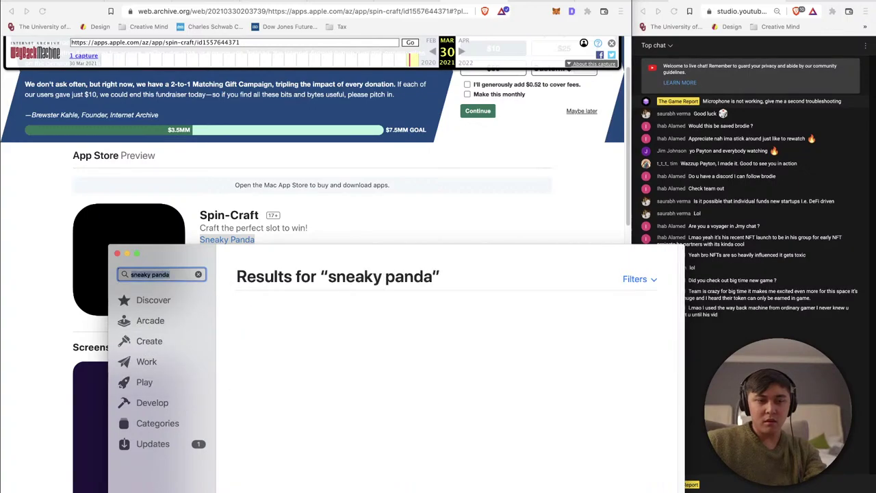
# Step: Search the App Store again for "spin-craft", look through the results, and close the store window
pyautogui.write('s')
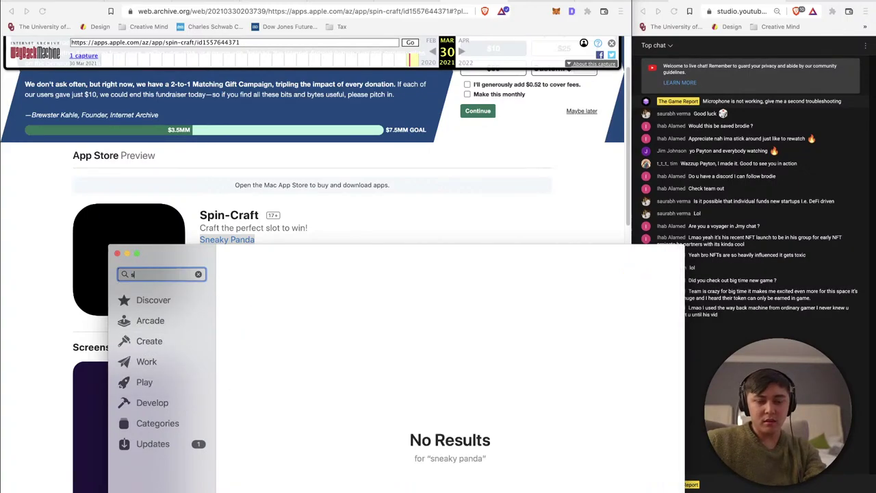
pyautogui.write('pin-craft')
pyautogui.press('Return')
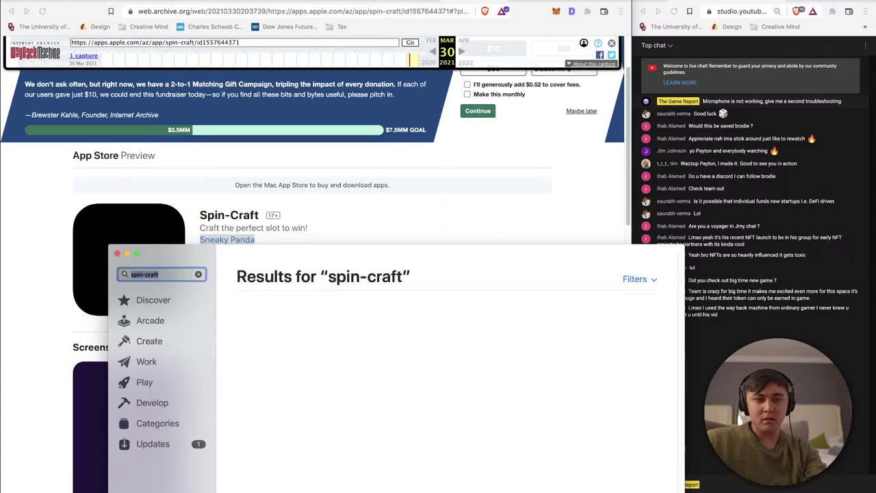
pyautogui.moveTo(188, 262); pyautogui.dragTo(187, 168)
pyautogui.scroll(-8, 422, 424)
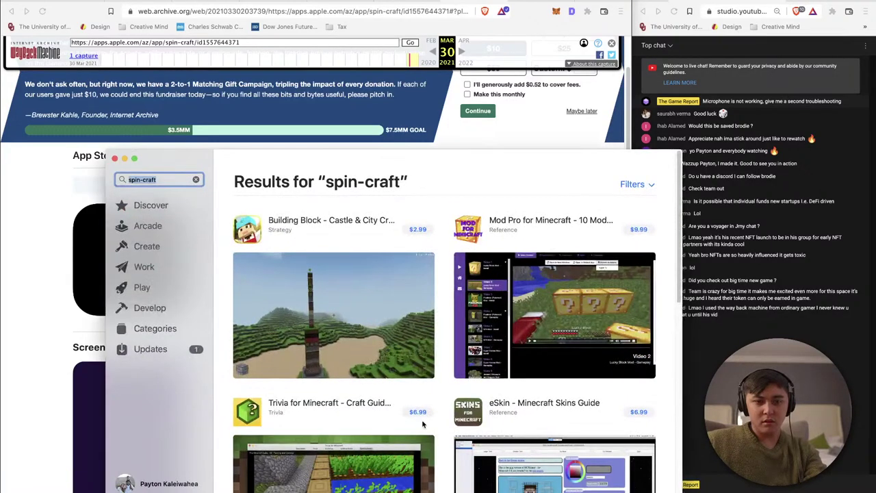
pyautogui.scroll(-3, 422, 424)
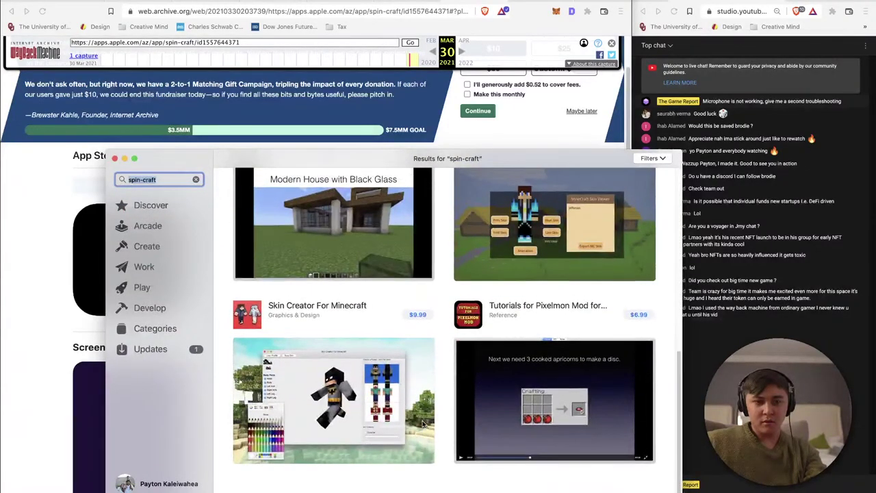
pyautogui.scroll(15, 399, 362)
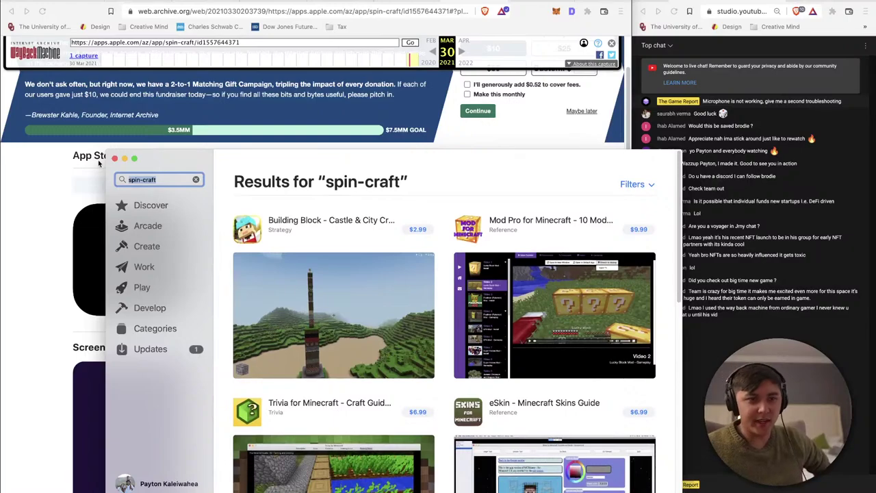
pyautogui.click(115, 158)
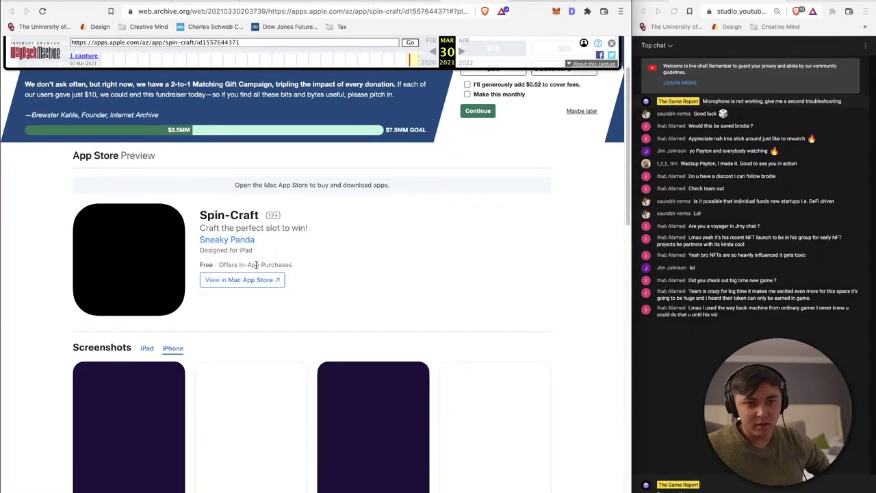
# Step: Check the iPad screenshots on the archived Spin-Craft listing and read the game's description
pyautogui.scroll(-4, 255, 263)
pyautogui.click(148, 211)
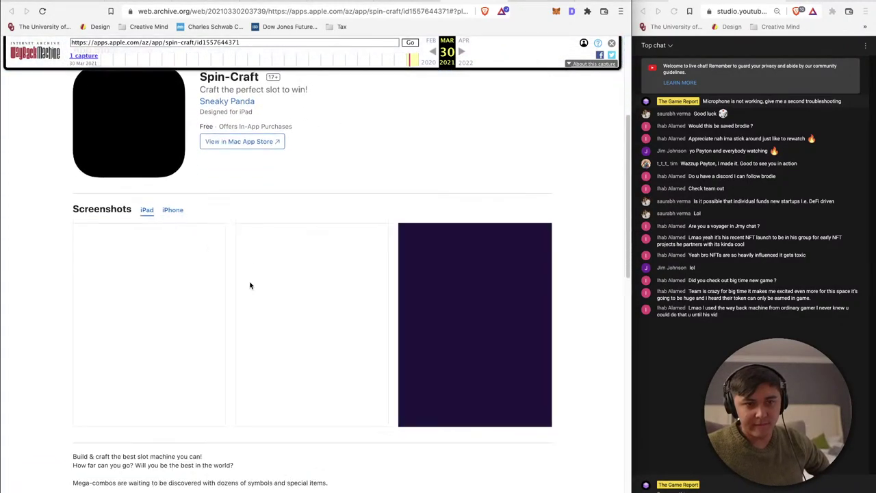
pyautogui.scroll(-3, 337, 324)
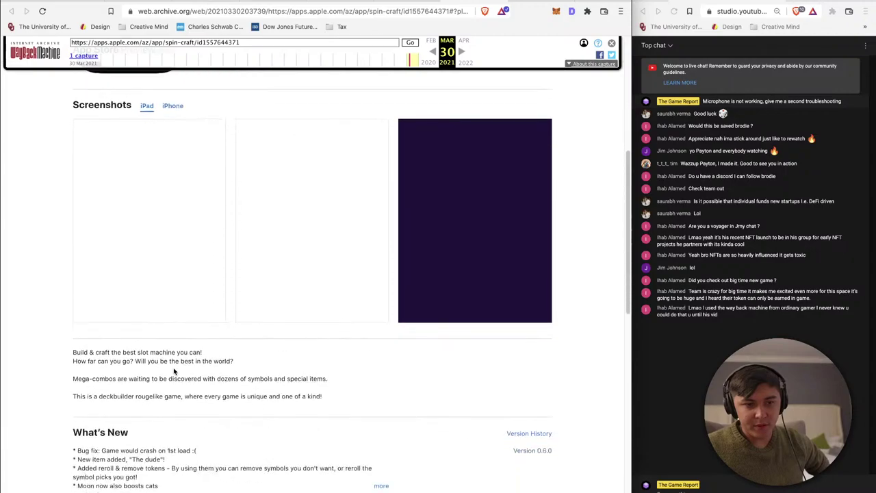
pyautogui.moveTo(79, 358); pyautogui.dragTo(214, 357)
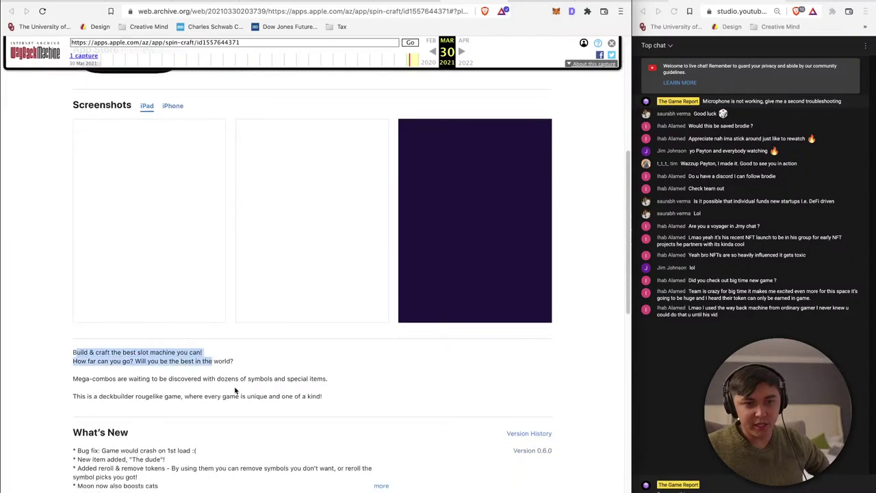
pyautogui.scroll(5, 235, 390)
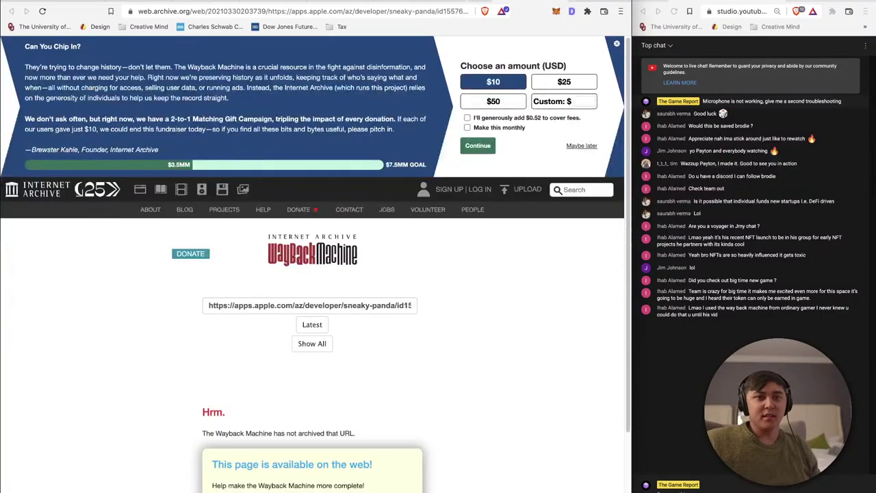
# Step: Go back past the sneaky-panda.com page to Sneaky Panda's company profile on Crunchbase
pyautogui.click(261, 5)
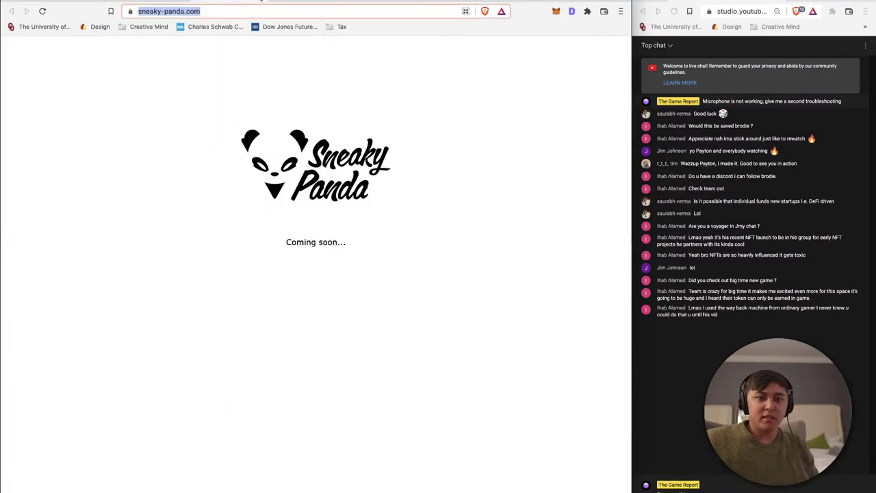
pyautogui.click(260, 2)
pyautogui.click(156, 2)
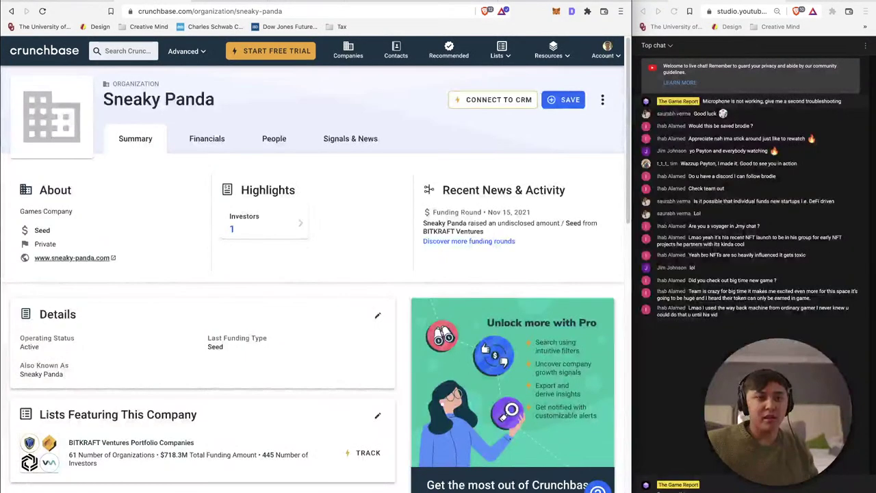
# Step: Return to the whotwi list of followed accounts and open WonderHero's website, wonderhero.io, in a new tab
pyautogui.click(80, 3)
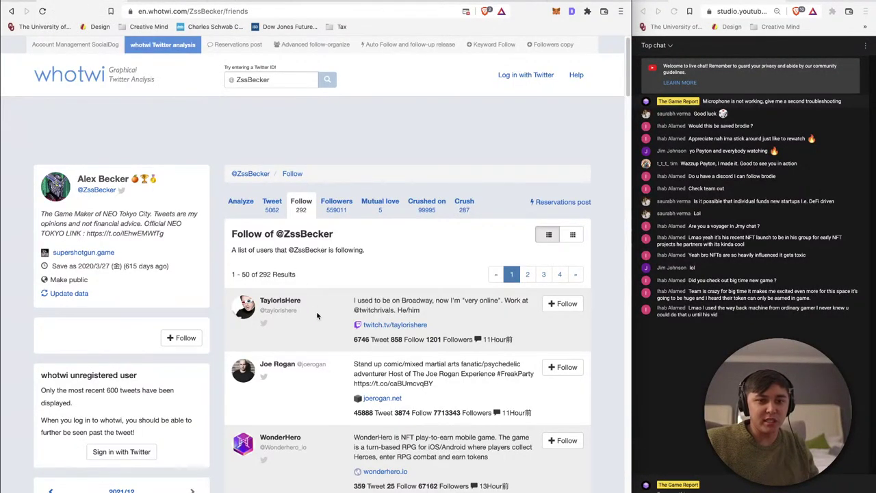
pyautogui.scroll(-2, 314, 311)
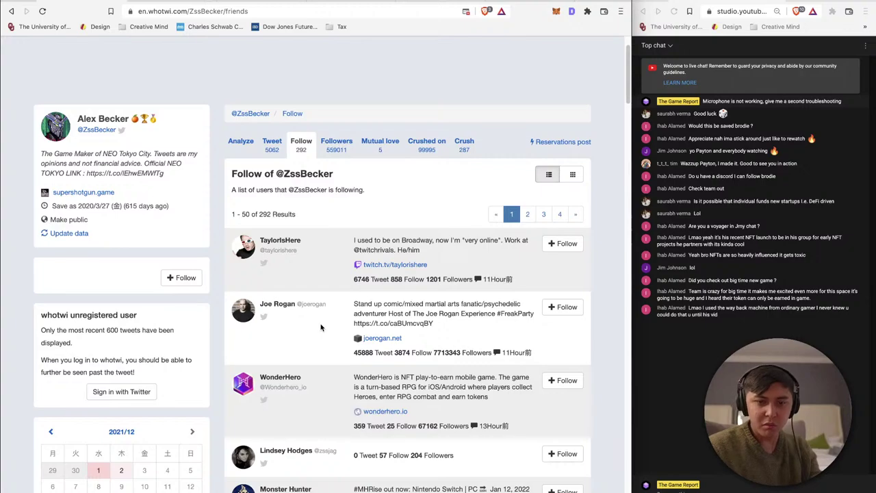
pyautogui.scroll(-3, 366, 408)
pyautogui.rightClick(385, 337)
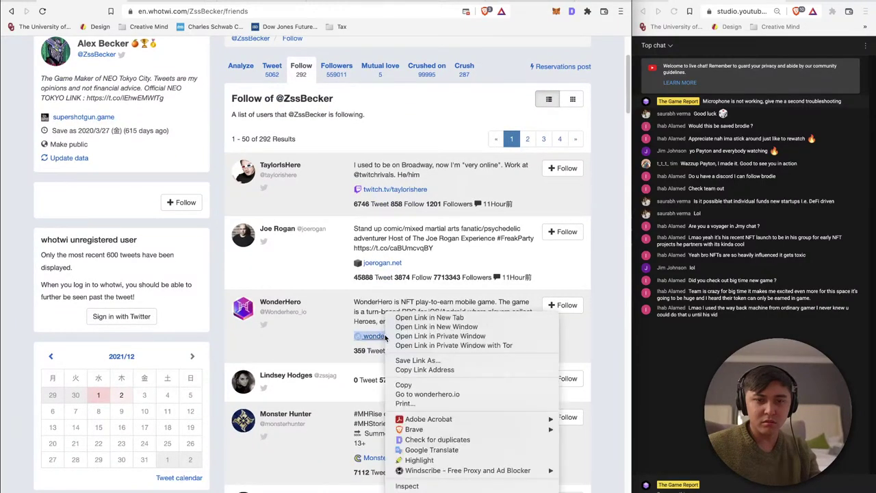
pyautogui.click(411, 318)
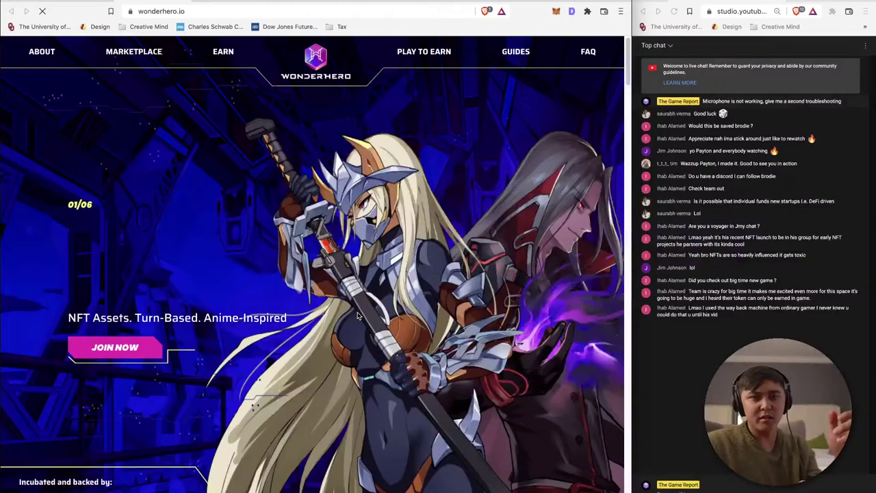
# Step: Look through the WonderHero homepage for its backers, combat footage, heroes, NFT assets, boss drops and game modes
pyautogui.scroll(-3, 357, 316)
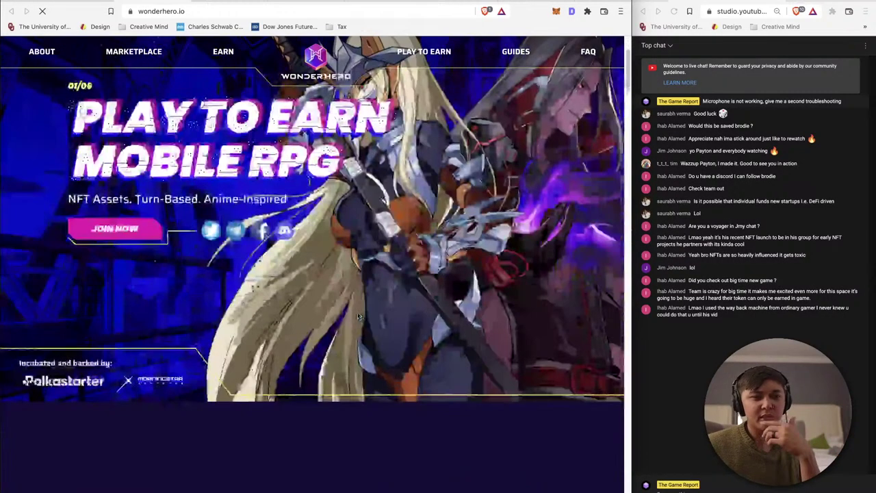
pyautogui.scroll(-3, 357, 316)
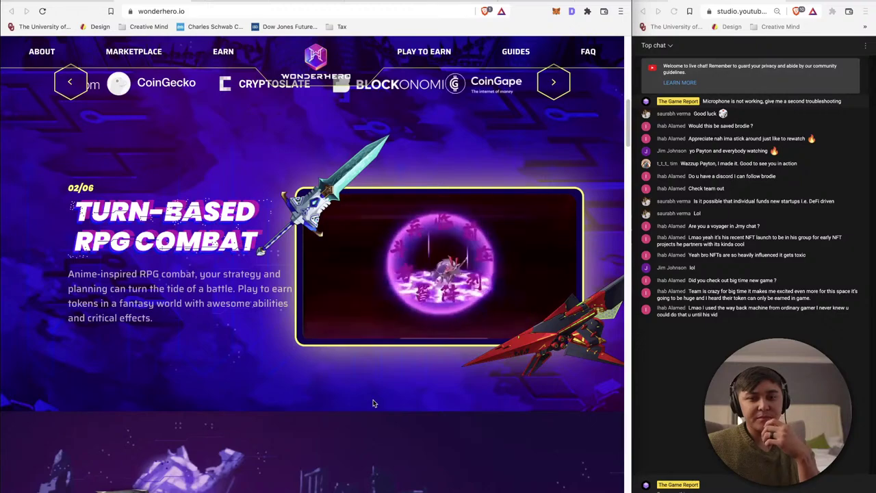
pyautogui.scroll(1, 373, 404)
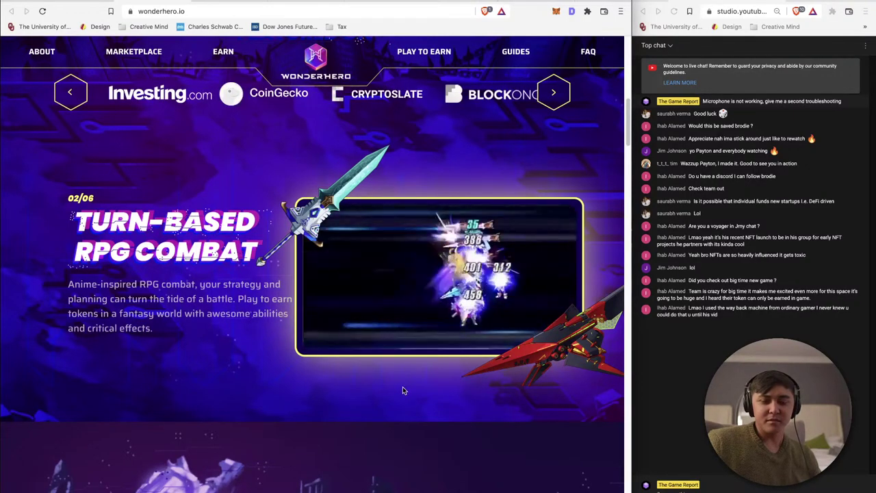
pyautogui.scroll(-1, 402, 385)
pyautogui.scroll(-3, 402, 388)
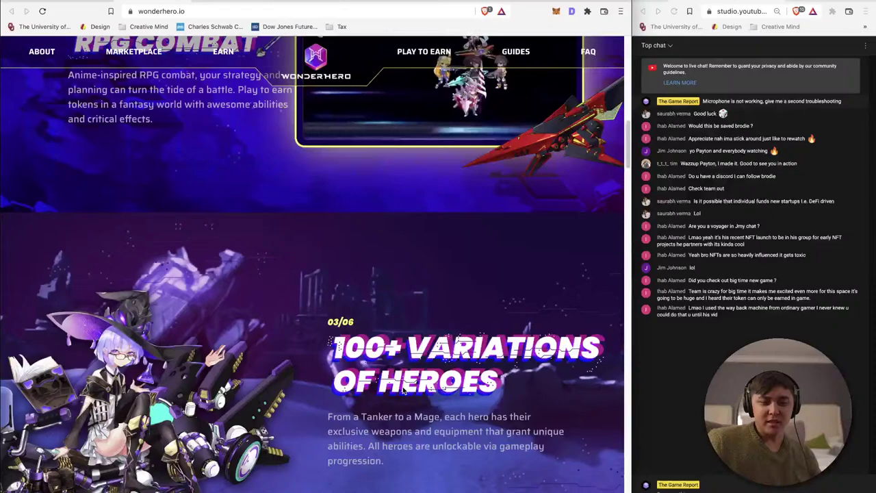
pyautogui.scroll(-4, 403, 388)
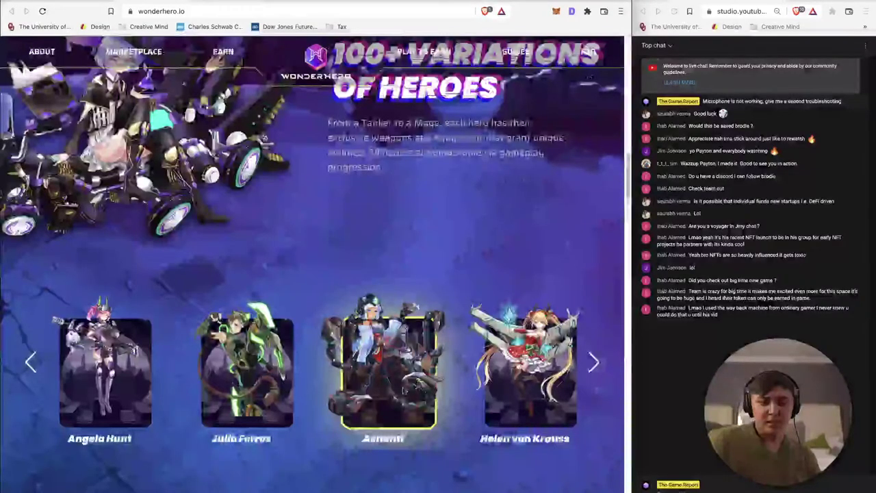
pyautogui.scroll(-5, 402, 387)
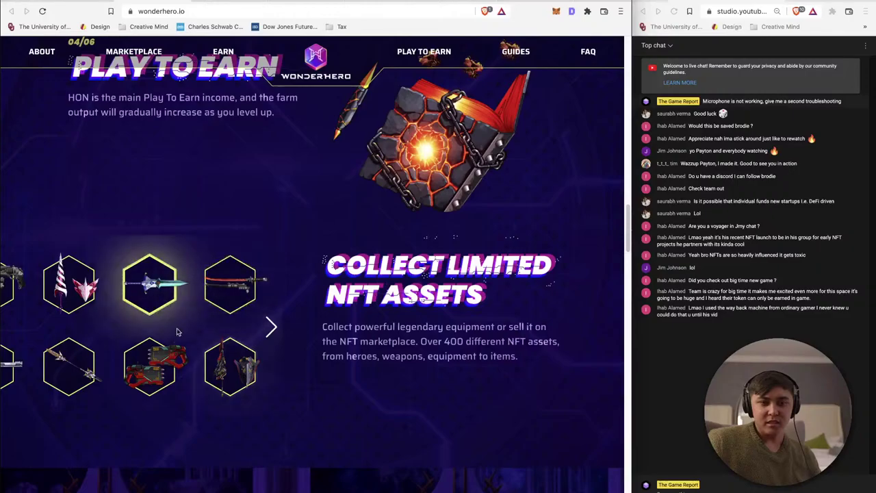
pyautogui.scroll(-2, 287, 388)
pyautogui.scroll(-5, 287, 388)
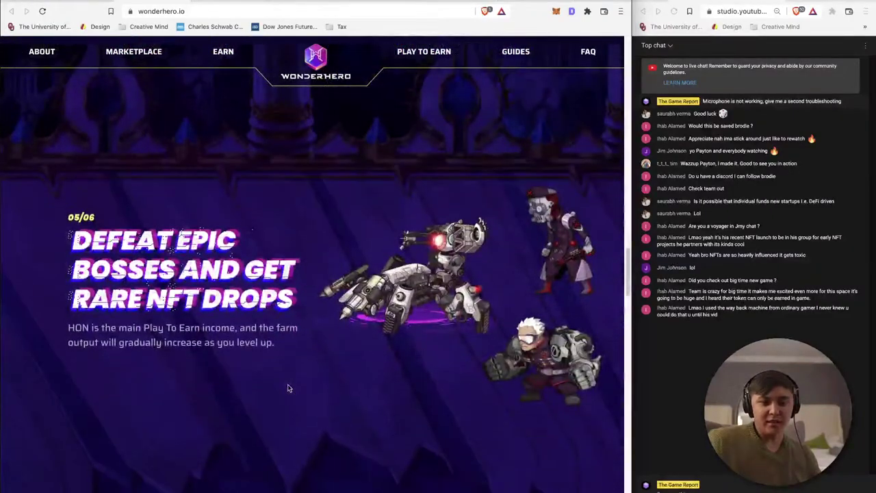
pyautogui.scroll(-5, 279, 369)
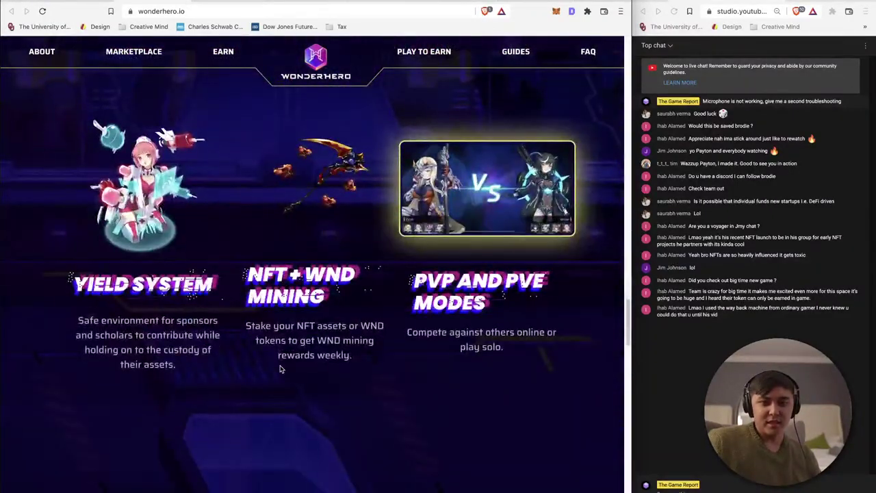
pyautogui.scroll(-5, 279, 369)
# Step: Examine WonderHero's token descriptions and the tokenomics section with its public sale terms and allocation chart
pyautogui.scroll(-3, 279, 369)
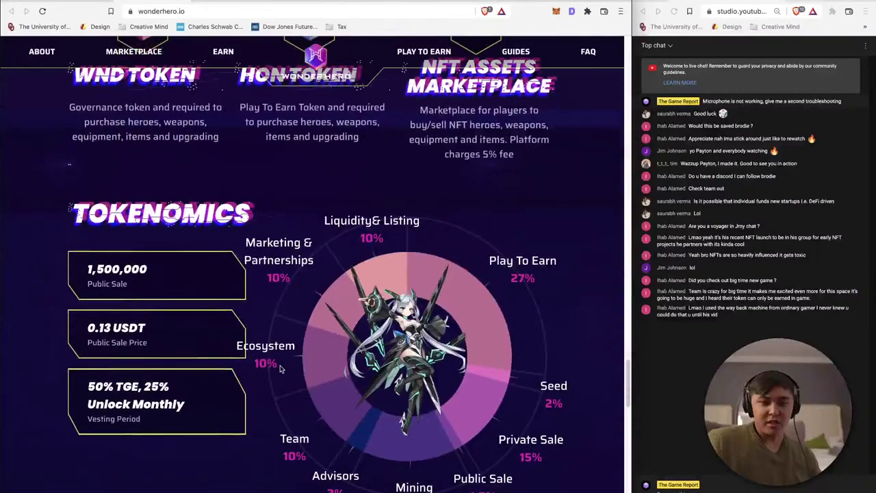
pyautogui.scroll(-1, 280, 369)
pyautogui.scroll(3, 205, 271)
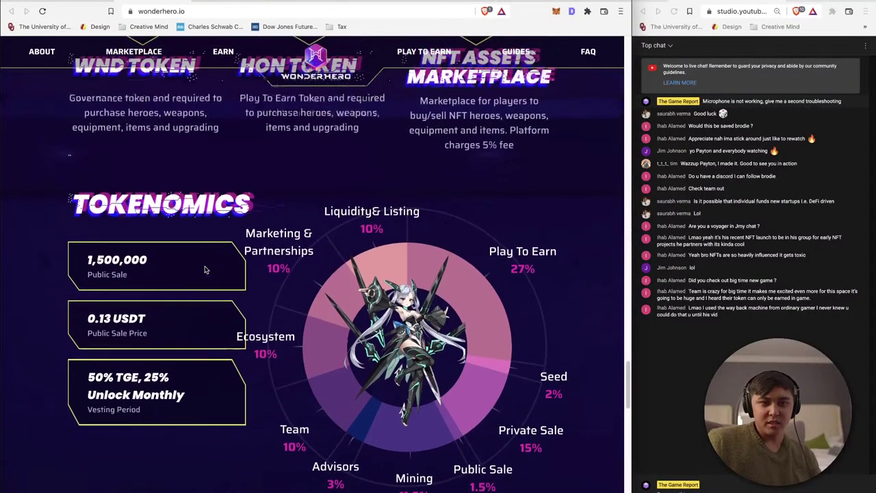
pyautogui.scroll(1, 199, 271)
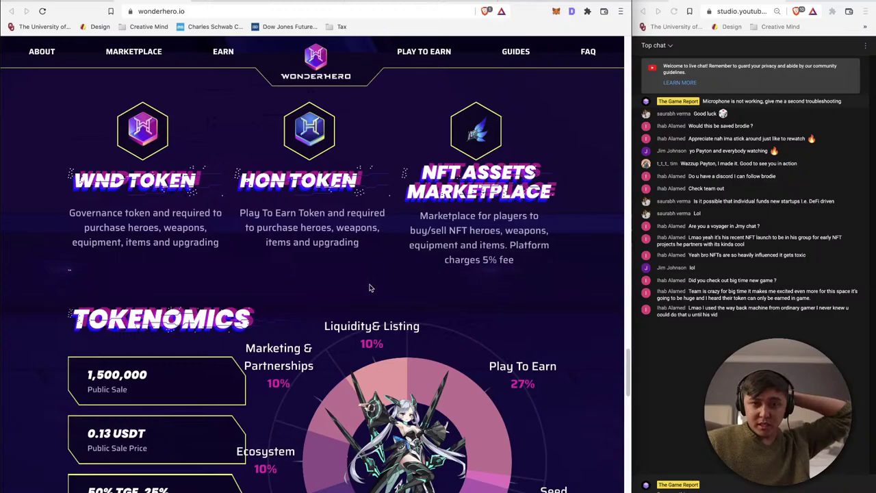
# Step: Review WonderHero's roadmap, highlighting the Nov 2021 milestones, and check where $WND is sold
pyautogui.scroll(-7, 422, 274)
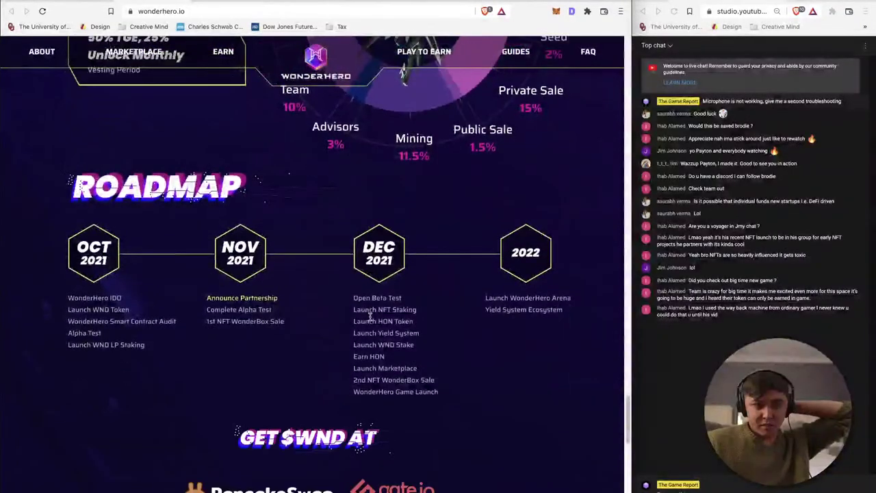
pyautogui.scroll(-1, 85, 310)
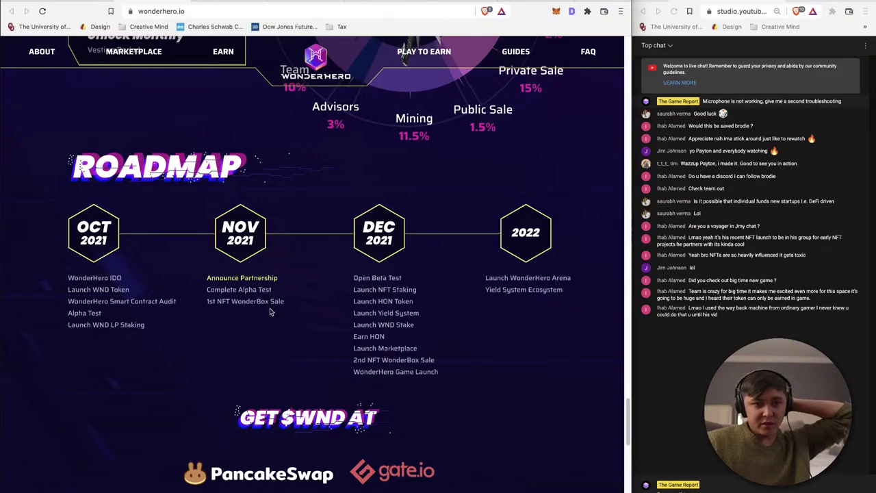
pyautogui.moveTo(204, 306); pyautogui.dragTo(291, 306)
pyautogui.scroll(-10, 303, 331)
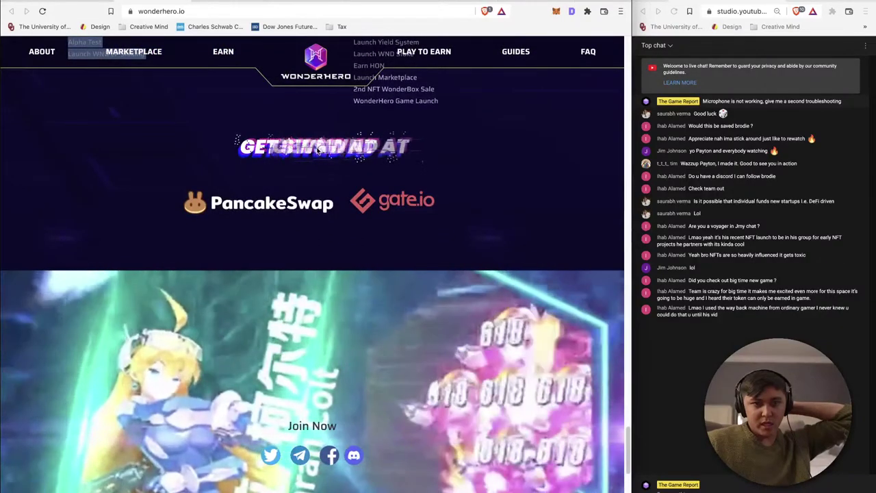
pyautogui.scroll(10, 311, 151)
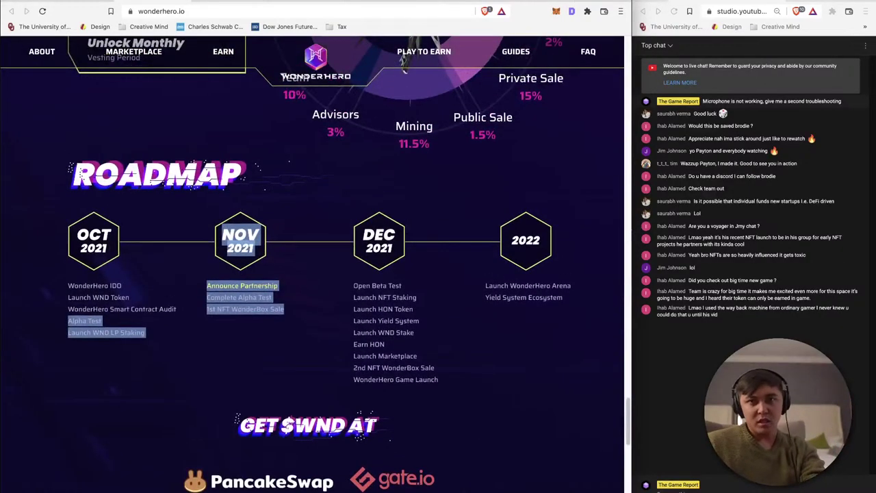
# Step: Search the web for "WND coingecko" in a new tab and get past the robot check to WonderHero's CoinGecko page
pyautogui.press('super+t')
pyautogui.write('WND ')
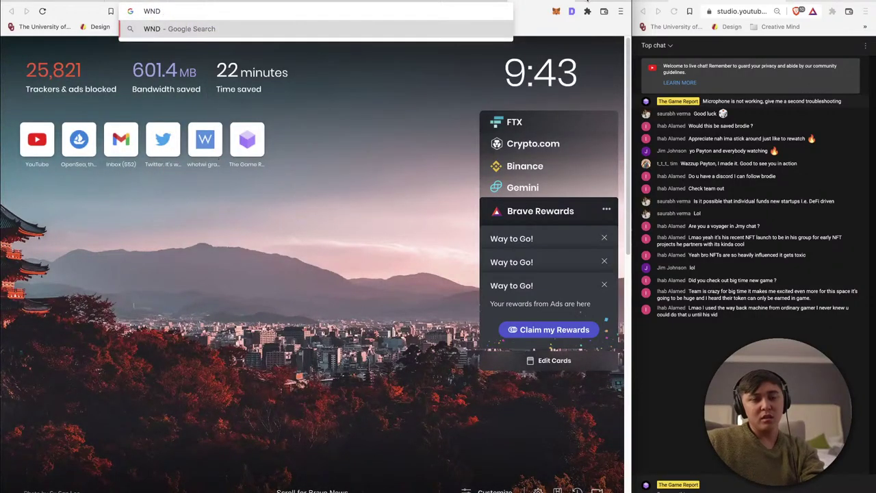
pyautogui.write('coingecko')
pyautogui.press('Return')
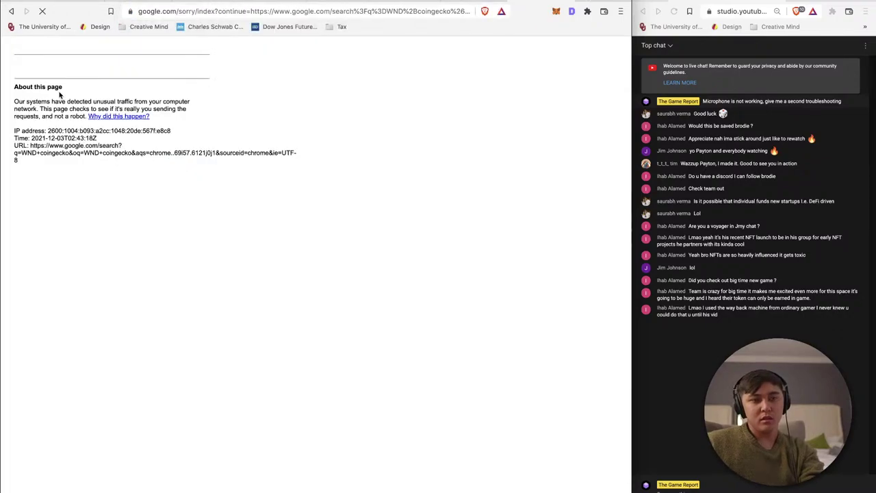
pyautogui.click(29, 90)
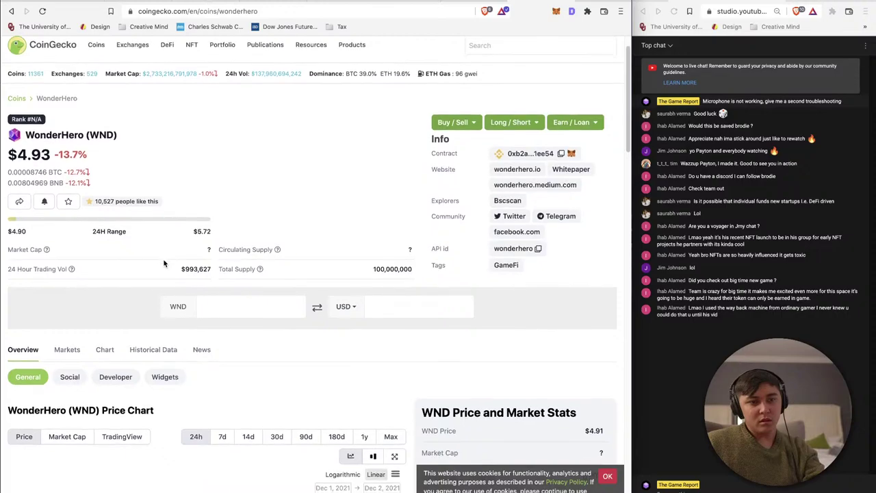
# Step: Check the WND token's current price and total supply on CoinGecko
pyautogui.scroll(1, 203, 250)
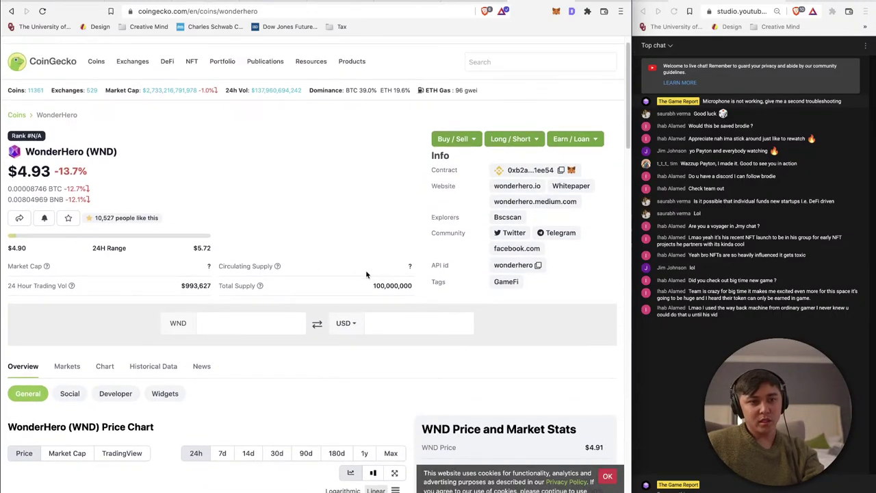
pyautogui.scroll(1, 365, 270)
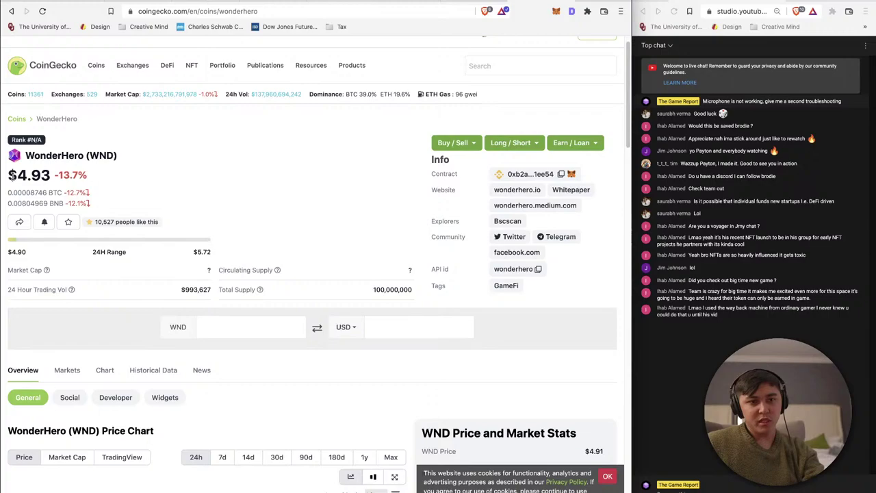
pyautogui.moveTo(13, 175); pyautogui.dragTo(50, 177)
pyautogui.moveTo(368, 295); pyautogui.dragTo(413, 294)
pyautogui.click(416, 297)
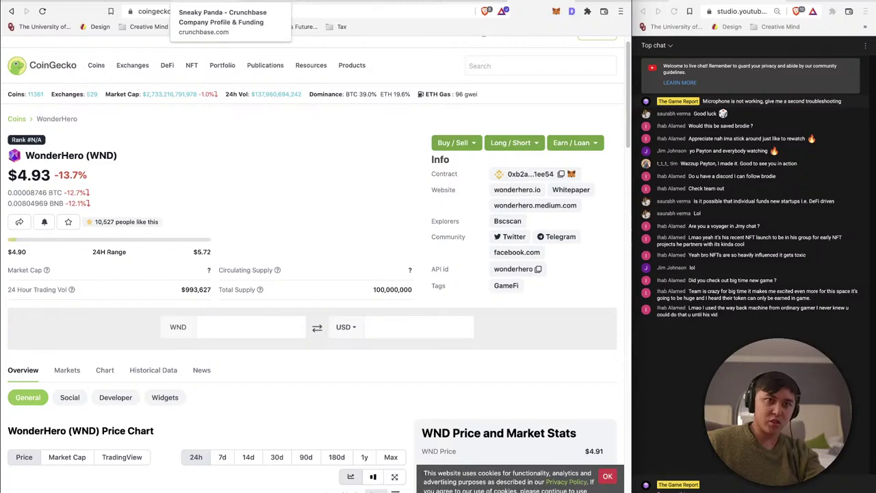
# Step: Switch back to the WonderHero site and study the public sale amount, price and vesting period under Tokenomics
pyautogui.click(267, 8)
pyautogui.click(308, 233)
pyautogui.scroll(5, 308, 233)
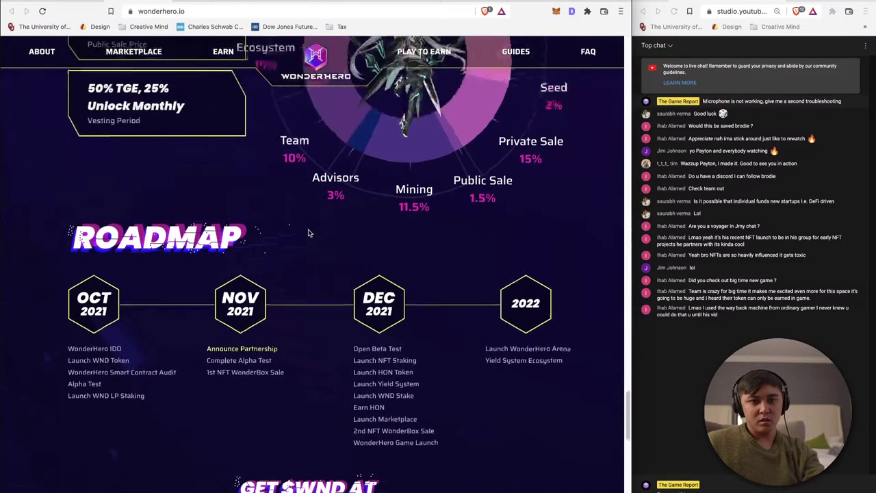
pyautogui.scroll(1, 135, 233)
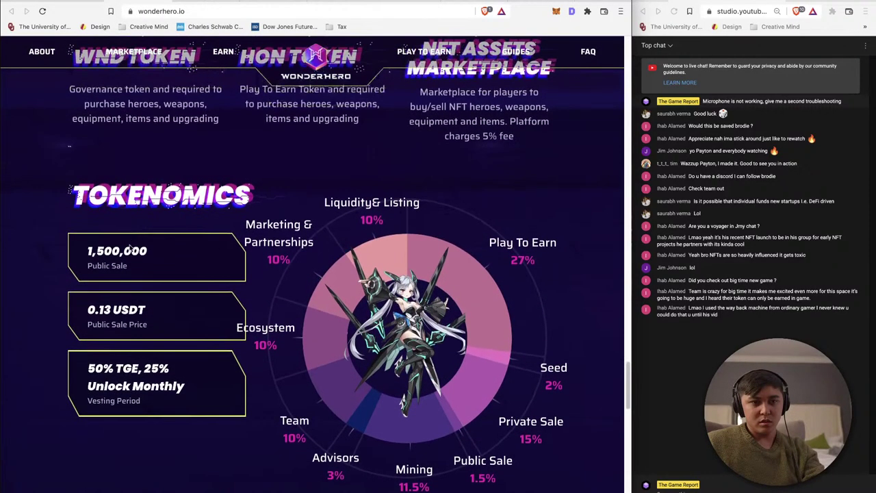
pyautogui.scroll(5, 189, 294)
pyautogui.scroll(-5, 189, 294)
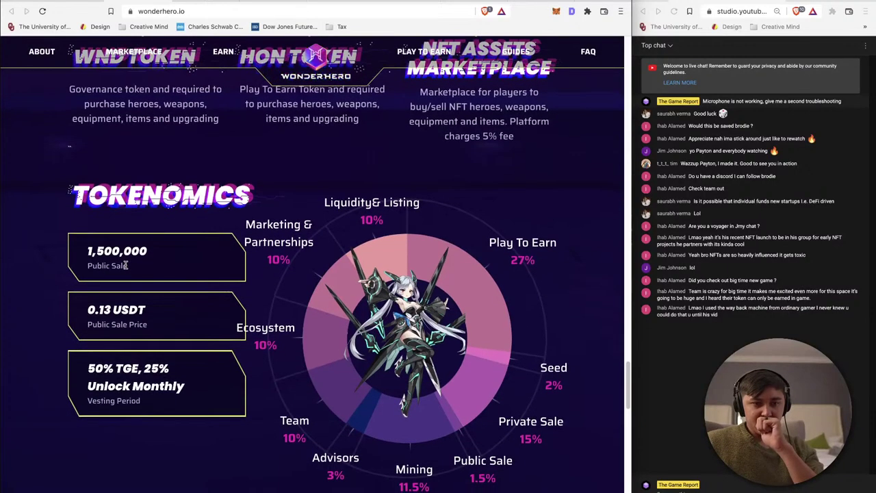
pyautogui.scroll(-1, 130, 294)
pyautogui.scroll(-2, 137, 320)
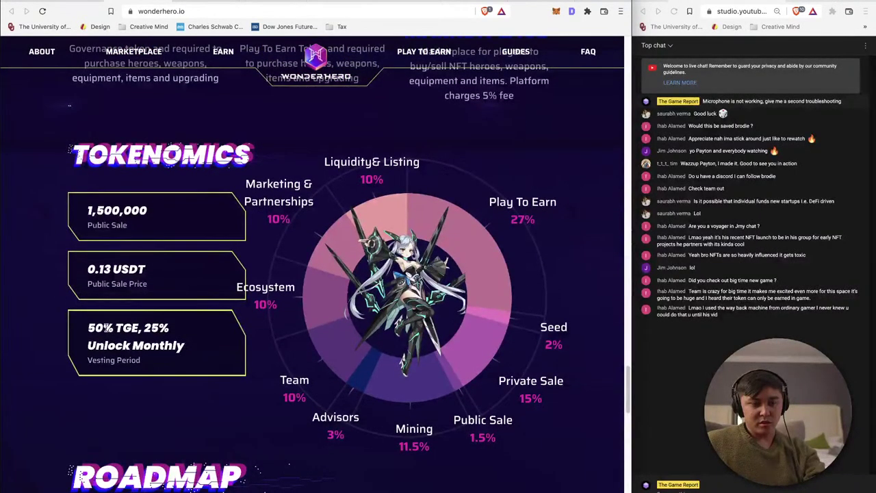
pyautogui.scroll(-1, 149, 338)
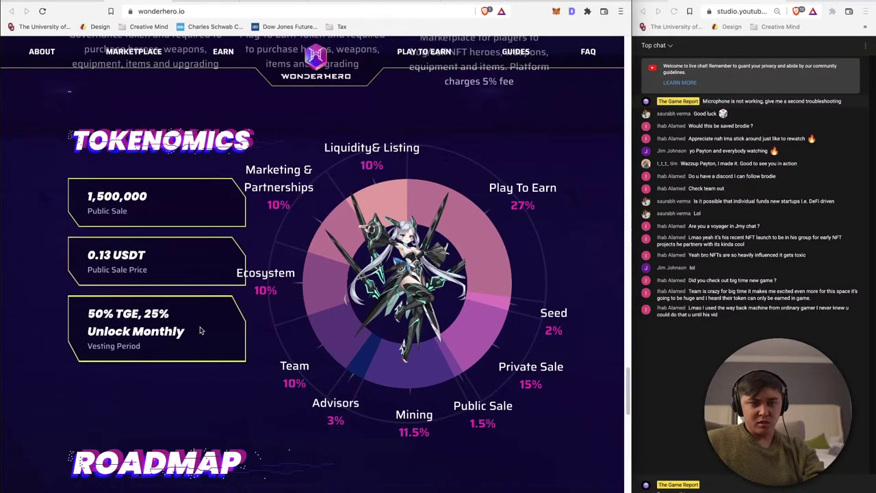
# Step: Highlight the public sale figures in WonderHero's tokenomics and recheck the roadmap milestones
pyautogui.moveTo(87, 198); pyautogui.dragTo(180, 232)
pyautogui.click(190, 294)
pyautogui.scroll(-5, 190, 299)
pyautogui.scroll(-1, 190, 297)
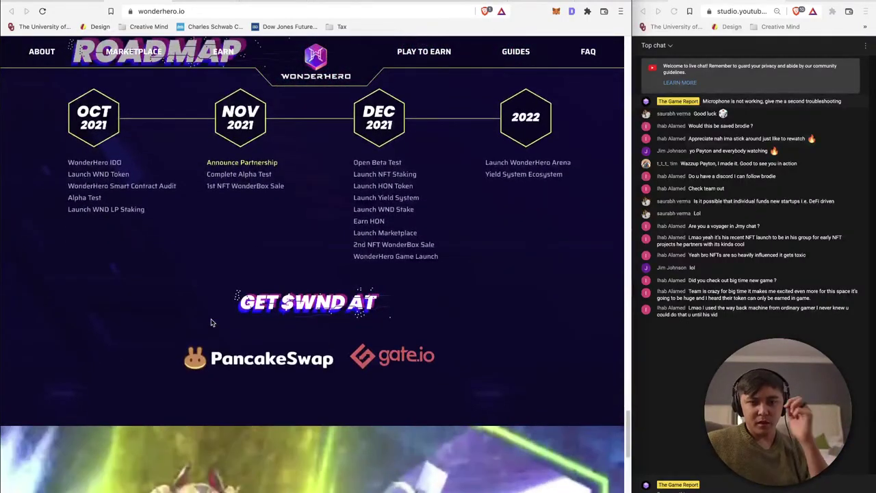
pyautogui.scroll(1, 211, 322)
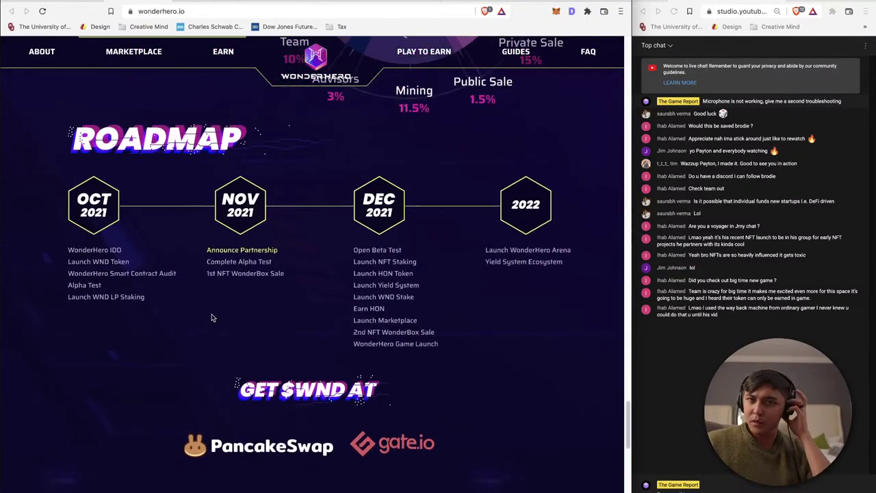
# Step: Copy the WND price from CoinGecko and calculate 4.93 x 100,000,000 with a web search in a new tab
pyautogui.click(538, 3)
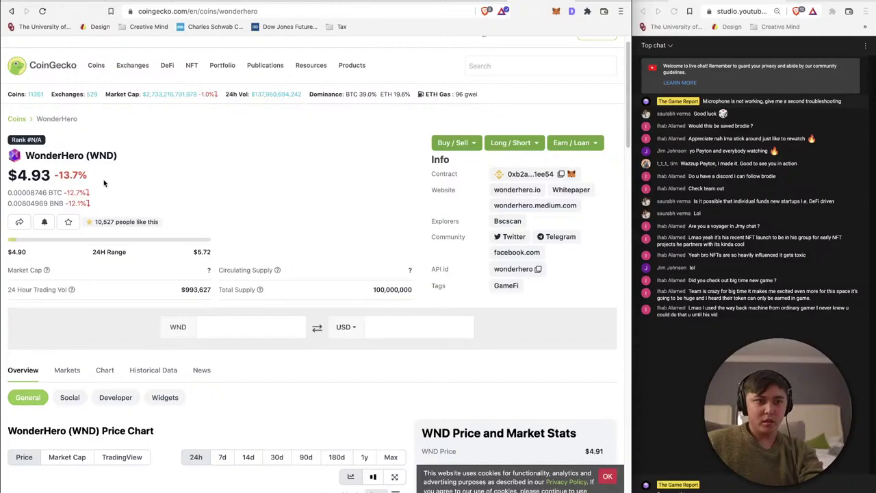
pyautogui.moveTo(13, 175); pyautogui.dragTo(46, 176)
pyautogui.hotkey('ctrl', 'c')
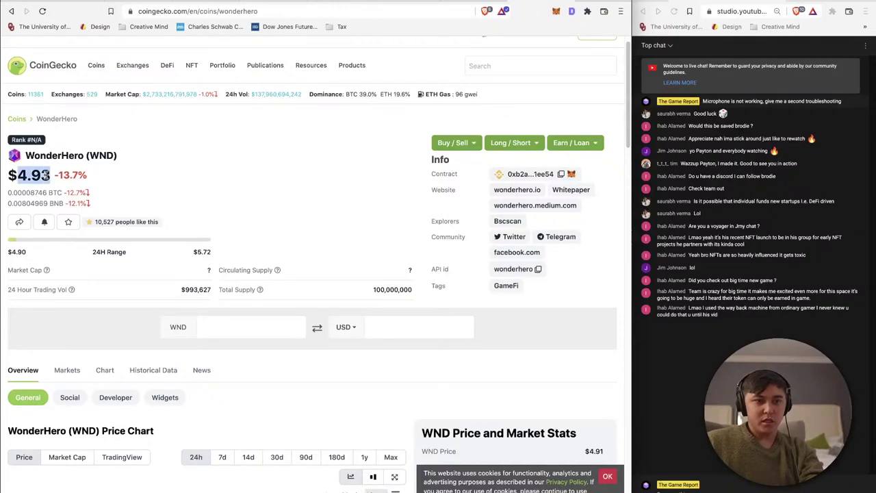
pyautogui.click(585, 2)
pyautogui.hotkey('ctrl', 'v')
pyautogui.write('x ')
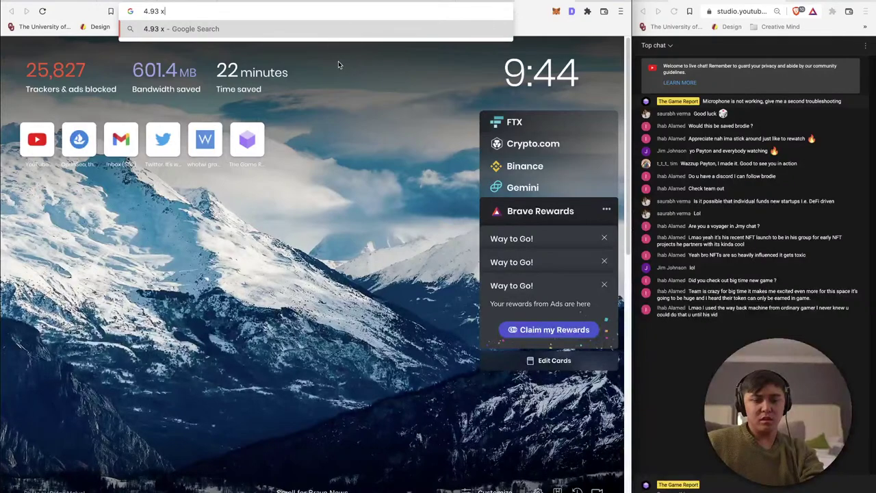
pyautogui.write('100')
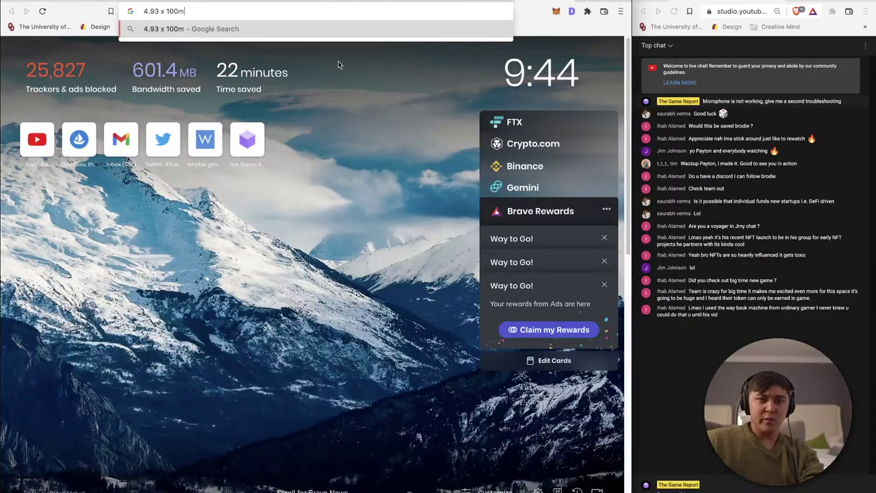
pyautogui.write(',000,')
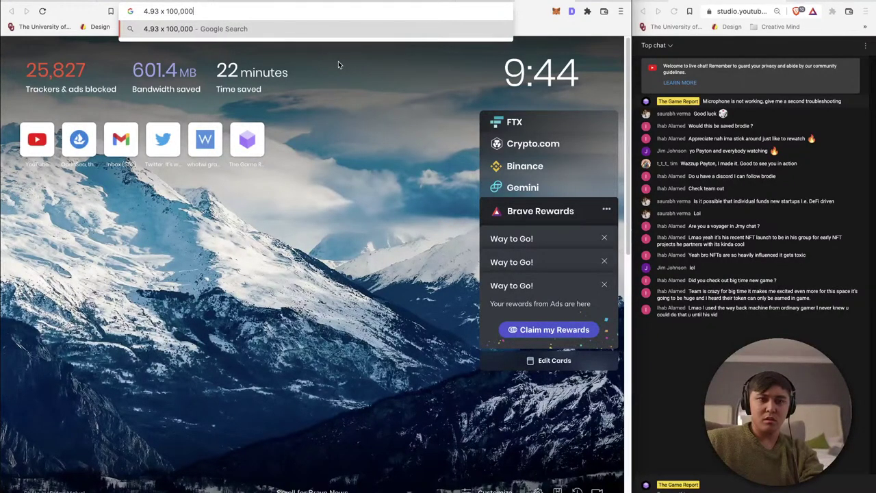
pyautogui.write('000')
pyautogui.press('Return')
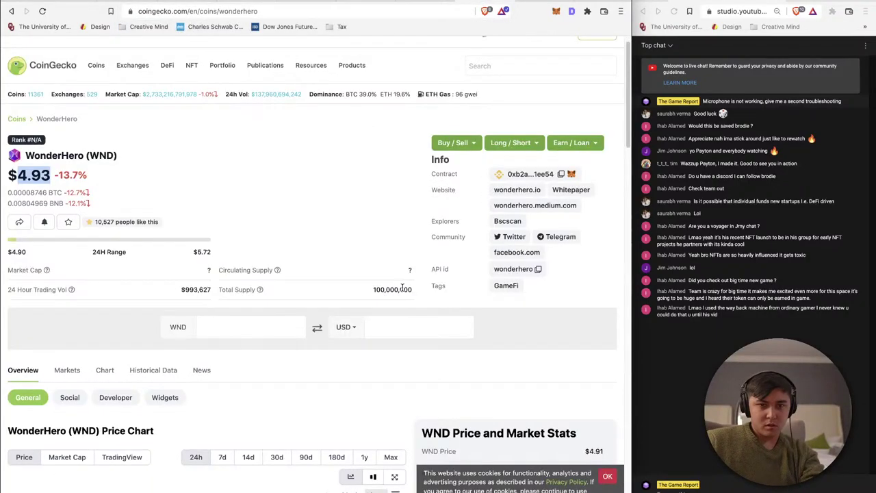
# Step: Examine the calculated market value's digits and compare the calculation with WND's total supply on CoinGecko
pyautogui.press('super+bracketright')
pyautogui.moveTo(364, 148); pyautogui.dragTo(318, 150)
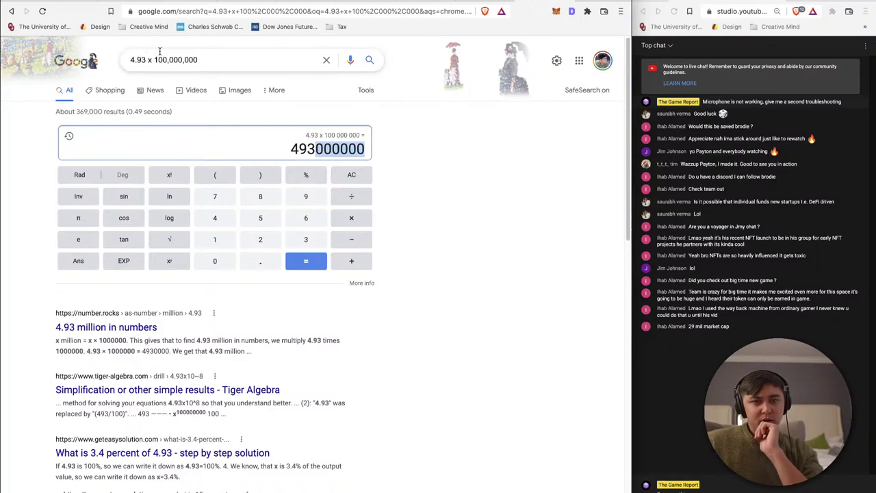
pyautogui.hotkey('ctrl', 'Tab')
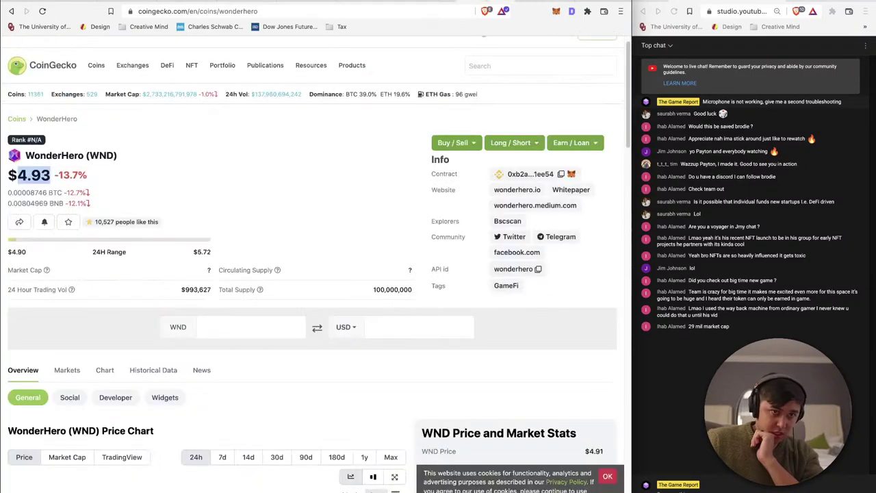
pyautogui.click(384, 295)
pyautogui.hotkey('ctrl', 'shift', 'Tab')
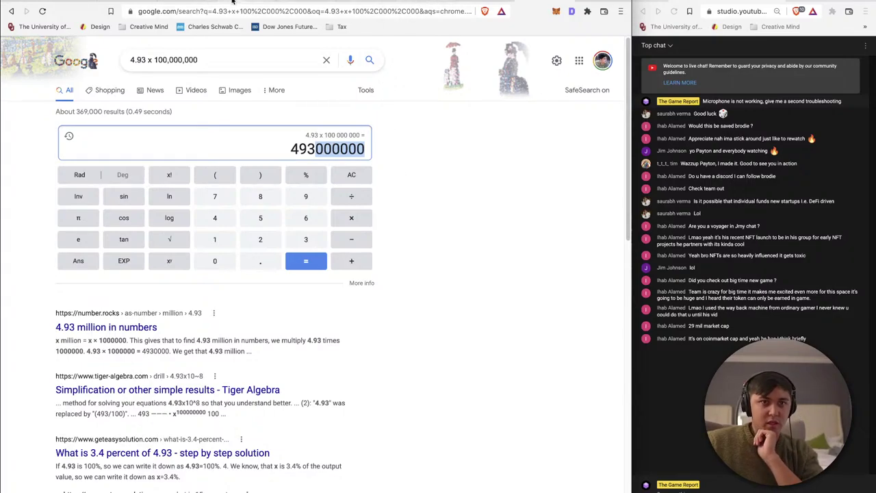
# Step: Return to the whotwi follow list, browse the accounts for gaming projects and open Overtime Gaming's Linktree page
pyautogui.click(61, 4)
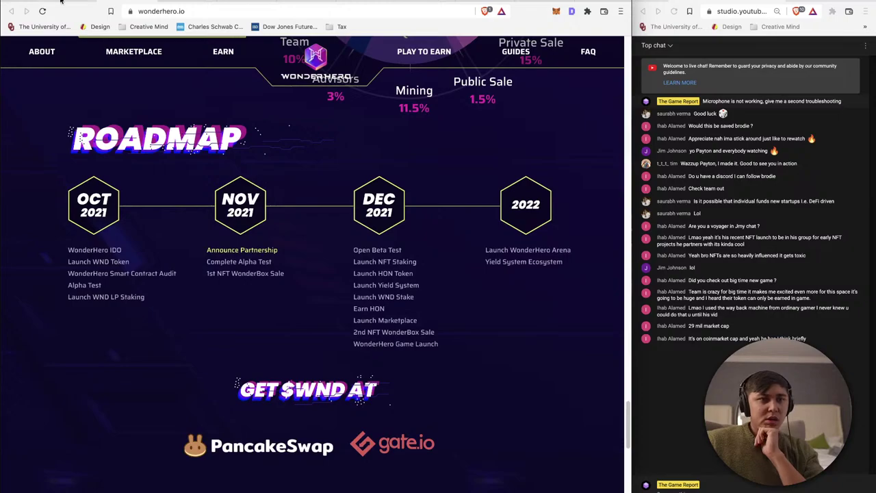
pyautogui.click(31, 4)
pyautogui.scroll(-5, 329, 370)
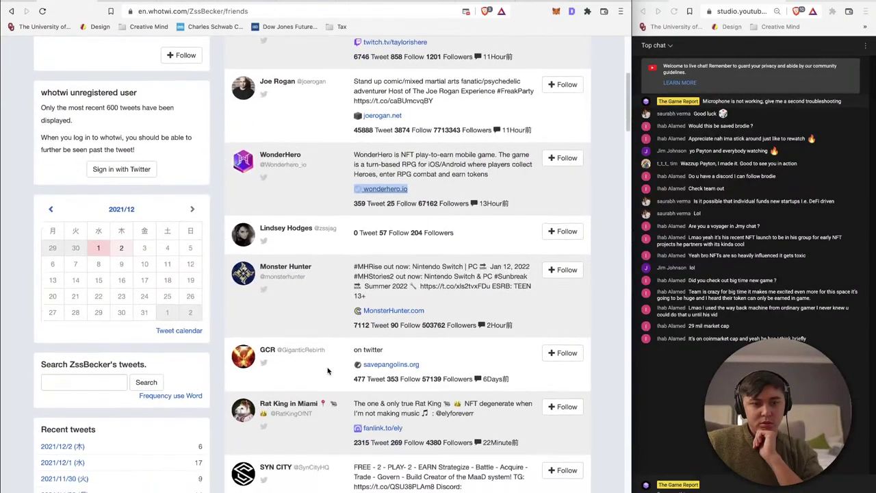
pyautogui.scroll(-1, 325, 308)
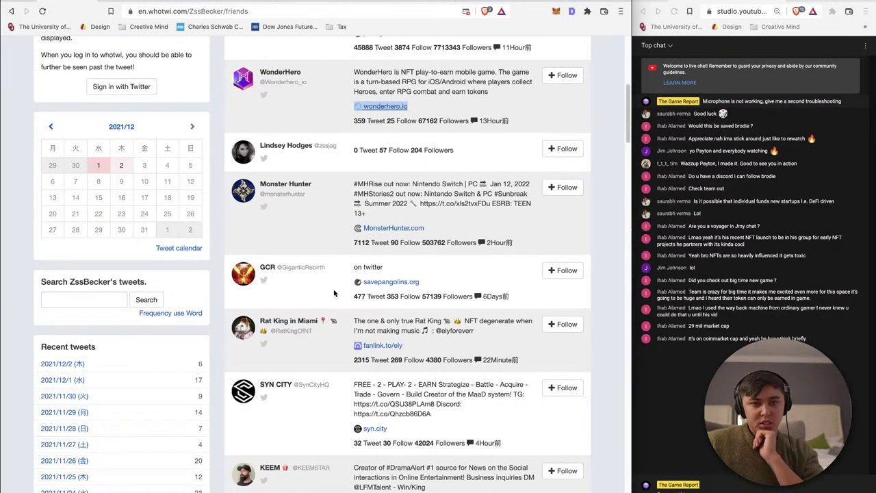
pyautogui.scroll(2, 310, 254)
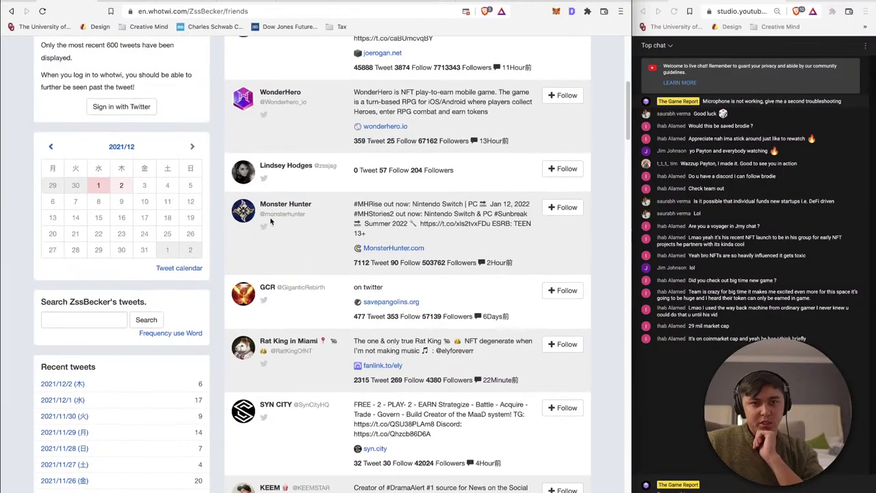
pyautogui.scroll(2, 280, 236)
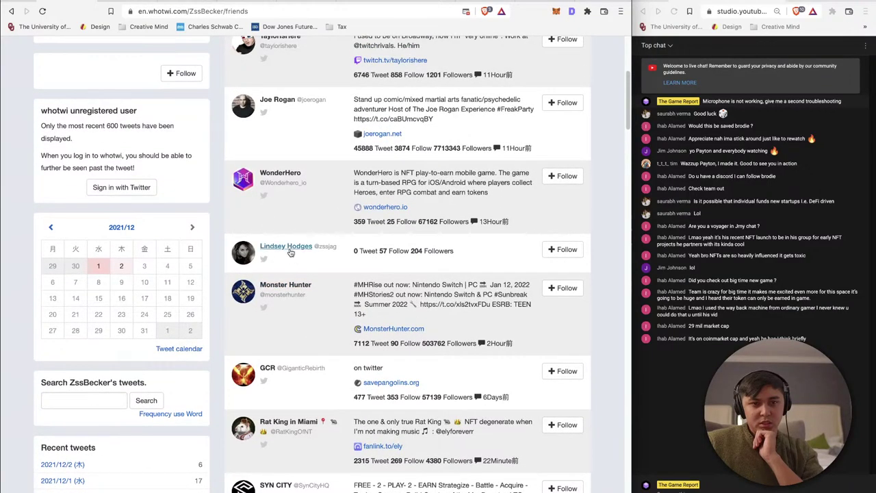
pyautogui.scroll(2, 290, 252)
pyautogui.scroll(5, 291, 253)
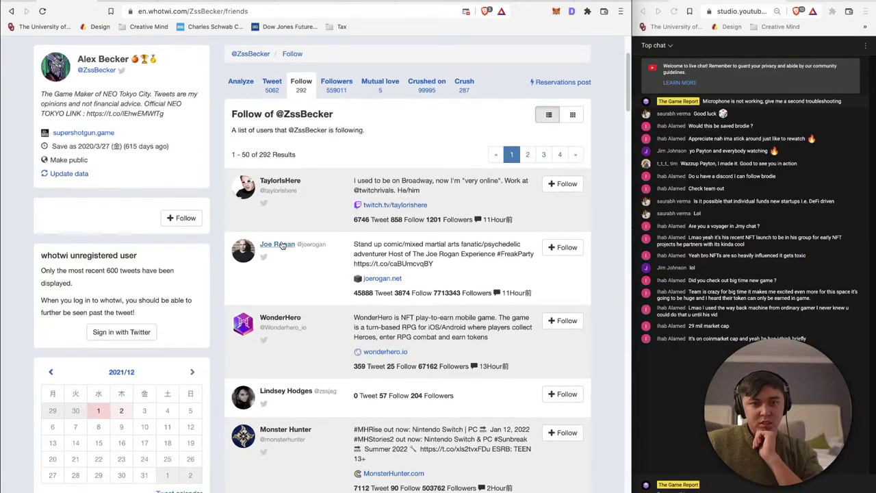
pyautogui.scroll(-2, 282, 245)
pyautogui.scroll(-12, 282, 245)
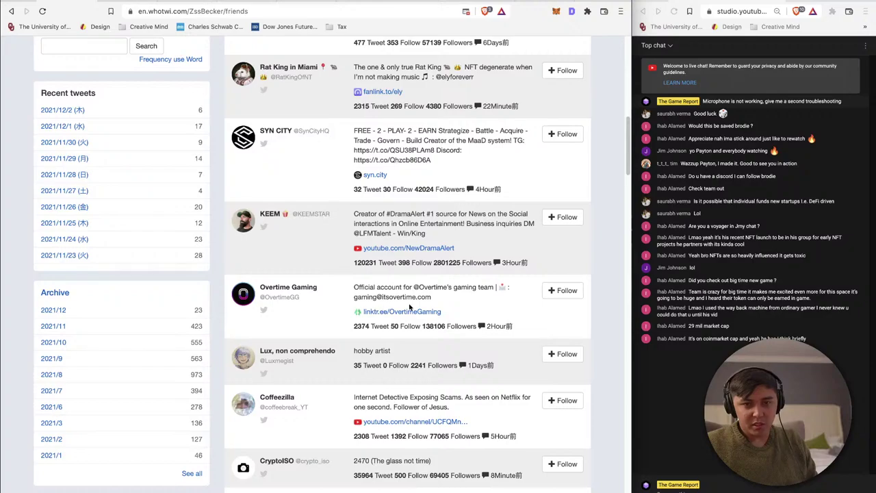
pyautogui.scroll(-1, 409, 307)
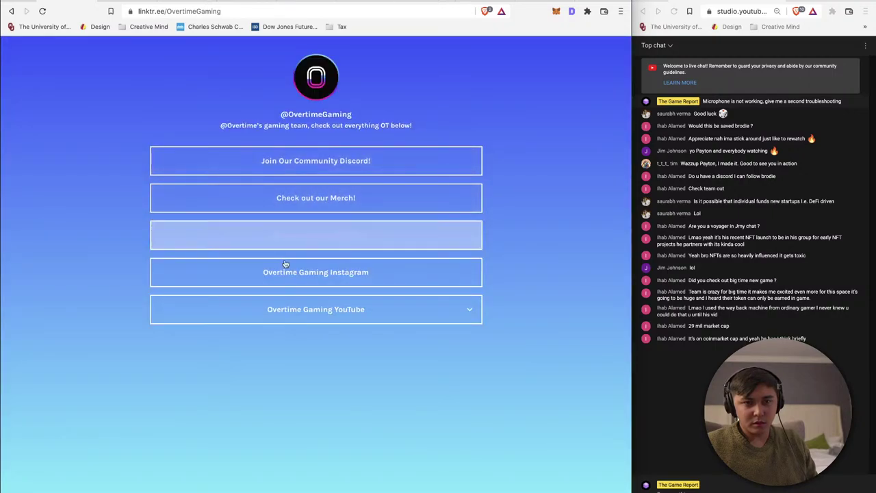
# Step: Preview the Overtime Gaming YouTube link, close it, and join the Overtime Discord server through the community invite
pyautogui.click(301, 318)
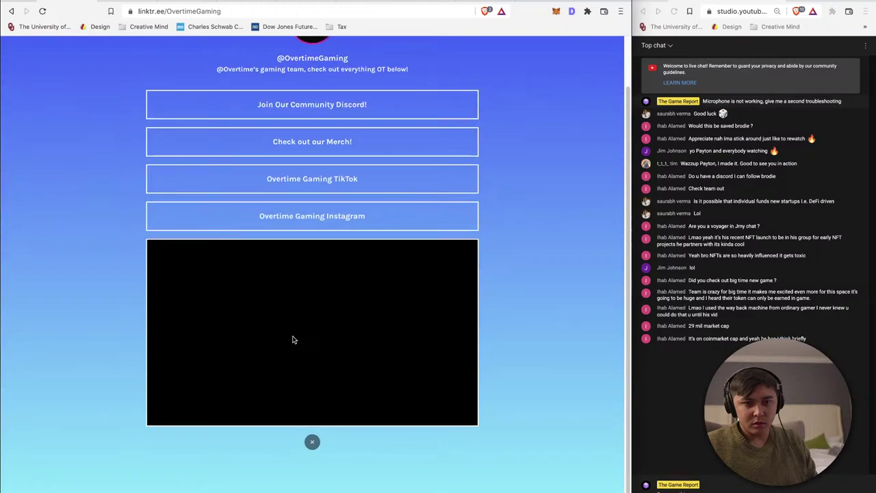
pyautogui.click(312, 445)
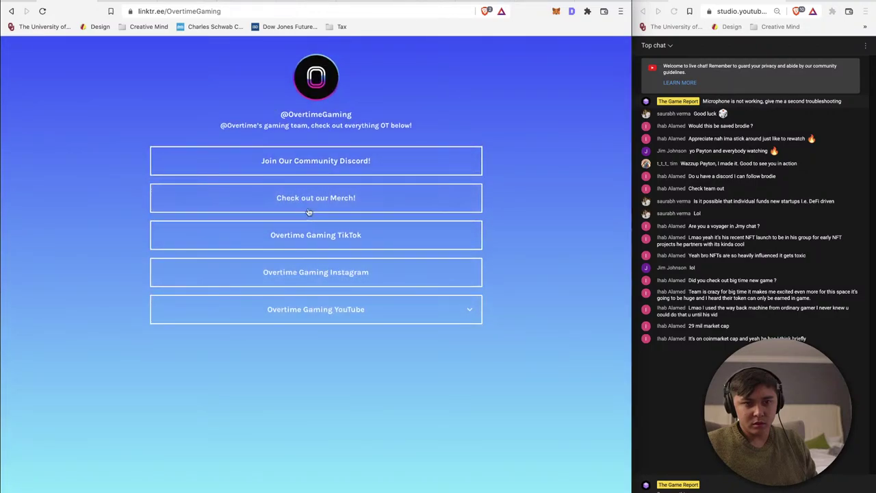
pyautogui.click(295, 167)
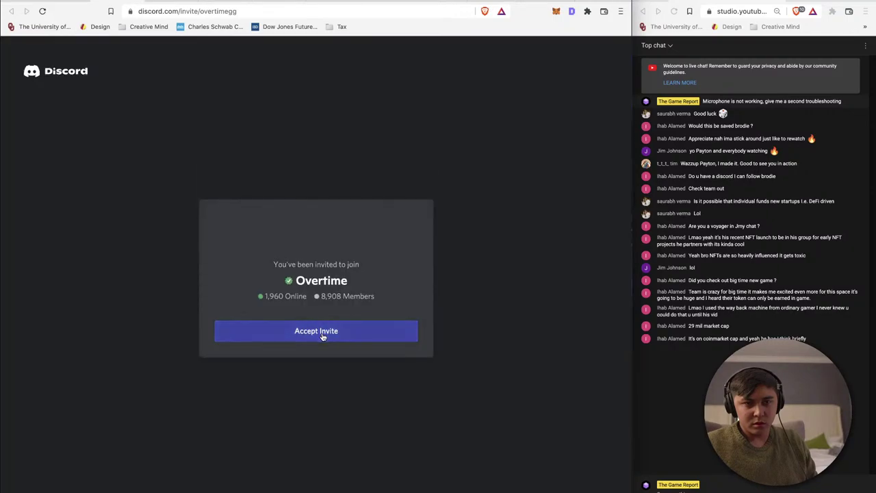
pyautogui.click(322, 336)
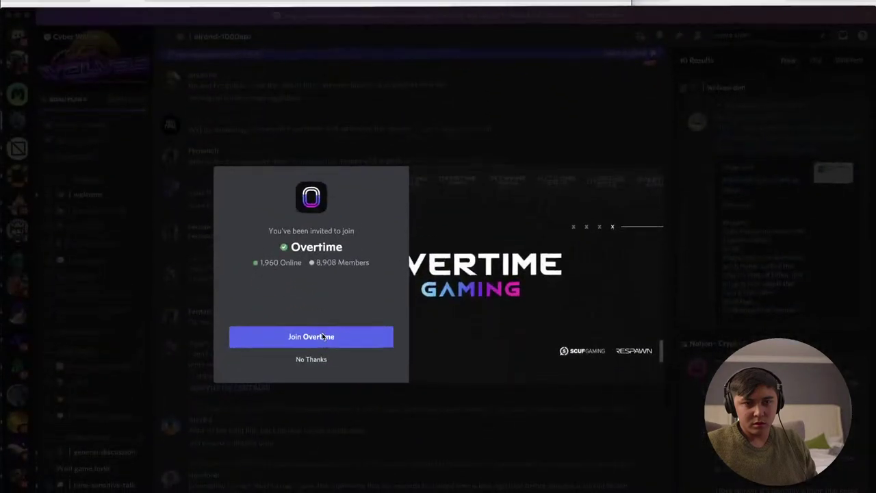
pyautogui.click(346, 337)
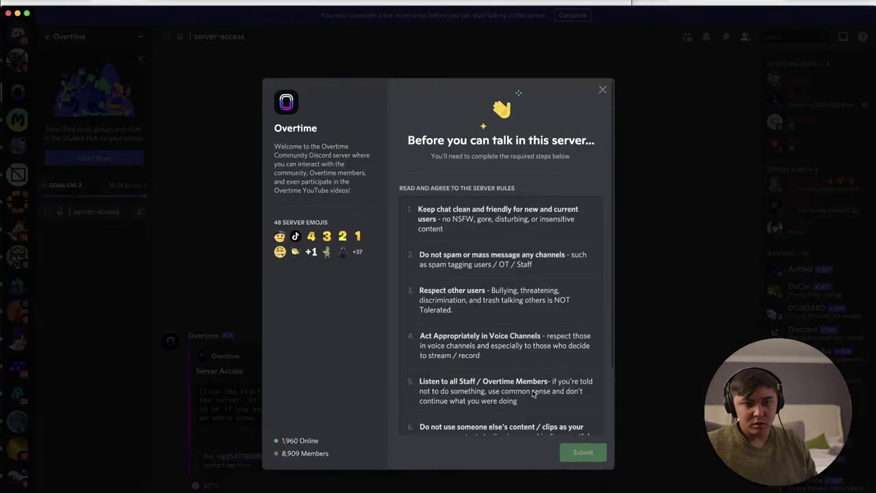
# Step: Agree to the Overtime server rules, submit them, and add the check reaction in server-access to unlock the channels
pyautogui.scroll(-2, 490, 401)
pyautogui.click(410, 420)
pyautogui.click(581, 454)
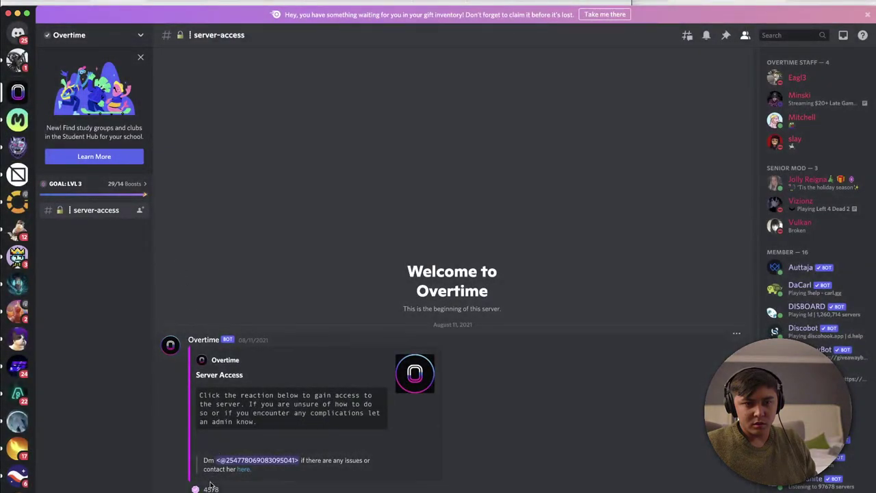
pyautogui.click(206, 488)
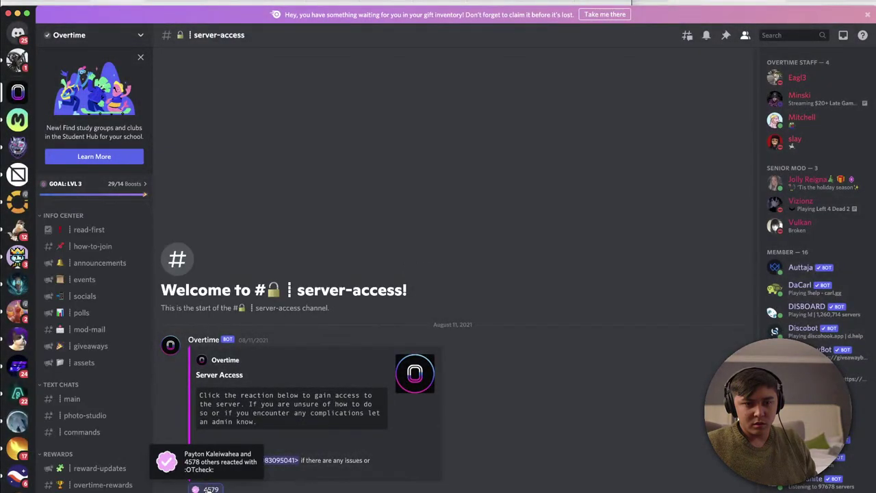
# Step: Read through the server rules and social links in the read-first channel
pyautogui.click(92, 235)
pyautogui.scroll(10, 271, 341)
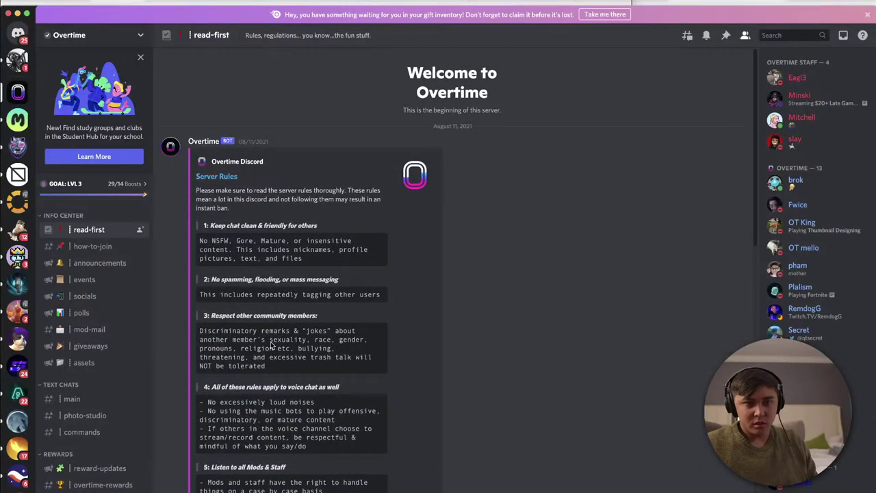
pyautogui.scroll(-10, 271, 345)
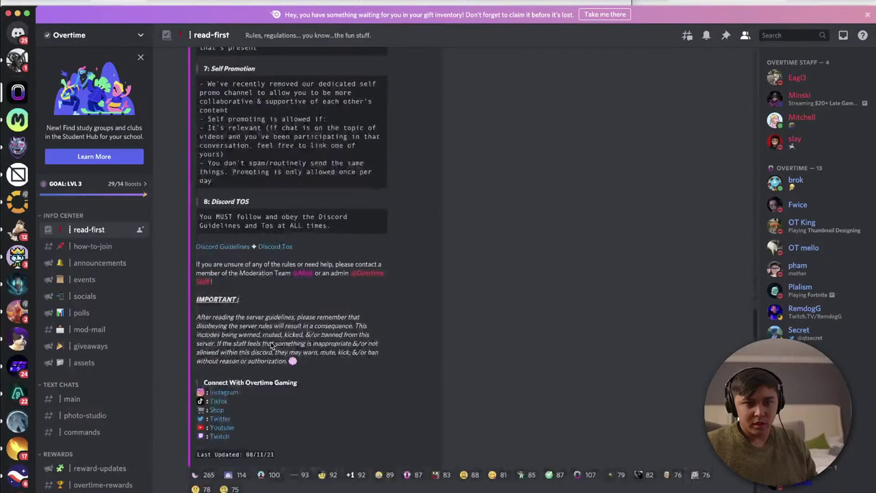
# Step: Review the recent posts in the announcements channel and look through the server's channel list
pyautogui.click(100, 263)
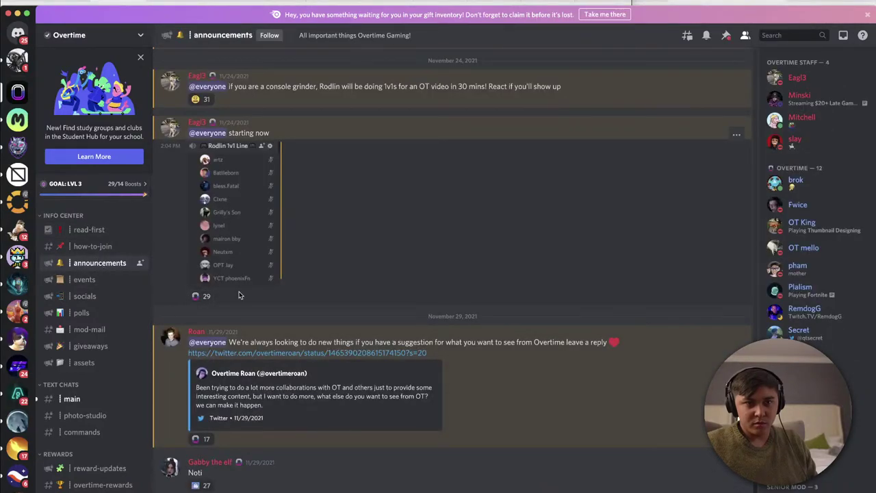
pyautogui.scroll(1, 239, 294)
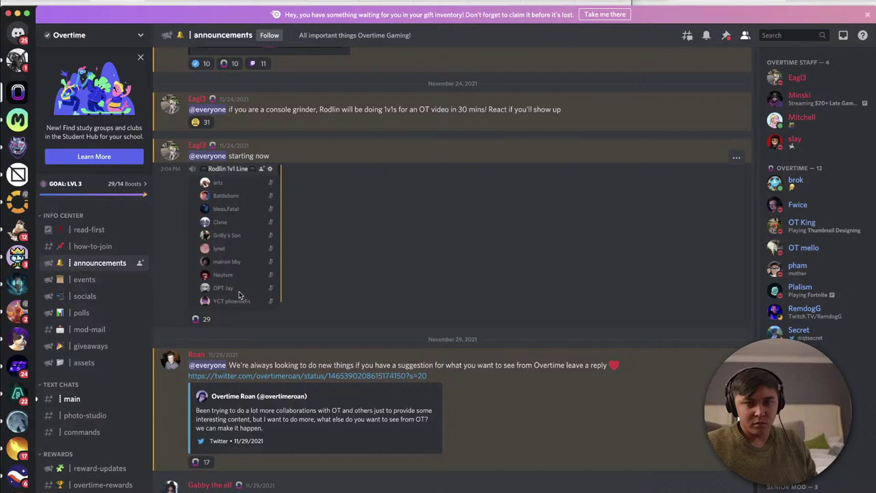
pyautogui.scroll(1, 240, 295)
pyautogui.scroll(1, 286, 303)
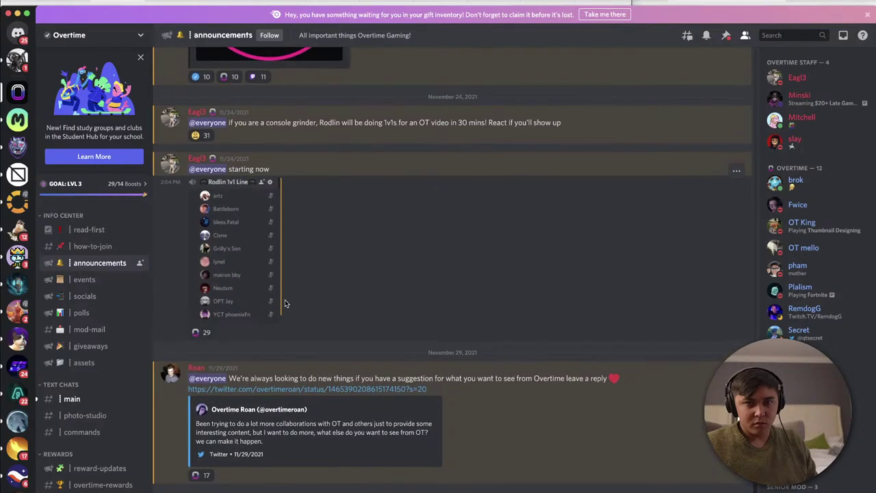
pyautogui.scroll(-2, 285, 303)
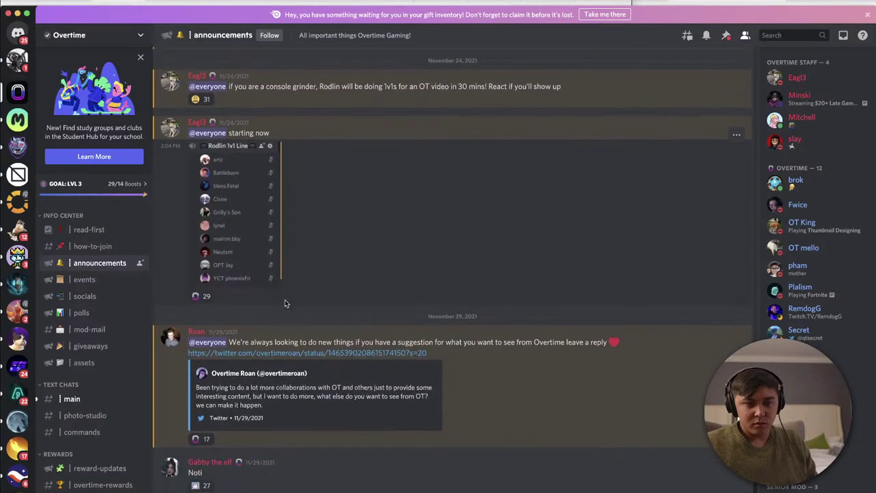
pyautogui.scroll(-3, 106, 364)
pyautogui.scroll(-6, 106, 365)
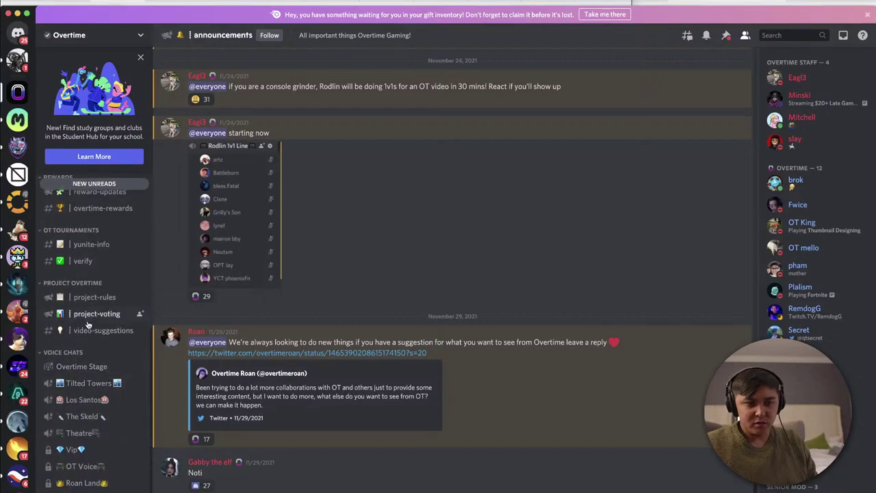
pyautogui.scroll(7, 87, 325)
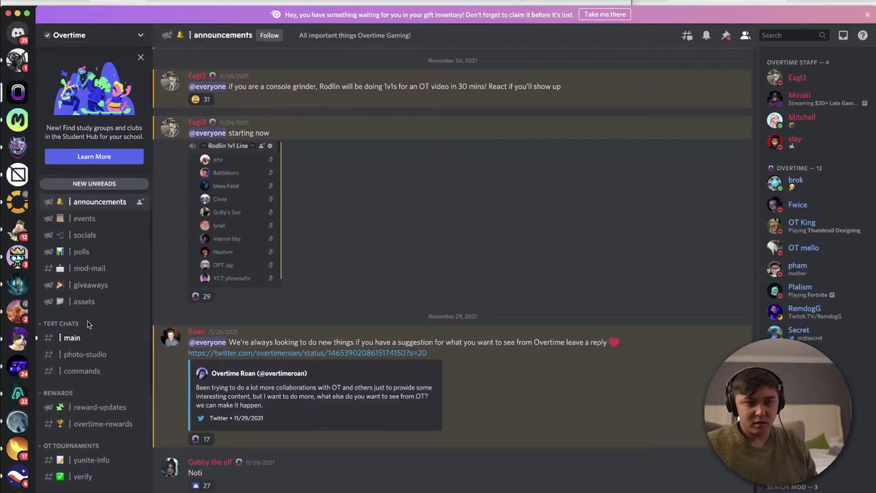
pyautogui.scroll(3, 91, 349)
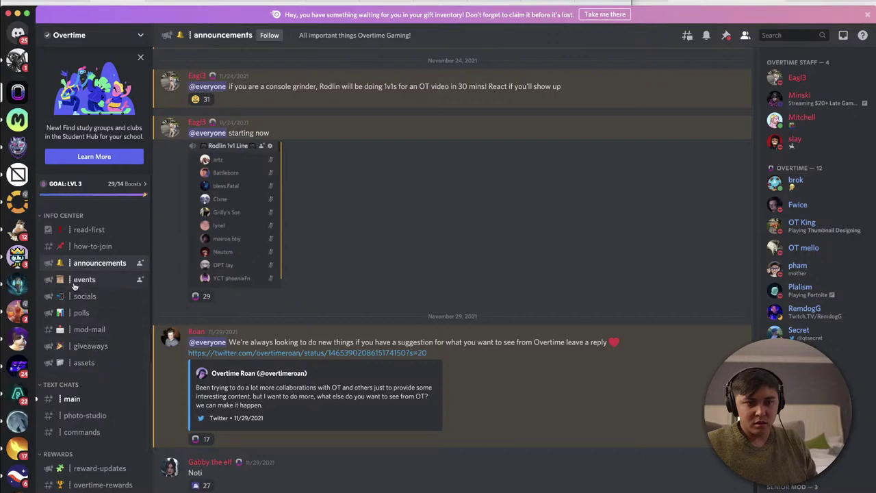
# Step: Check the latest posts in the events and socials channels
pyautogui.click(77, 281)
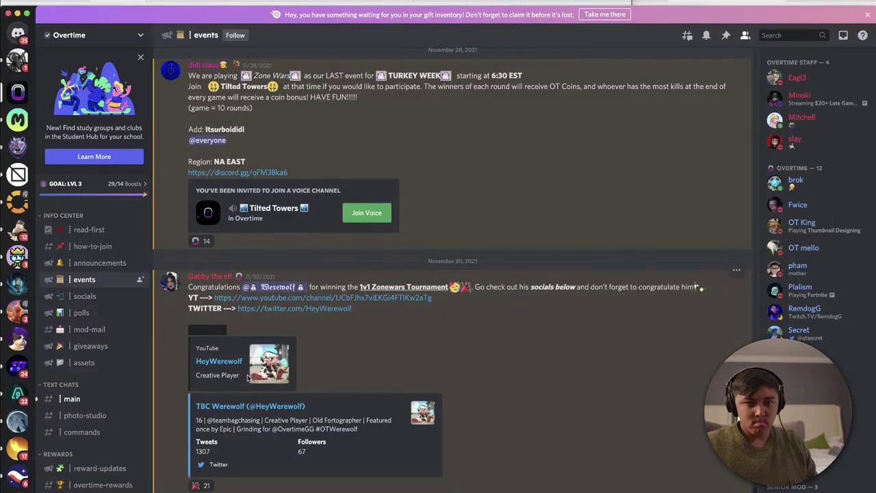
pyautogui.click(85, 300)
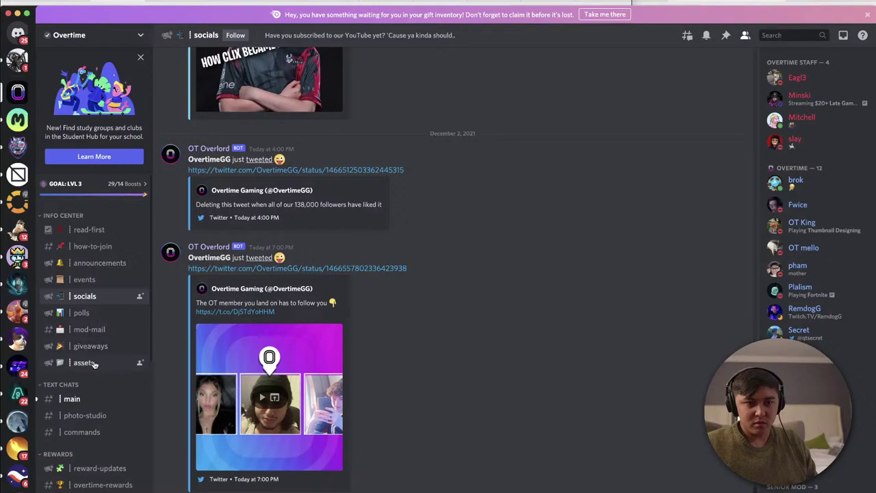
# Step: Check the assets channel, reread the server rules in read-first, and read the tips for joining Overtime in how-to-join
pyautogui.click(85, 363)
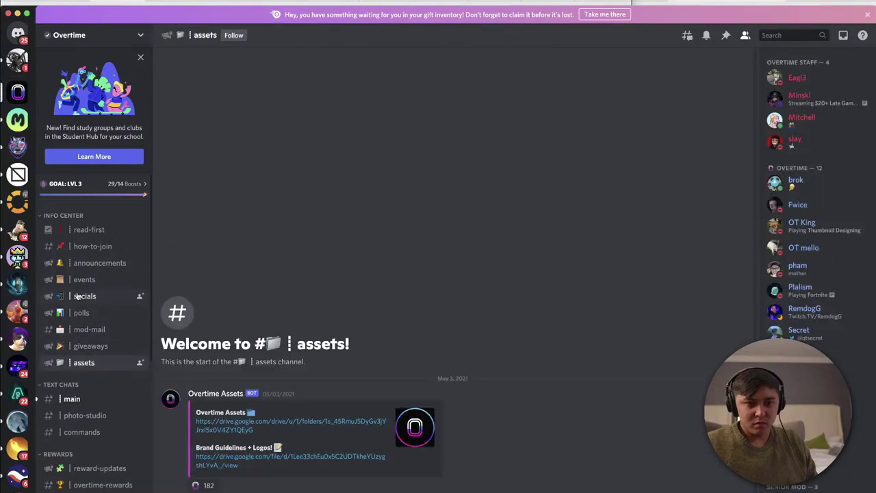
pyautogui.click(81, 231)
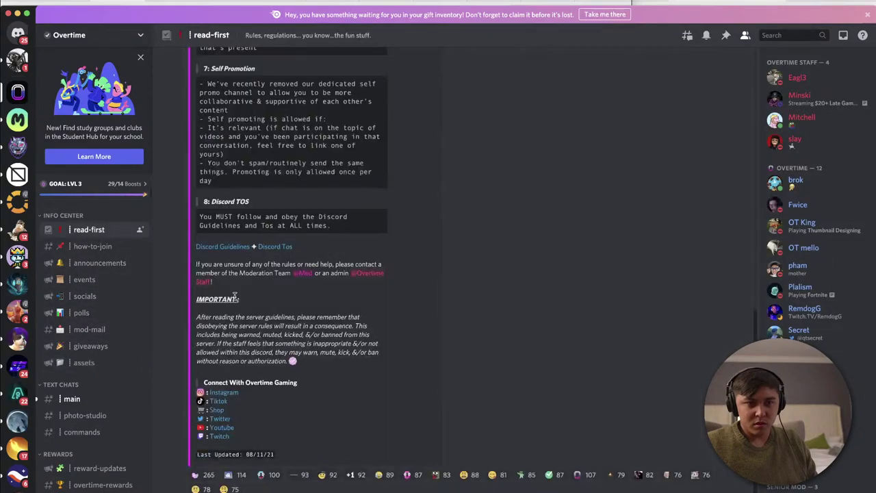
pyautogui.scroll(10, 234, 295)
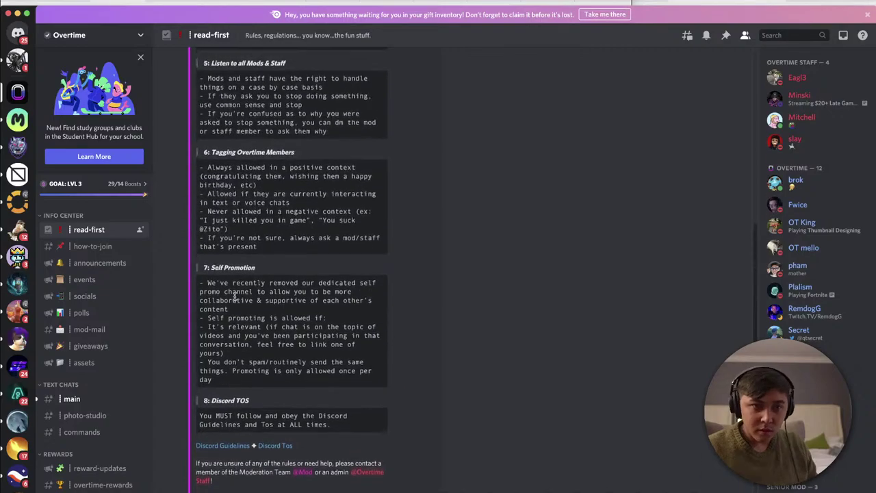
pyautogui.scroll(4, 234, 296)
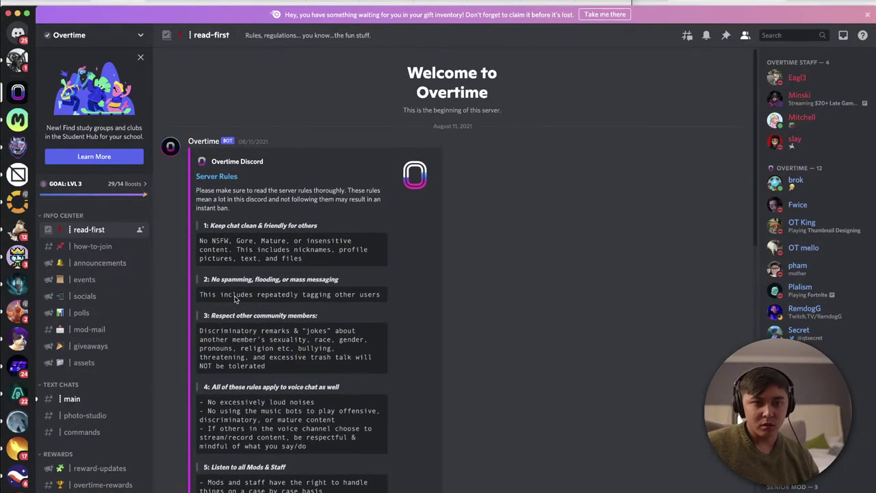
pyautogui.click(96, 245)
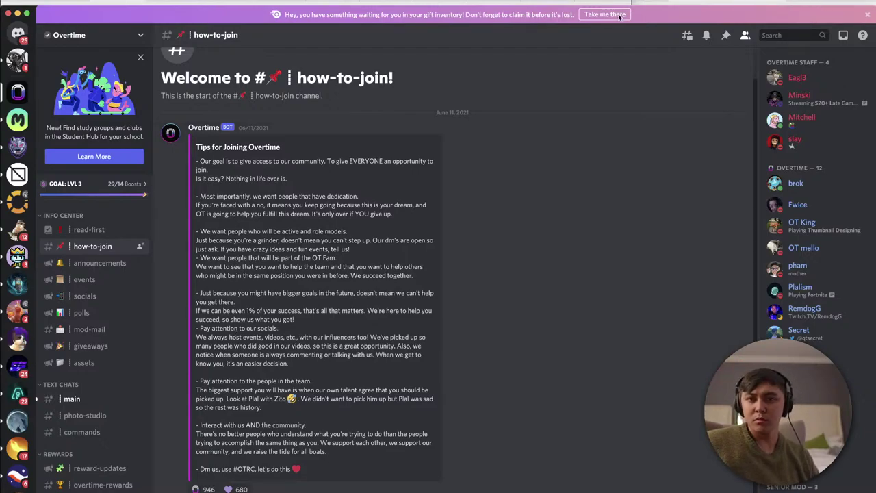
pyautogui.moveTo(24, 17); pyautogui.dragTo(97, 196)
pyautogui.click(91, 186)
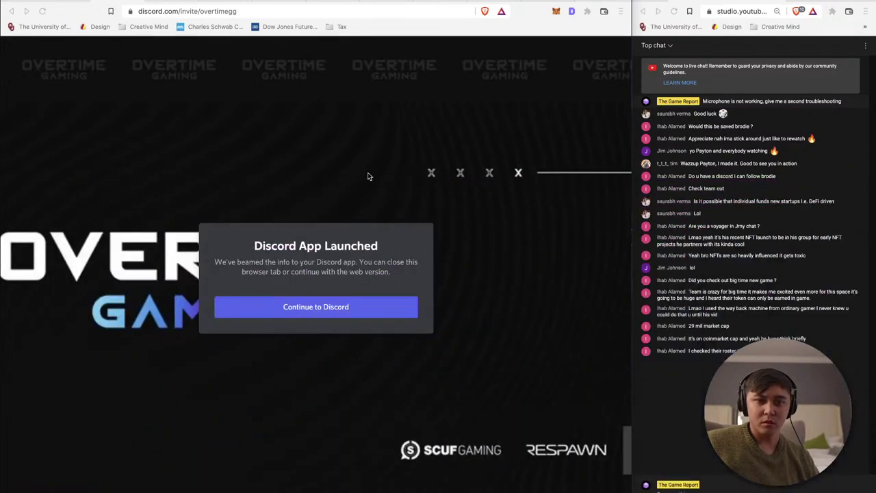
pyautogui.click(11, 11)
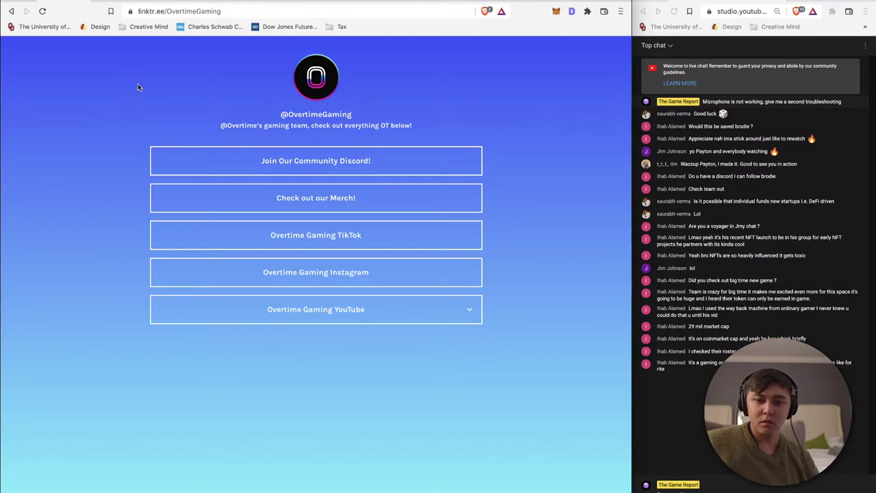
pyautogui.click(11, 11)
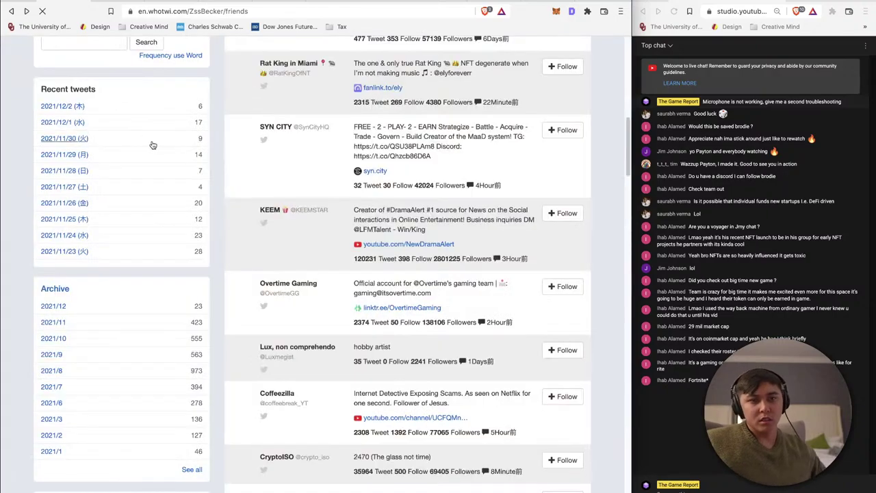
# Step: Scan the accounts listed below Overtime Gaming in the follow list and return to the start of the list
pyautogui.scroll(-2, 271, 306)
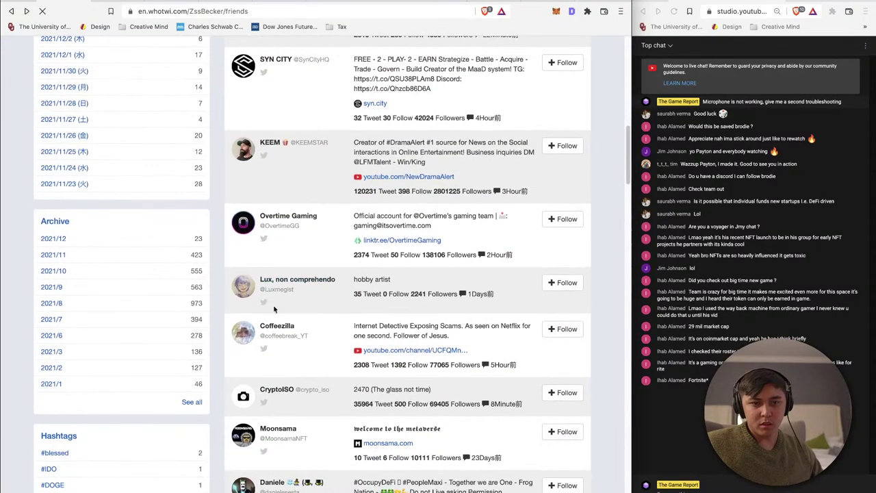
pyautogui.scroll(-1, 305, 356)
pyautogui.scroll(-4, 280, 309)
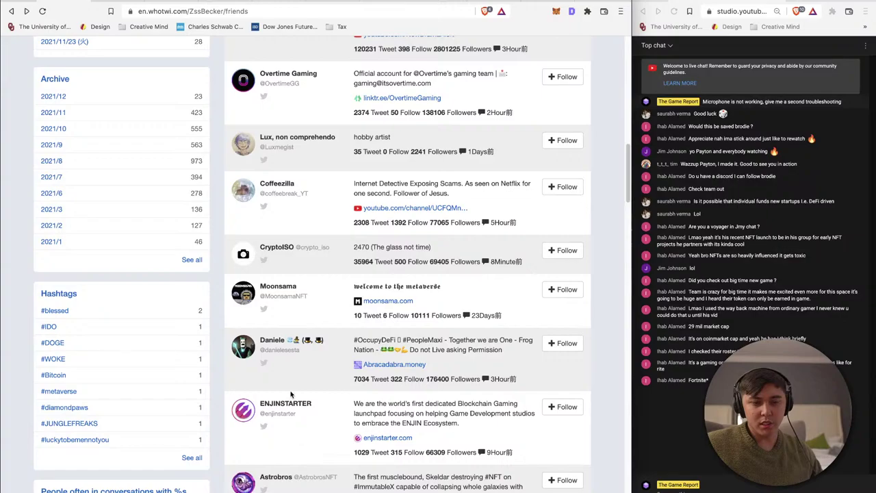
pyautogui.scroll(15, 291, 393)
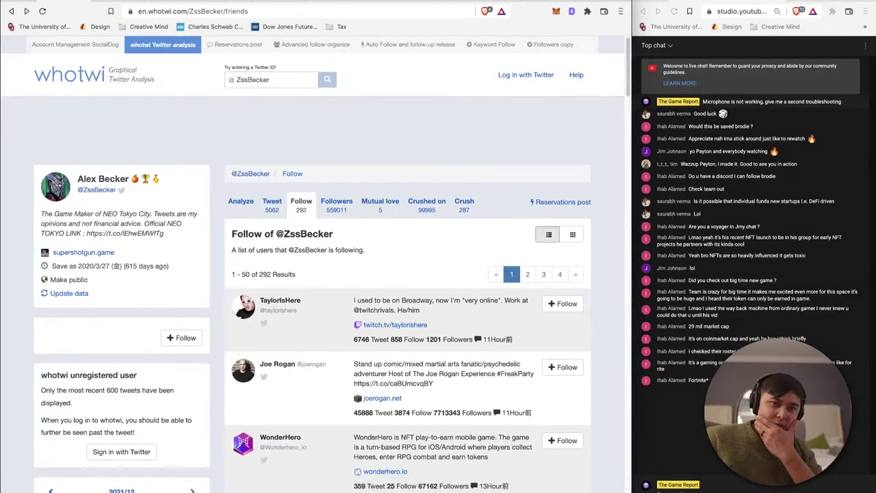
# Step: Leave the whotwi list and the archived Sneaky Panda page, and bring up the Solice website at solice.io
pyautogui.click(381, 10)
pyautogui.hotkey('ctrl', 'v')
pyautogui.press('Return')
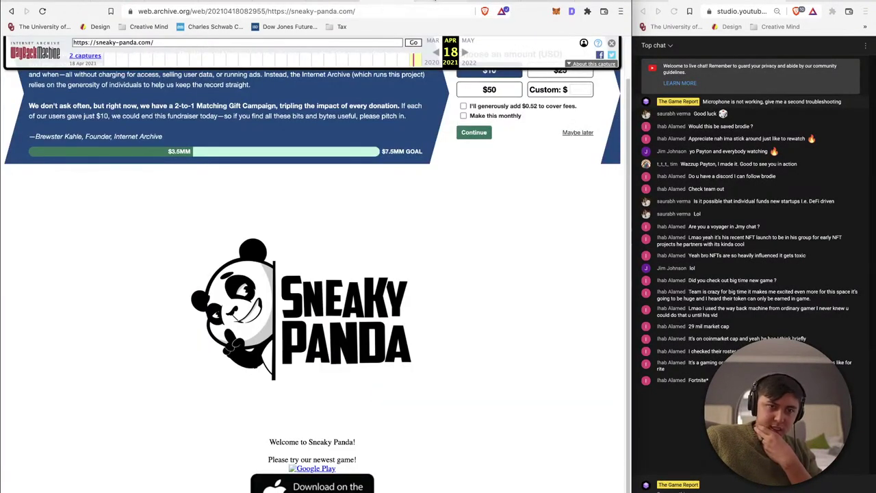
pyautogui.press('super+w')
pyautogui.click(411, 10)
pyautogui.write('4.93 x 100,000,000')
pyautogui.press('Return')
pyautogui.press('super+w')
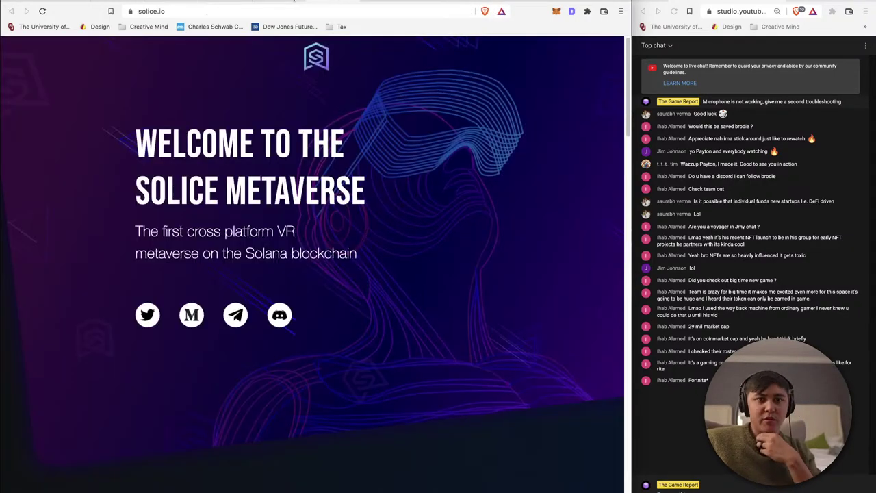
# Step: Review the Solice homepage, including its Play, Trade, Explore and Lands sections, and follow the Editor link in the footer
pyautogui.scroll(-15, 353, 355)
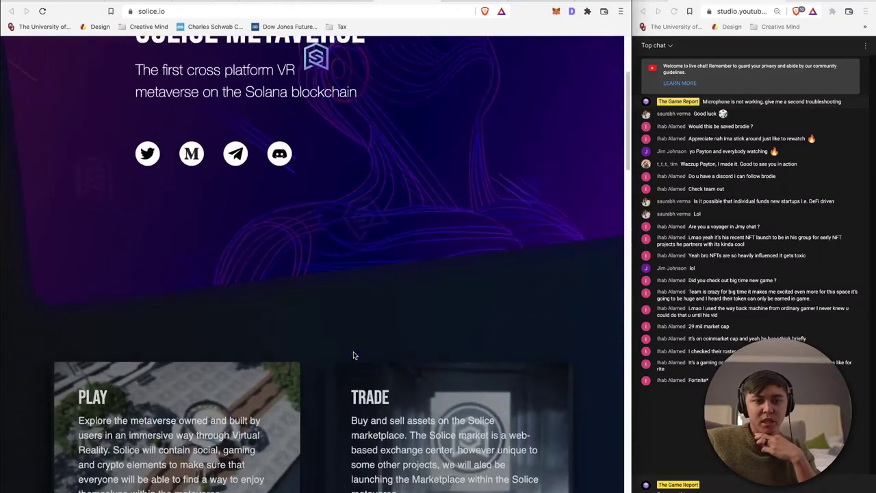
pyautogui.scroll(-10, 353, 355)
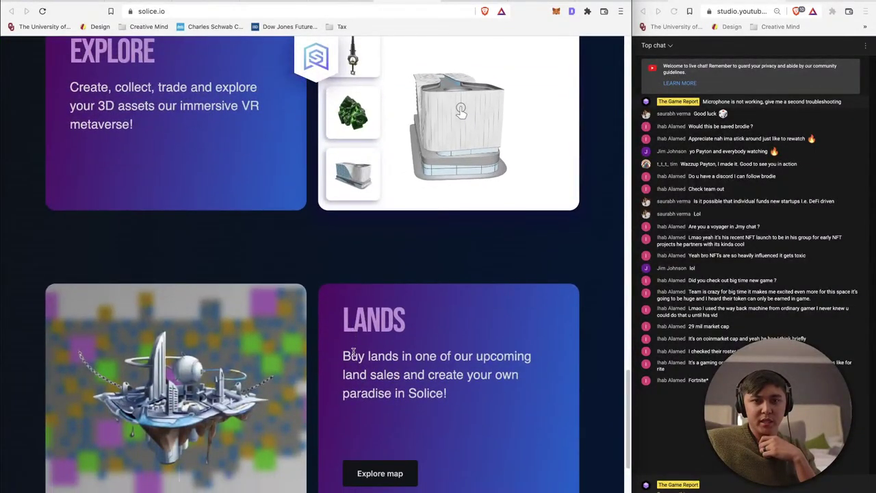
pyautogui.scroll(3, 354, 354)
pyautogui.scroll(4, 409, 214)
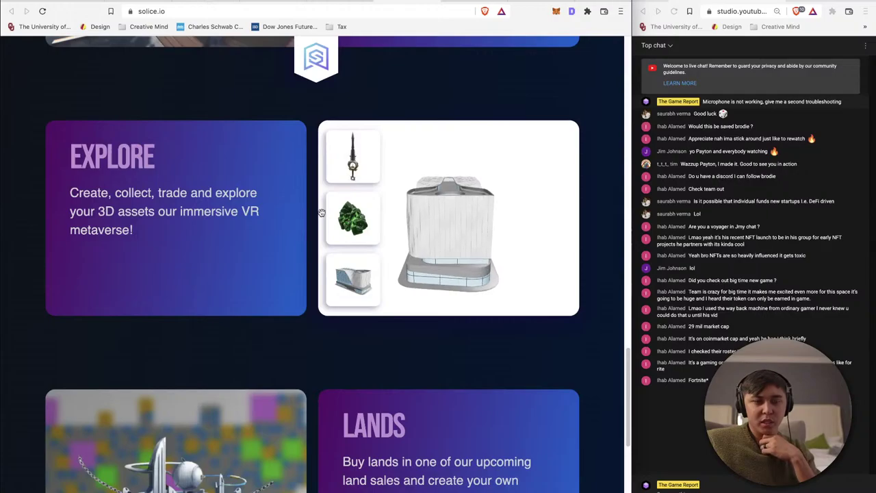
pyautogui.scroll(10, 281, 103)
pyautogui.scroll(15, 281, 149)
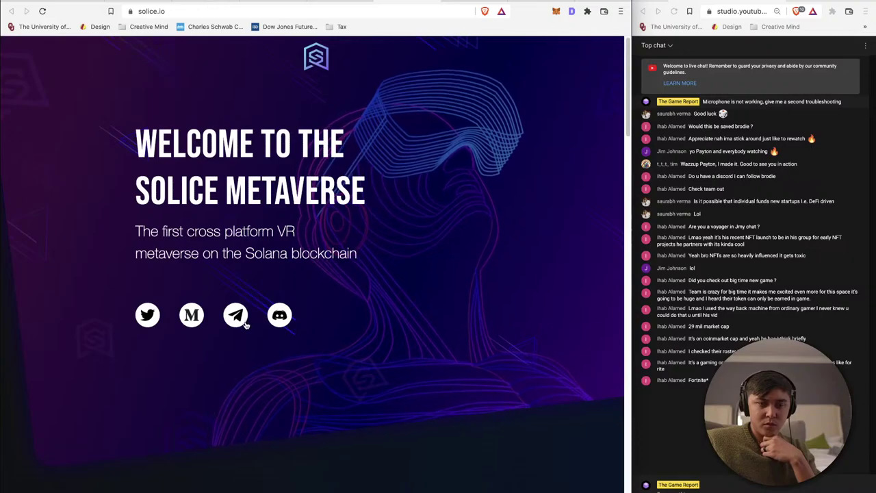
pyautogui.scroll(-20, 381, 433)
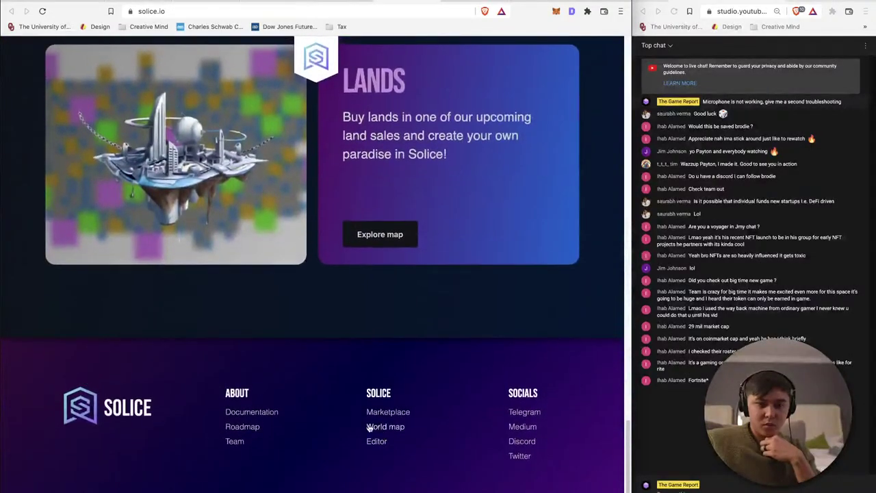
pyautogui.click(377, 441)
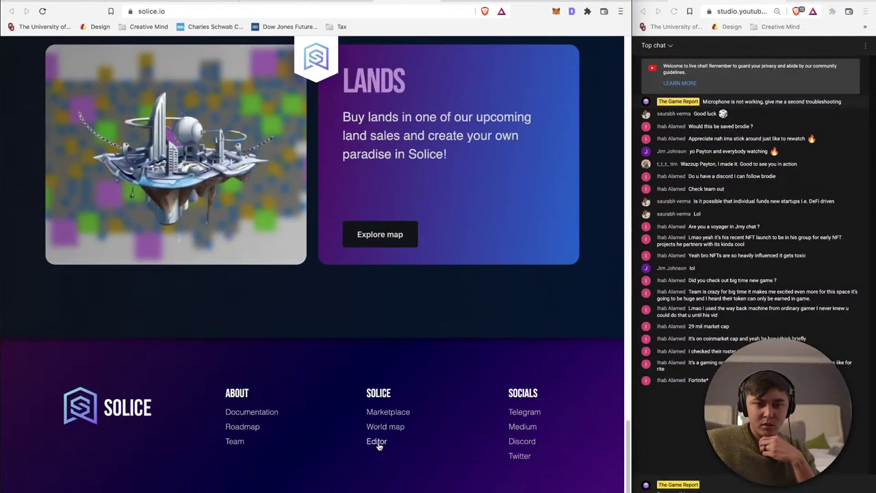
# Step: Open the Team page of the Solice whitepaper from the site's footer links
pyautogui.scroll(-5, 245, 302)
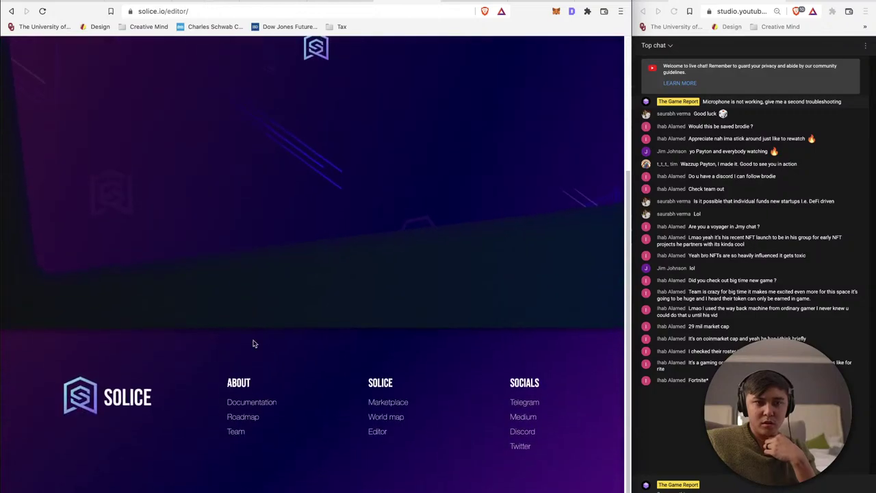
pyautogui.click(240, 442)
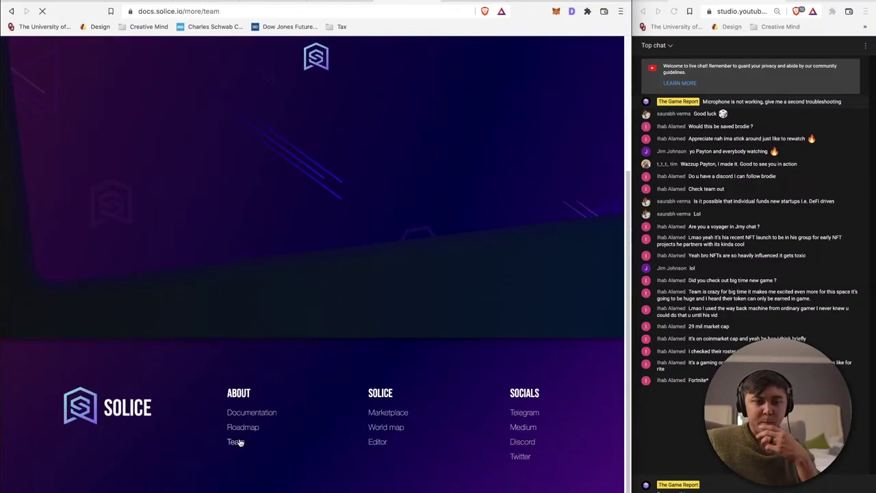
pyautogui.scroll(-1, 251, 258)
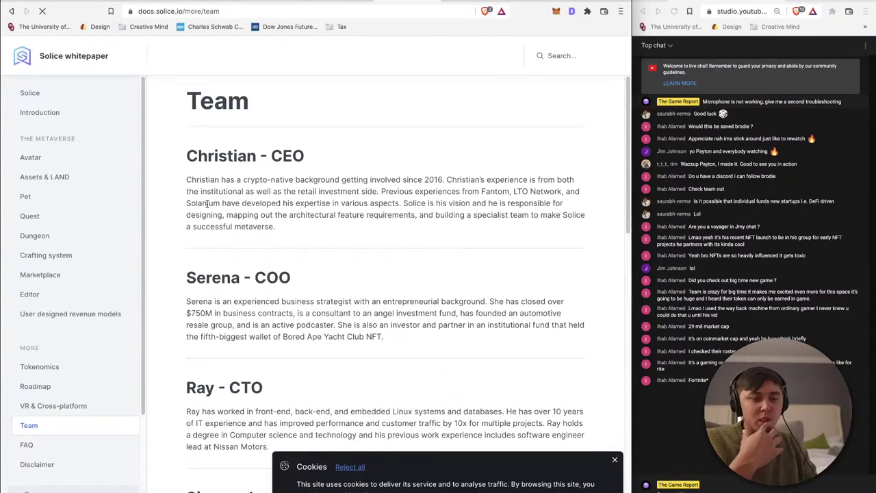
# Step: Read the CEO's background on the Team page, then skim the remaining team member and VSWORK descriptions
pyautogui.moveTo(187, 179); pyautogui.dragTo(441, 186)
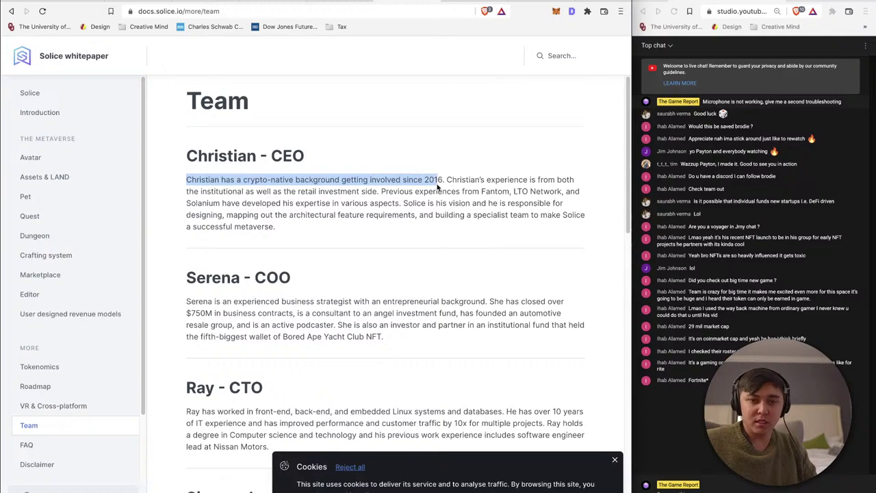
pyautogui.click(469, 185)
pyautogui.moveTo(242, 186); pyautogui.dragTo(285, 211)
pyautogui.click(297, 215)
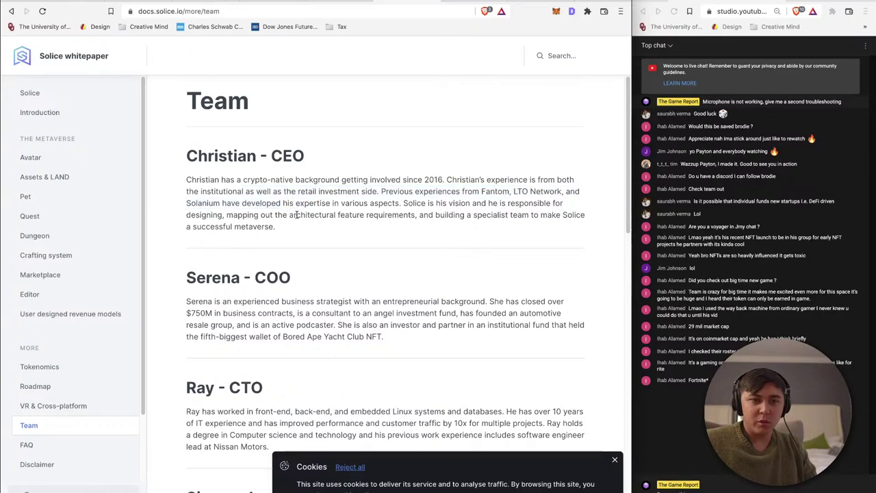
pyautogui.scroll(-15, 296, 215)
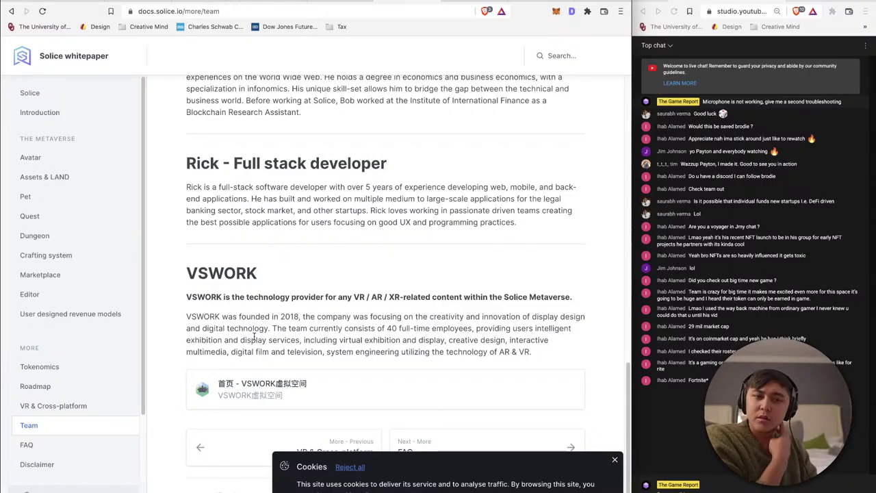
pyautogui.scroll(15, 247, 151)
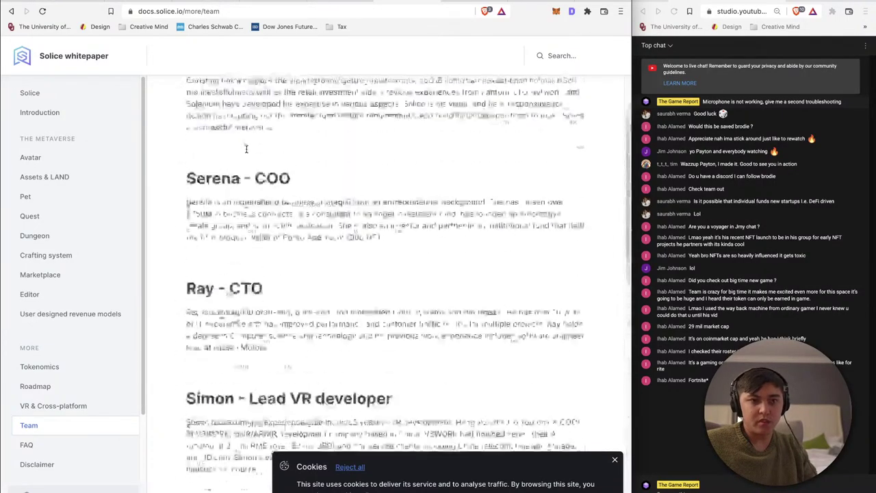
# Step: Copy the CEO's first name and search Google for it with "solice ceo" in a new tab, completing the robot check
pyautogui.moveTo(186, 158); pyautogui.dragTo(481, 41)
pyautogui.press('super+c')
pyautogui.press('super+t')
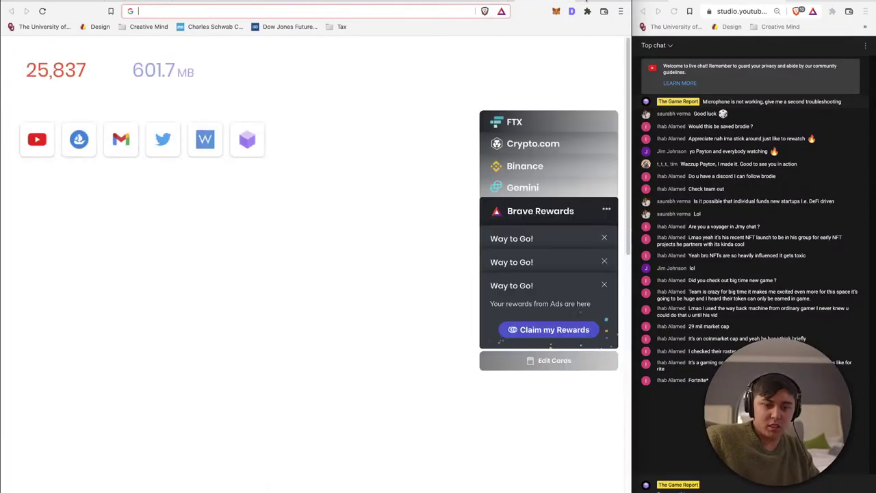
pyautogui.press('super+v')
pyautogui.write('so')
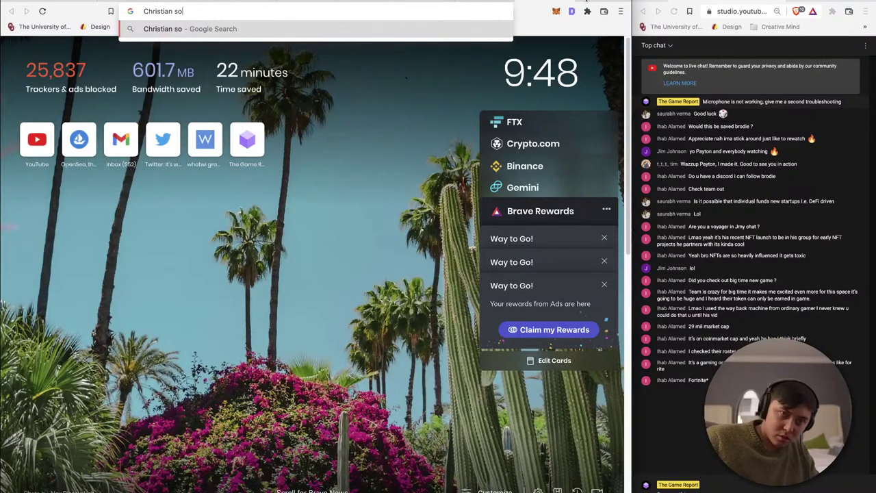
pyautogui.write('lice c')
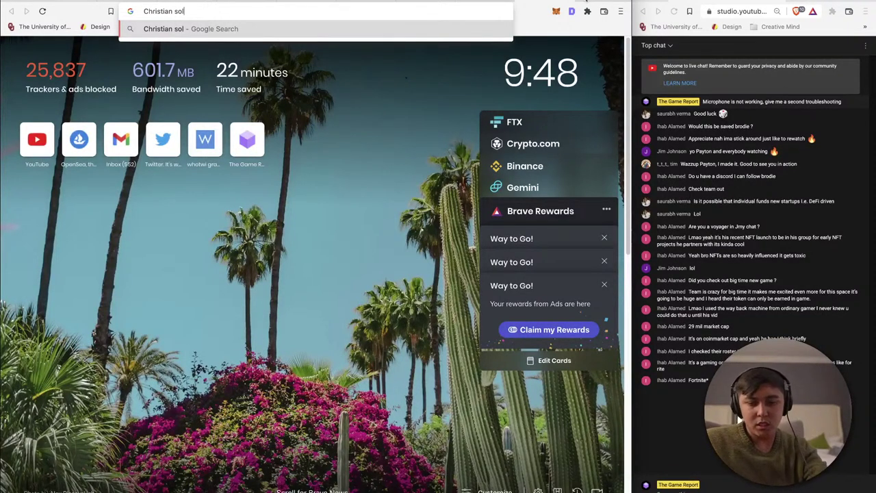
pyautogui.write('eo')
pyautogui.press('Return')
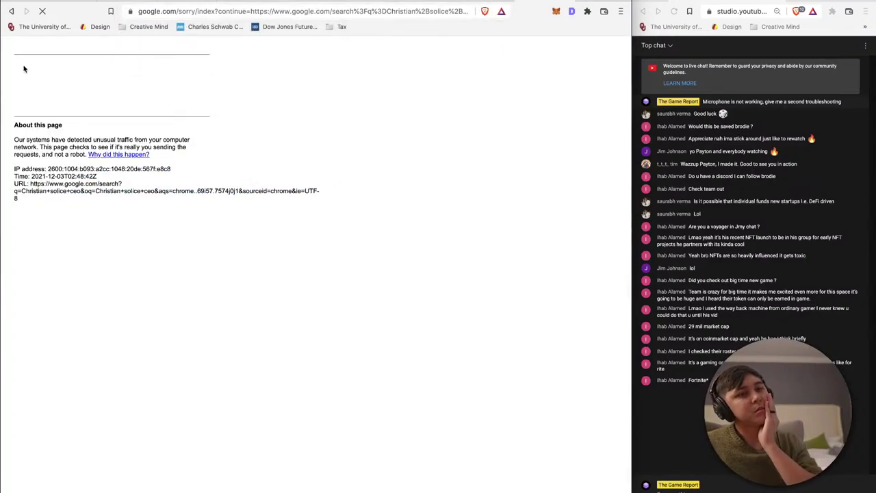
pyautogui.click(29, 87)
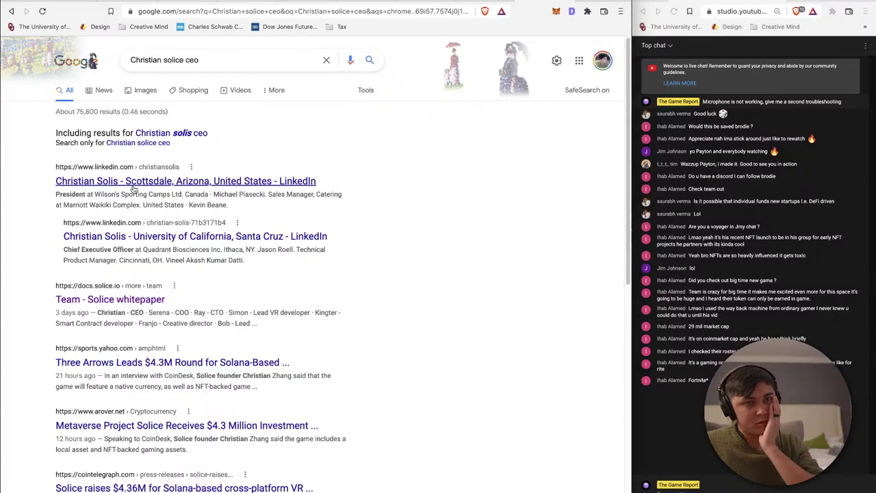
# Step: Open the Arover article on Solice's $4.3 million investment from the search results and read the passage about its founder
pyautogui.scroll(-1, 158, 308)
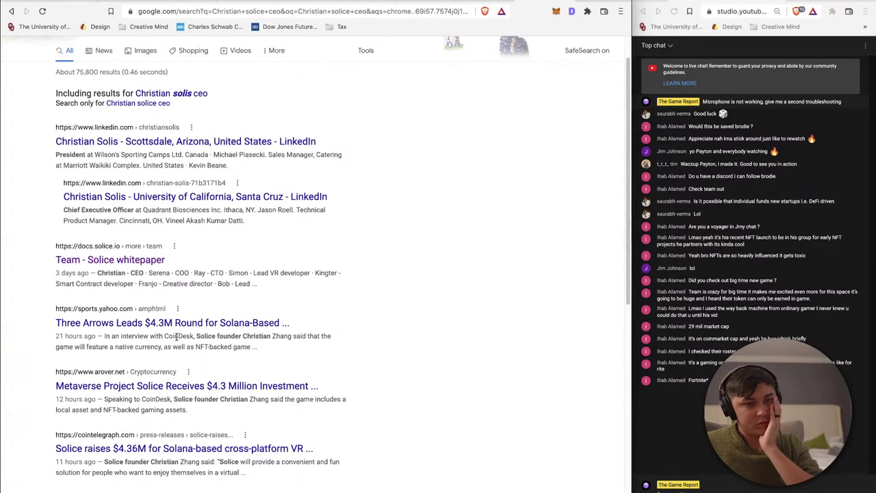
pyautogui.scroll(1, 159, 317)
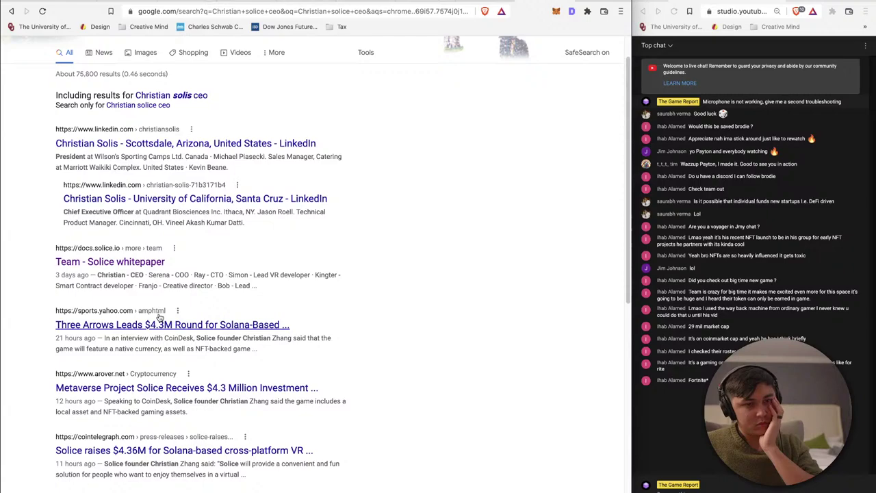
pyautogui.click(152, 387)
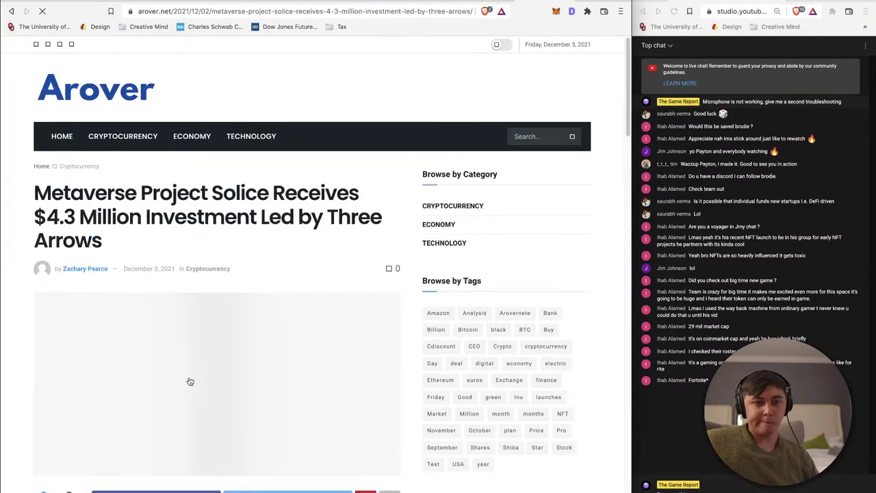
pyautogui.scroll(-2, 182, 363)
pyautogui.scroll(-1, 182, 363)
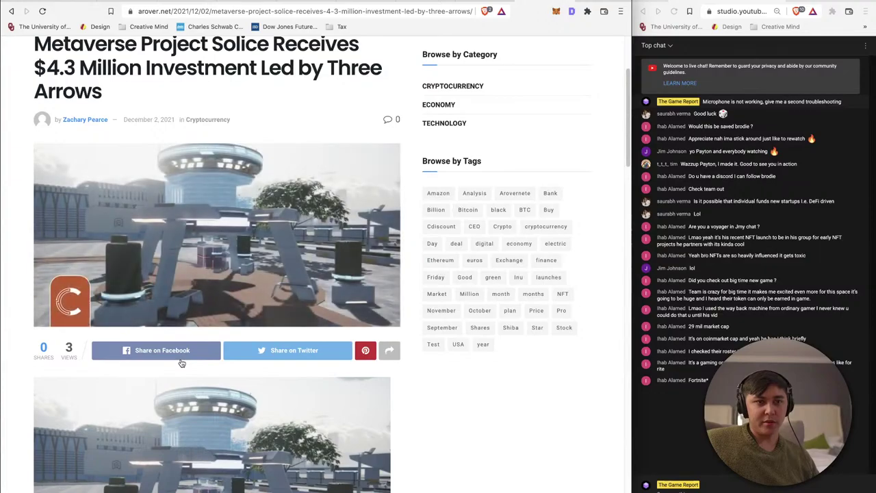
pyautogui.scroll(-4, 181, 360)
pyautogui.scroll(-2, 181, 360)
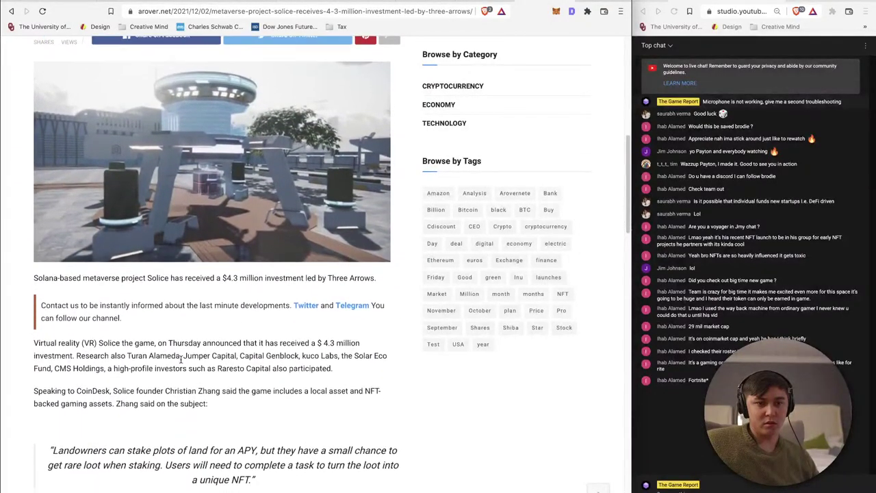
pyautogui.scroll(-3, 182, 360)
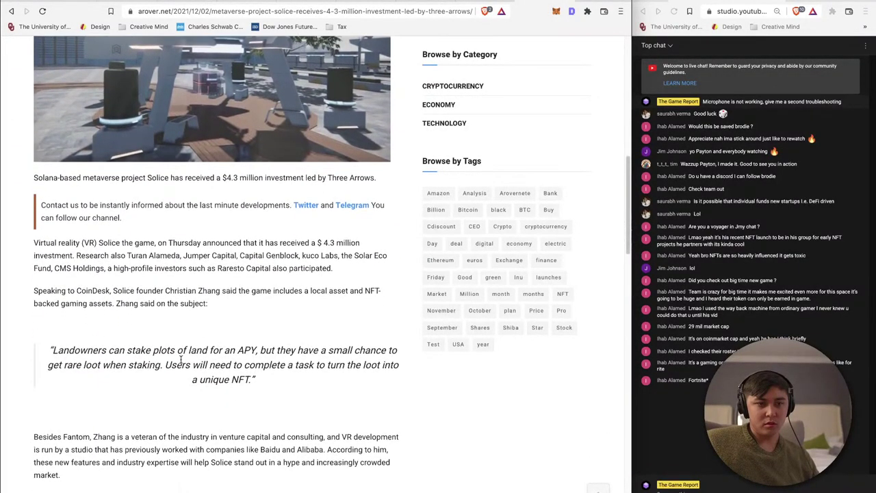
# Step: Search Google for the founder's full name from the article and look through the matching LinkedIn profiles
pyautogui.moveTo(165, 273); pyautogui.dragTo(220, 273)
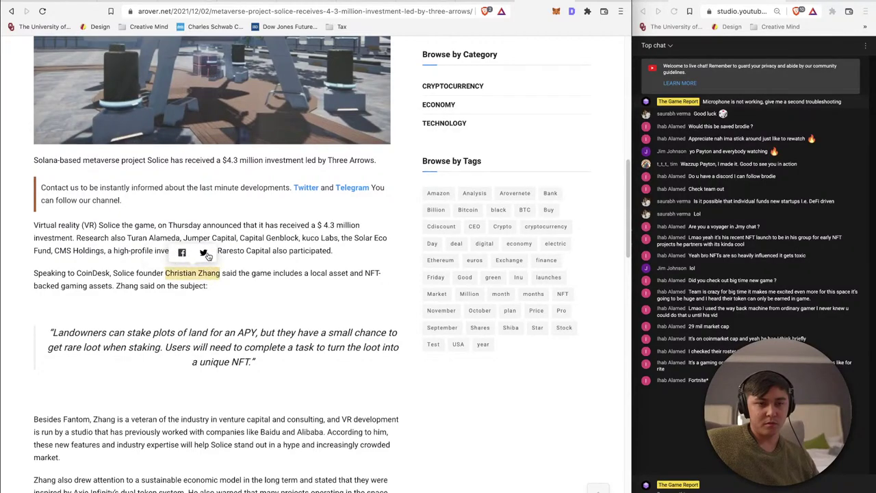
pyautogui.click(204, 253)
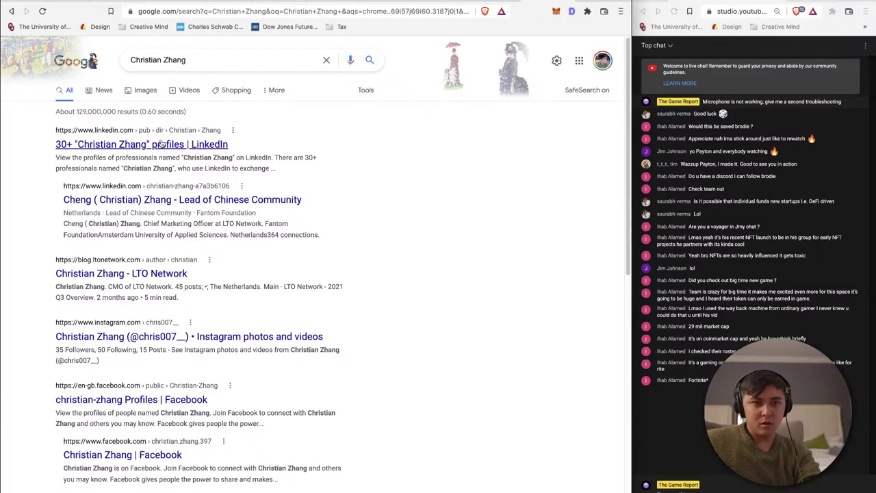
pyautogui.click(162, 144)
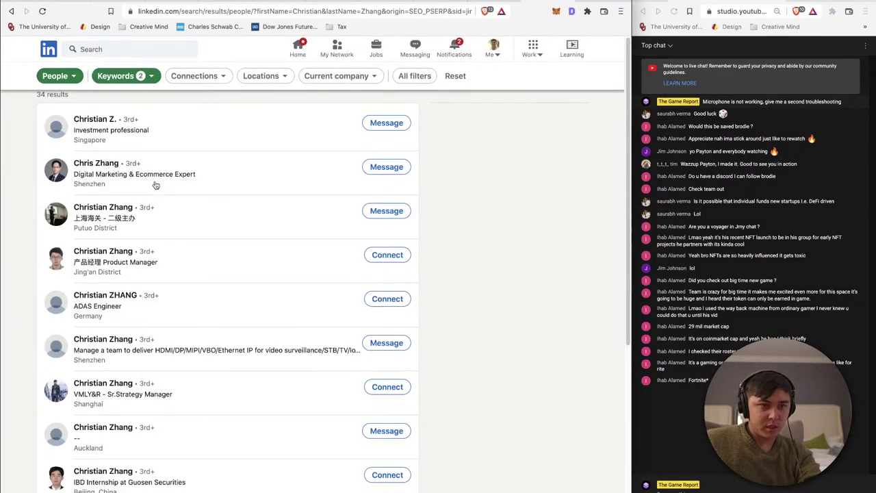
pyautogui.scroll(-2, 158, 208)
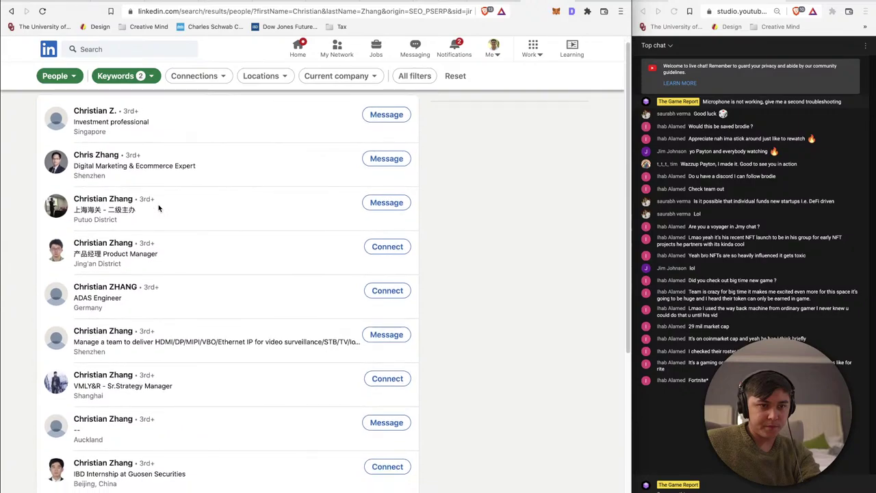
pyautogui.scroll(-1, 158, 208)
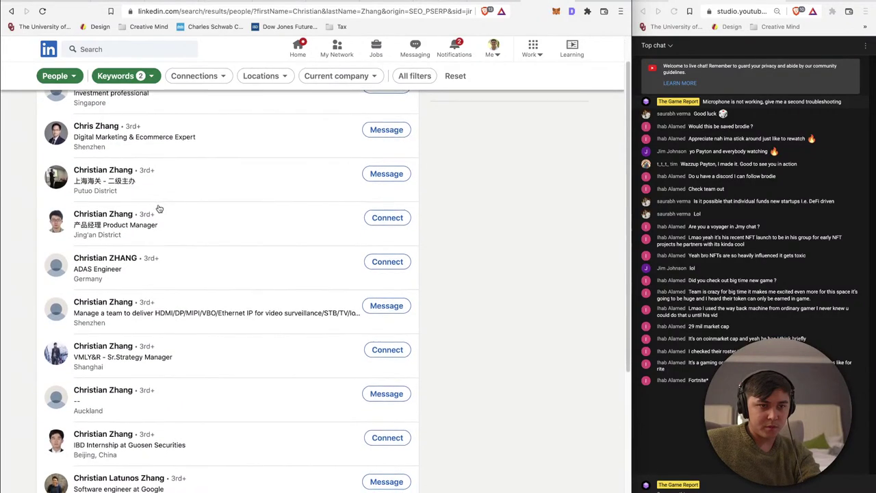
pyautogui.scroll(-1, 158, 208)
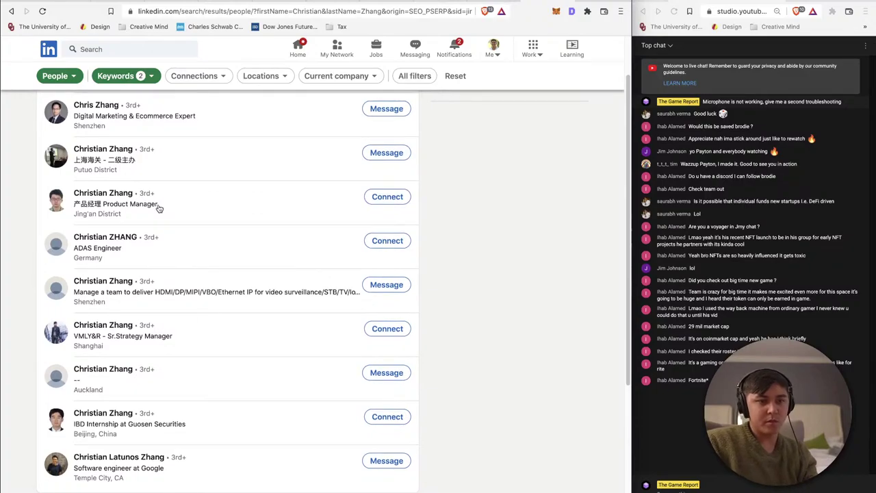
pyautogui.scroll(3, 158, 208)
# Step: Search LinkedIn for the founder's full name plus "solice"
pyautogui.click(127, 45)
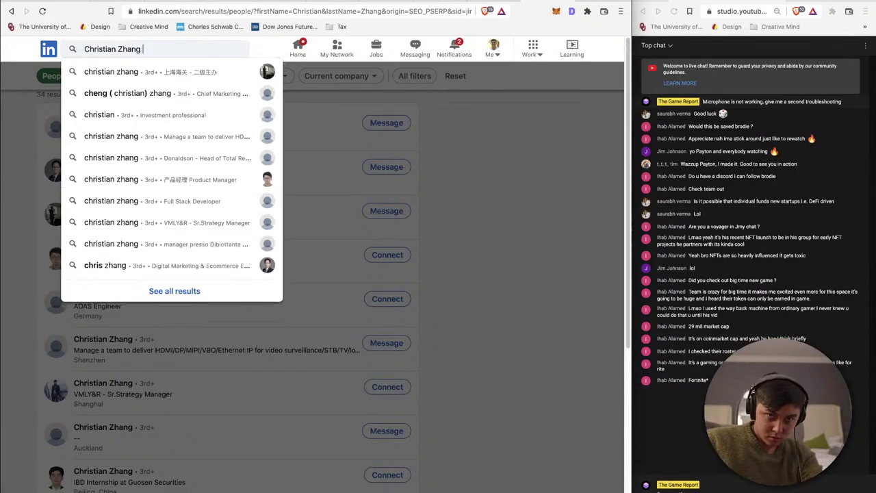
pyautogui.write('solice')
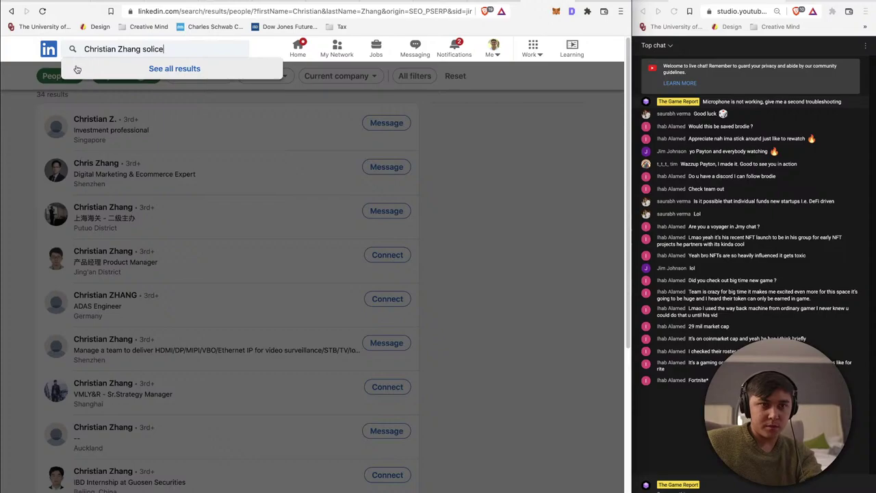
pyautogui.press('Return')
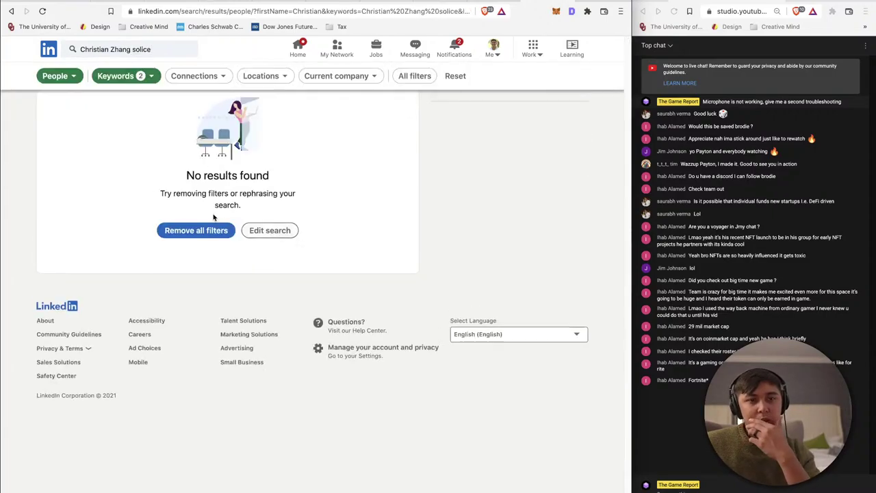
# Step: Remove "solice" from the LinkedIn search query and copy the founder's full name
pyautogui.click(172, 51)
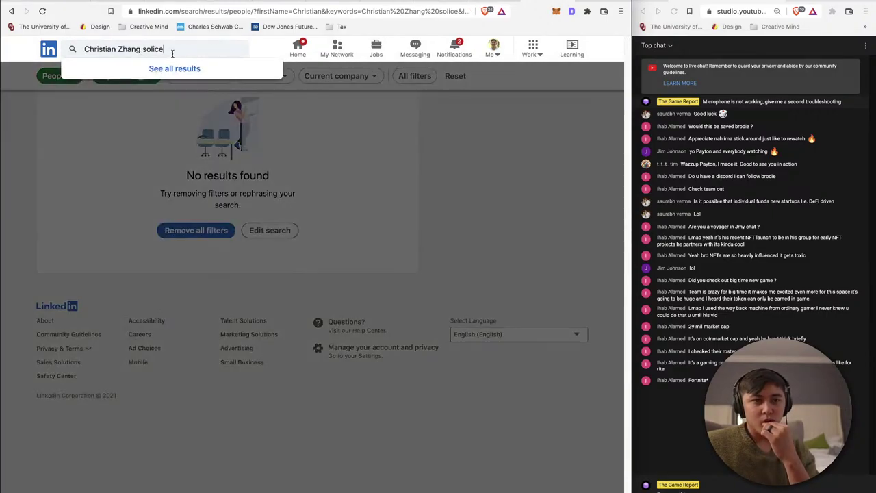
pyautogui.moveTo(161, 49); pyautogui.dragTo(140, 49)
pyautogui.press('BackSpace')
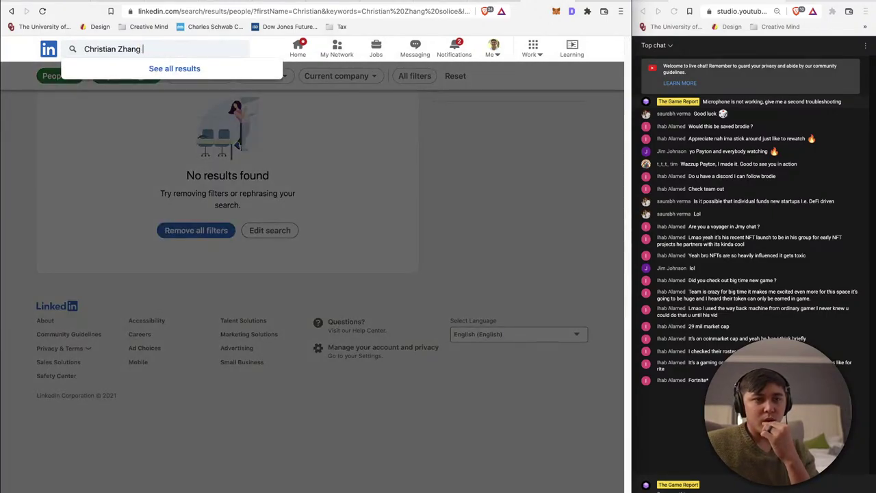
pyautogui.tripleClick(177, 48)
pyautogui.hotkey('ctrl', 'c')
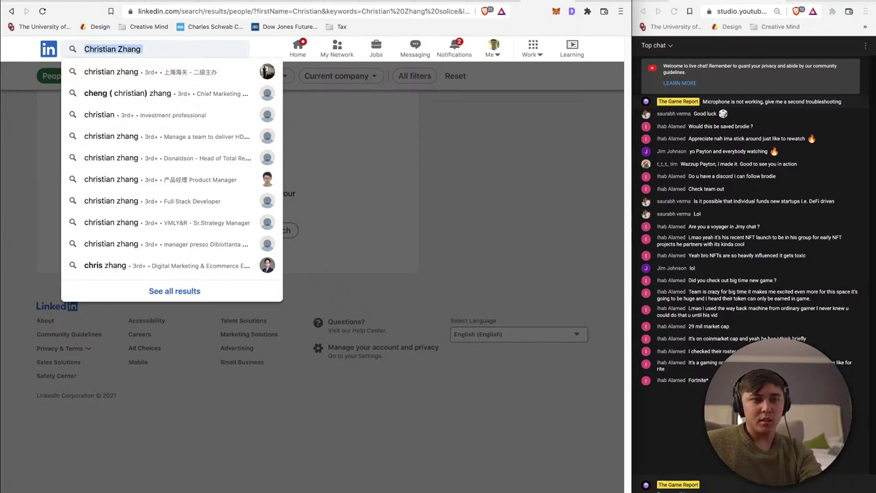
# Step: Return to the Google results and search for the founder's full name plus "Solice"
pyautogui.click(12, 12)
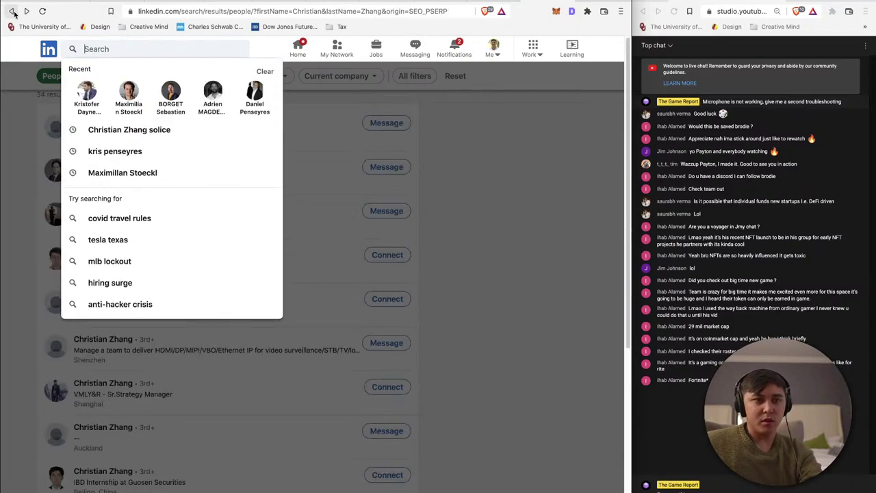
pyautogui.click(13, 12)
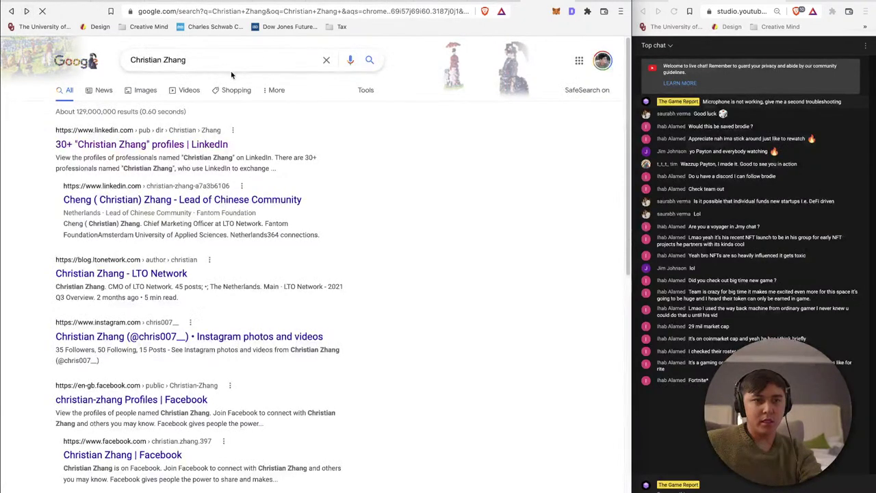
pyautogui.click(235, 68)
pyautogui.hotkey('ctrl', 'v')
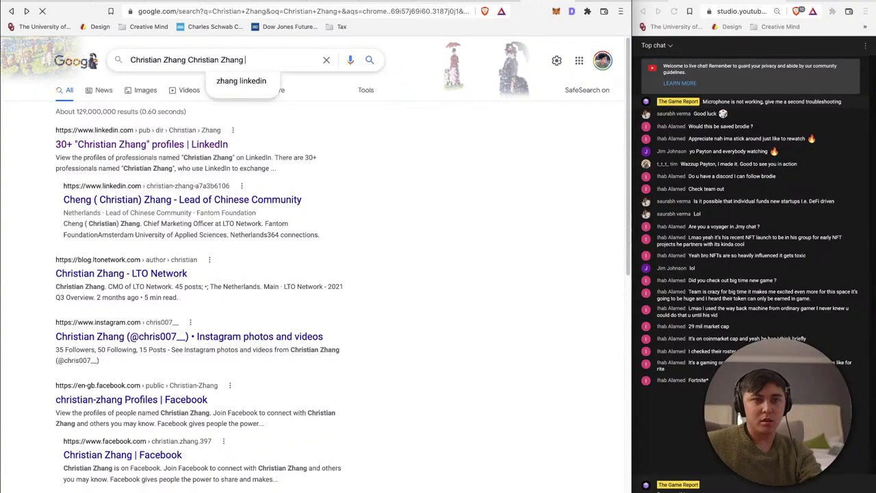
pyautogui.write('Solice')
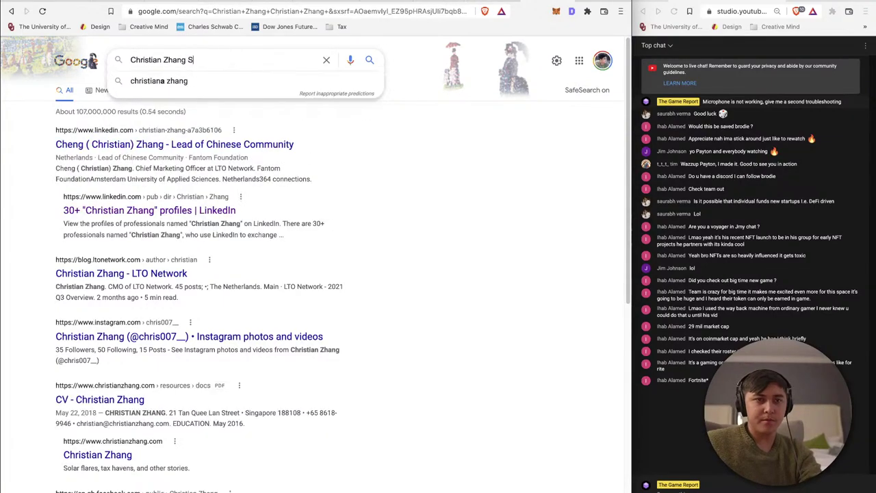
pyautogui.press('Return')
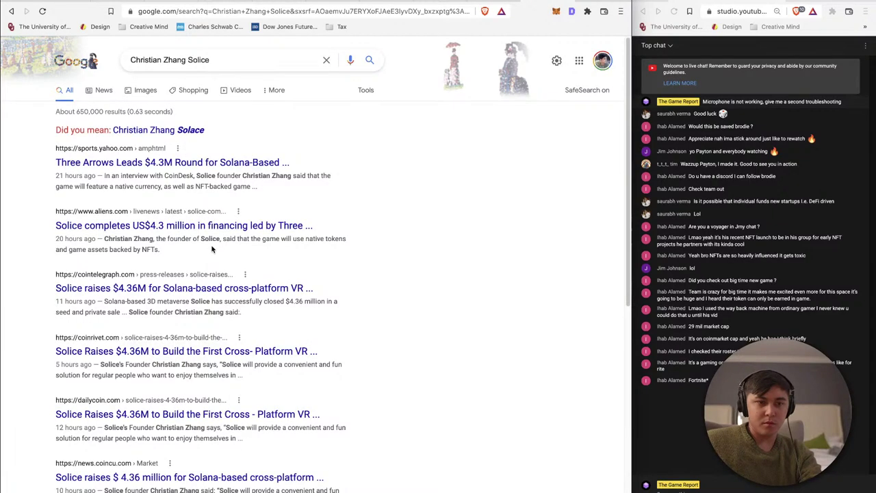
# Step: Look through the Google results for the founder's full name plus "Solice"
pyautogui.scroll(-2, 211, 249)
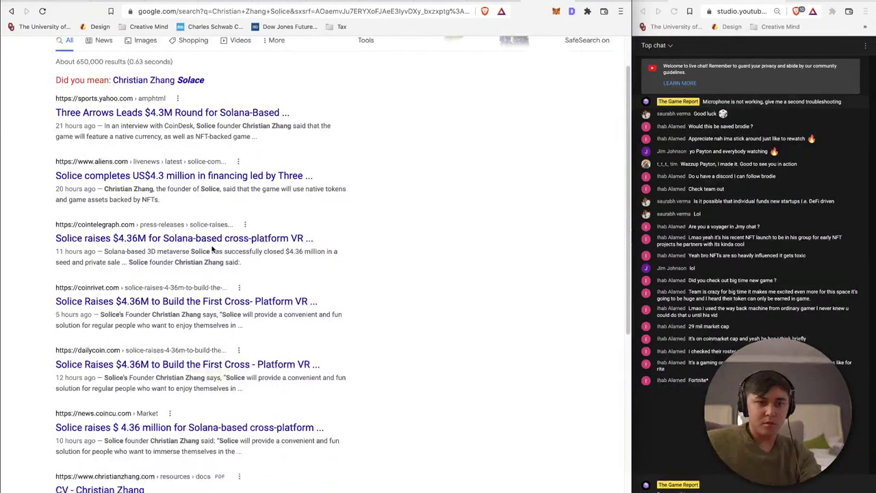
pyautogui.scroll(-5, 212, 249)
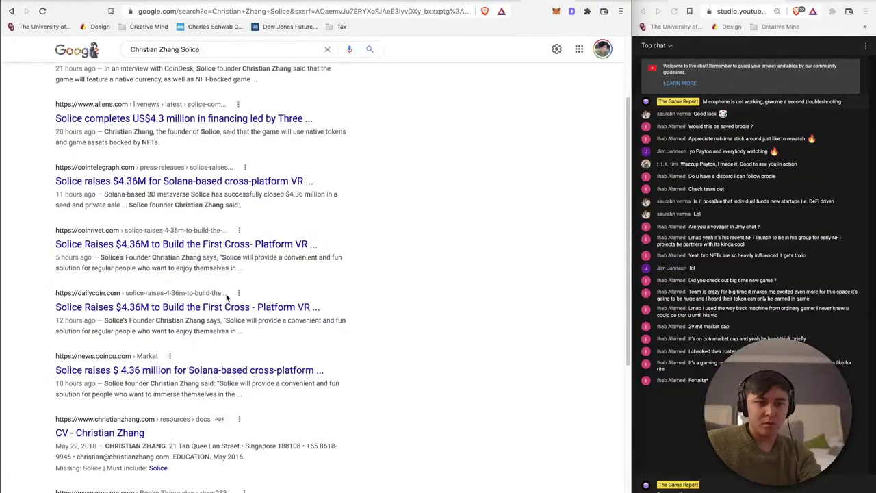
pyautogui.scroll(-3, 200, 344)
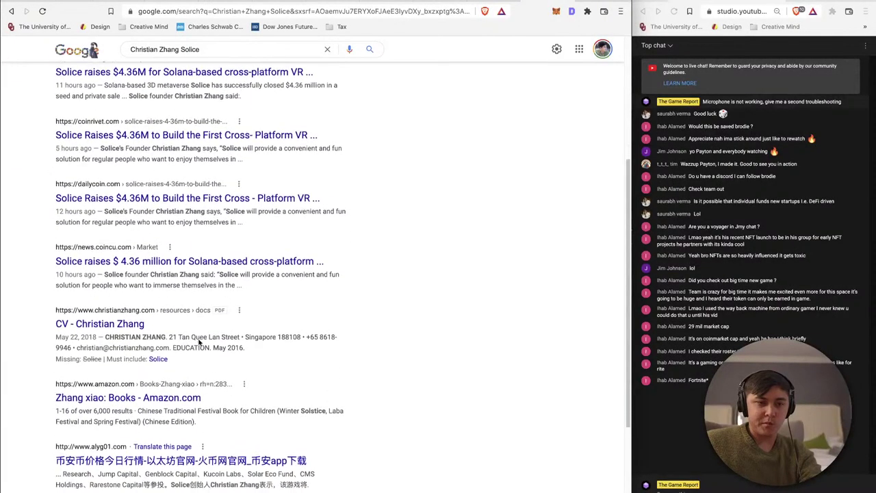
pyautogui.scroll(-2, 207, 356)
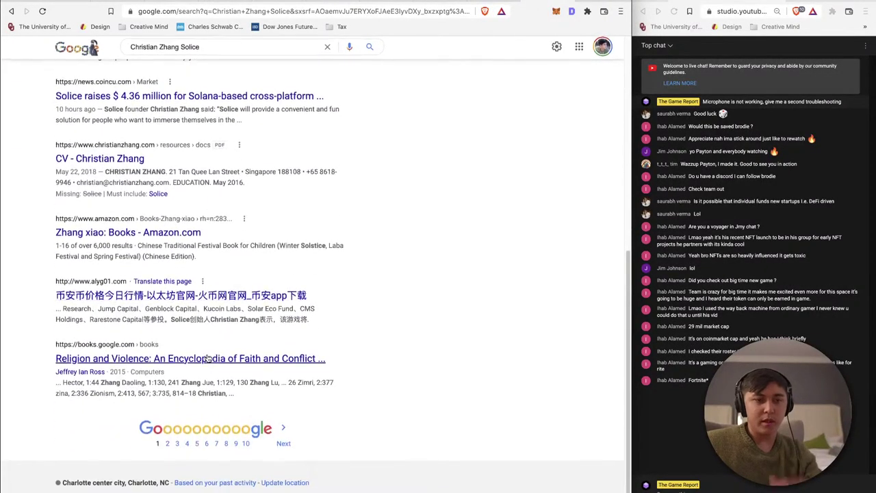
pyautogui.scroll(11, 165, 274)
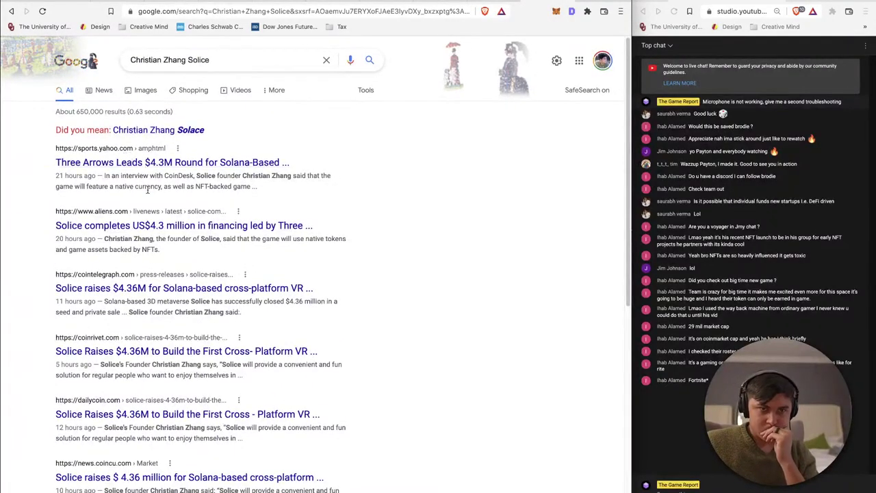
# Step: Replace "Solice" in the Google query with the copied founder's name, search, and briefly check the list of matching LinkedIn profiles
pyautogui.moveTo(211, 62); pyautogui.dragTo(190, 63)
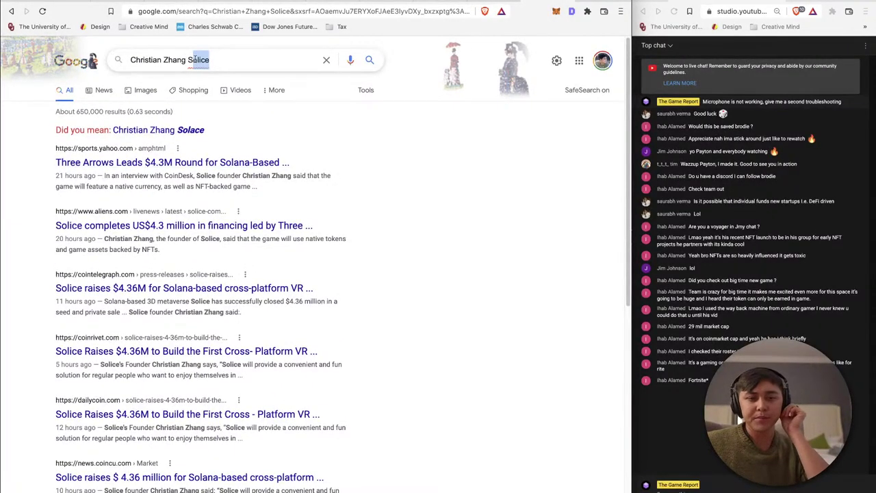
pyautogui.hotkey('ctrl', 'v')
pyautogui.press('Return')
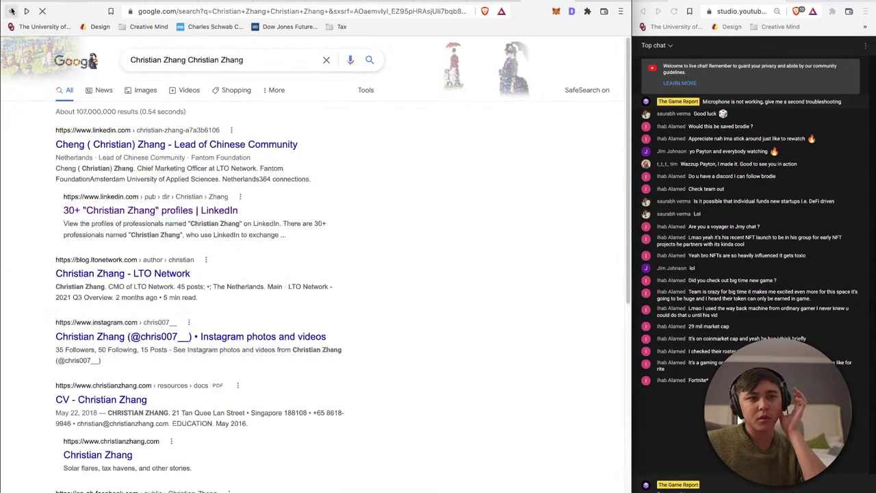
pyautogui.click(158, 210)
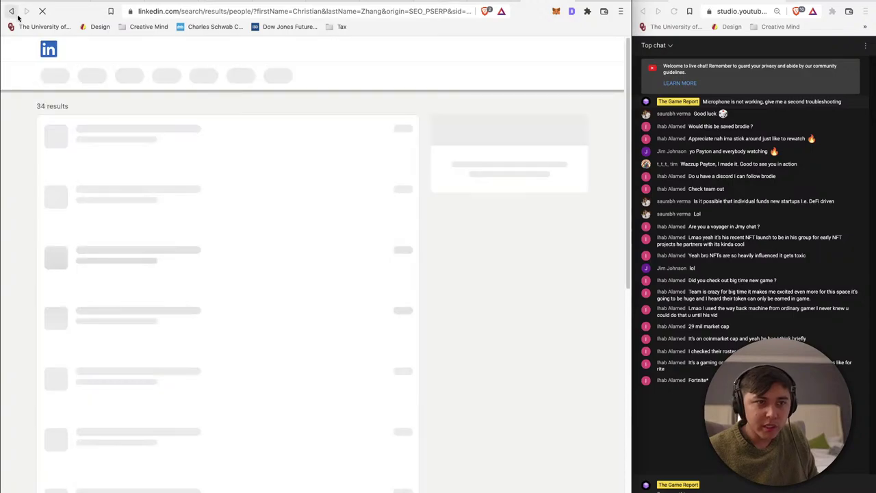
pyautogui.click(11, 11)
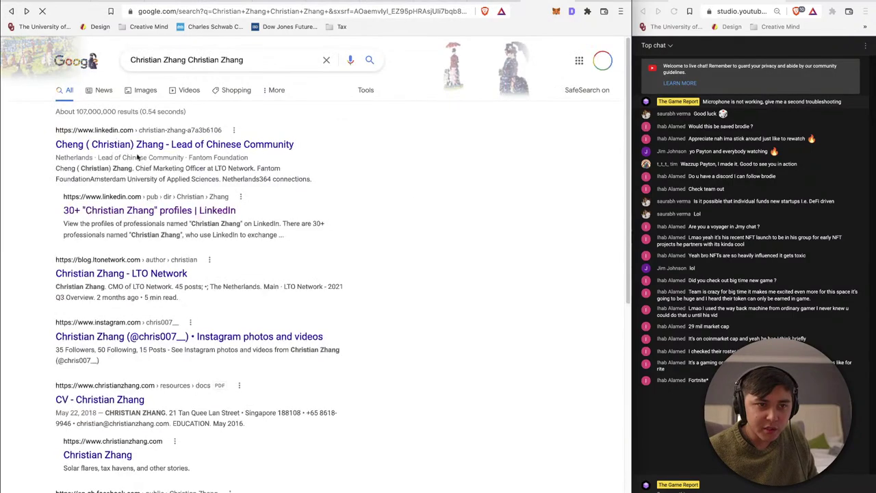
# Step: Open the LinkedIn profile found for the Fantom Foundation's Lead of Chinese Community, dismiss the chat window and read the Experience section
pyautogui.click(150, 146)
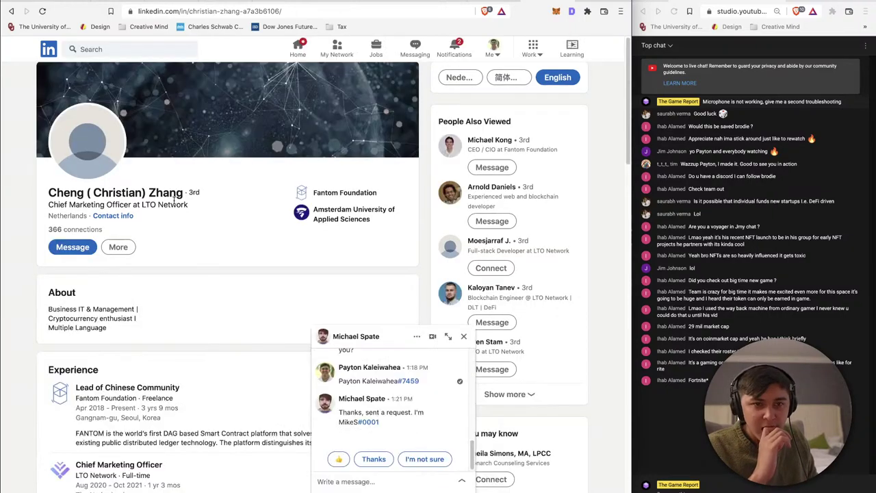
pyautogui.click(382, 334)
pyautogui.scroll(-1, 262, 313)
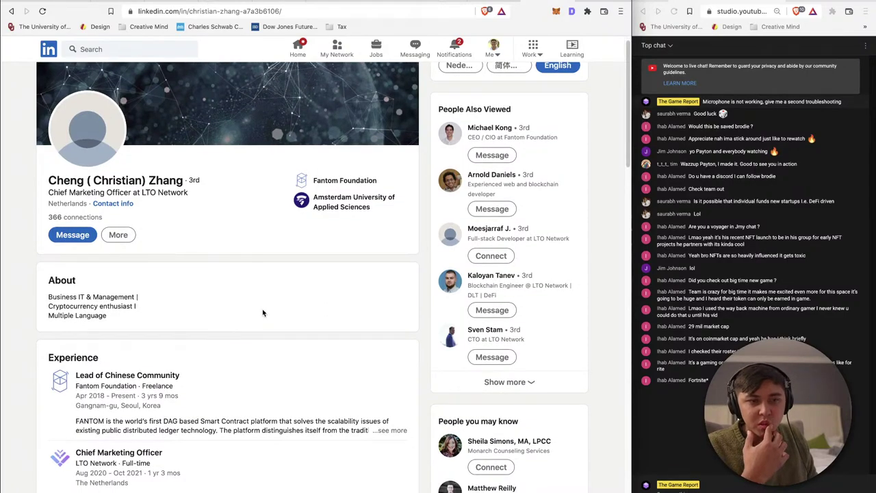
pyautogui.scroll(-5, 262, 312)
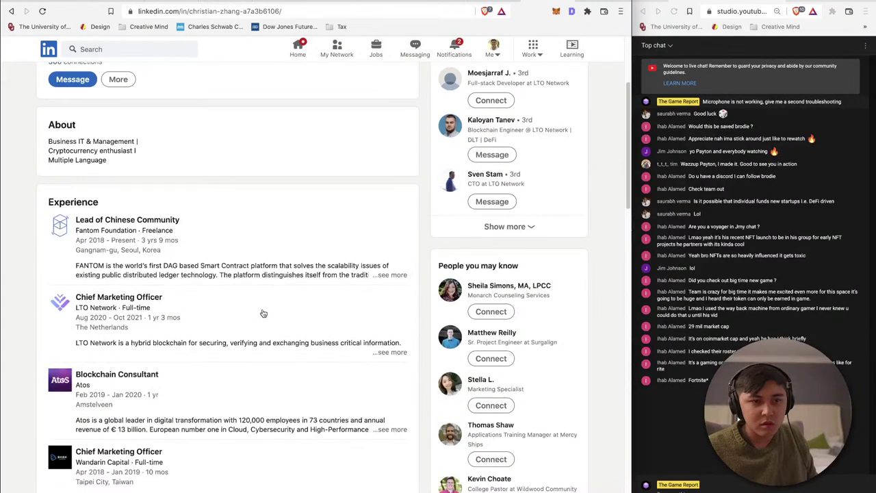
pyautogui.scroll(-2, 262, 313)
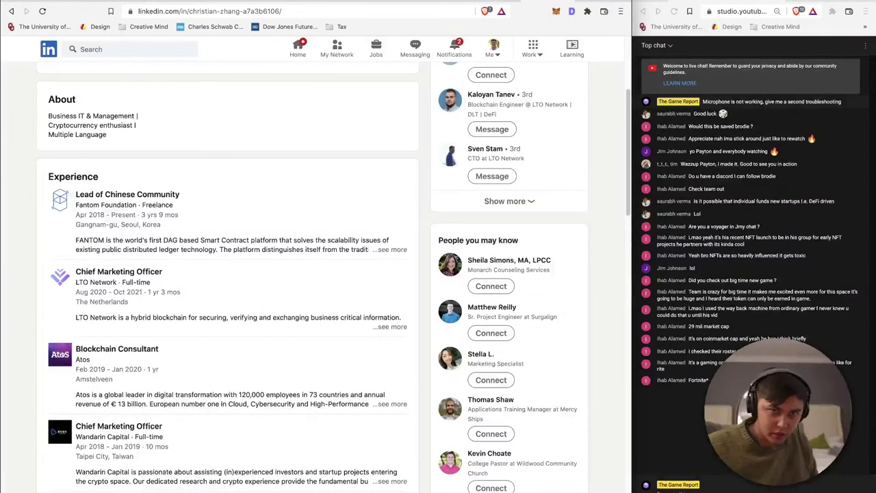
# Step: Switch to the Solice whitepaper's Team page and highlight the CEO bio's passage on crypto involvement since 2016
pyautogui.click(326, 2)
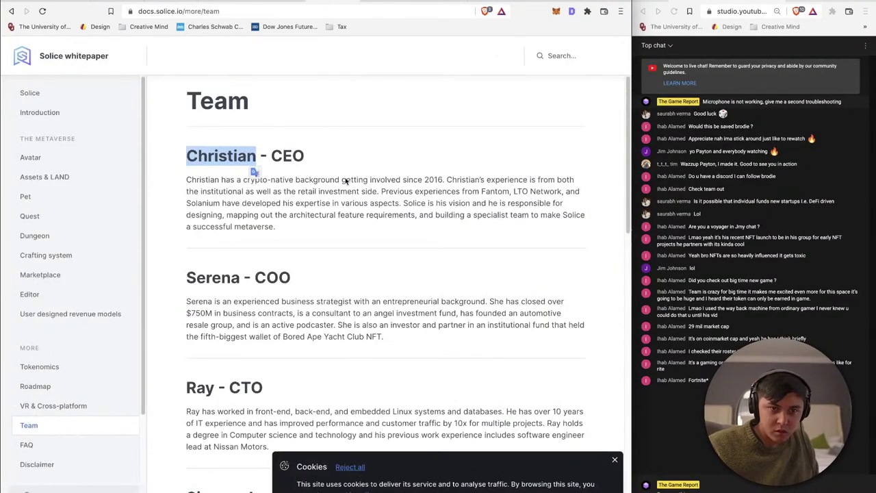
pyautogui.click(238, 195)
pyautogui.moveTo(206, 191); pyautogui.dragTo(526, 179)
pyautogui.click(364, 191)
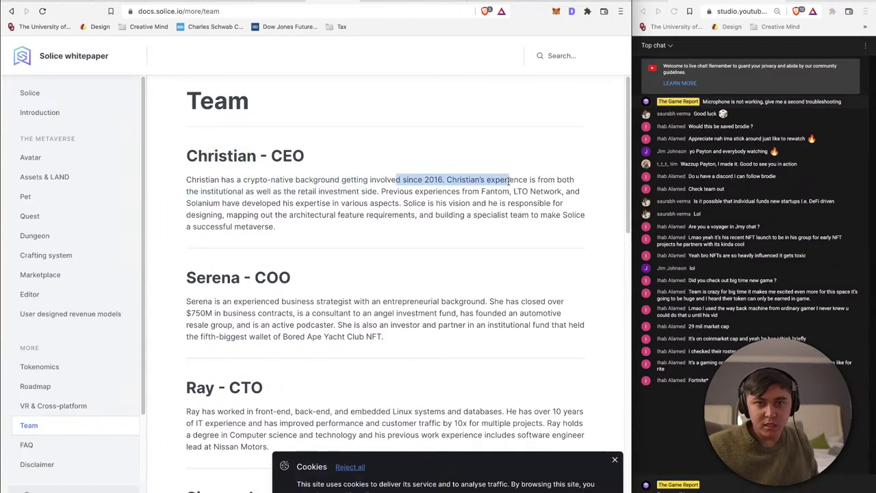
# Step: Return to the LinkedIn profile and check the dates of the listed positions against the whitepaper's claim
pyautogui.click(540, 3)
pyautogui.scroll(-2, 168, 248)
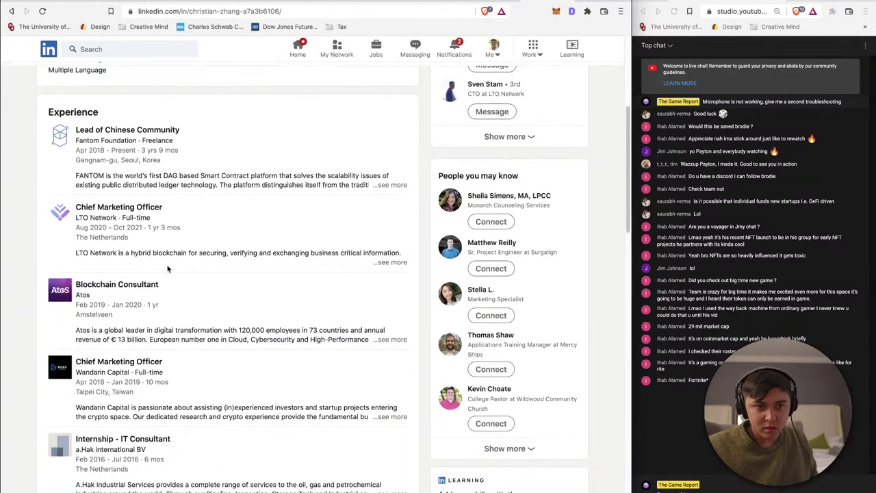
pyautogui.moveTo(72, 257); pyautogui.dragTo(176, 253)
pyautogui.click(177, 253)
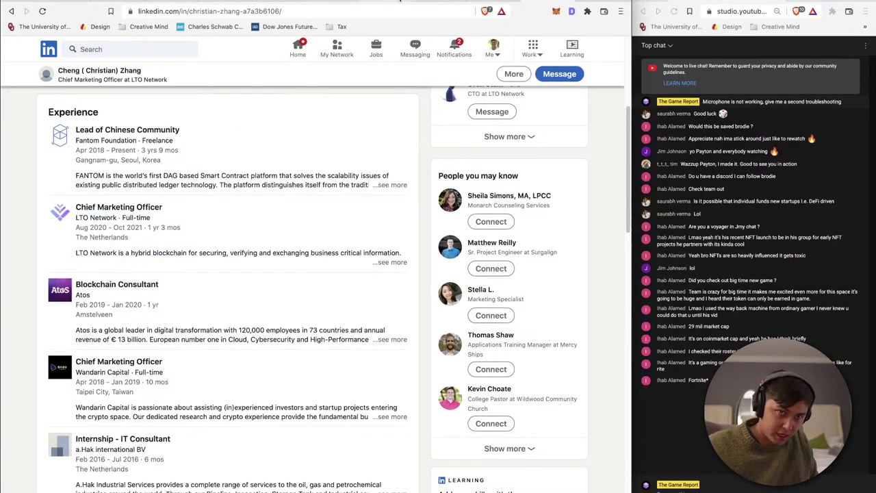
# Step: Go back to the whitepaper's Team page and highlight the CEO's previous experiences at Fantom and LTO Network
pyautogui.click(331, 3)
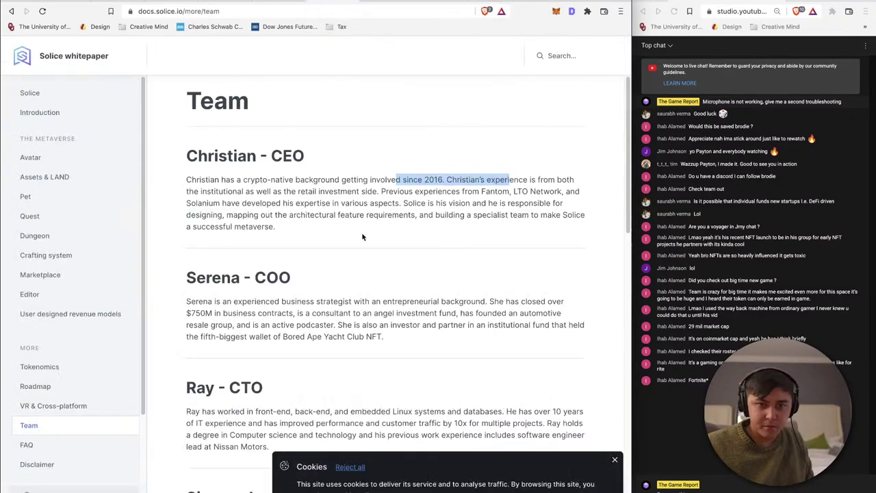
pyautogui.click(403, 195)
pyautogui.moveTo(393, 193); pyautogui.dragTo(550, 199)
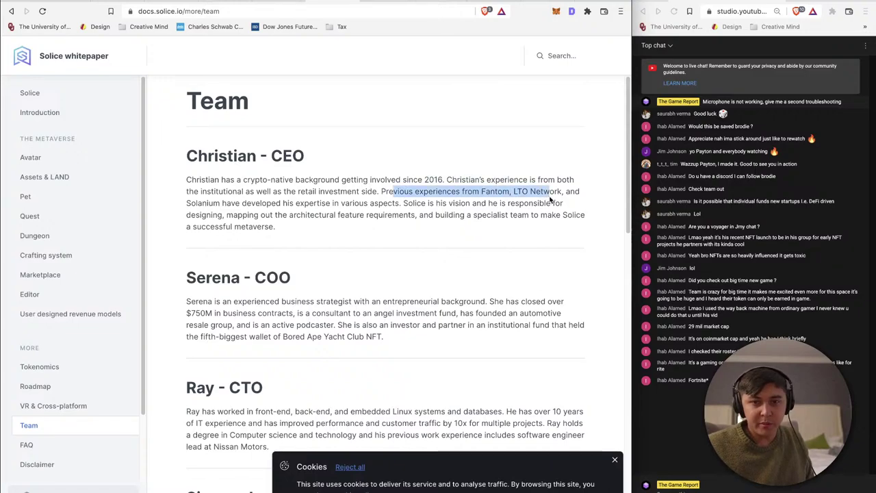
# Step: Compare the LinkedIn profile's work history and education with the employers named in the whitepaper
pyautogui.click(540, 3)
pyautogui.scroll(-1, 127, 351)
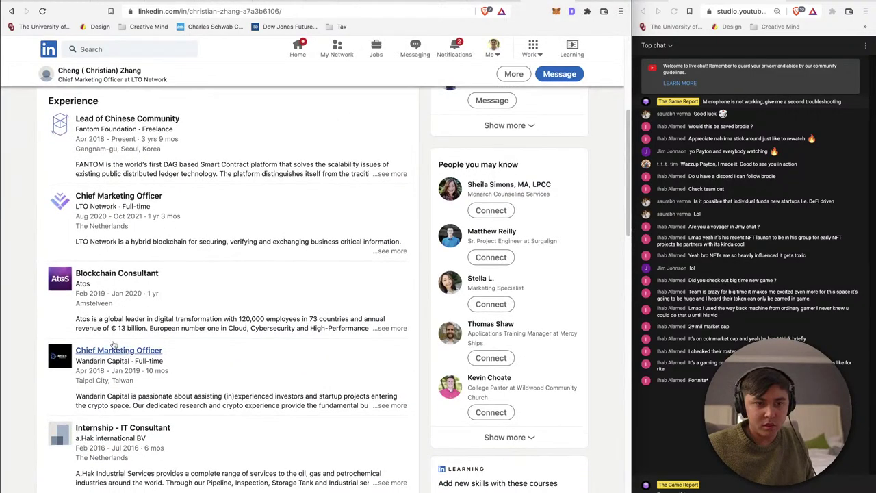
pyautogui.scroll(1, 95, 280)
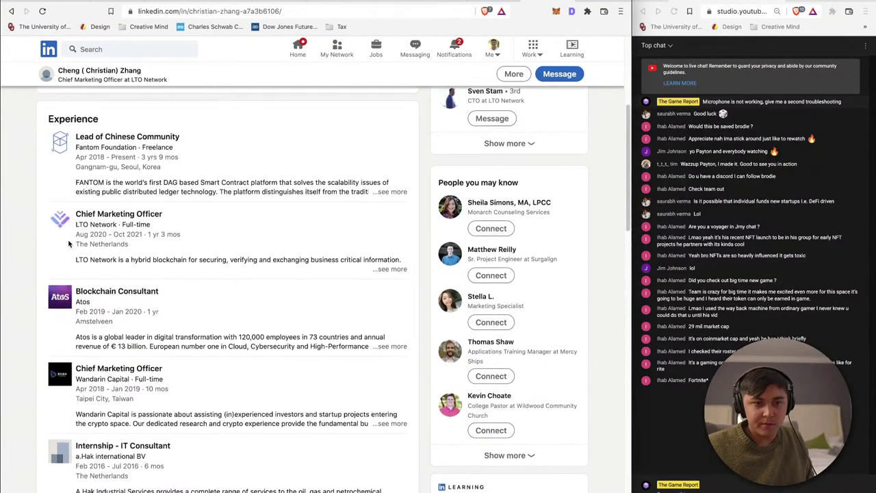
pyautogui.scroll(-5, 69, 243)
pyautogui.scroll(3, 68, 243)
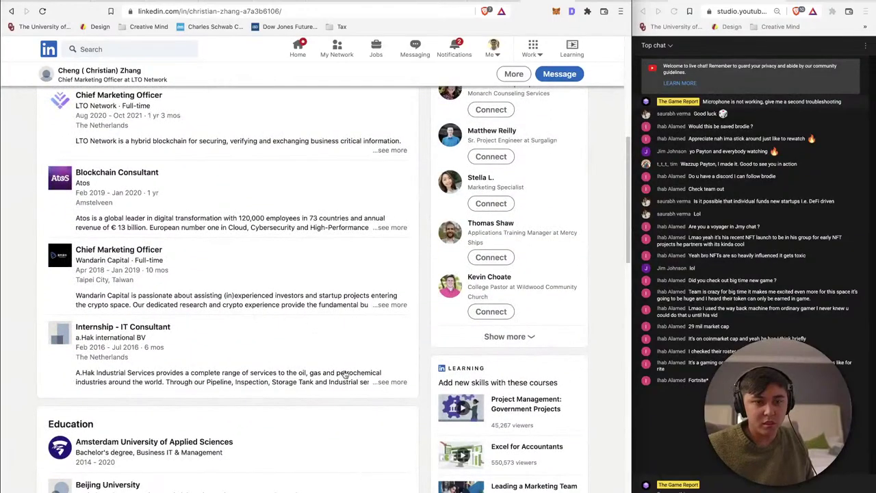
# Step: Expand and read the full description of the IT Consultant internship at a.Hak international BV
pyautogui.click(380, 383)
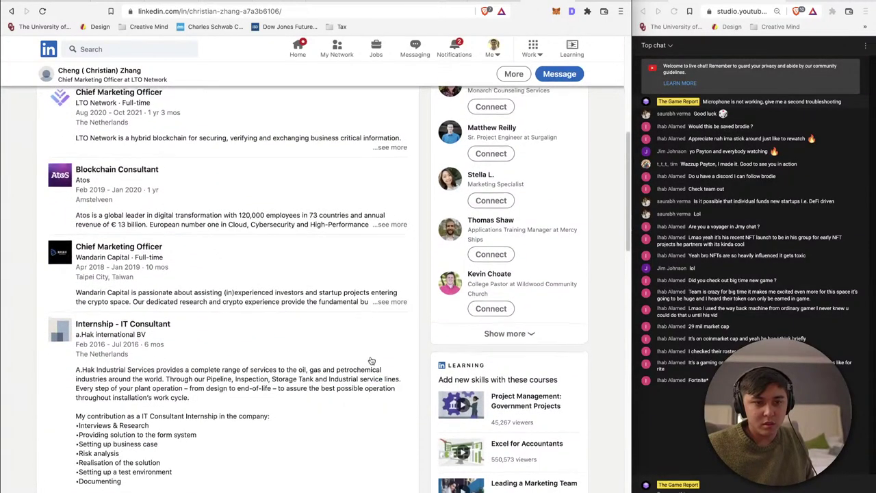
pyautogui.scroll(-1, 371, 361)
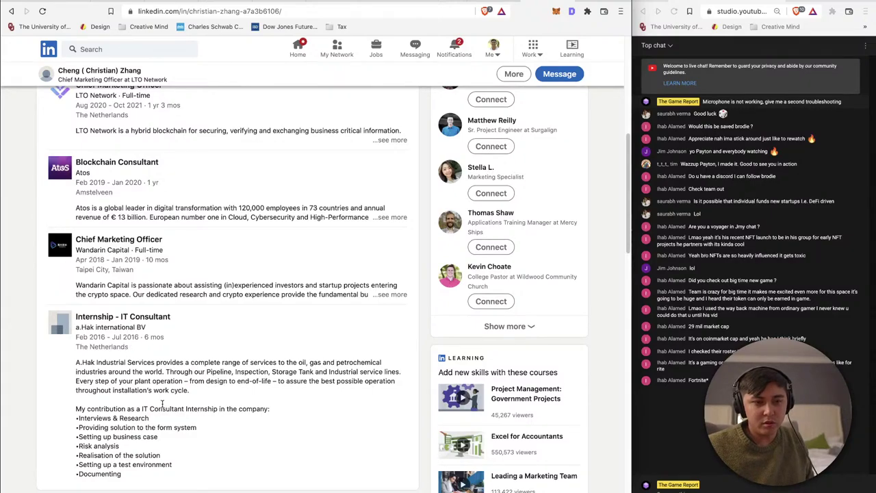
pyautogui.scroll(5, 163, 404)
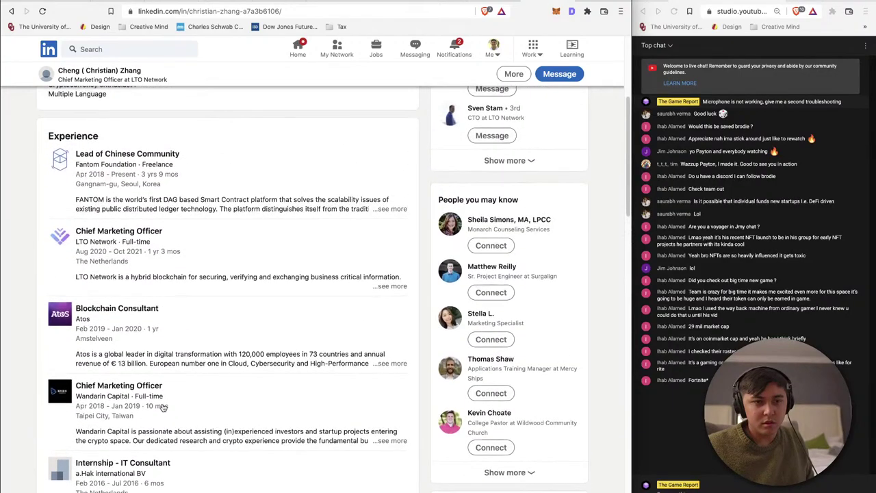
# Step: Examine the LinkedIn profile's headline, About section and work history for signs that it belongs to the Solice founder
pyautogui.scroll(8, 130, 343)
pyautogui.scroll(-1, 131, 342)
pyautogui.scroll(-8, 131, 343)
pyautogui.scroll(9, 130, 343)
pyautogui.scroll(-6, 128, 335)
pyautogui.scroll(1, 124, 329)
pyautogui.scroll(2, 125, 329)
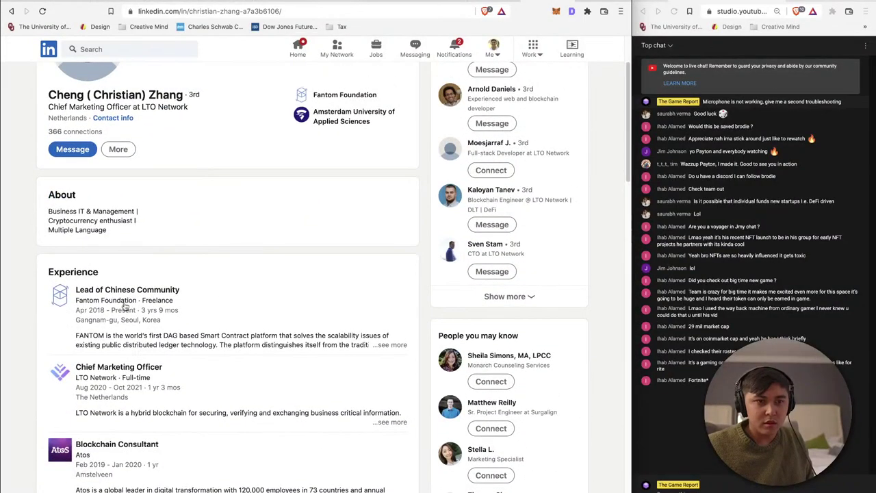
pyautogui.scroll(2, 96, 247)
pyautogui.scroll(1, 103, 267)
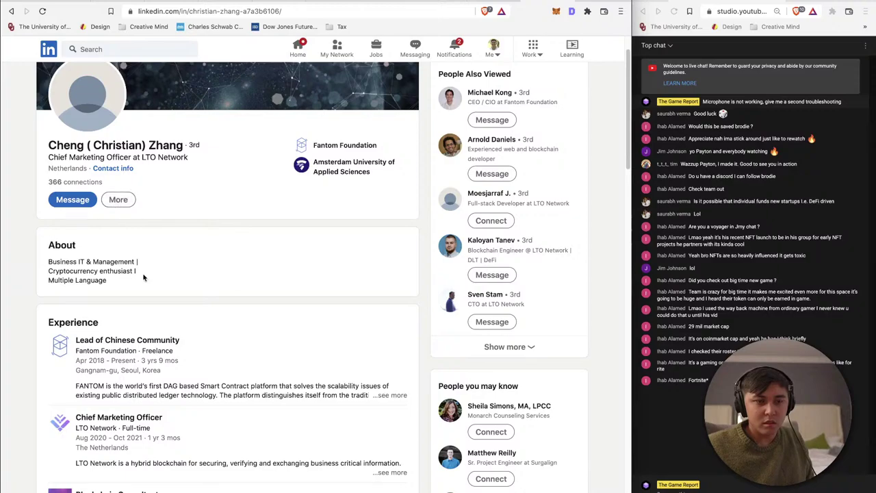
pyautogui.scroll(-3, 143, 295)
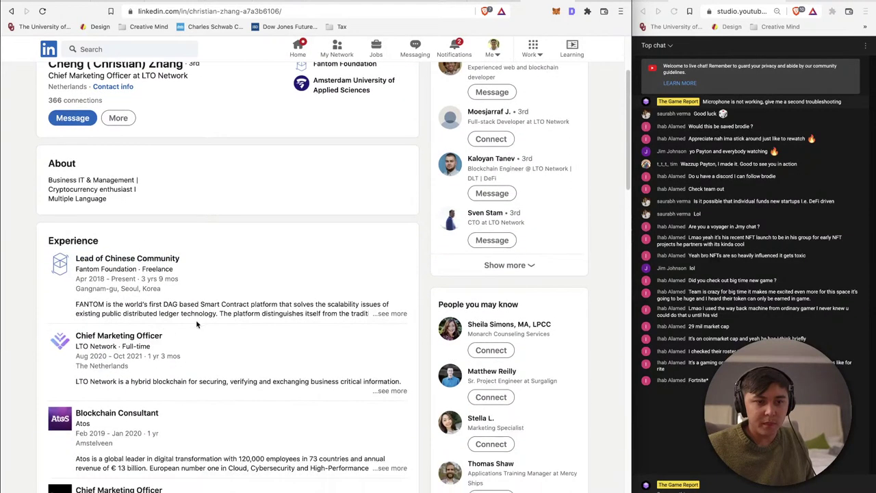
# Step: Expand and read the full descriptions of the Fantom Foundation and LTO Network positions
pyautogui.click(383, 313)
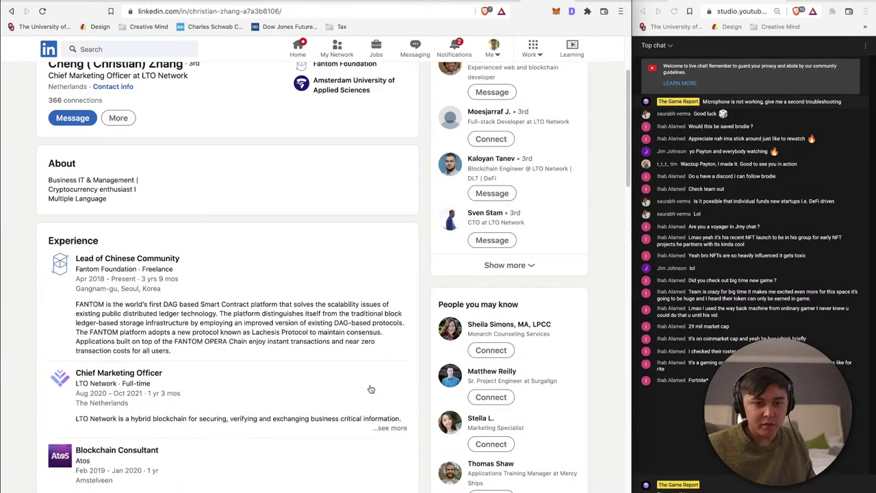
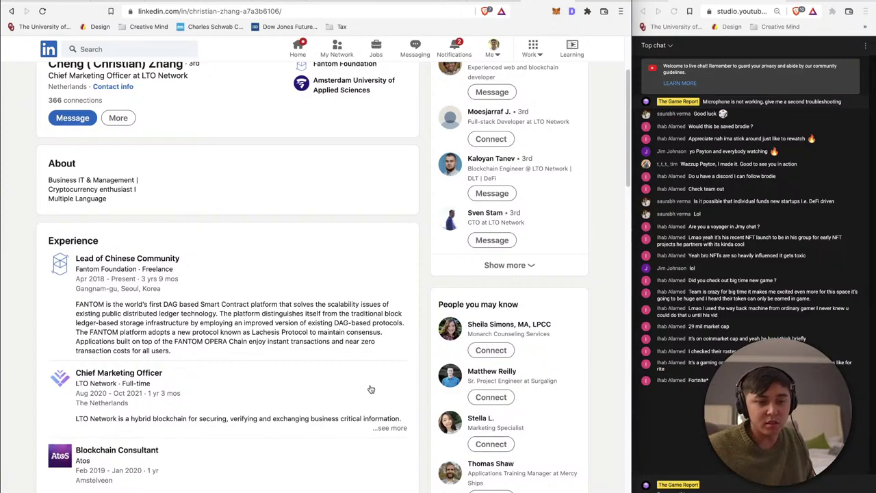
pyautogui.click(389, 427)
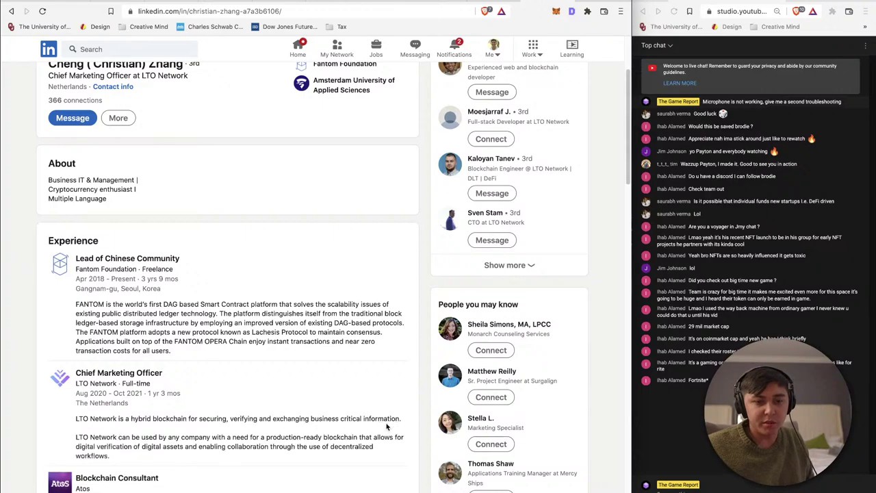
pyautogui.scroll(-3, 298, 410)
pyautogui.scroll(6, 298, 410)
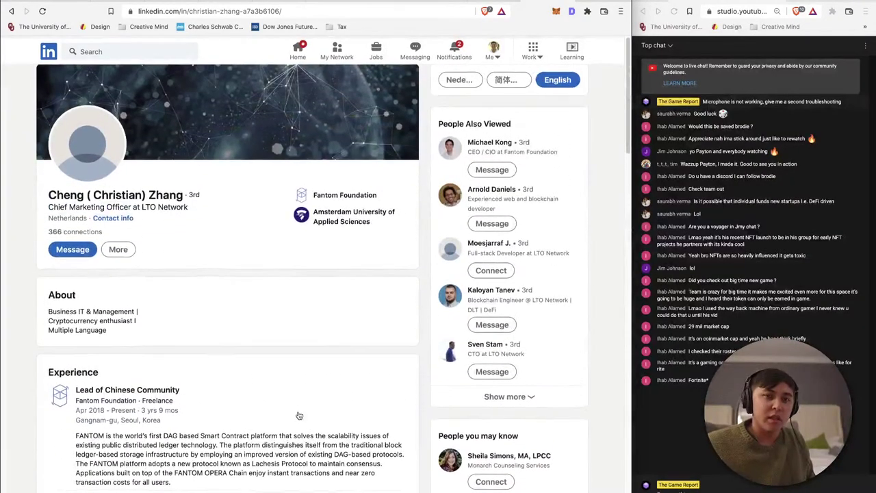
# Step: Return to the whitepaper's Team page and read the COO's bio, highlighting the business strategist and investment fund passage
pyautogui.click(335, 3)
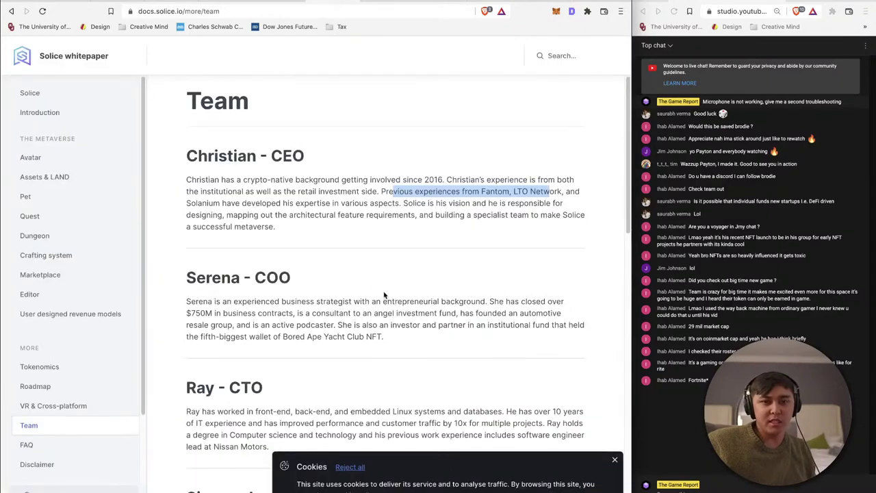
pyautogui.scroll(-2, 293, 248)
pyautogui.click(219, 244)
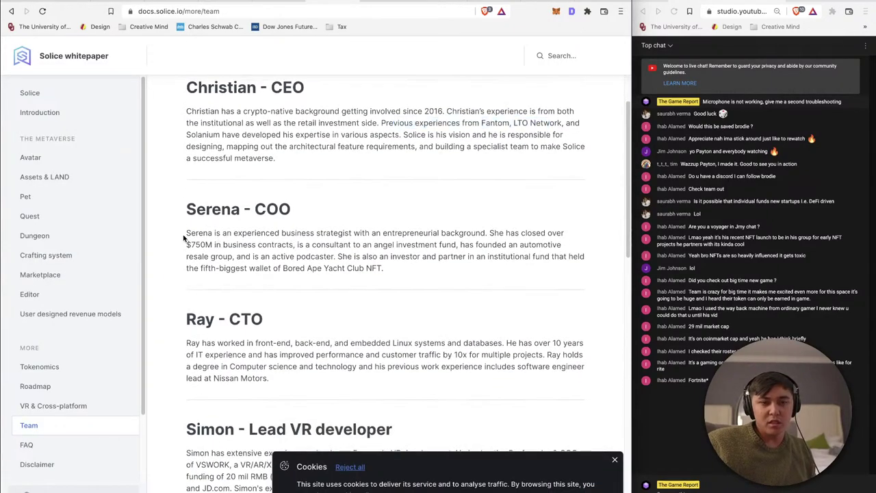
pyautogui.moveTo(252, 234); pyautogui.dragTo(310, 263)
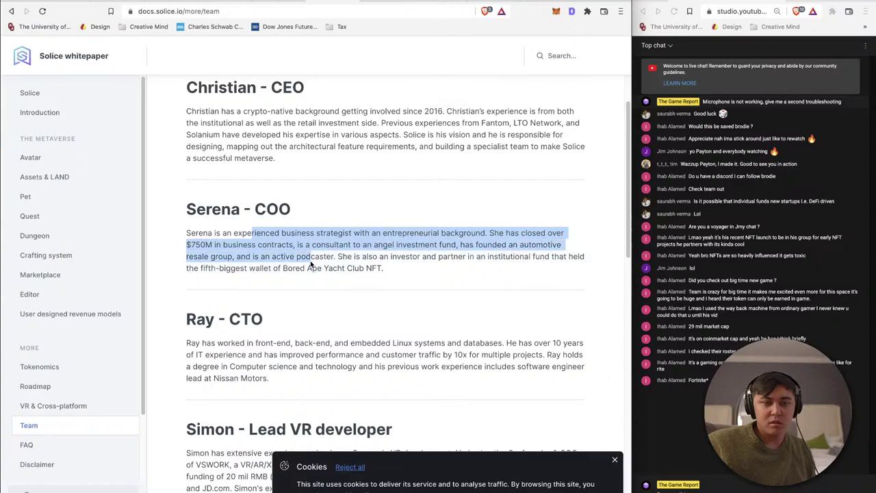
# Step: Read the CTO's and Lead VR developer's bios on the Team page, highlighting the company name VSWORK
pyautogui.scroll(-3, 340, 269)
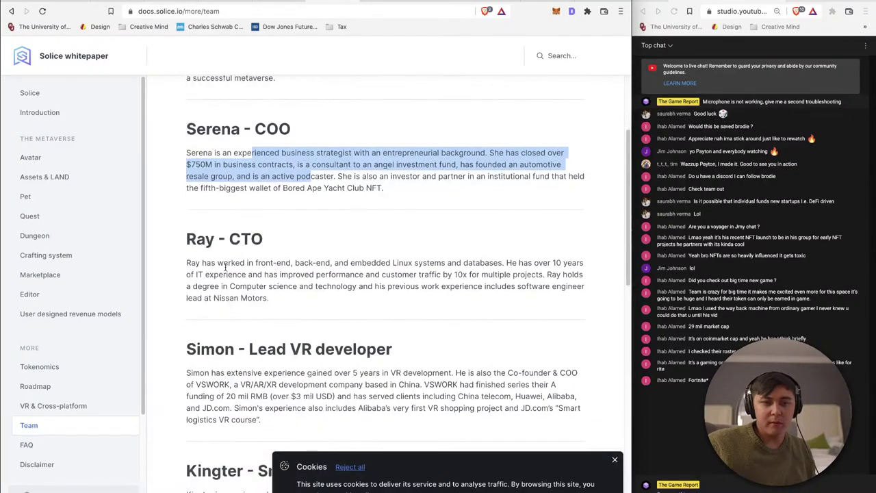
pyautogui.moveTo(197, 273); pyautogui.dragTo(261, 289)
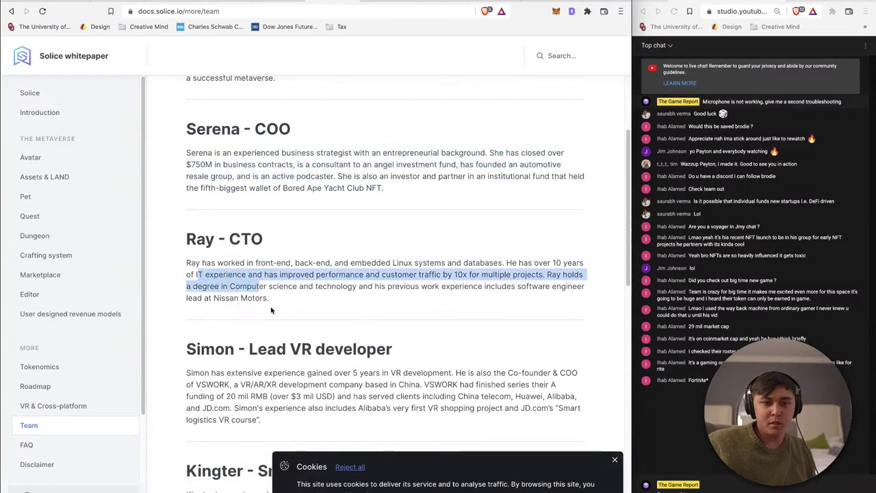
pyautogui.scroll(-4, 270, 308)
pyautogui.click(188, 267)
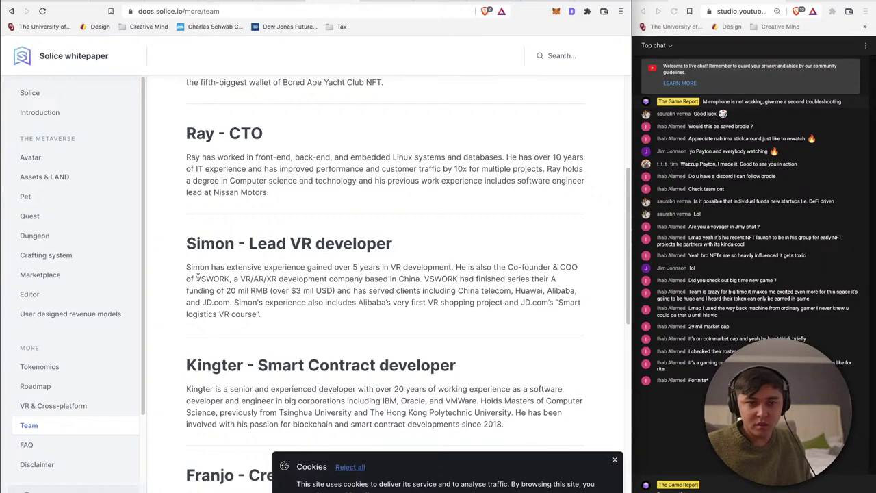
pyautogui.moveTo(197, 277); pyautogui.dragTo(224, 278)
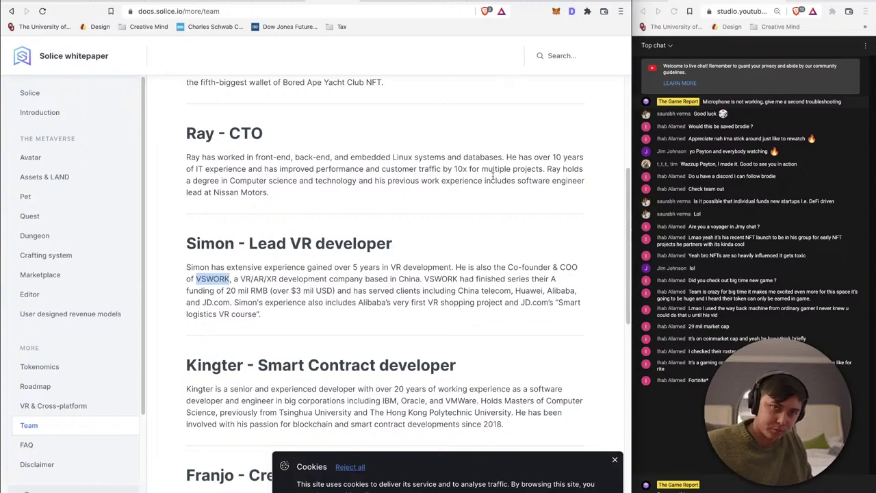
# Step: Search Google for VSWORK in the tab showing CoinGecko and complete the robot check
pyautogui.click(385, 2)
pyautogui.click(244, 11)
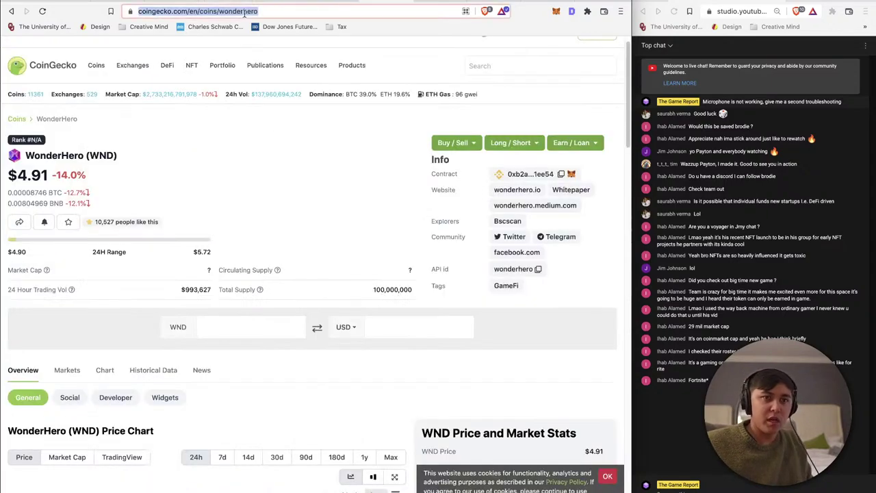
pyautogui.write("VSWORK'")
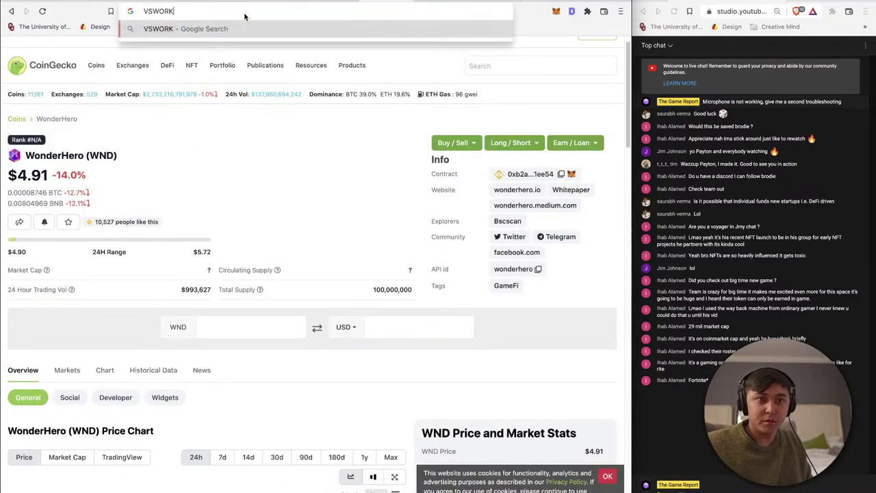
pyautogui.press('Return')
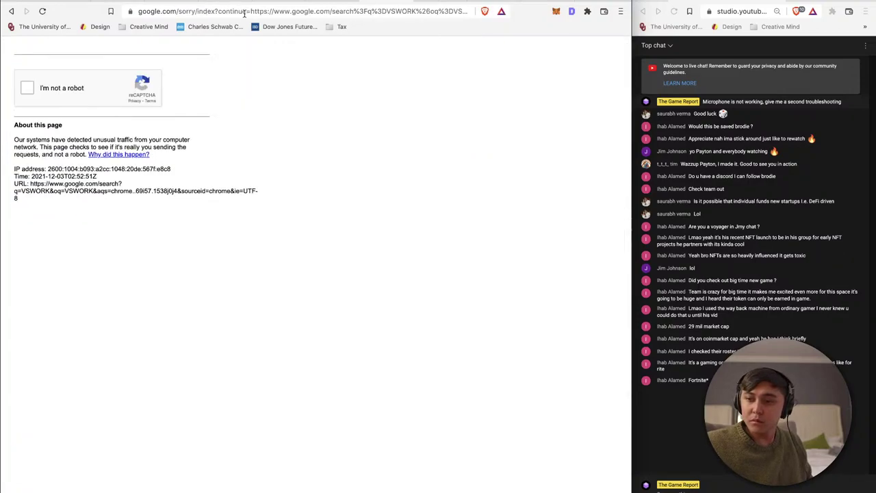
pyautogui.click(27, 88)
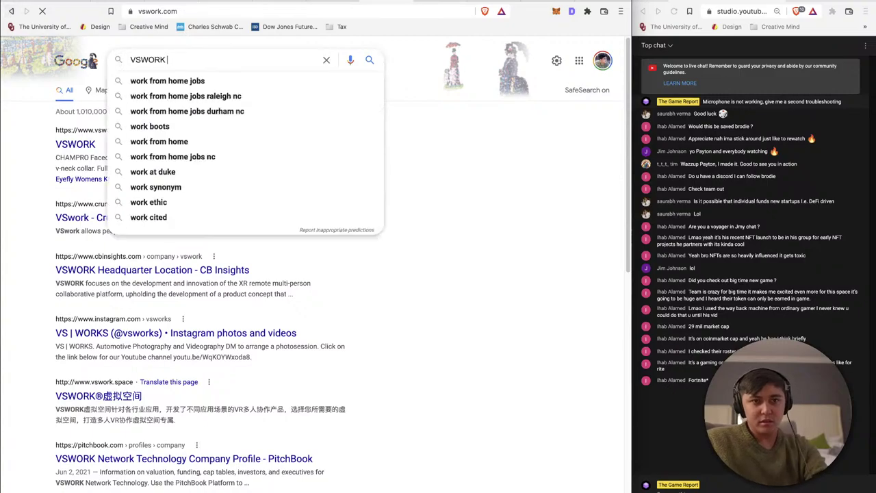
# Step: Return to the search results, refine the query to "VSWORK virtual reality" and open VSWORK's English home page
pyautogui.click(10, 11)
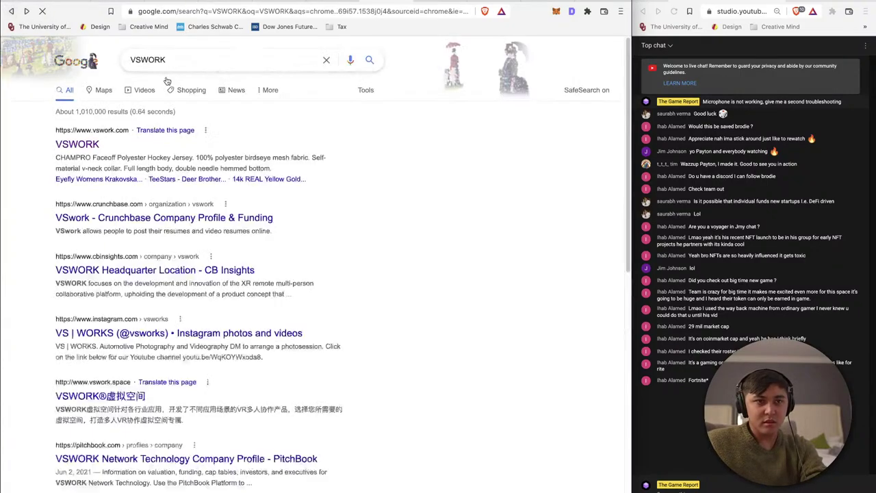
pyautogui.click(188, 58)
pyautogui.write('virtual reality')
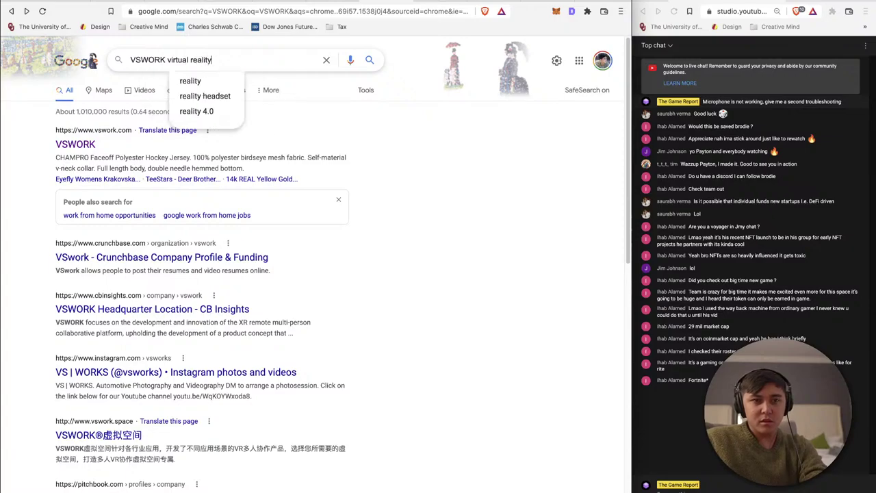
pyautogui.press('Return')
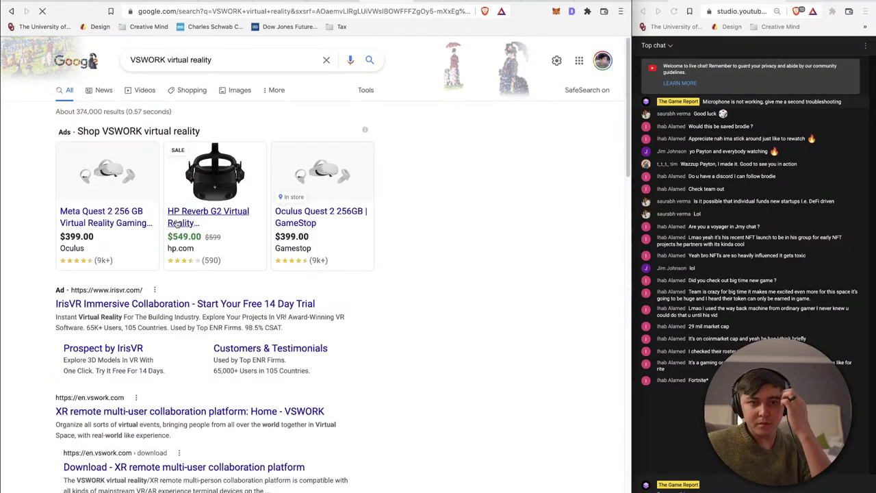
pyautogui.scroll(-2, 177, 224)
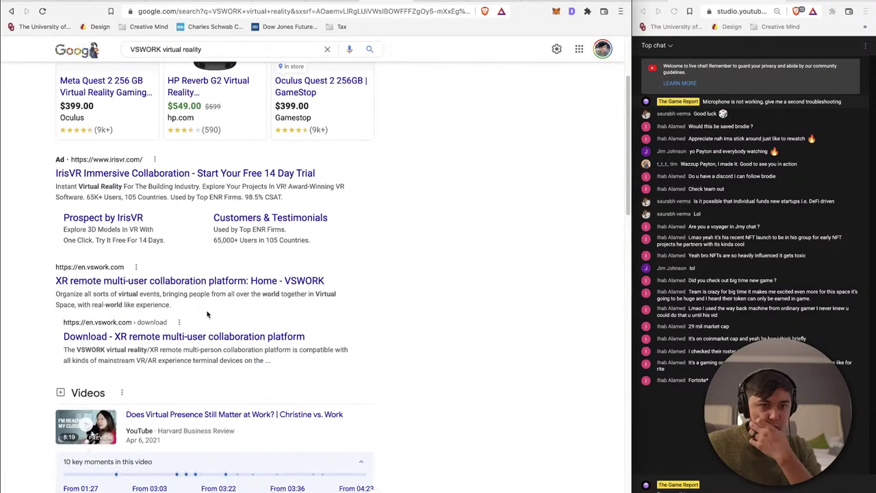
pyautogui.click(168, 274)
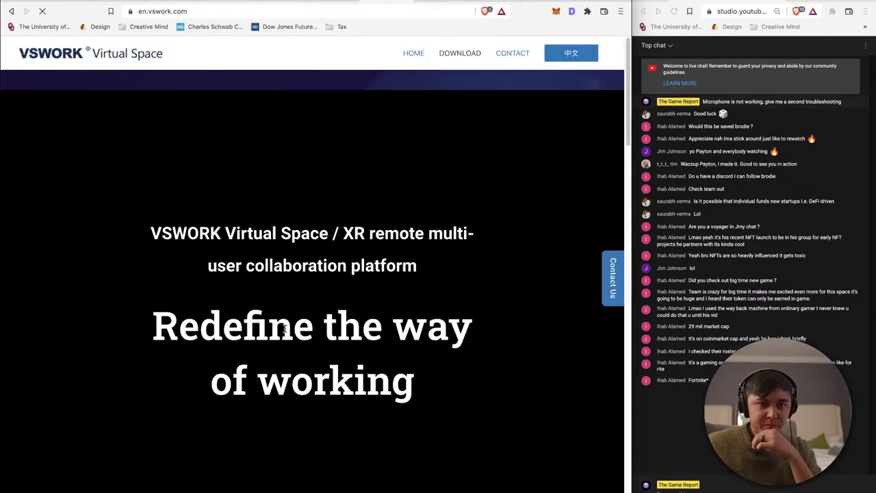
# Step: Play the virtual space demo video on the VSWORK home page, skip ahead to about 0:45 and pause it
pyautogui.scroll(-3, 285, 328)
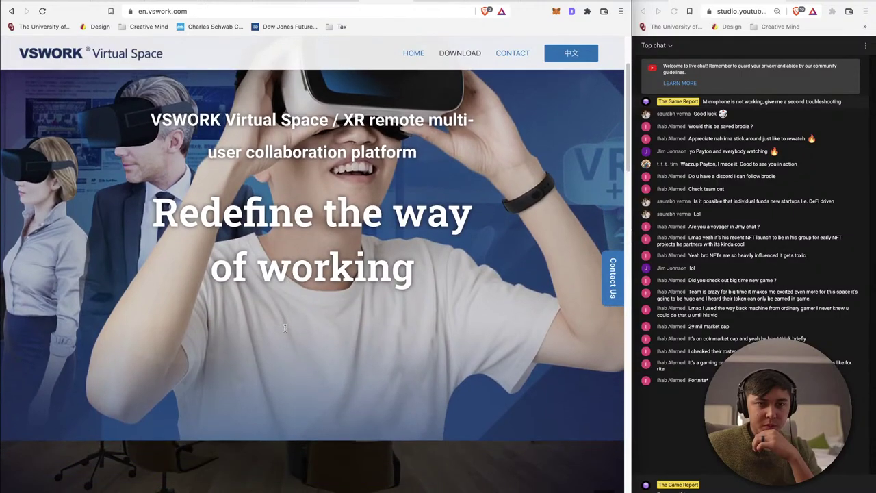
pyautogui.scroll(-2, 285, 328)
pyautogui.scroll(-5, 284, 328)
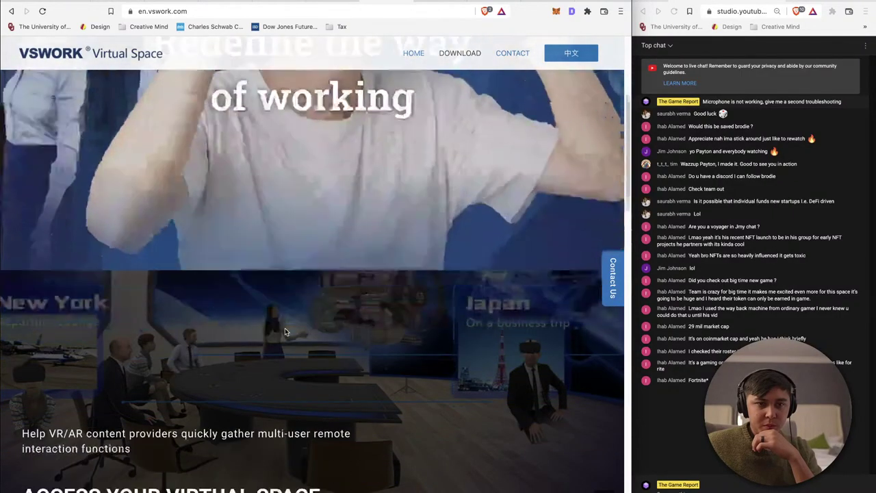
pyautogui.scroll(-3, 284, 331)
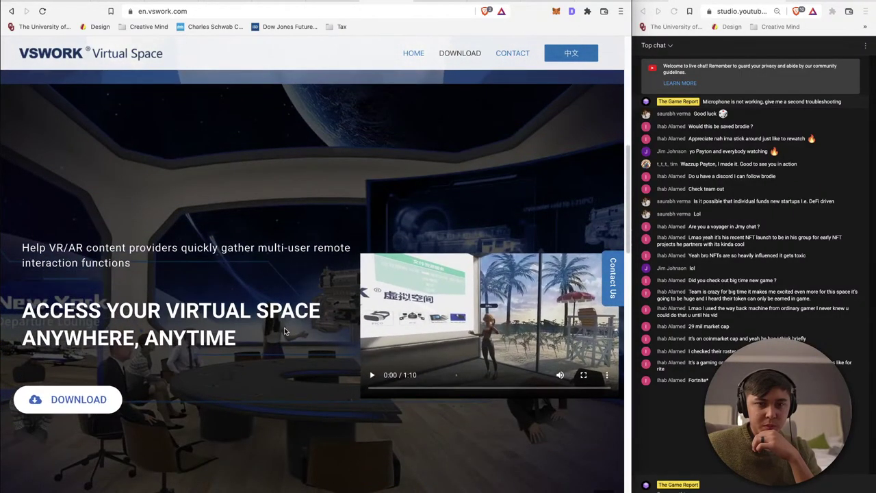
pyautogui.scroll(-2, 283, 331)
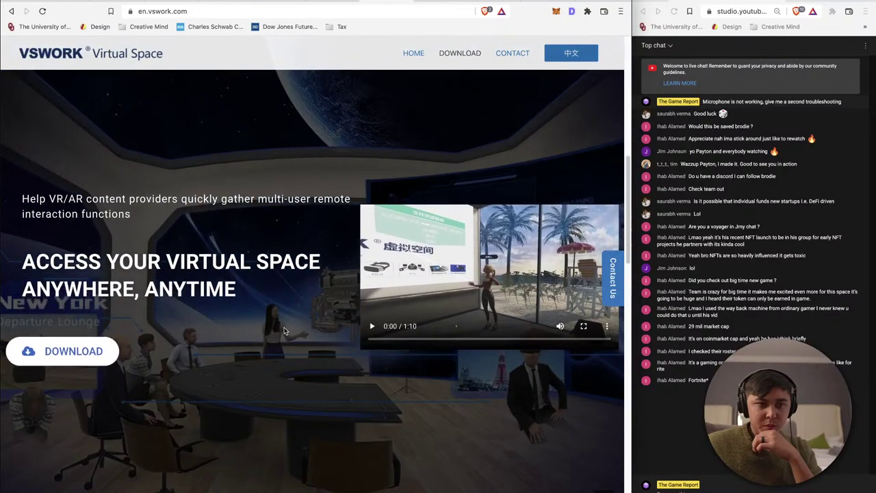
pyautogui.click(370, 319)
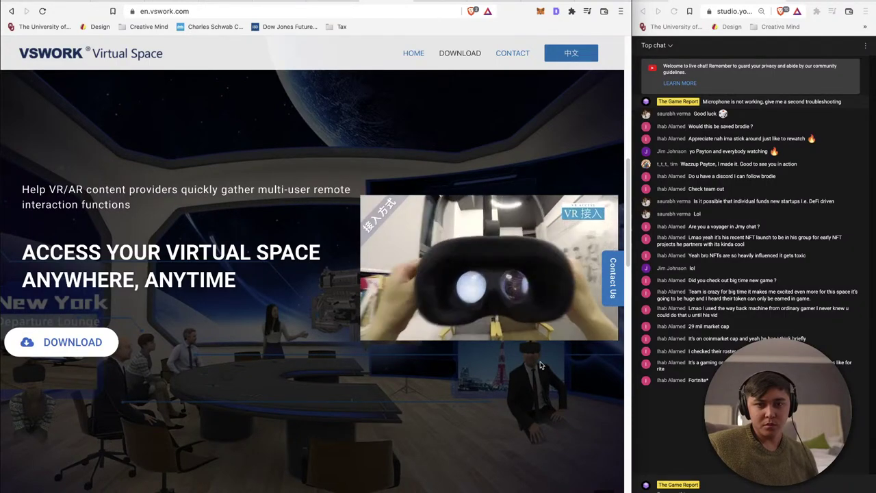
pyautogui.moveTo(517, 321)
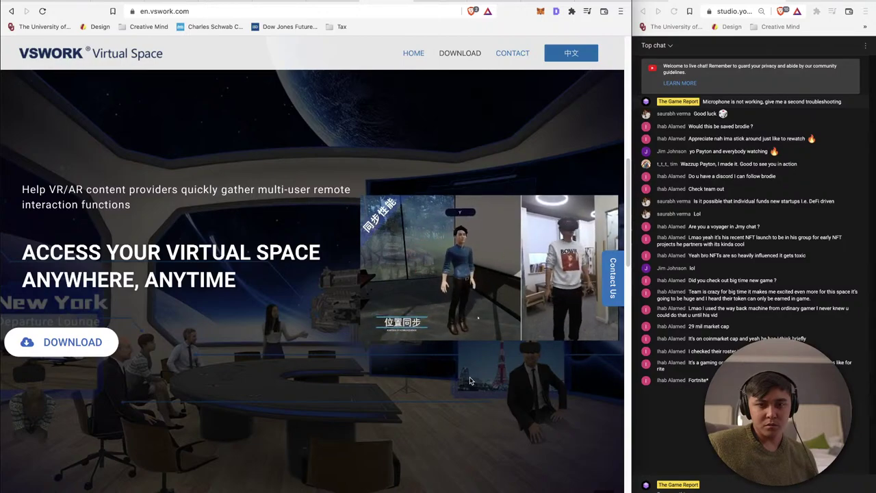
pyautogui.moveTo(497, 332)
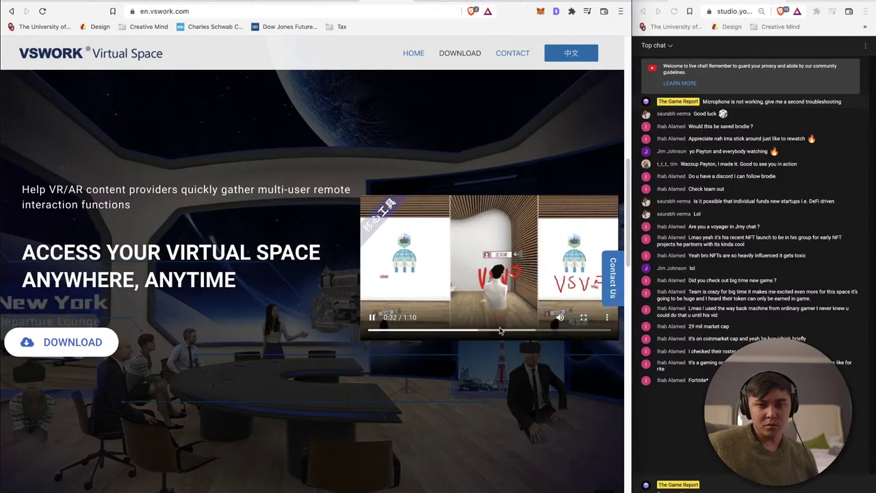
pyautogui.click(523, 331)
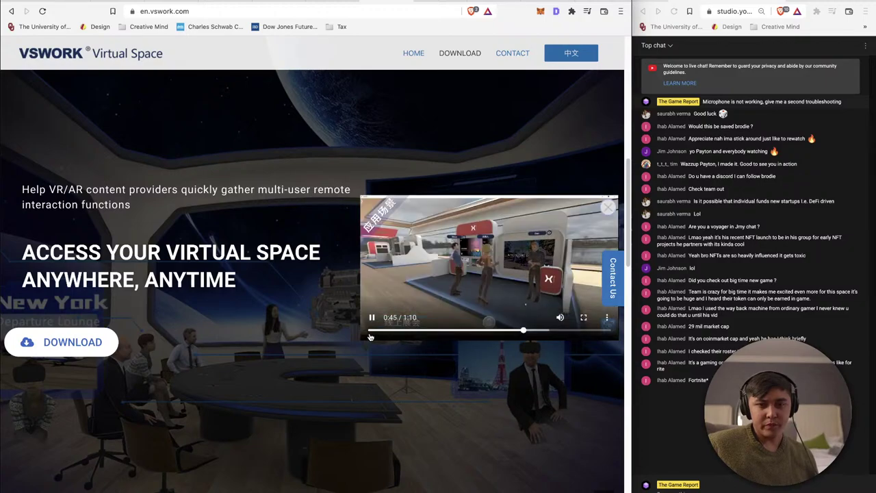
pyautogui.press('space')
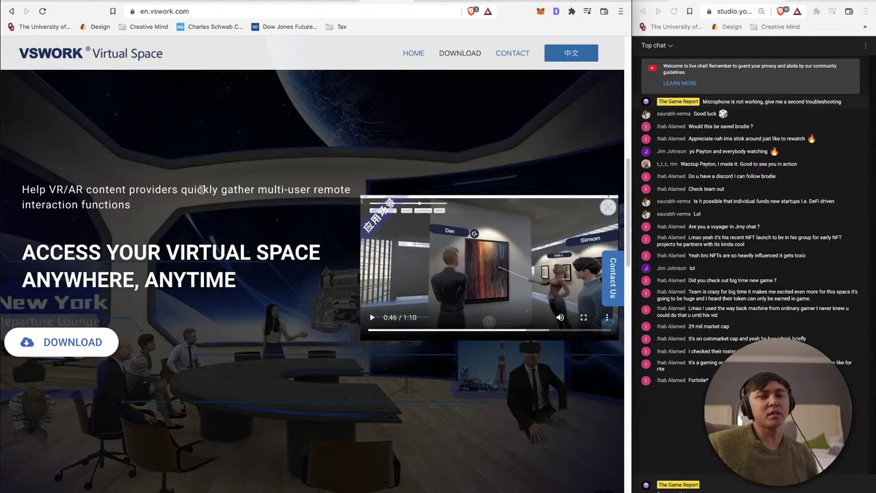
# Step: Skim the rest of the VSWORK home page down to its application areas and partner list
pyautogui.scroll(-10, 284, 362)
pyautogui.scroll(-4, 284, 366)
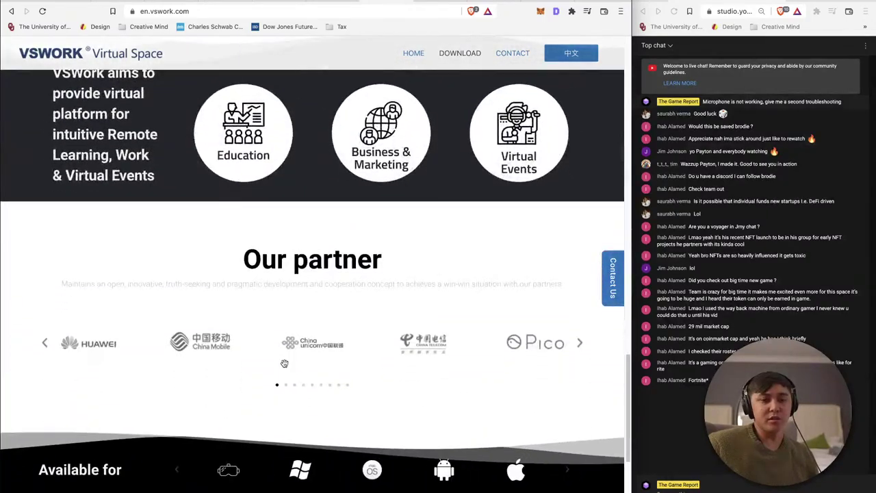
pyautogui.scroll(15, 284, 362)
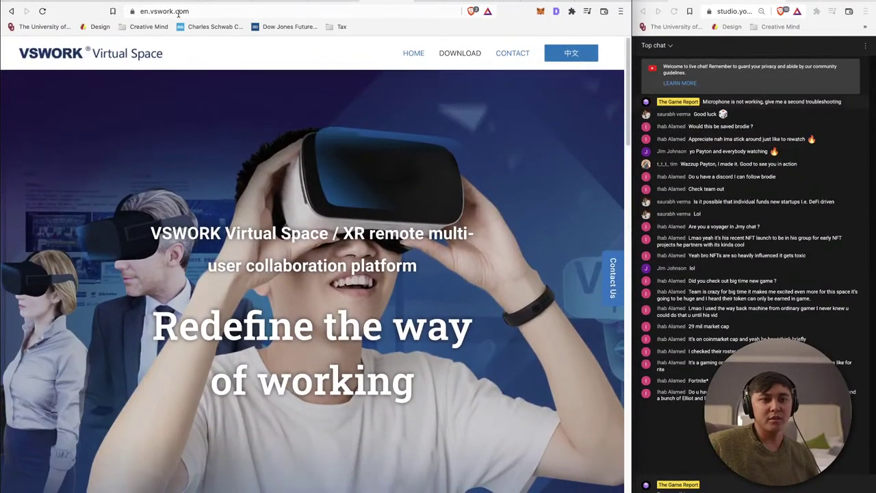
# Step: Load neosvr.com in place of the VSWORK site, check the whitepaper's Team page meanwhile, and return to the Neos site
pyautogui.click(178, 11)
pyautogui.write('neos')
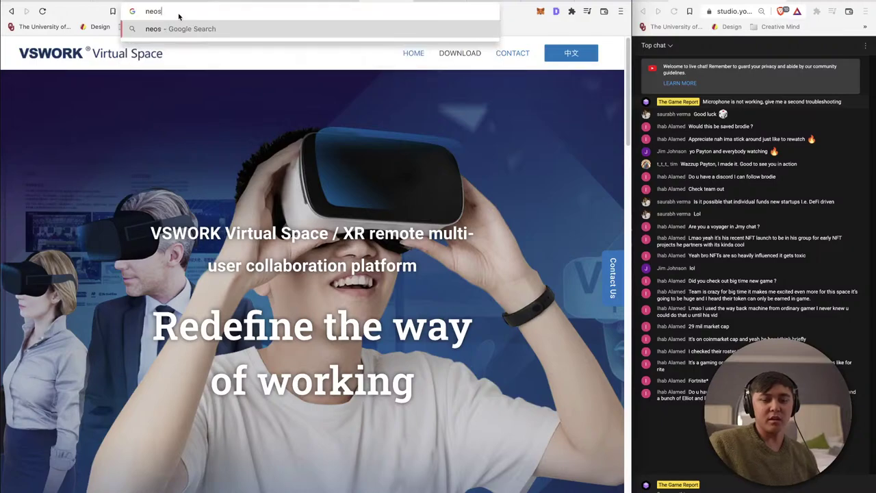
pyautogui.write('vr.com')
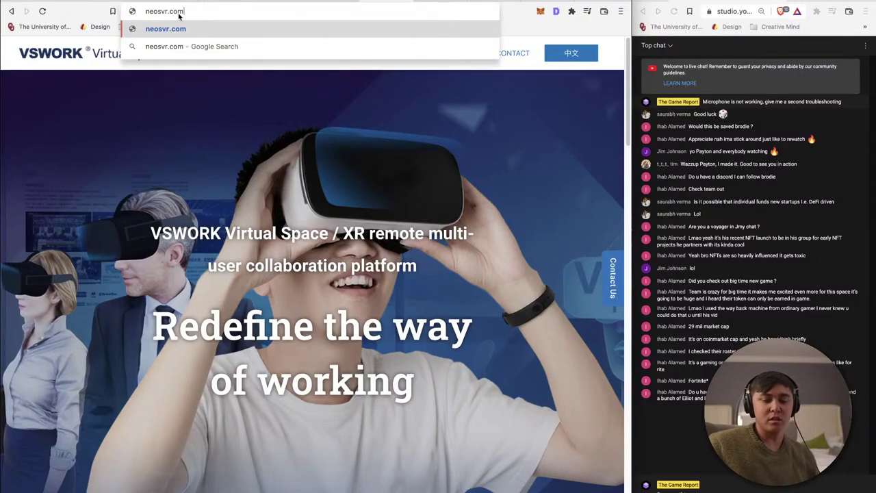
pyautogui.press('Return')
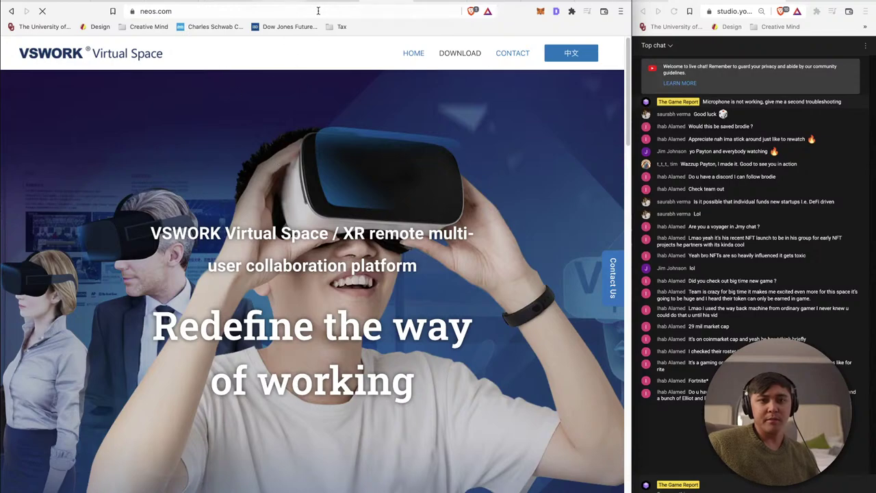
pyautogui.hotkey('ctrl', 'w')
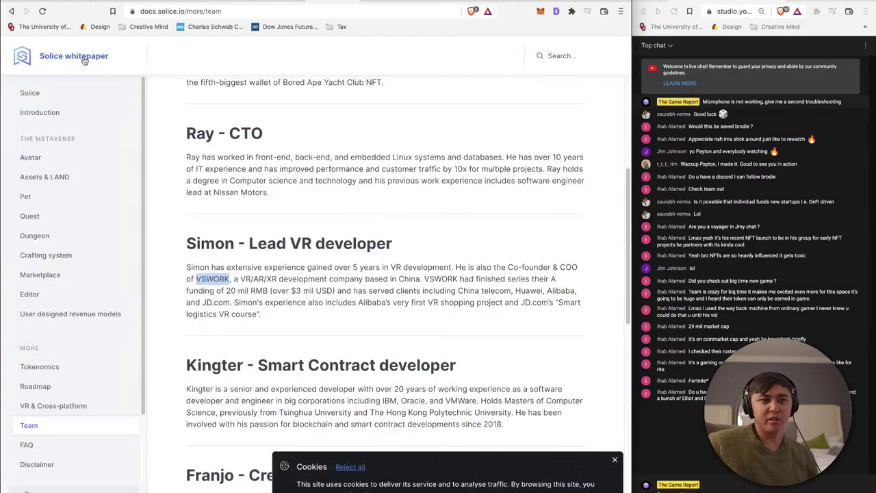
pyautogui.click(386, 2)
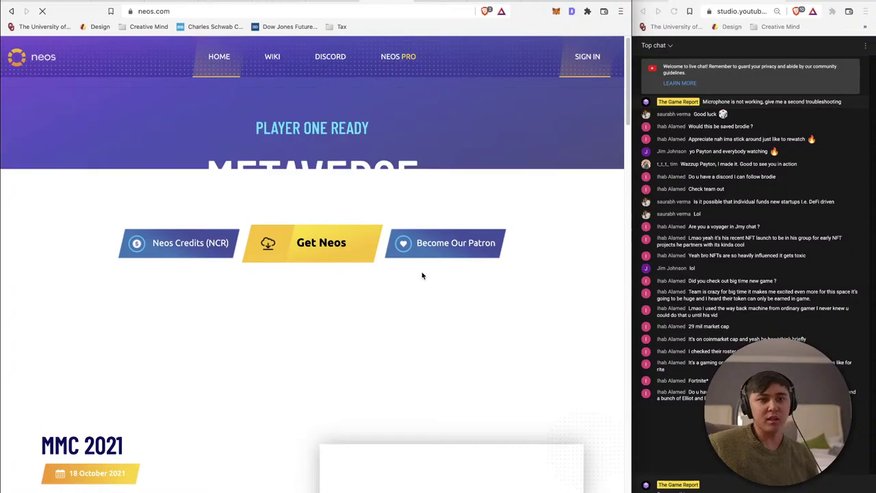
# Step: Look through the Neos home page's metaverse banner, MMC 2021 announcement and feature overview
pyautogui.scroll(-2, 376, 260)
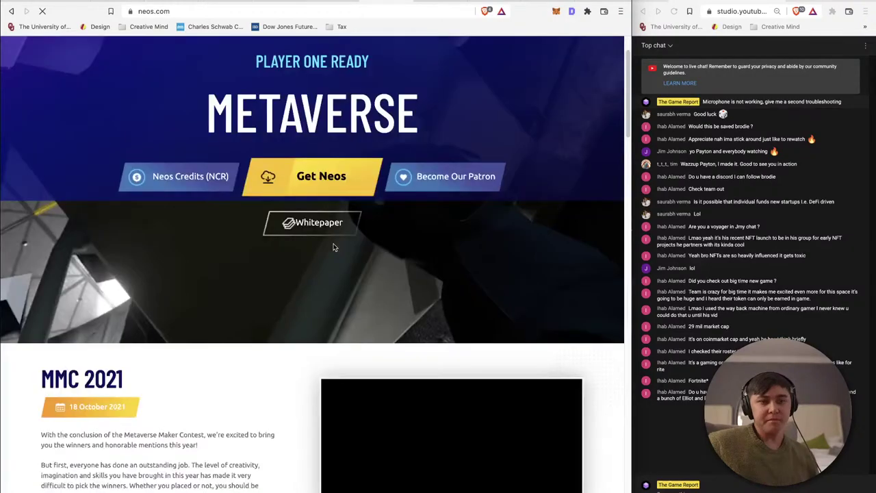
pyautogui.scroll(-2, 334, 247)
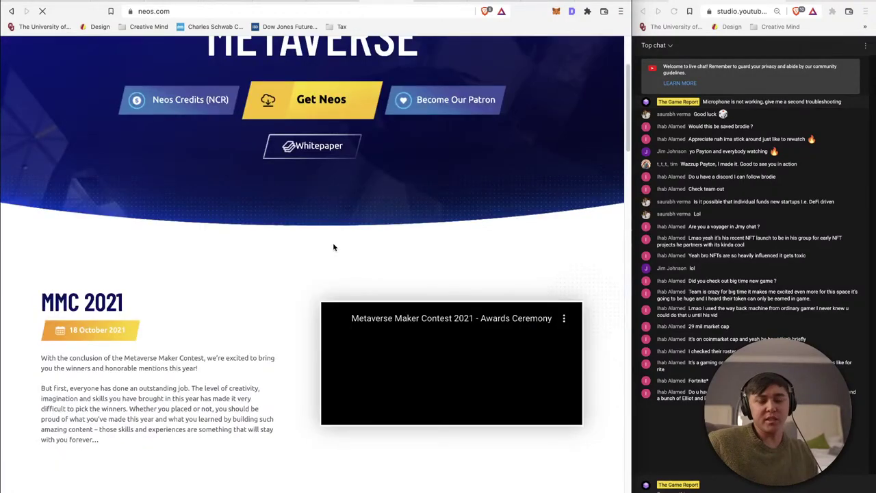
pyautogui.scroll(-1, 333, 247)
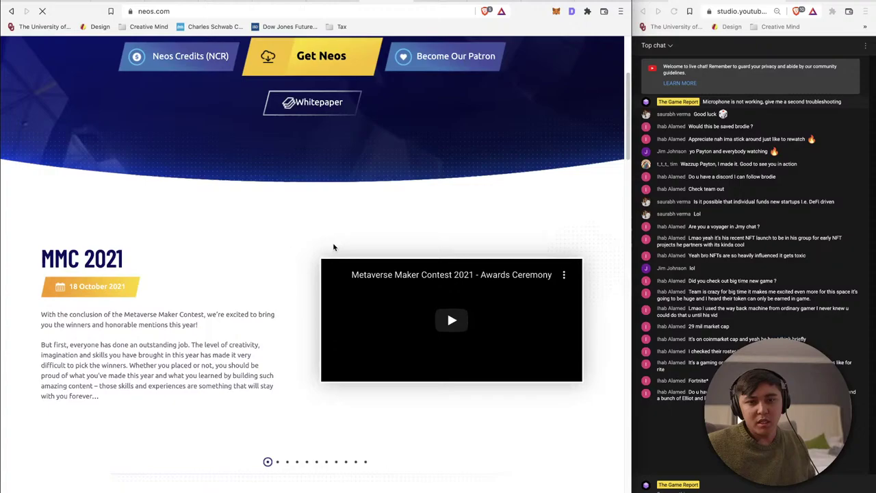
pyautogui.scroll(-1, 371, 305)
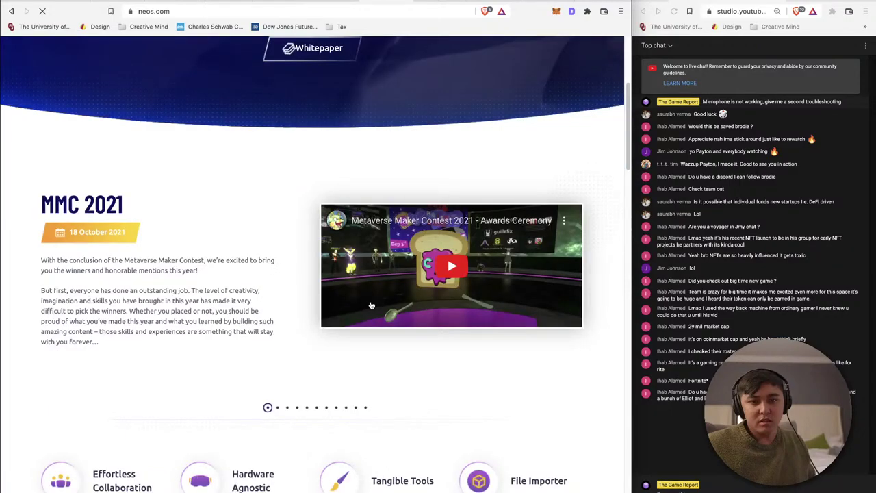
pyautogui.scroll(1, 410, 305)
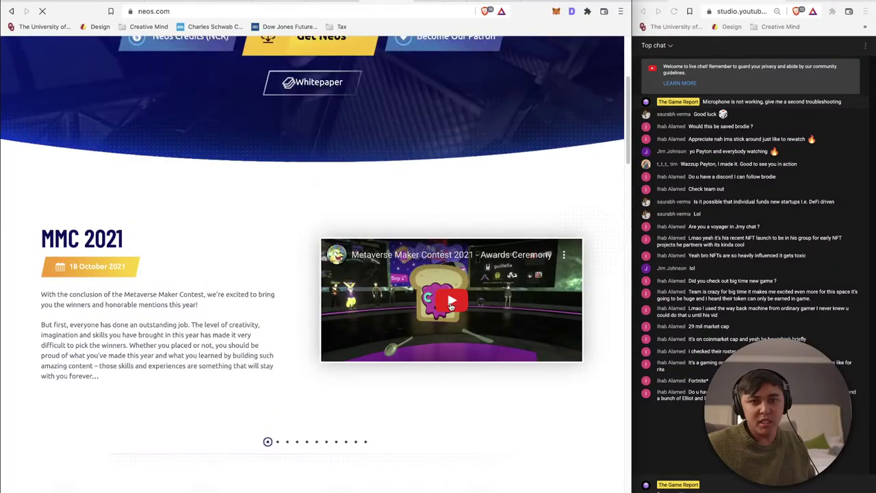
pyautogui.scroll(5, 451, 306)
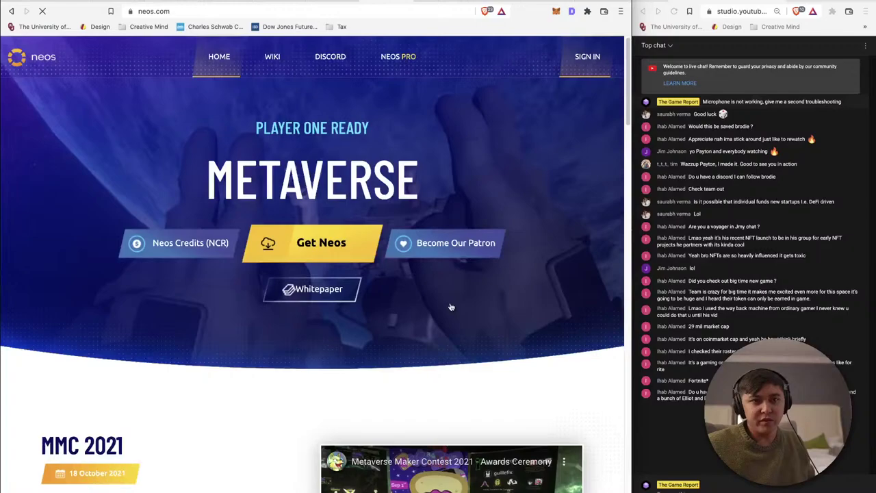
# Step: Play the Metaverse Maker Contest 2021 awards ceremony video on the Neos home page, open its quality options, skip to about 26:31 and pause
pyautogui.scroll(-4, 451, 307)
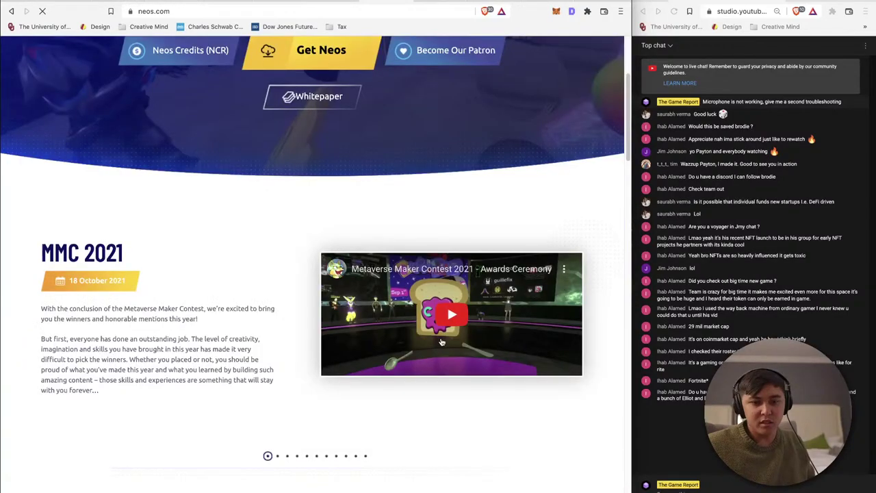
pyautogui.click(441, 341)
pyautogui.scroll(-1, 425, 342)
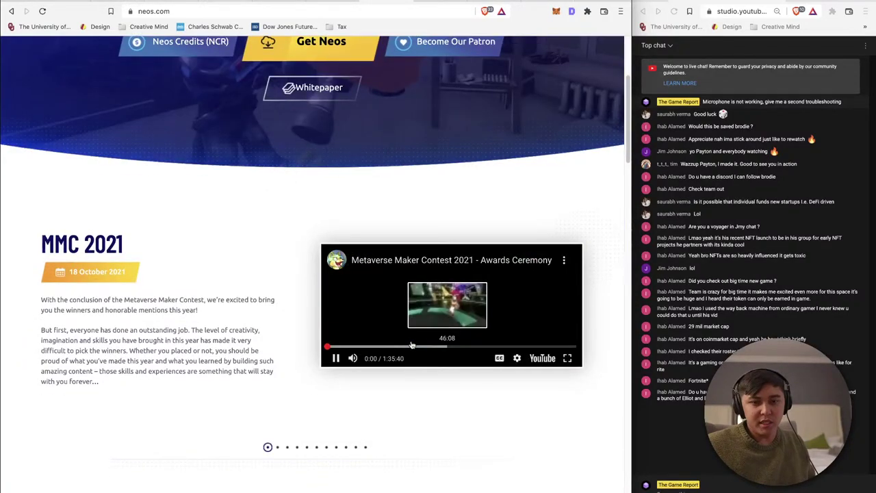
pyautogui.click(516, 357)
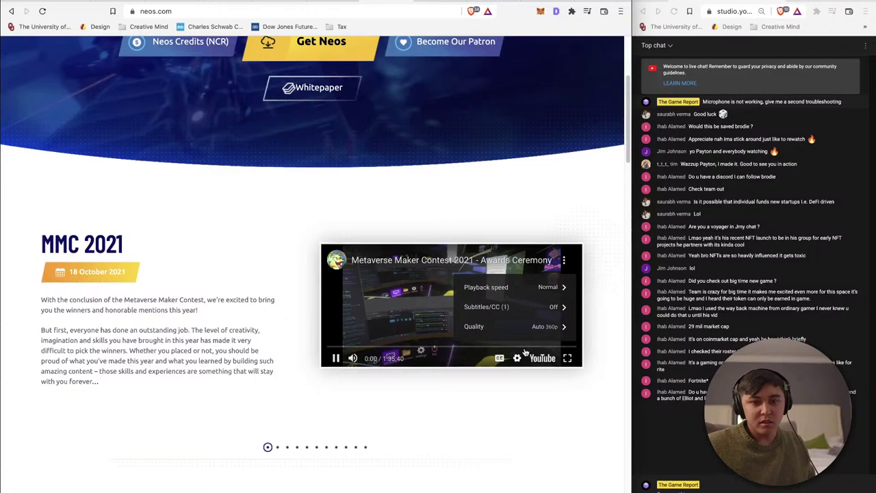
pyautogui.click(474, 326)
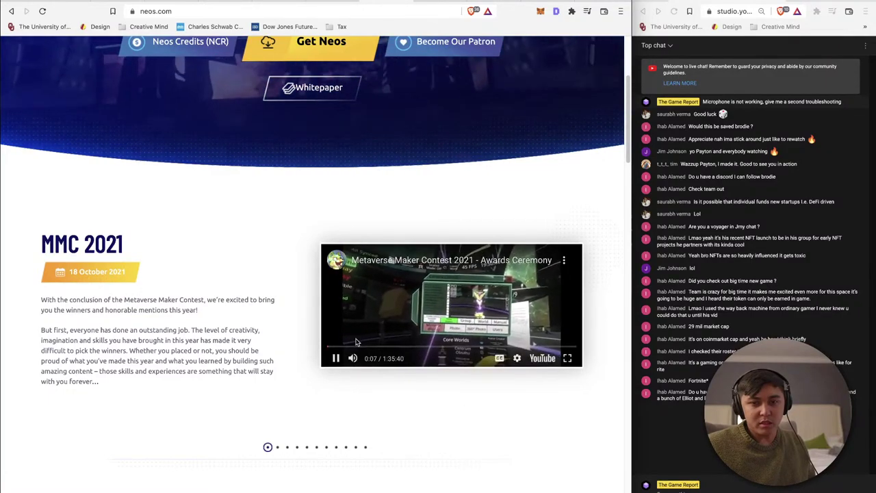
pyautogui.click(353, 347)
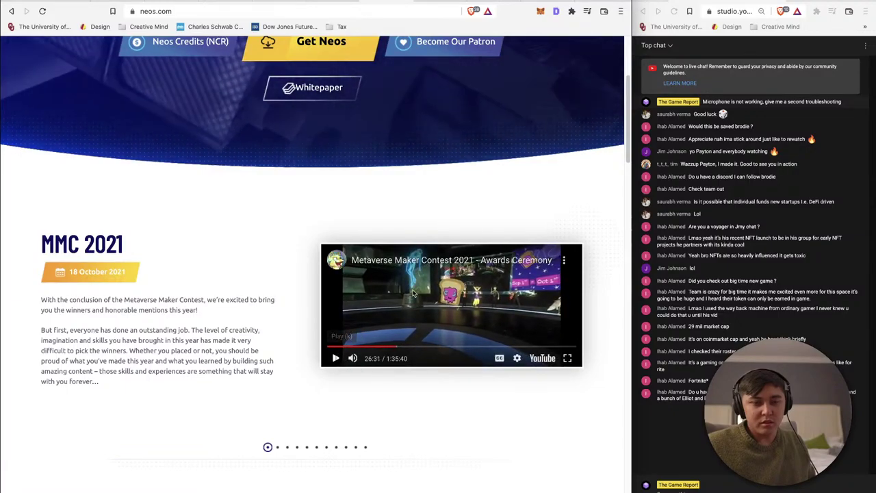
# Step: Skim the Neos feature list and short demo videos, and return to the metaverse banner at the start of the home page
pyautogui.scroll(-5, 253, 324)
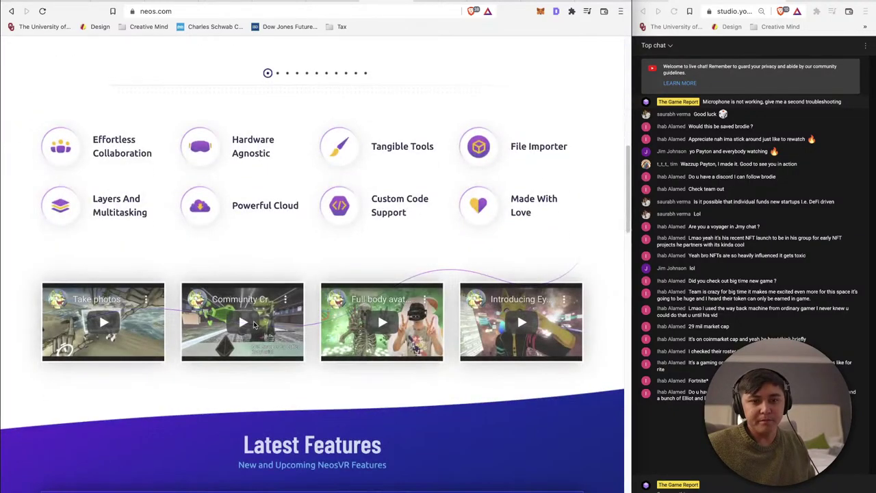
pyautogui.scroll(-1, 253, 321)
pyautogui.scroll(6, 248, 153)
pyautogui.scroll(2, 249, 154)
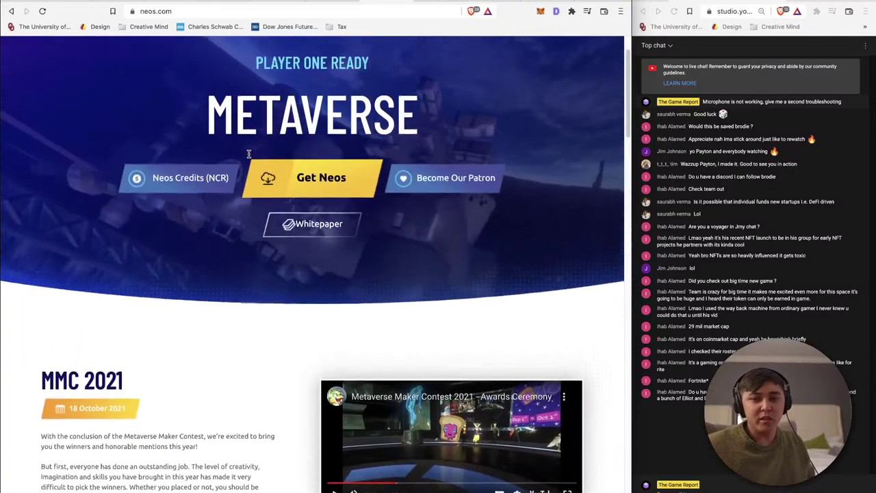
pyautogui.scroll(2, 249, 154)
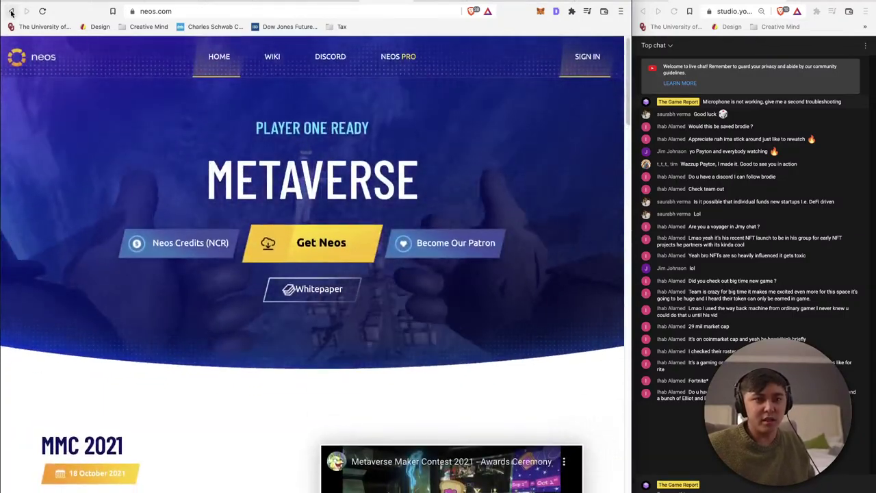
# Step: Go back through the VSWORK site to its Google search results and close the Amazon Assistant popup
pyautogui.click(10, 11)
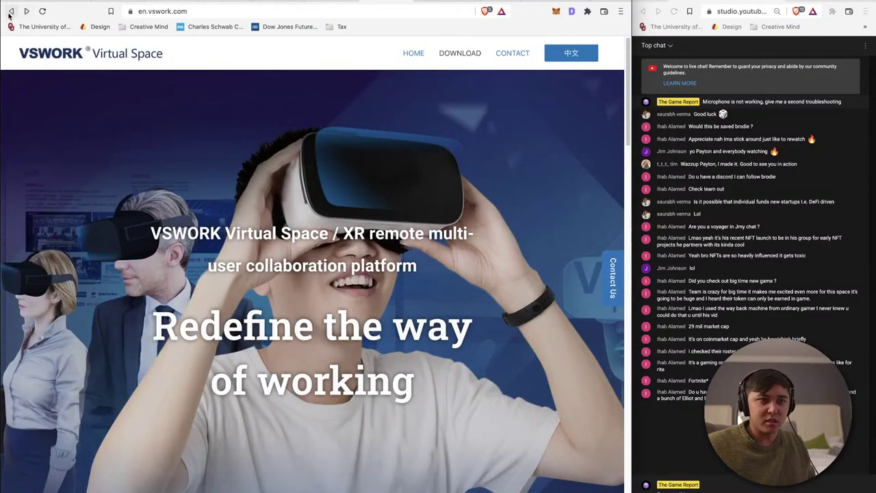
pyautogui.click(11, 12)
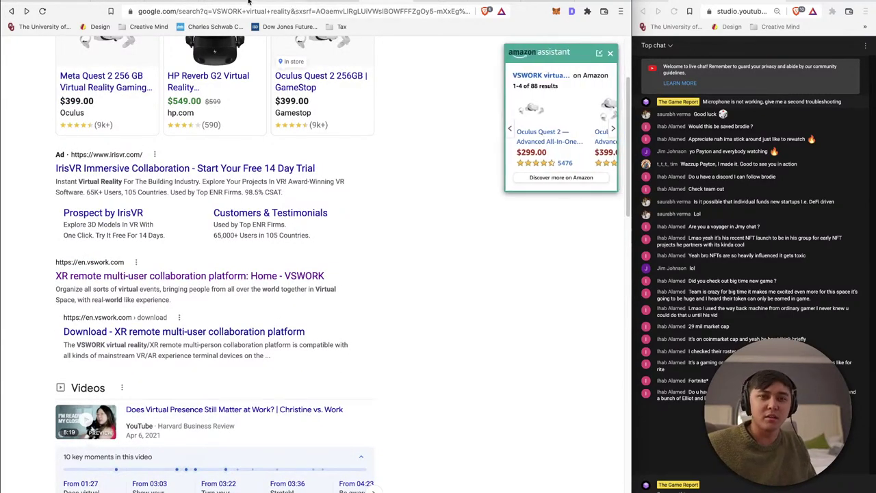
pyautogui.click(609, 54)
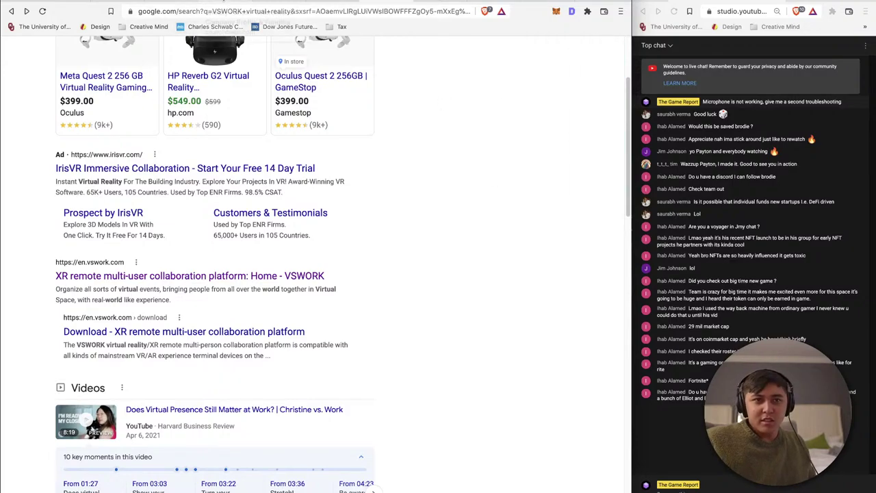
# Step: Revisit the 4.93 x 100,000,000 calculation and the Solice whitepaper's Team page, and bring up HubSpot's TAM SAM SOM article
pyautogui.click(362, 3)
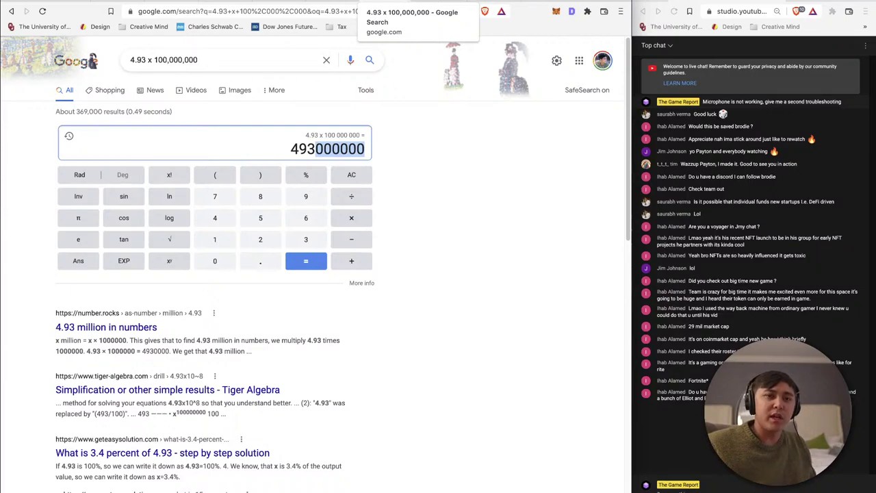
pyautogui.click(373, 194)
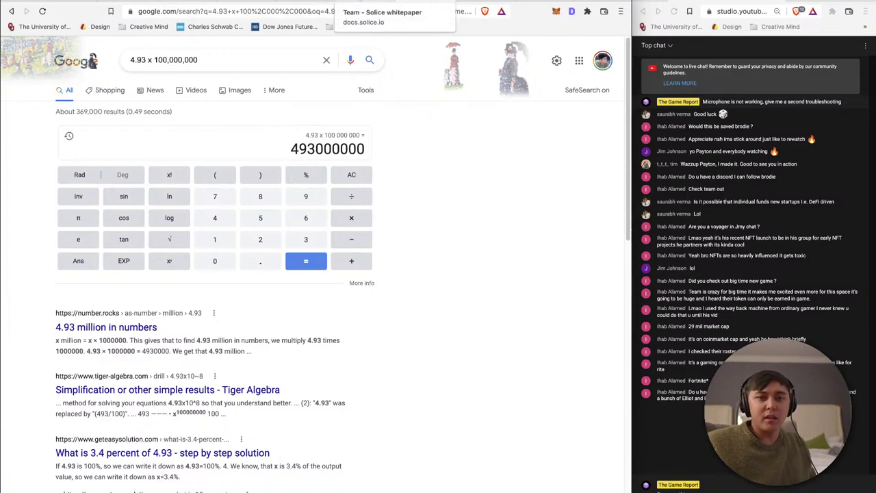
pyautogui.click(356, 3)
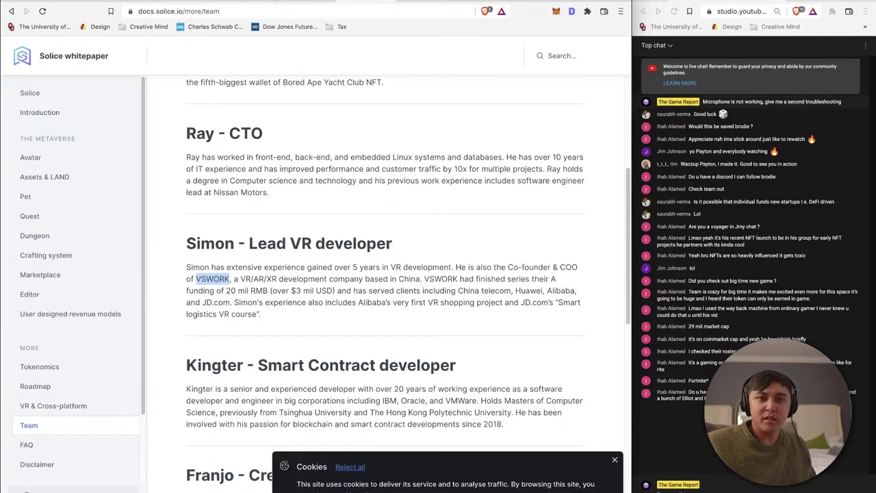
pyautogui.click(311, 2)
pyautogui.moveTo(7, 294)
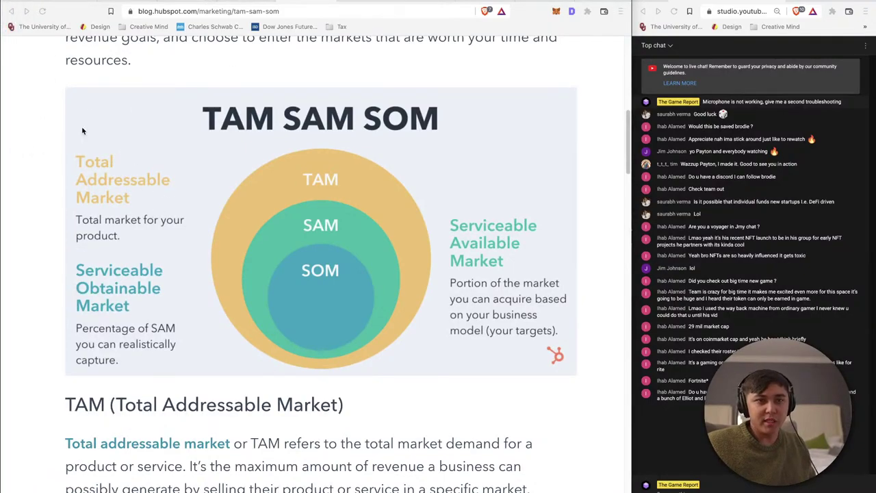
# Step: Switch to Excel and open the recent workbook HEV Investment Research Dashboard Base
pyautogui.click(65, 0)
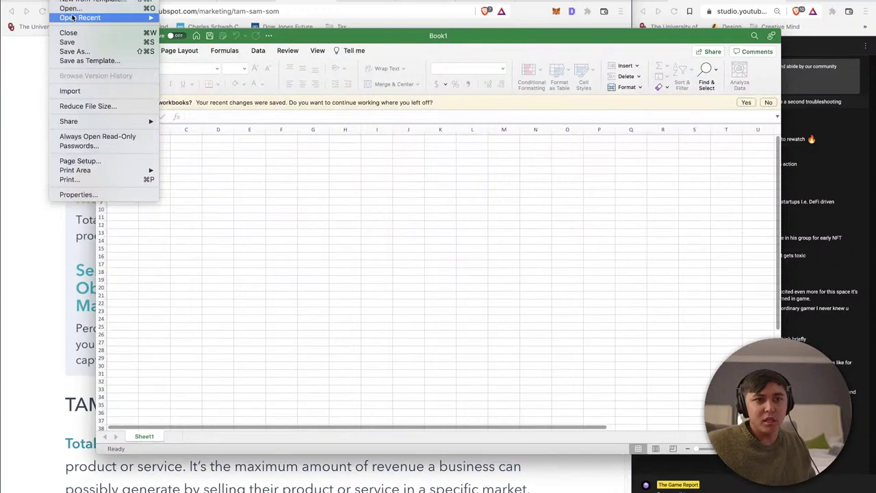
pyautogui.moveTo(103, 18)
pyautogui.click(227, 19)
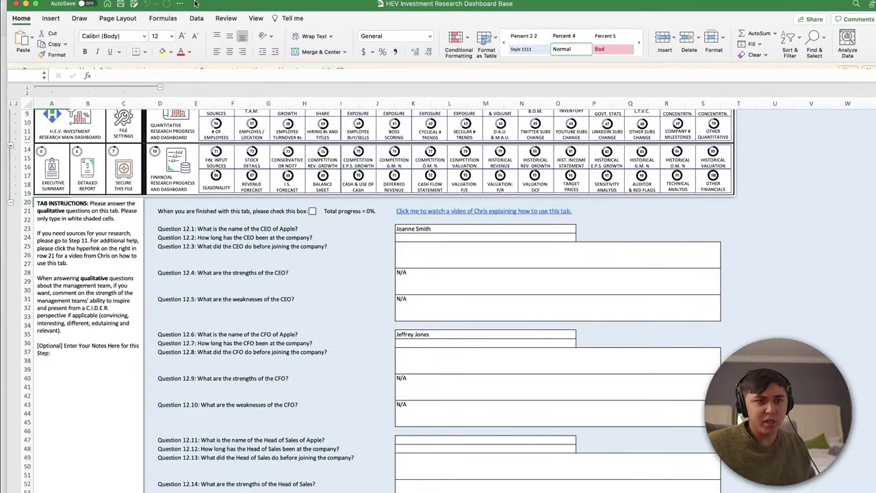
# Step: View the dashboard's step 11 qualitative input sources and return to step 12, Management/CIDER/Board
pyautogui.scroll(2, 263, 190)
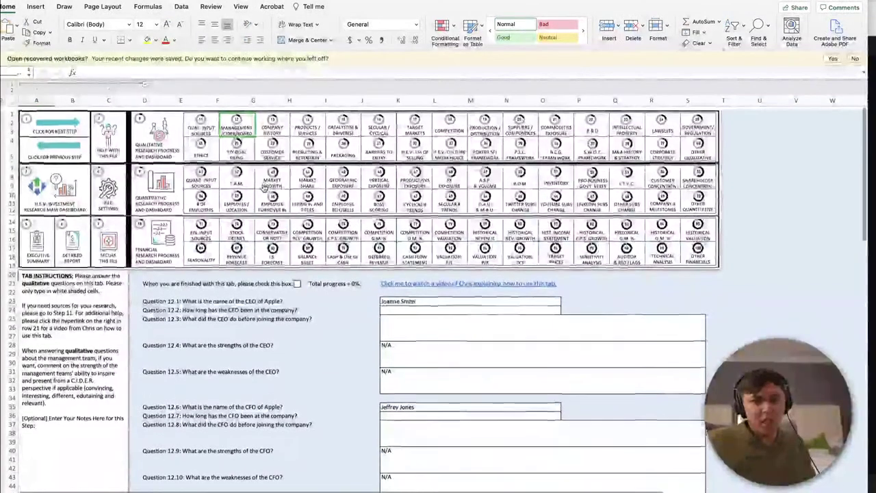
pyautogui.click(205, 121)
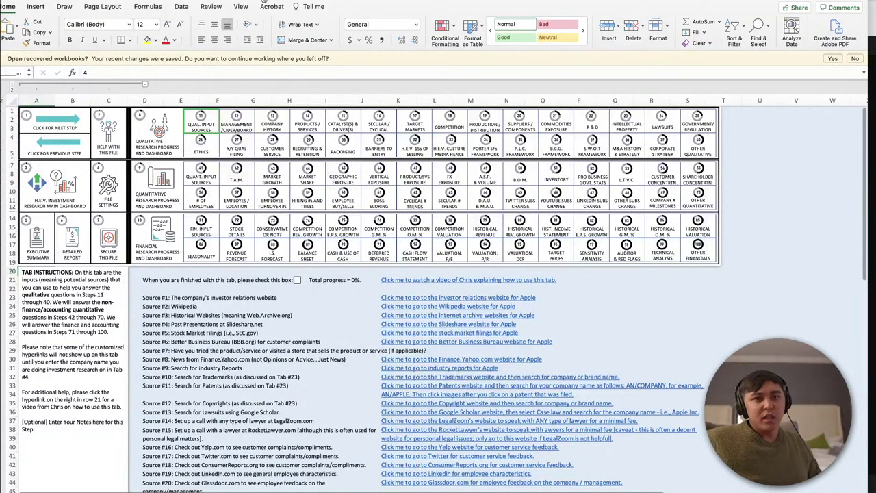
pyautogui.press('Right')
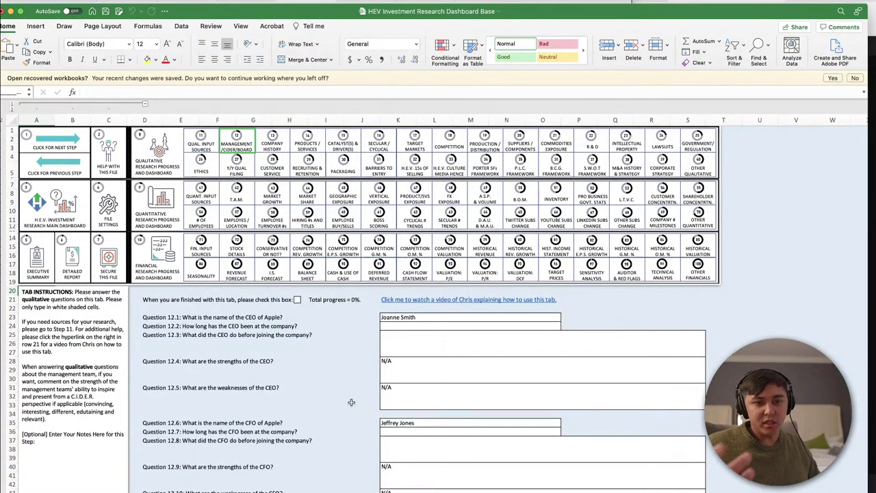
# Step: Review the tab instructions and the CEO and CFO questions, 12.1 to 12.10, on the management tab
pyautogui.scroll(-2, 351, 402)
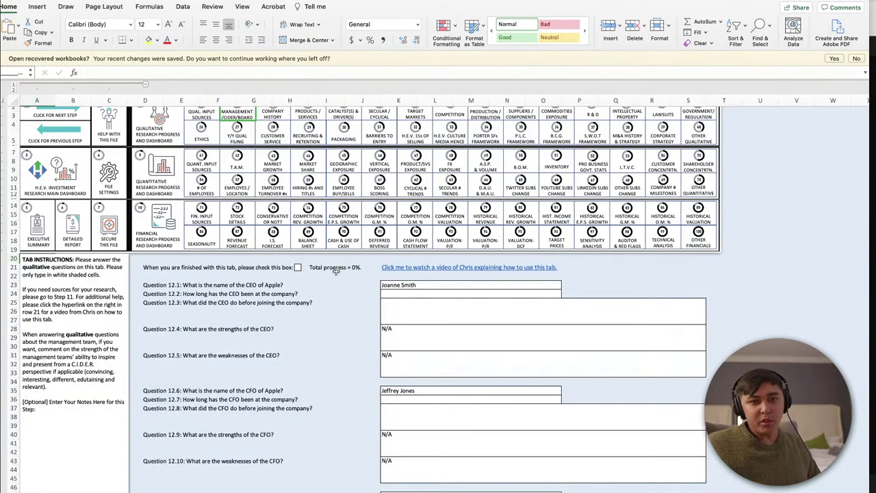
pyautogui.scroll(2, 335, 270)
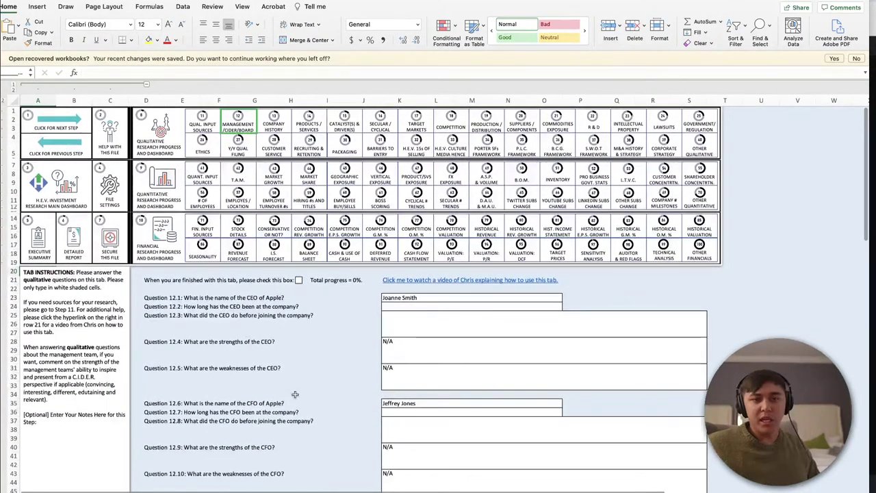
pyautogui.scroll(-1, 304, 383)
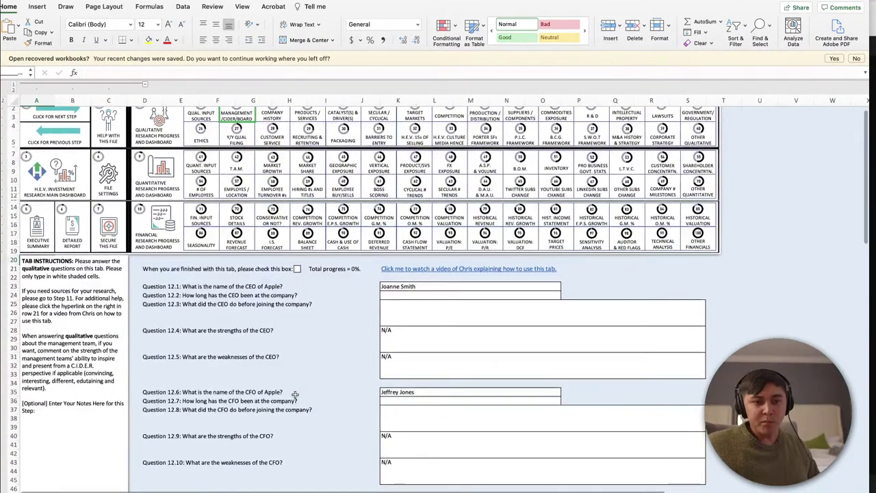
pyautogui.scroll(-4, 317, 365)
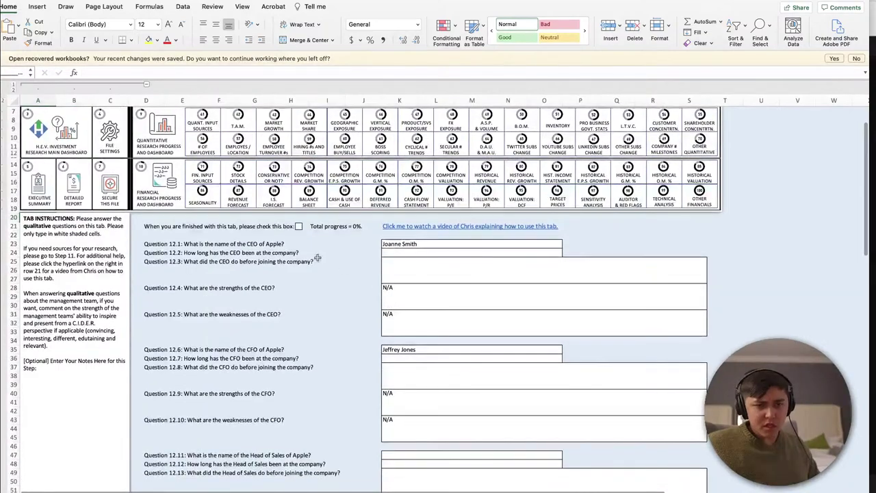
pyautogui.scroll(-1, 268, 284)
pyautogui.scroll(6, 263, 273)
pyautogui.scroll(-4, 253, 246)
pyautogui.scroll(-2, 252, 246)
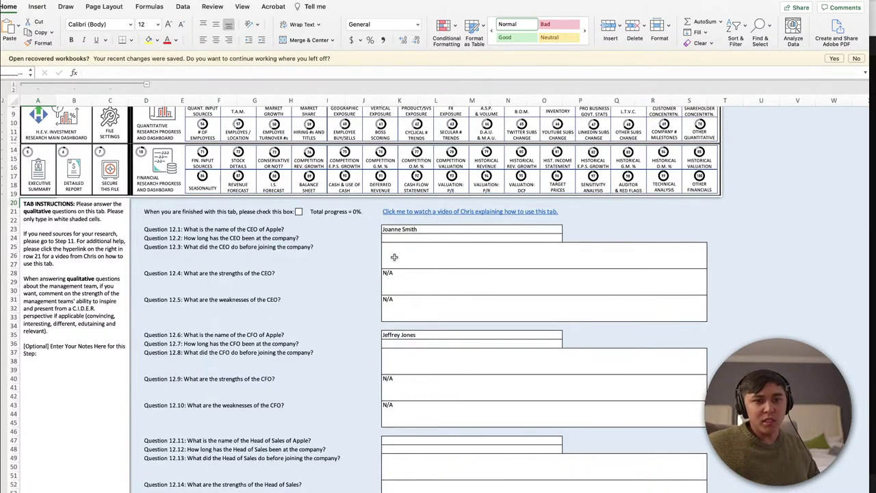
pyautogui.scroll(-1, 407, 260)
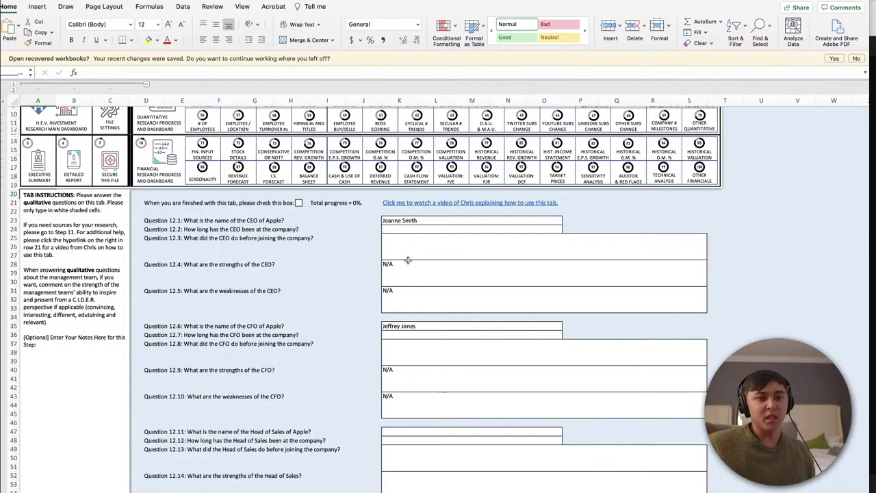
# Step: Read the Head of Sales, Founder, whole-team and board member questions on the management tab, and return to the dashboard's step grid
pyautogui.scroll(-5, 407, 260)
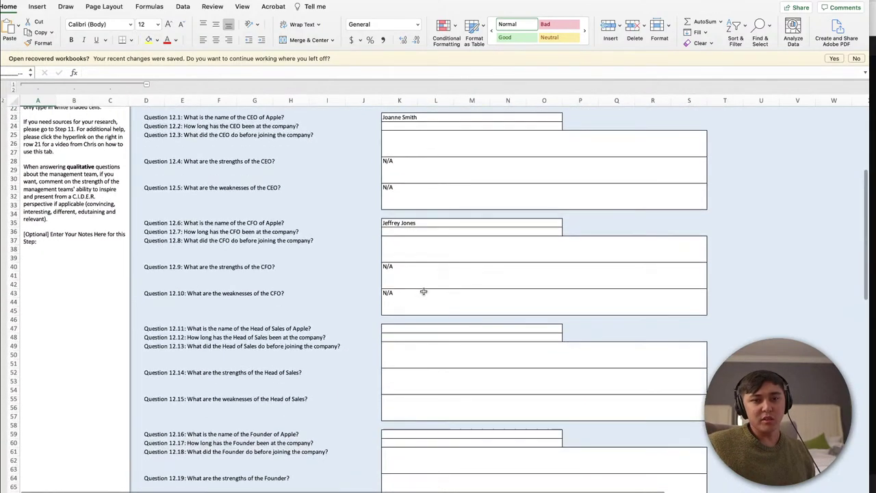
pyautogui.scroll(-1, 423, 291)
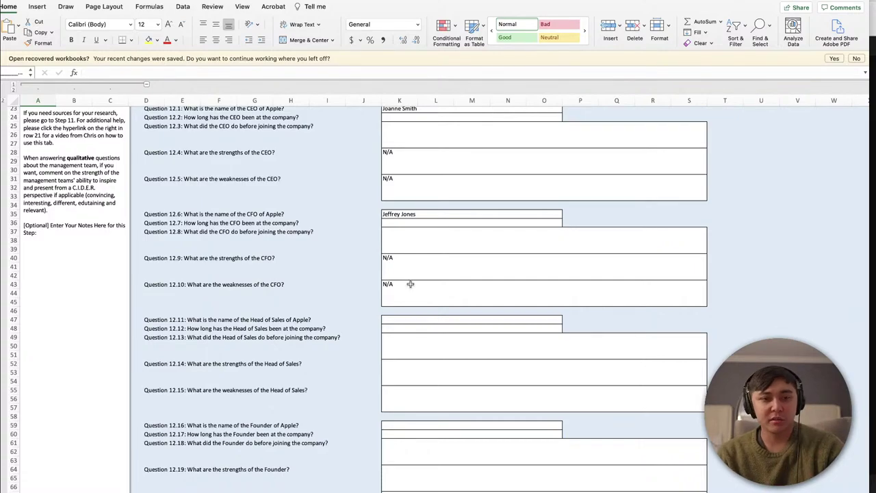
pyautogui.scroll(-1, 278, 249)
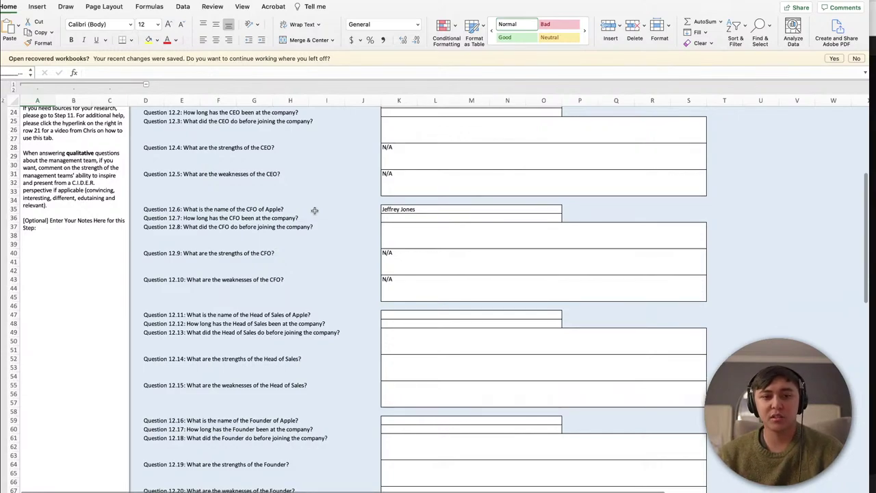
pyautogui.scroll(-1, 314, 210)
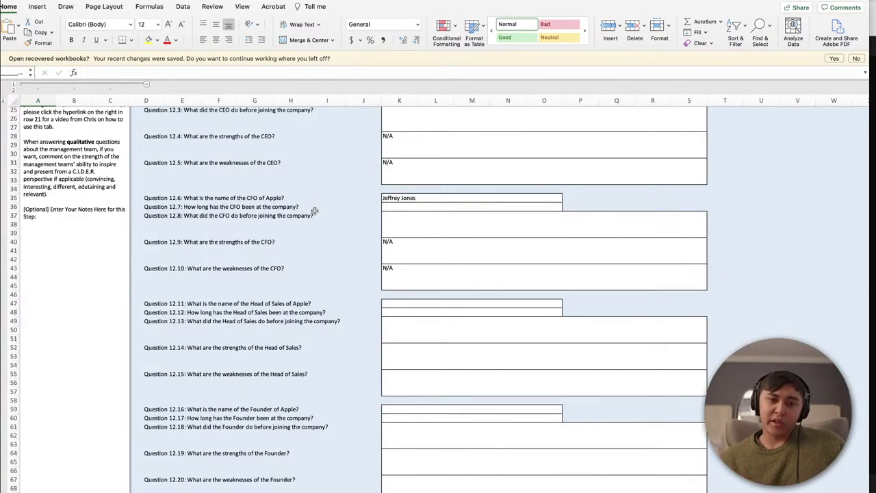
pyautogui.scroll(-6, 326, 364)
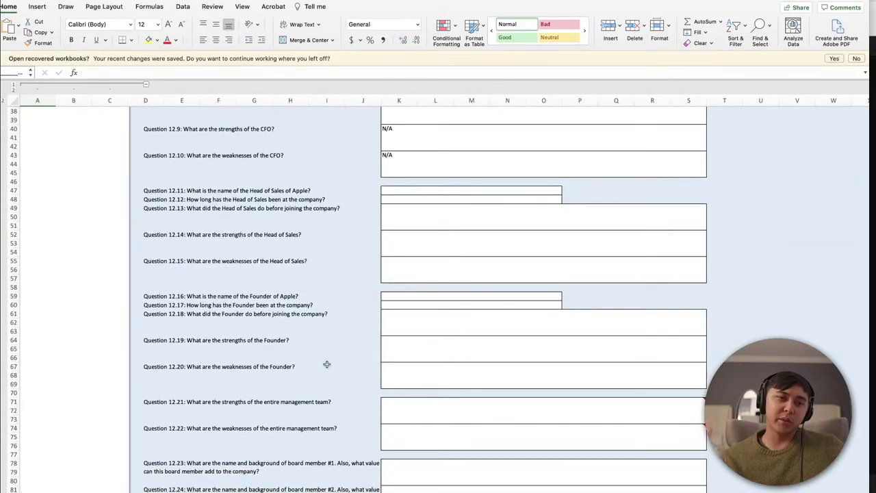
pyautogui.scroll(15, 326, 364)
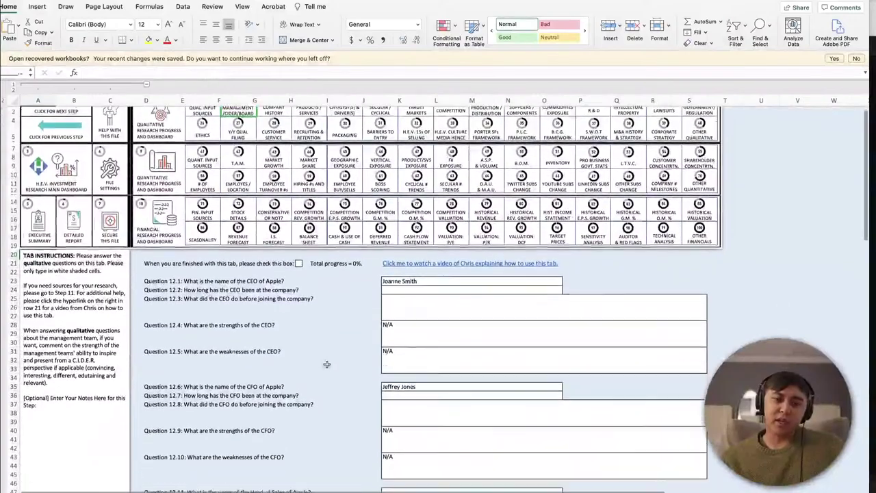
pyautogui.scroll(1, 326, 364)
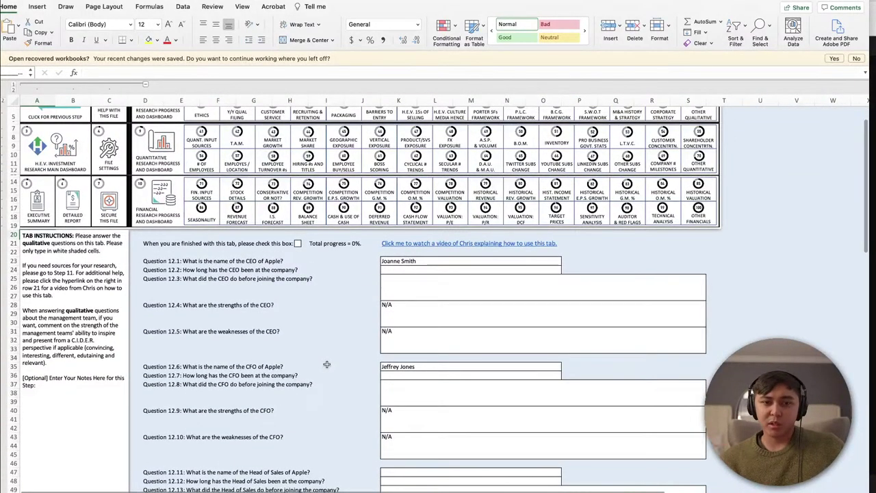
pyautogui.scroll(-14, 326, 364)
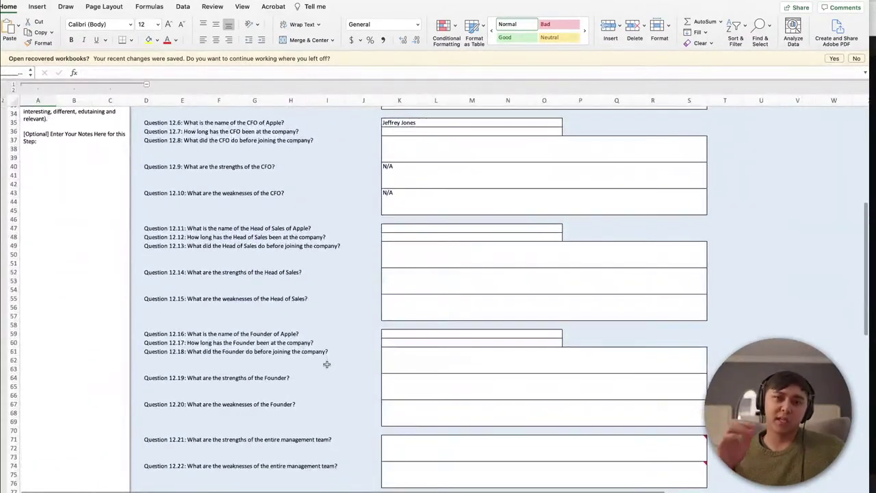
pyautogui.scroll(15, 326, 364)
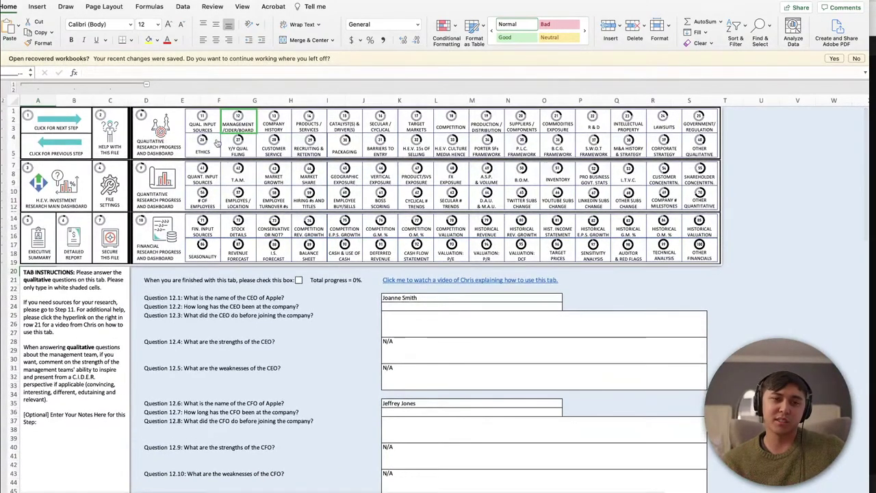
# Step: Go through the dashboard's steps 13 to 17: Company History, Products/Services, Catalyst(s) & Driver(s), Secular/Cyclical and Target Markets
pyautogui.click(274, 130)
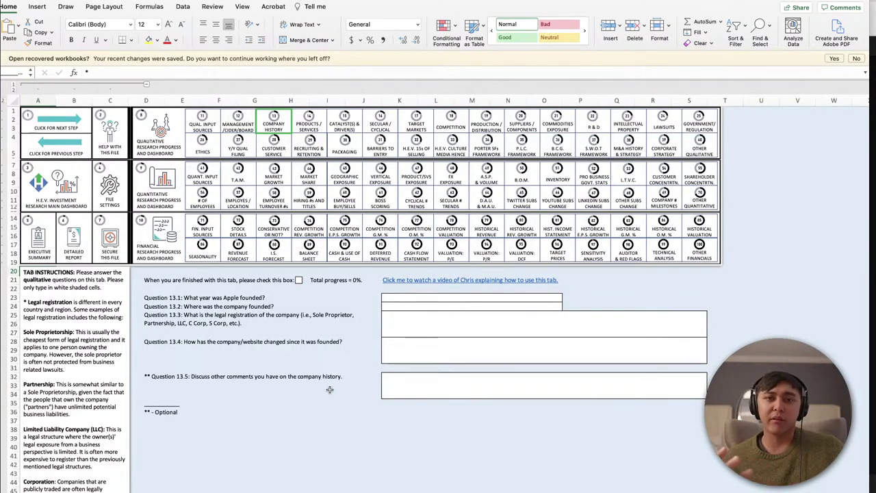
pyautogui.click(309, 118)
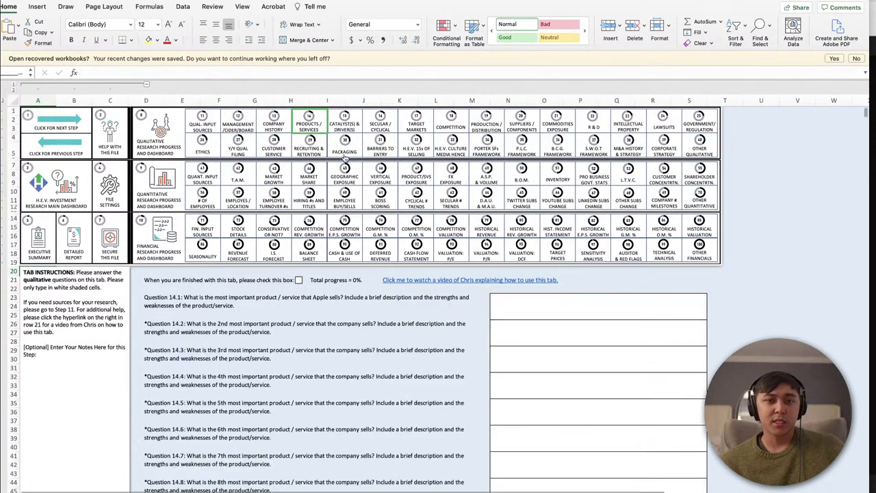
pyautogui.click(347, 115)
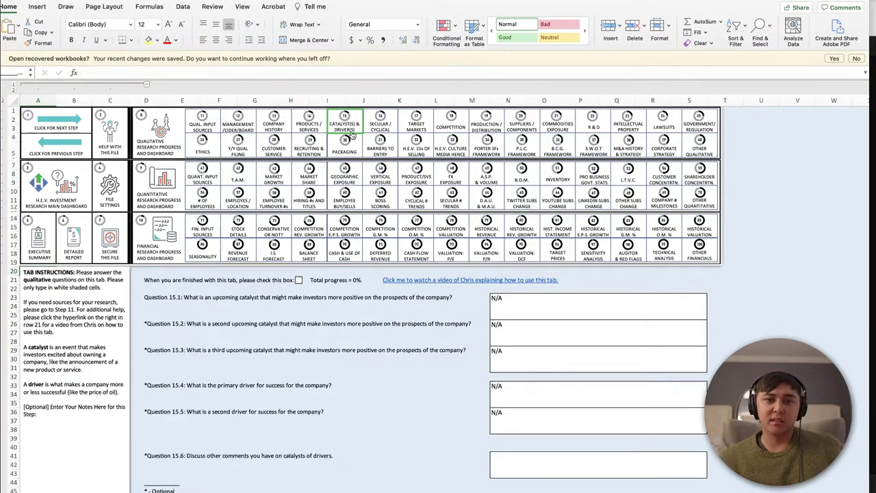
pyautogui.click(381, 125)
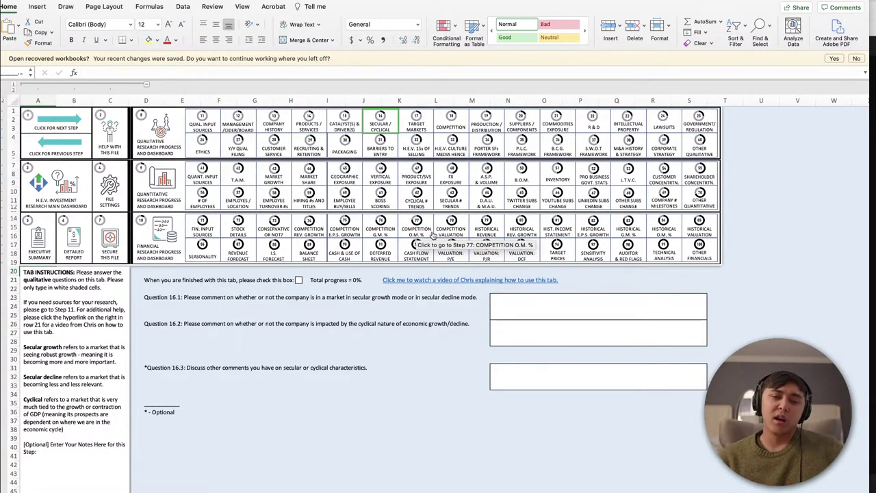
pyautogui.click(417, 124)
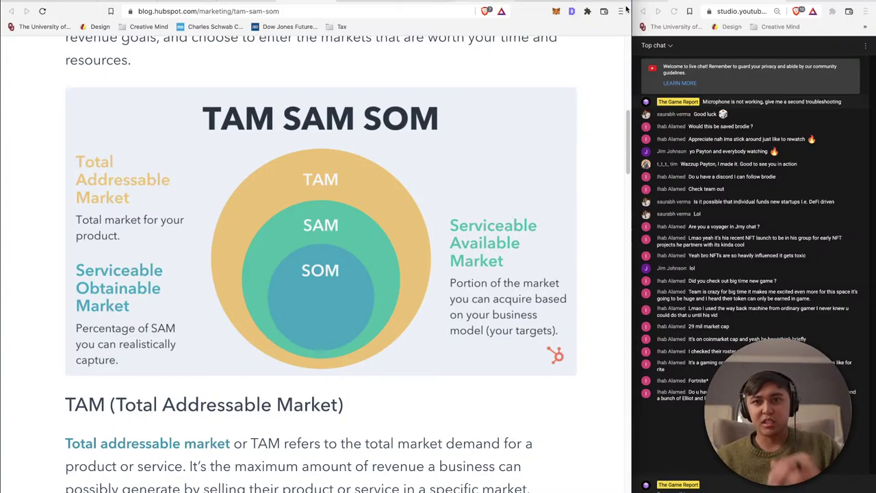
# Step: Search for "newzoo gaming report" in a new browser tab and open the Newzoo Global Games Market Report 2021 free version page
pyautogui.press('super+t')
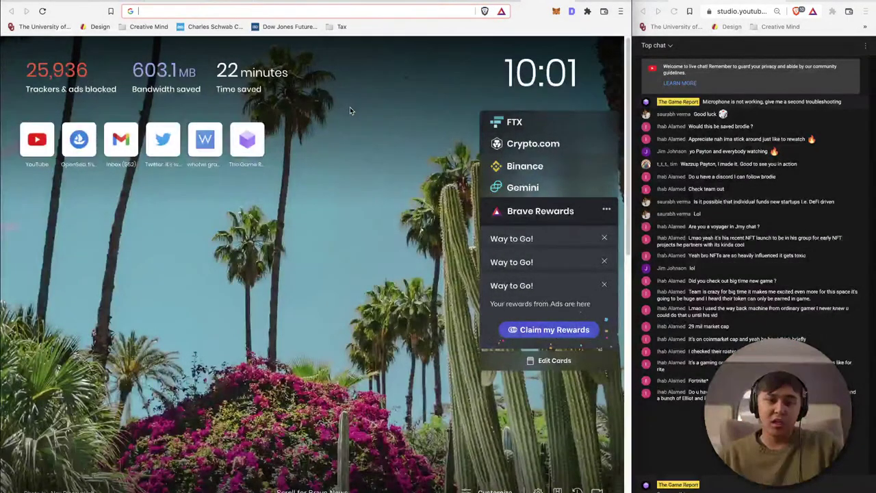
pyautogui.write('newzoo ')
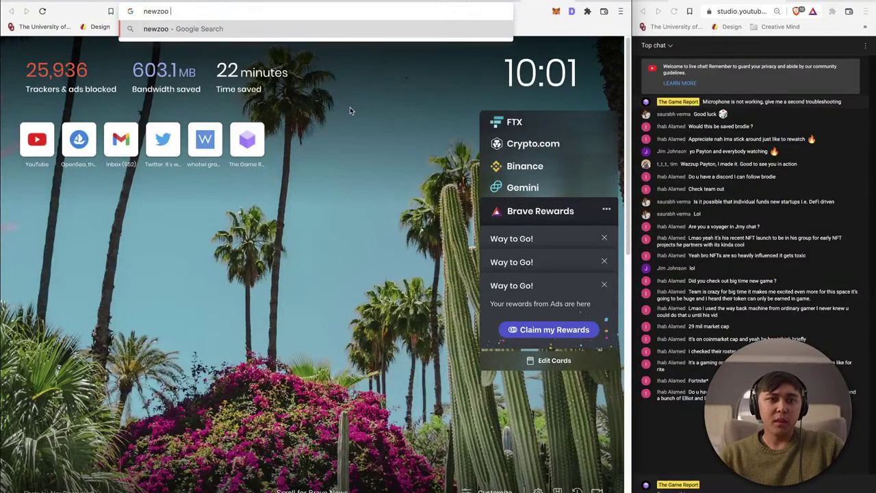
pyautogui.write('gaming report')
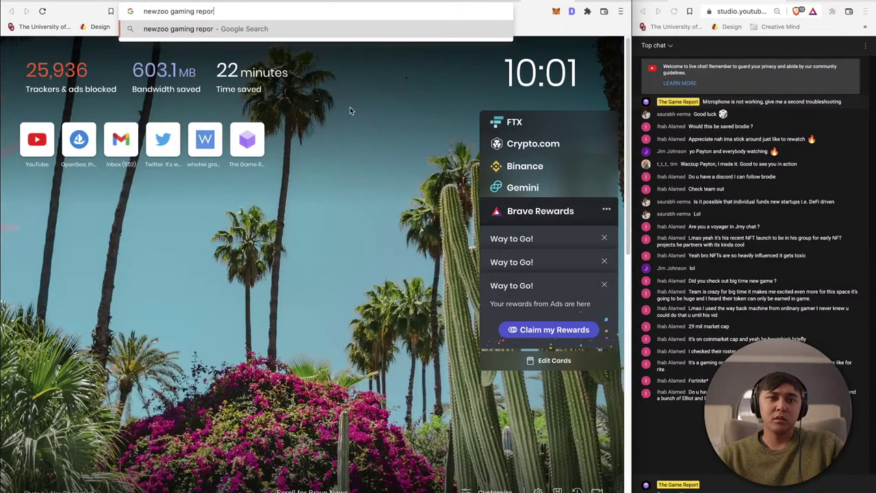
pyautogui.press('Return')
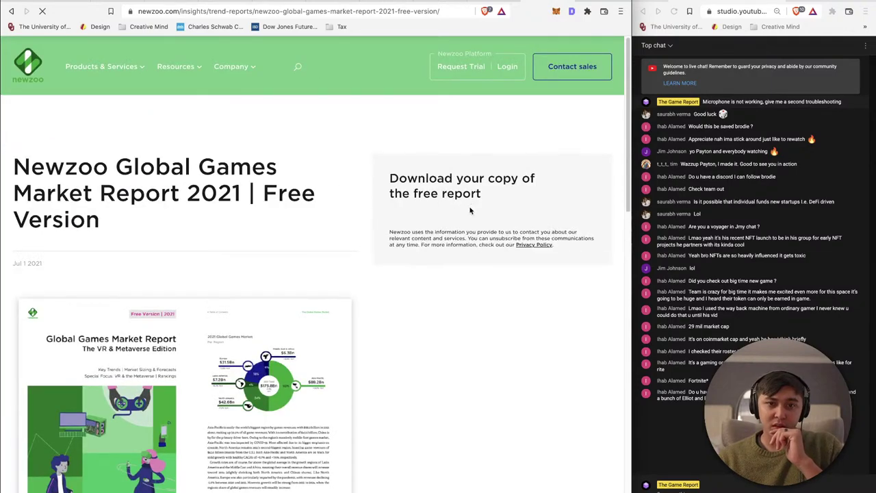
# Step: Skim the Newzoo report page, including the download form and the report highlights
pyautogui.scroll(-1, 449, 205)
pyautogui.scroll(-3, 424, 219)
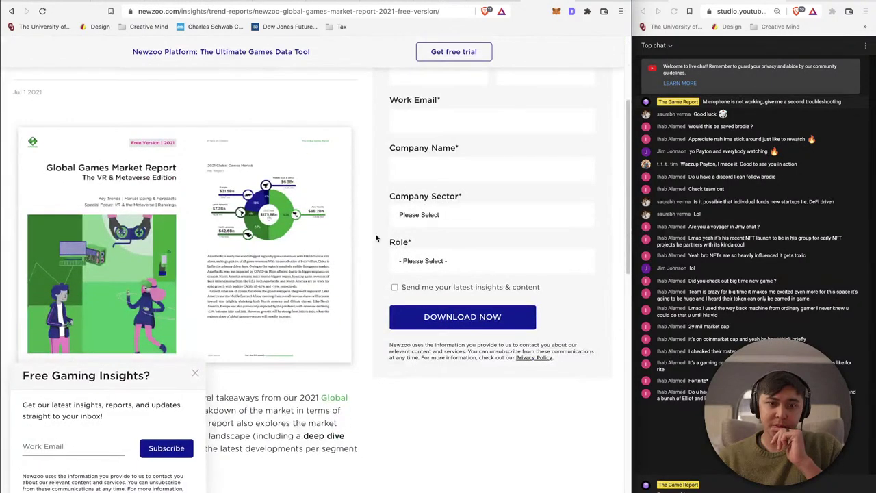
pyautogui.scroll(4, 376, 243)
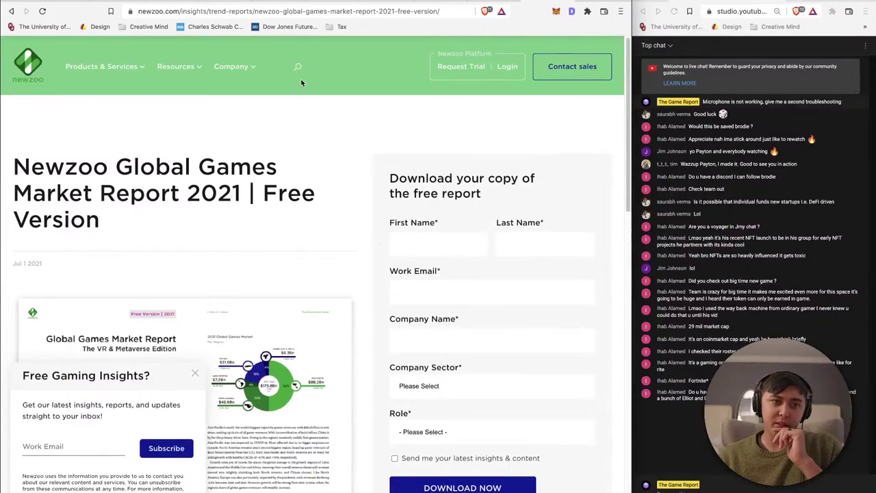
pyautogui.scroll(-15, 244, 221)
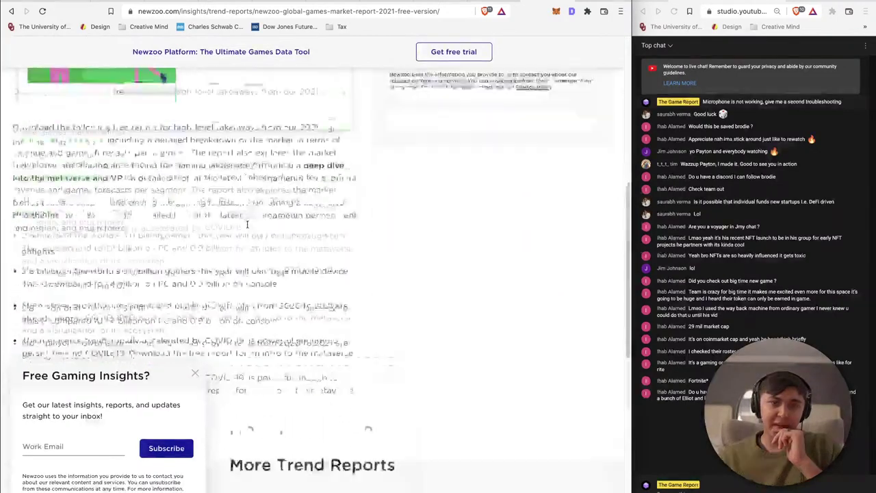
pyautogui.scroll(15, 248, 227)
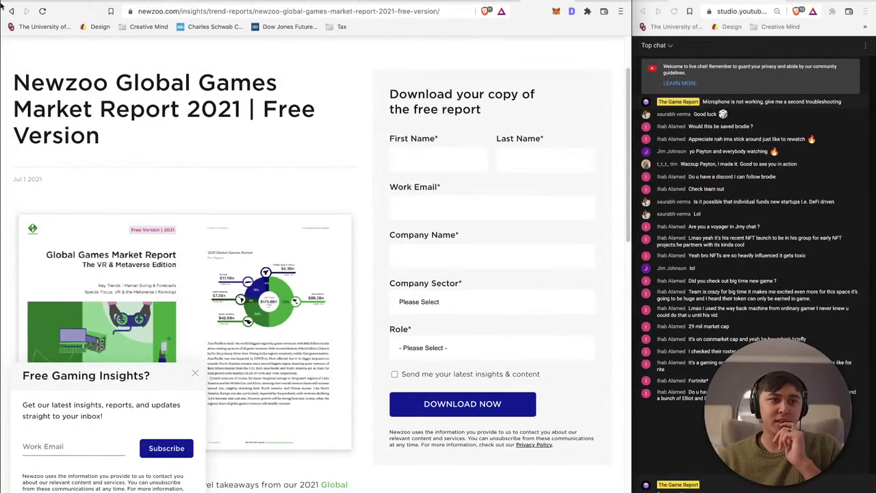
# Step: Open the PDF 2021_Free_Global_Games_Market_Report, skim to the Terminology section on page 10, and enter VR as the find text
pyautogui.moveTo(7, 374)
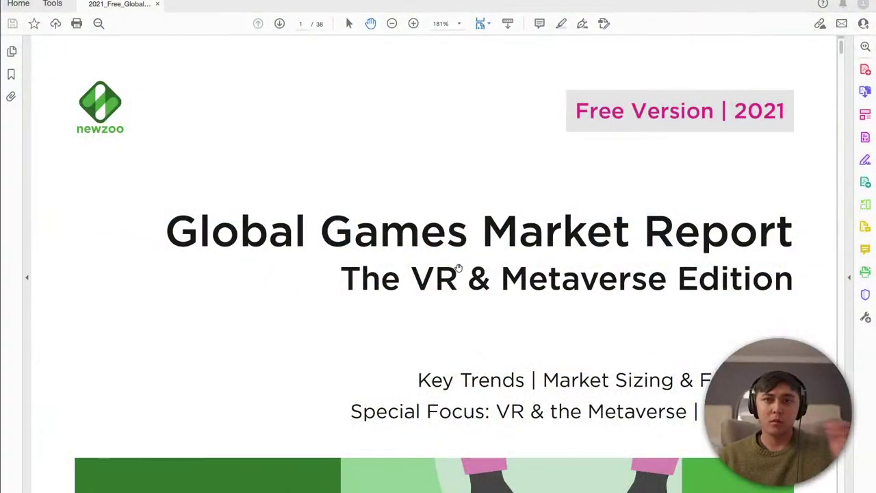
pyautogui.scroll(-3, 474, 352)
pyautogui.scroll(-15, 457, 237)
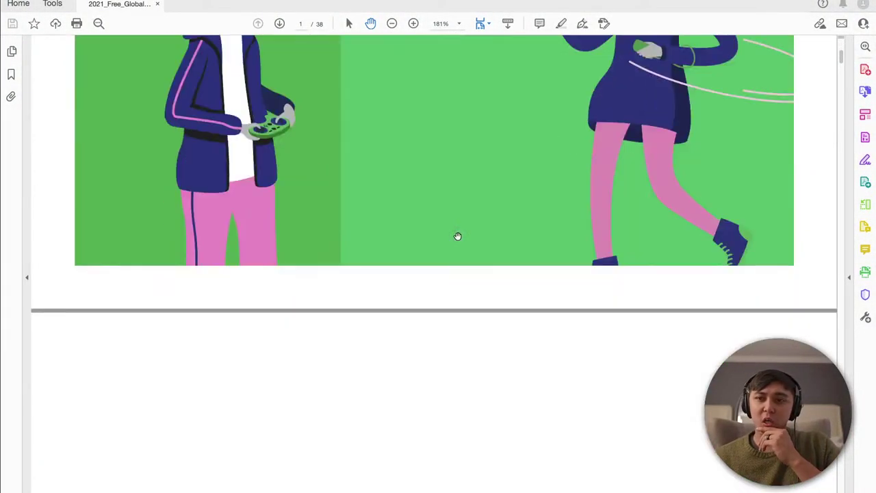
pyautogui.scroll(-20, 457, 236)
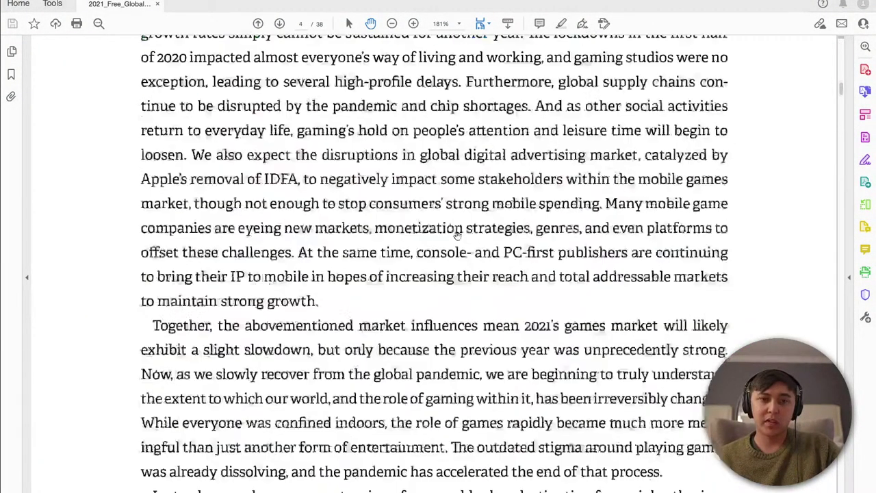
pyautogui.scroll(-15, 457, 236)
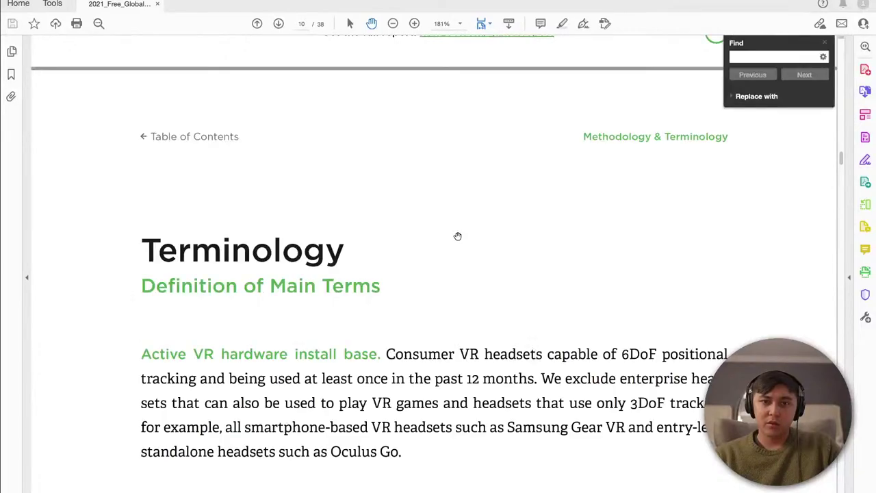
pyautogui.hotkey('ctrl', 'f')
pyautogui.write('VR')
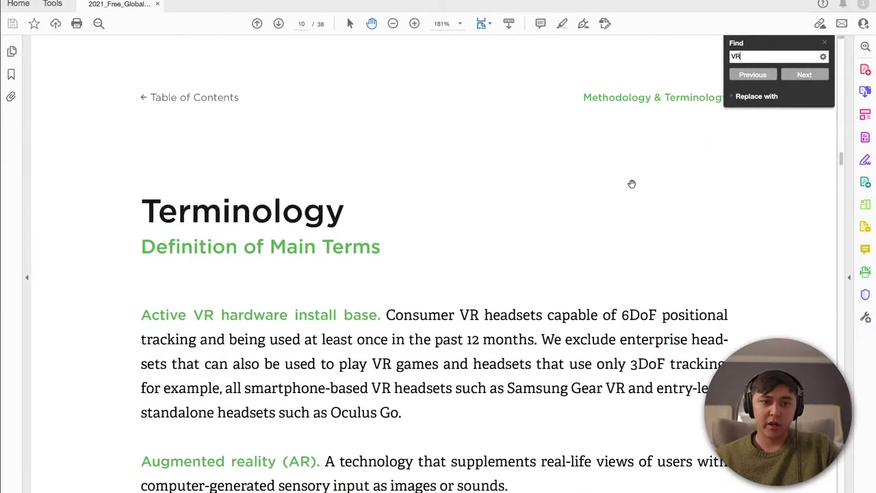
# Step: Read the report's Terminology definitions on pages 10 to 12 at 125% zoom, through the virtual reality entry
pyautogui.scroll(-2, 688, 102)
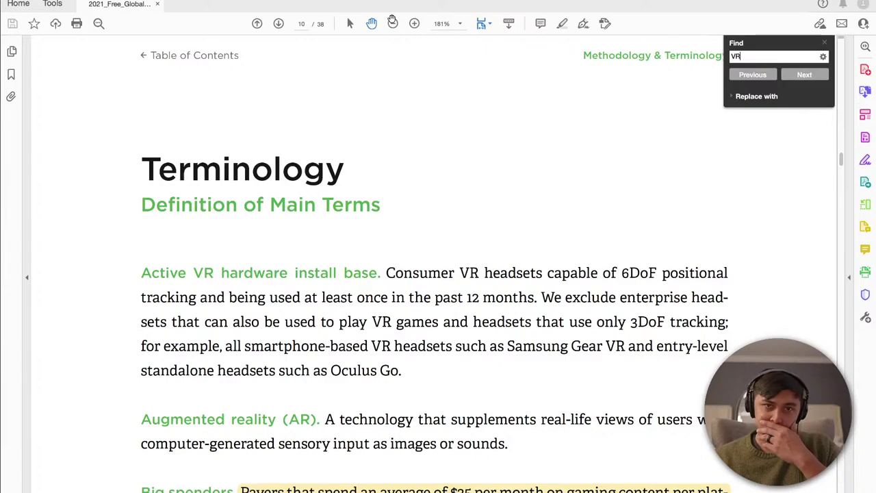
pyautogui.click(392, 23)
pyautogui.click(392, 23)
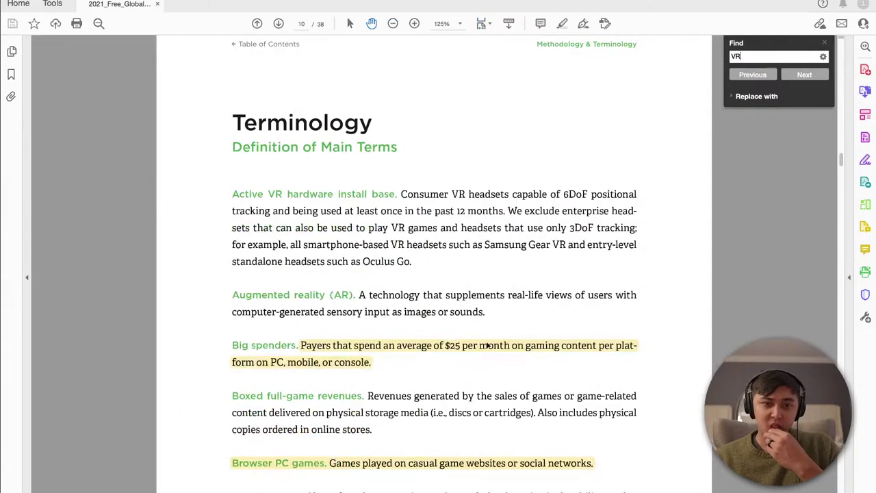
pyautogui.scroll(-1, 487, 344)
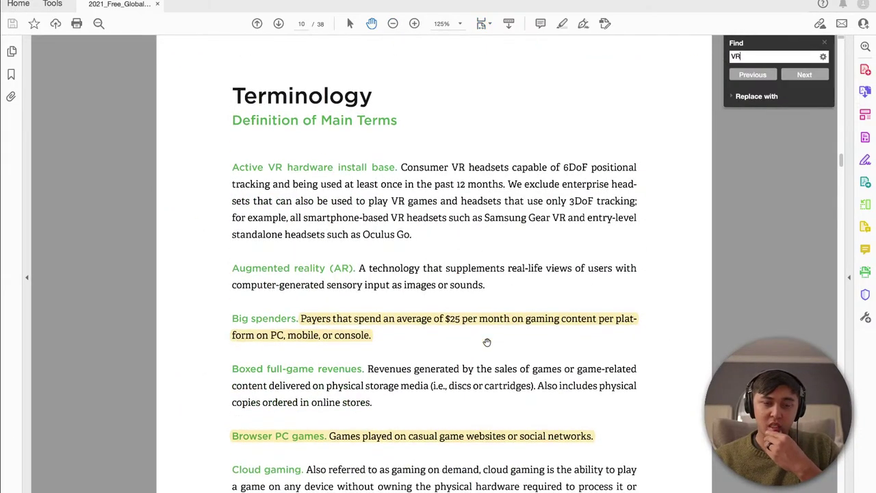
pyautogui.scroll(-3, 486, 342)
pyautogui.scroll(-5, 486, 342)
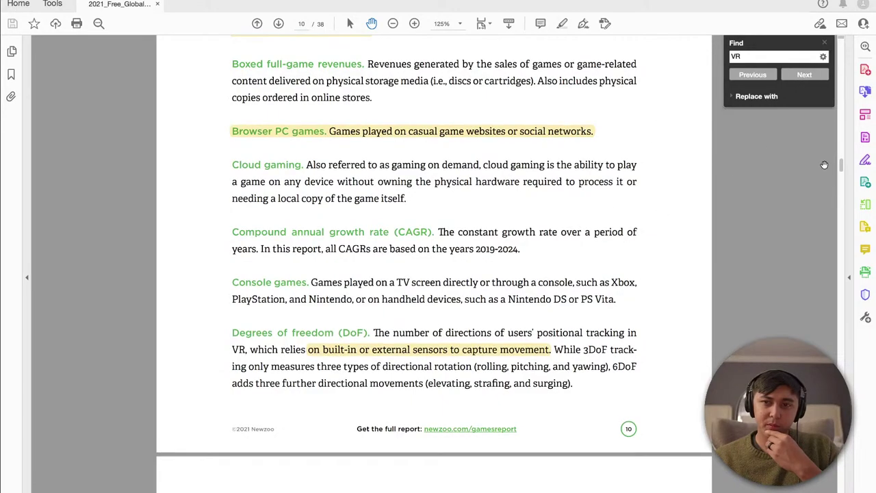
pyautogui.scroll(-5, 663, 244)
pyautogui.scroll(-10, 663, 244)
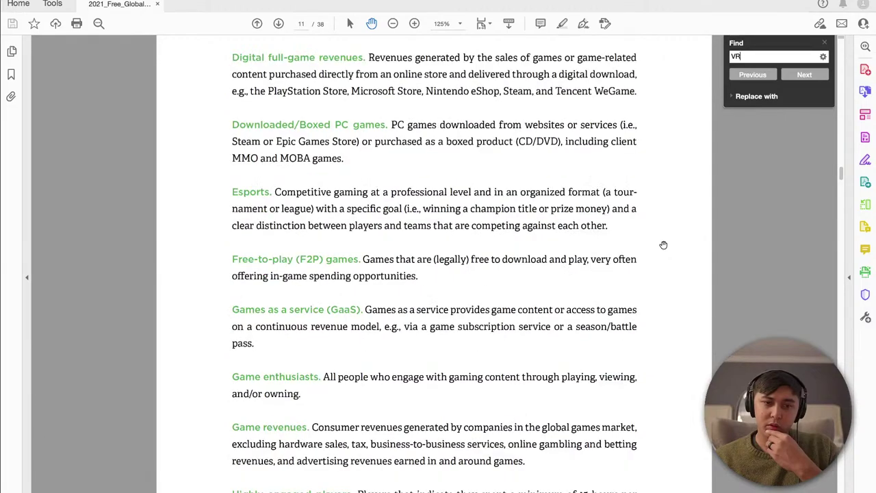
pyautogui.scroll(-18, 663, 244)
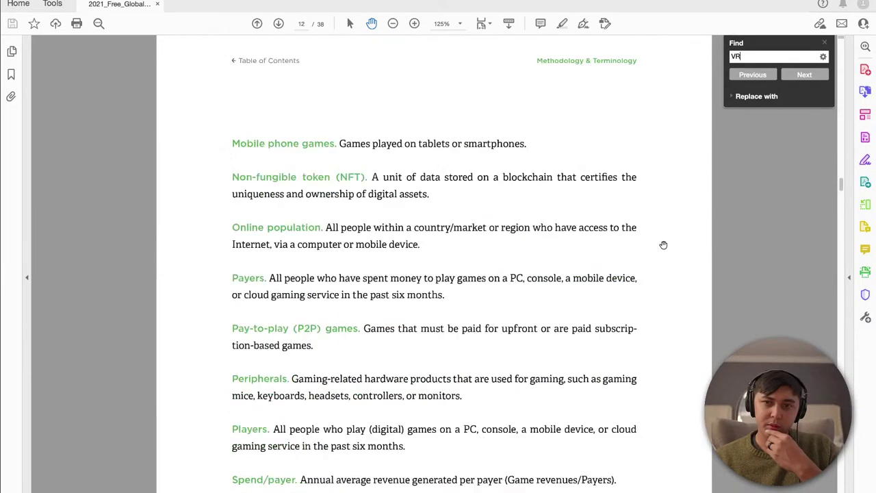
pyautogui.scroll(-12, 663, 244)
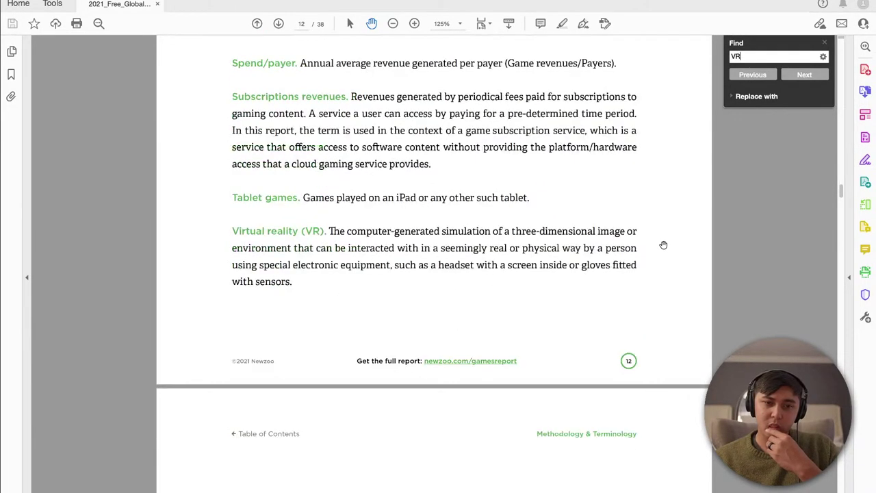
# Step: Look through Newzoo's Gamer Personas and the gamer segmentation illustrations on pages 13 and 14
pyautogui.scroll(-15, 663, 244)
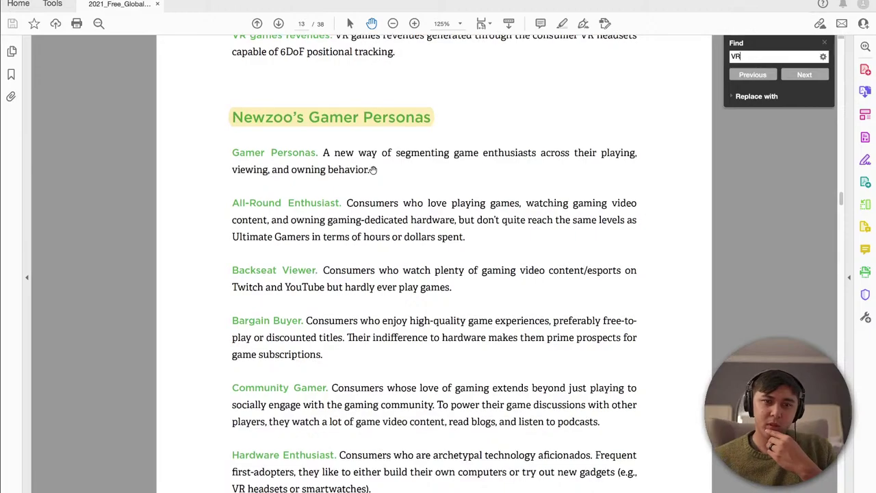
pyautogui.scroll(-16, 373, 170)
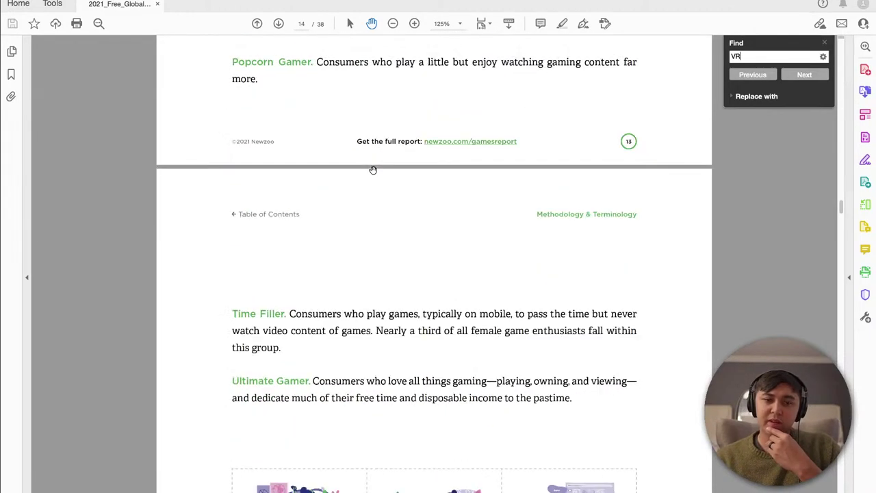
pyautogui.scroll(-18, 373, 170)
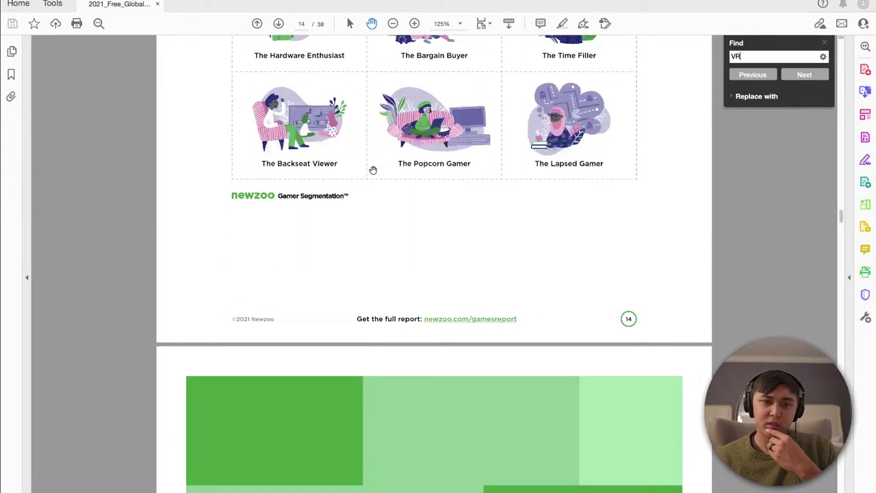
# Step: Review the Global Games Market 2021 overview and the per-region revenue pages from page 16 onward
pyautogui.scroll(-20, 373, 170)
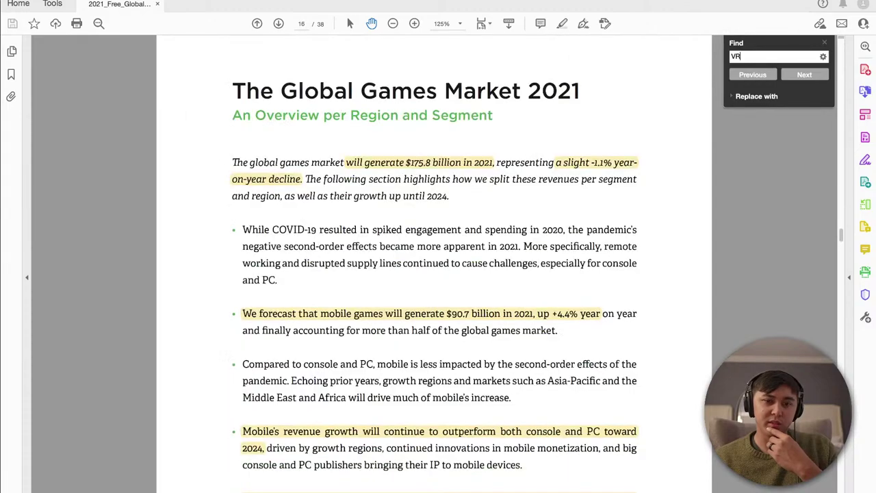
pyautogui.scroll(-15, 372, 170)
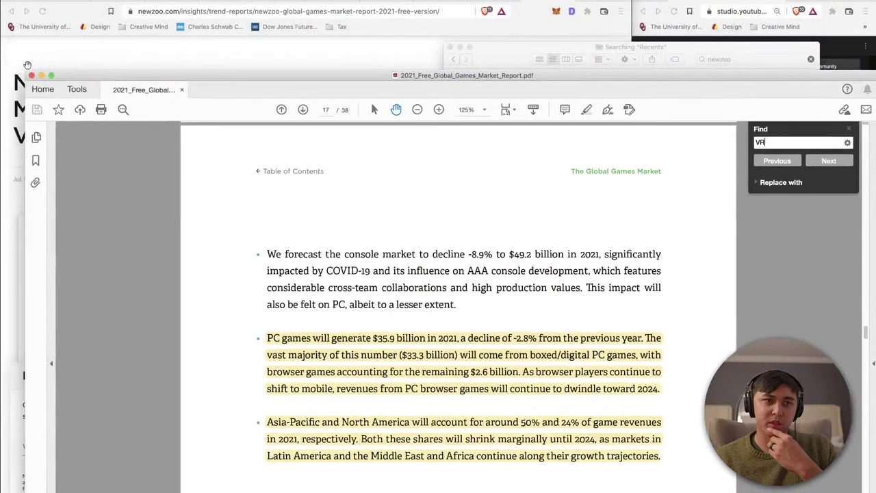
pyautogui.scroll(-10, 435, 274)
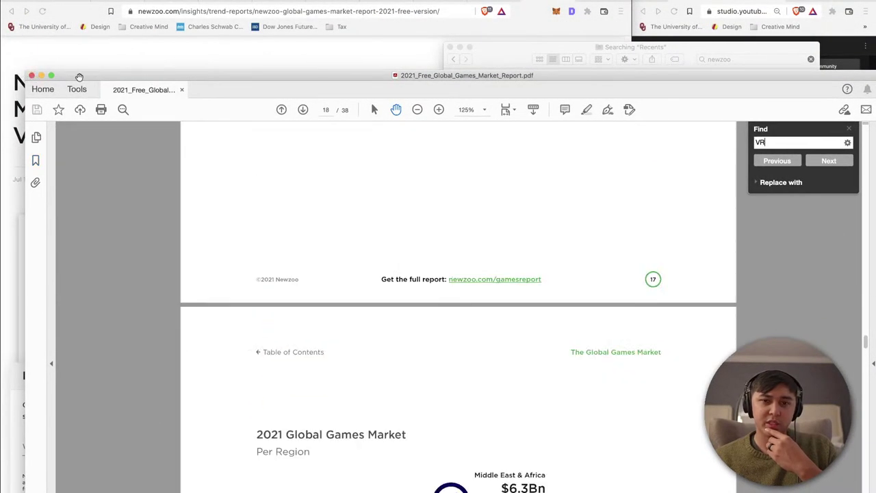
pyautogui.scroll(-10, 346, 288)
pyautogui.scroll(-8, 346, 288)
# Step: Switch to the browser showing the Newzoo report page and search the web for VR TAM
pyautogui.press('super+Tab')
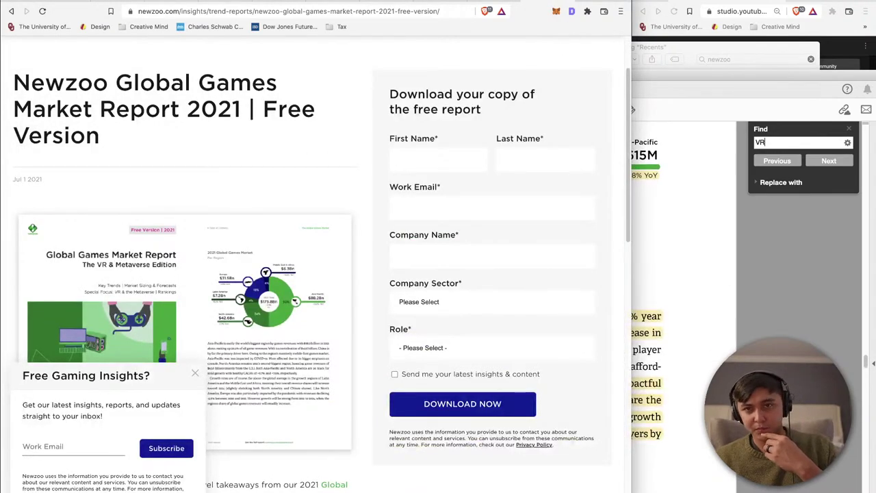
pyautogui.click(383, 12)
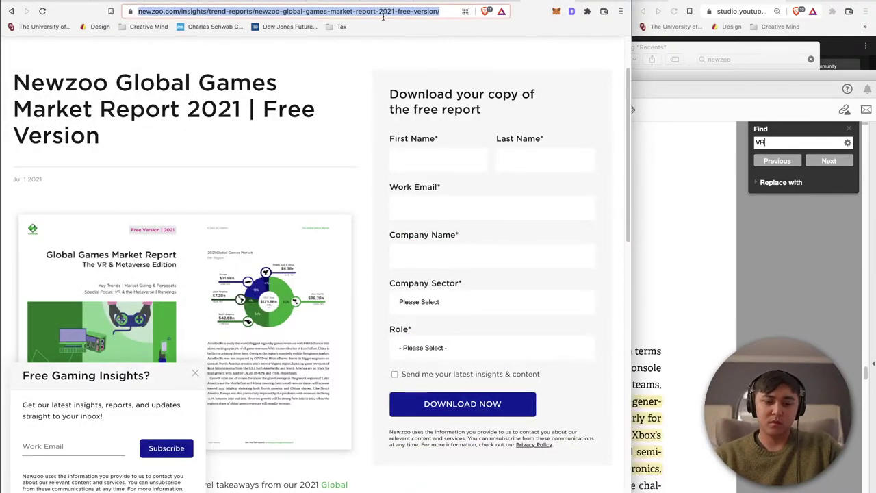
pyautogui.write('V')
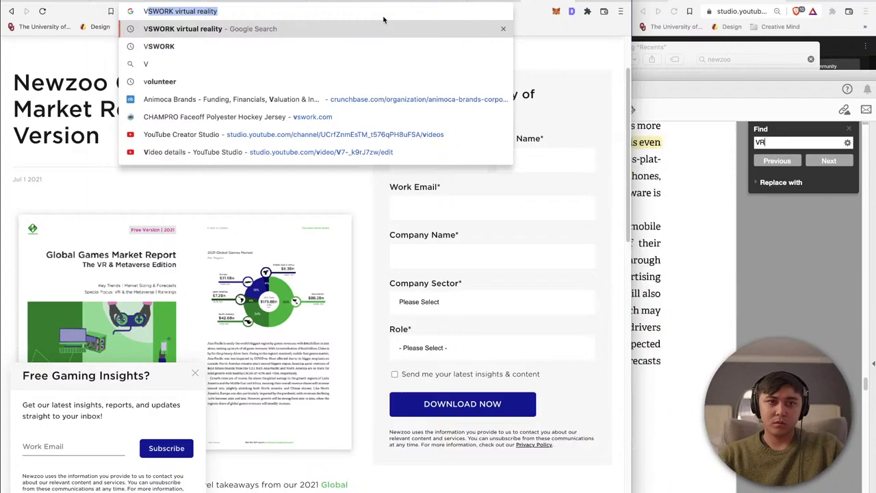
pyautogui.write('R TAM')
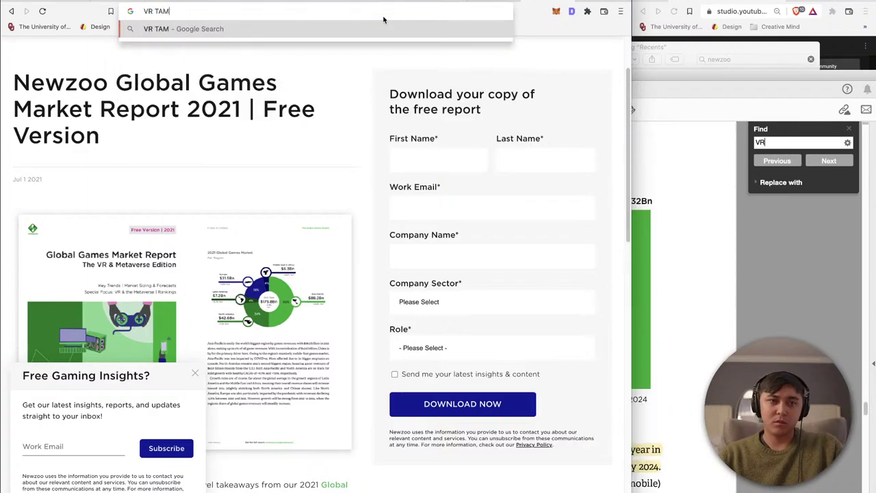
pyautogui.press('Return')
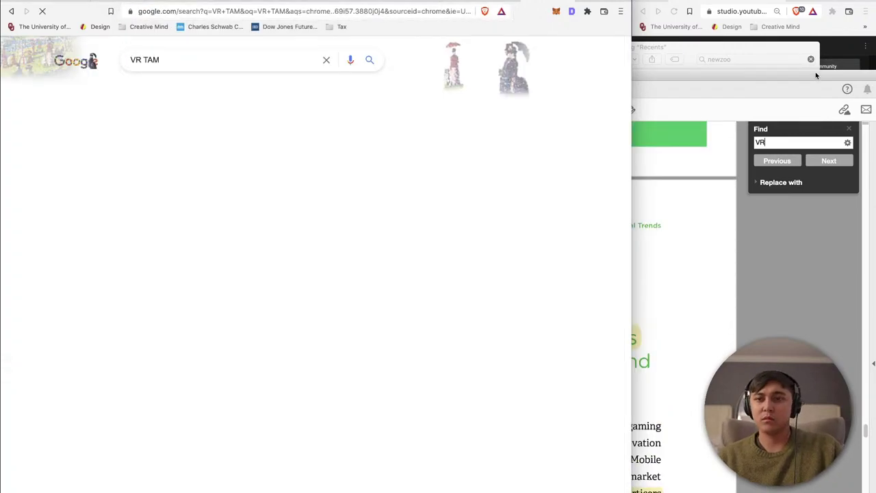
# Step: Hide the PDF reader with the games market report and bring the live chat window to the front
pyautogui.click(816, 75)
pyautogui.scroll(-10, 41, 77)
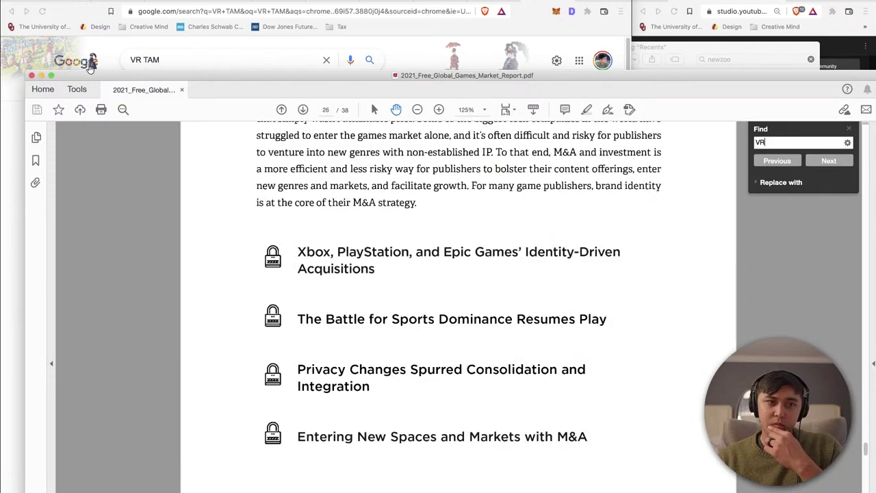
pyautogui.moveTo(103, 75); pyautogui.dragTo(263, 192)
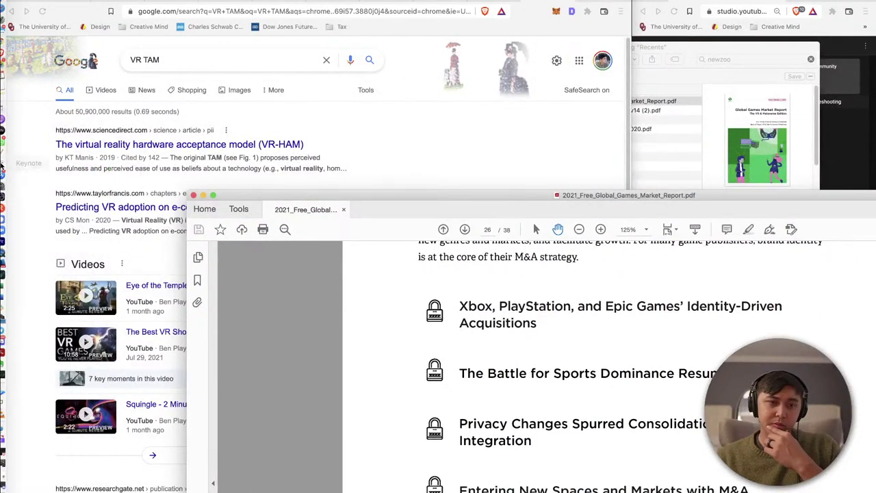
pyautogui.rightClick(9, 352)
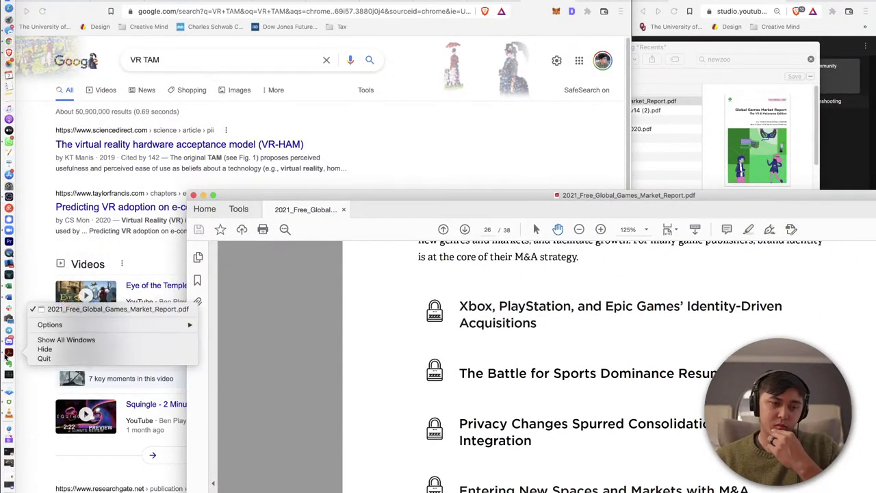
pyautogui.click(47, 350)
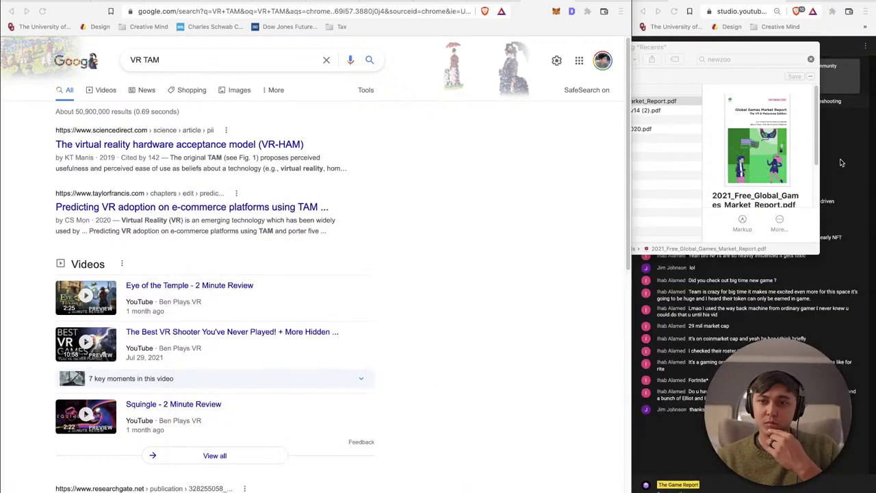
pyautogui.click(838, 162)
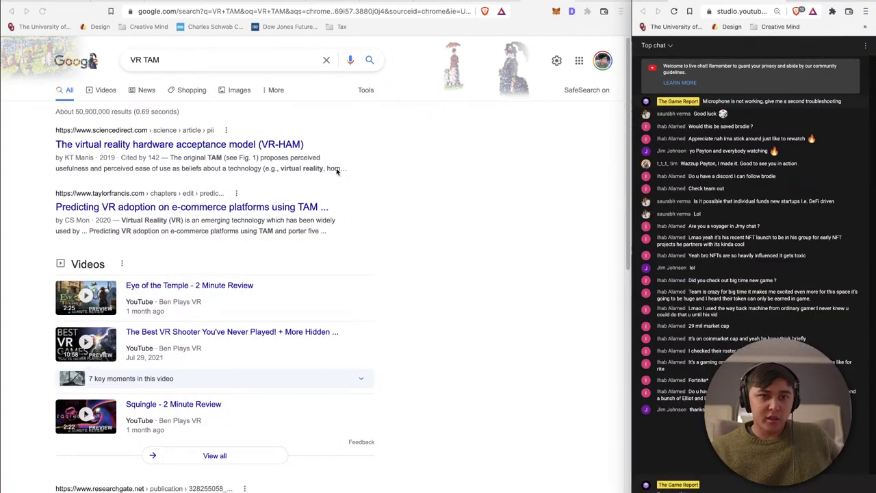
# Step: Search for "how many people own a vr headset" and skim the featured statistics and result listings
pyautogui.moveTo(195, 61); pyautogui.dragTo(145, 60)
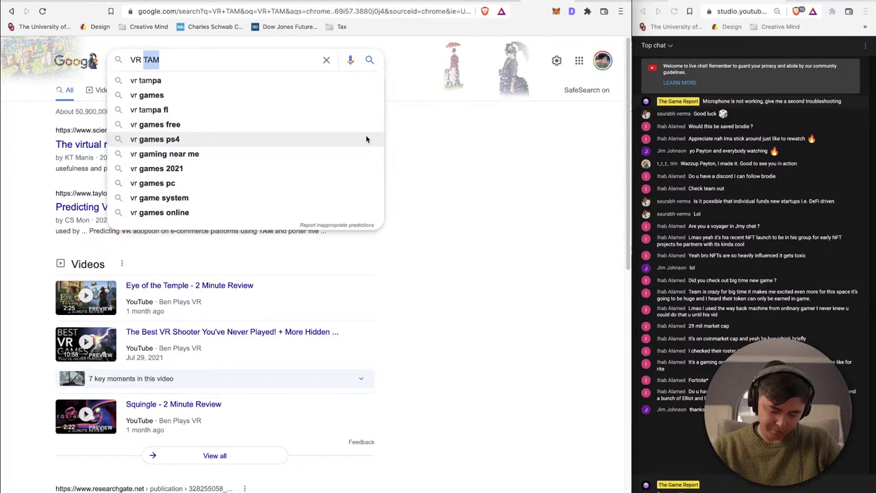
pyautogui.press('BackSpace')
pyautogui.press('BackSpace')
pyautogui.press('BackSpace')
pyautogui.press('BackSpace')
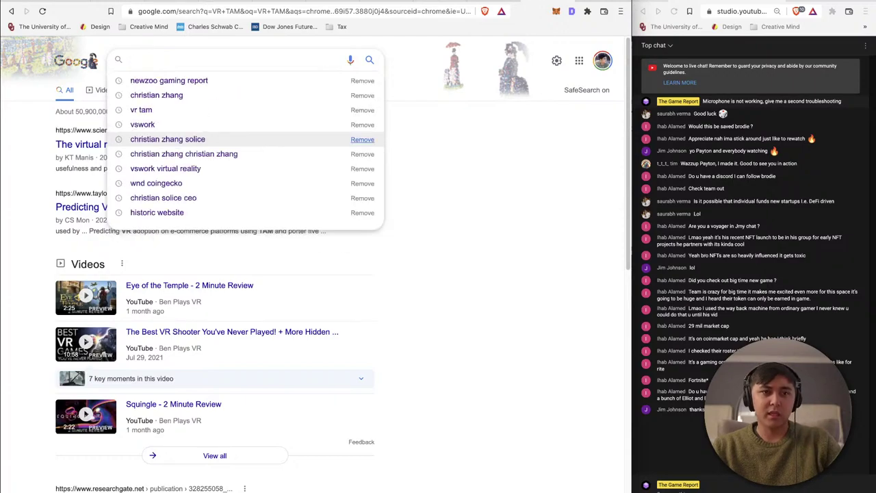
pyautogui.write('hwo')
pyautogui.press('BackSpace')
pyautogui.press('BackSpace')
pyautogui.write('ow ma')
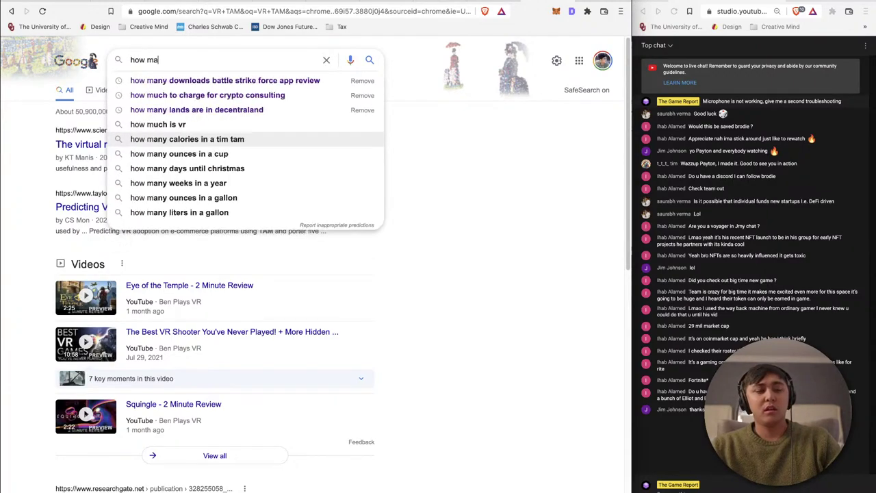
pyautogui.write('ny people own ')
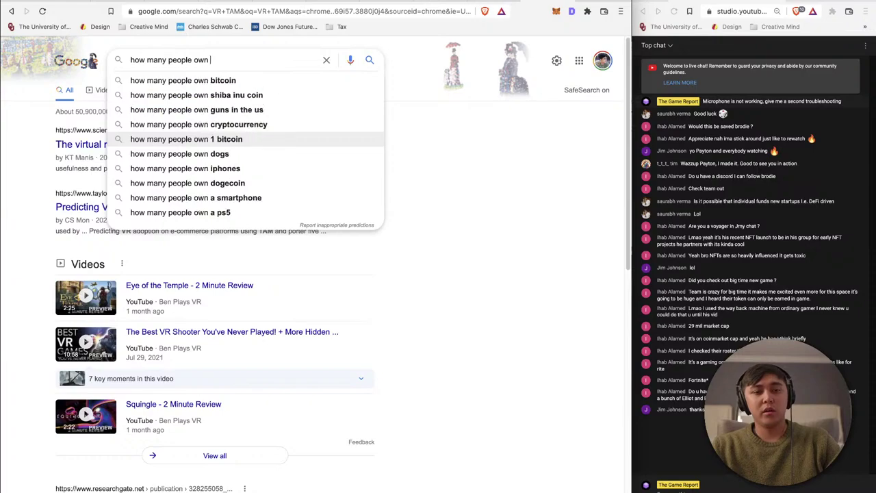
pyautogui.write('a vr headset')
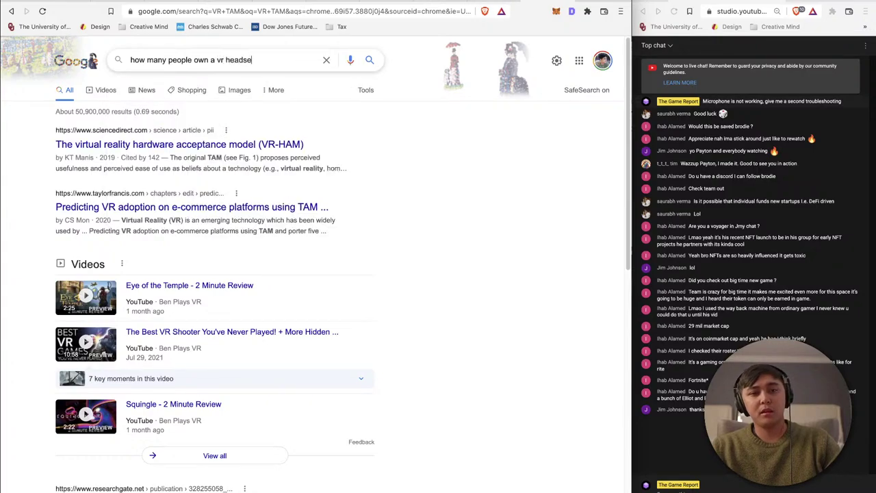
pyautogui.press('Return')
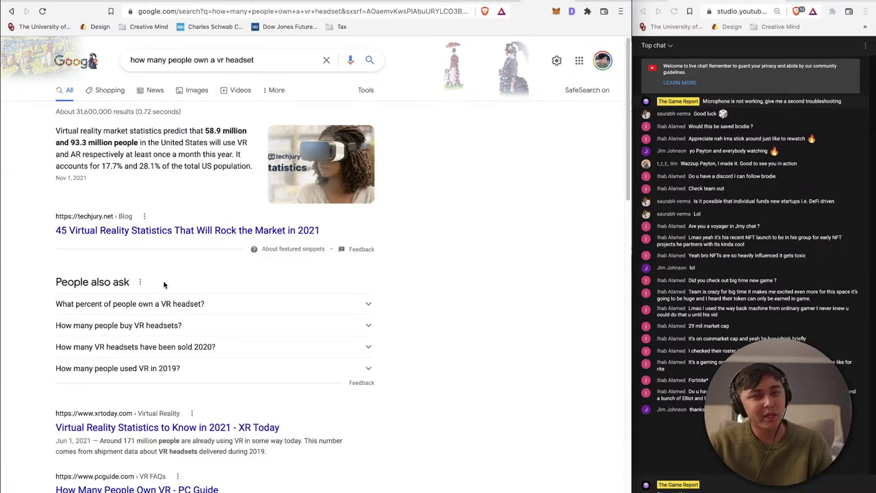
pyautogui.scroll(-2, 232, 388)
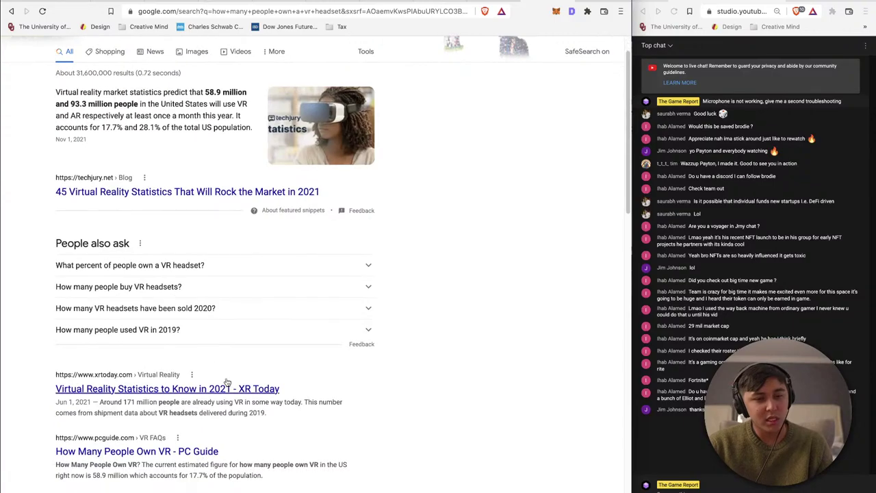
pyautogui.scroll(-2, 212, 373)
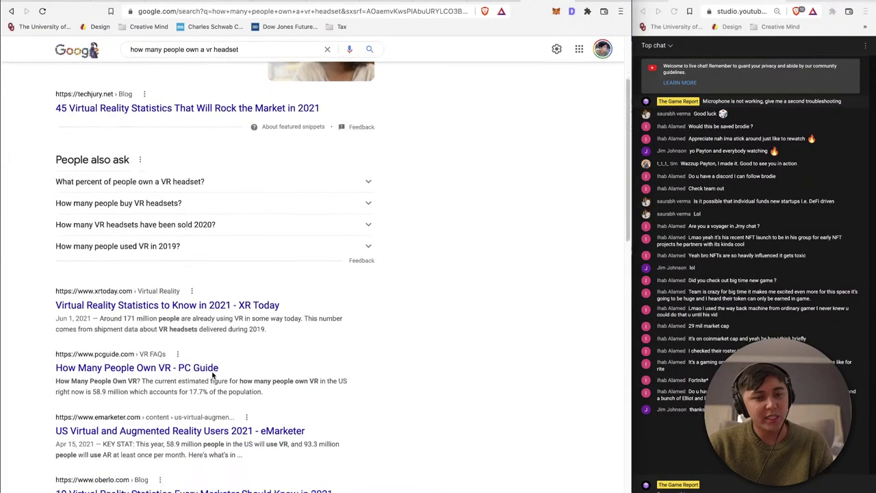
pyautogui.scroll(3, 175, 244)
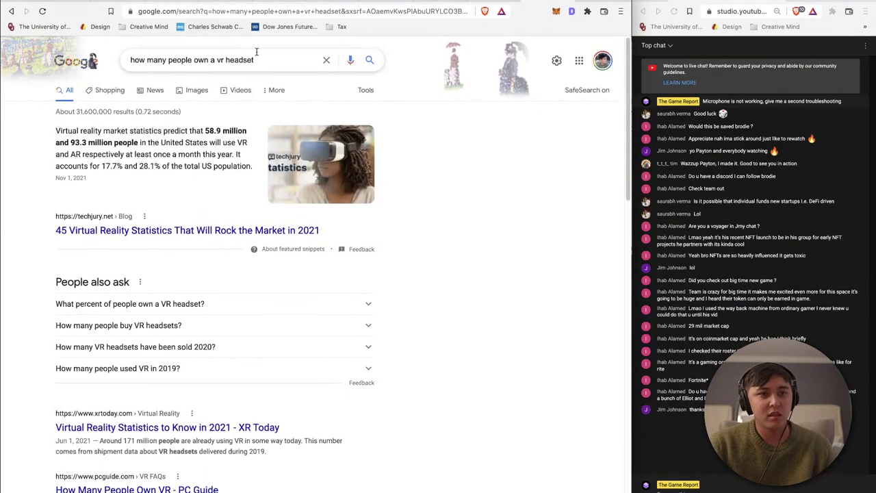
# Step: Search for VR CAGR and highlight the 2020 global virtual reality market value in the featured snippet
pyautogui.moveTo(254, 60); pyautogui.dragTo(49, 55)
pyautogui.write('VR CAGR')
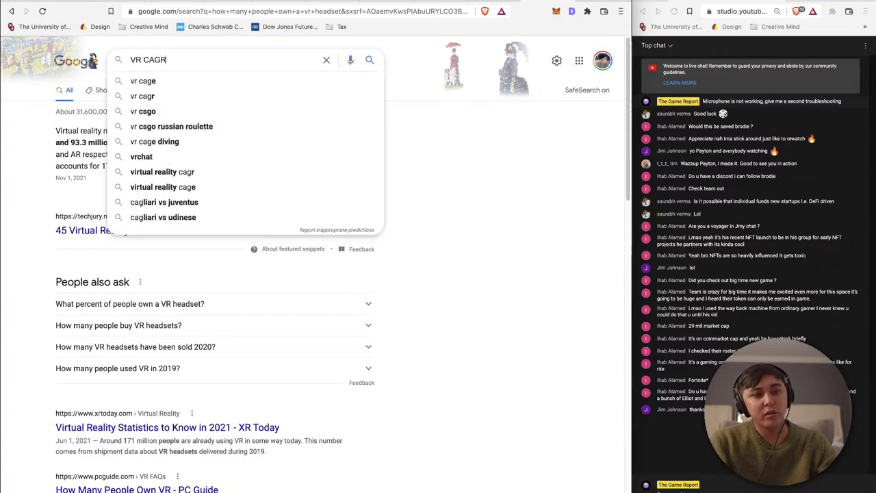
pyautogui.press('Return')
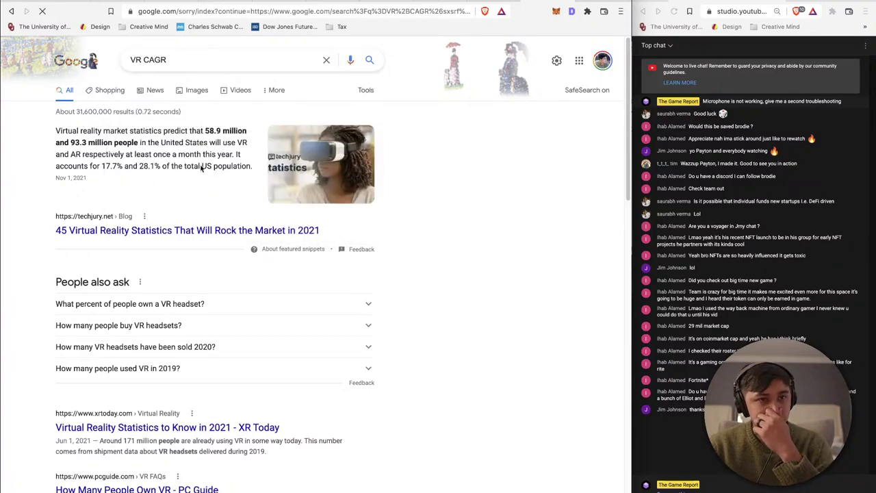
pyautogui.click(27, 85)
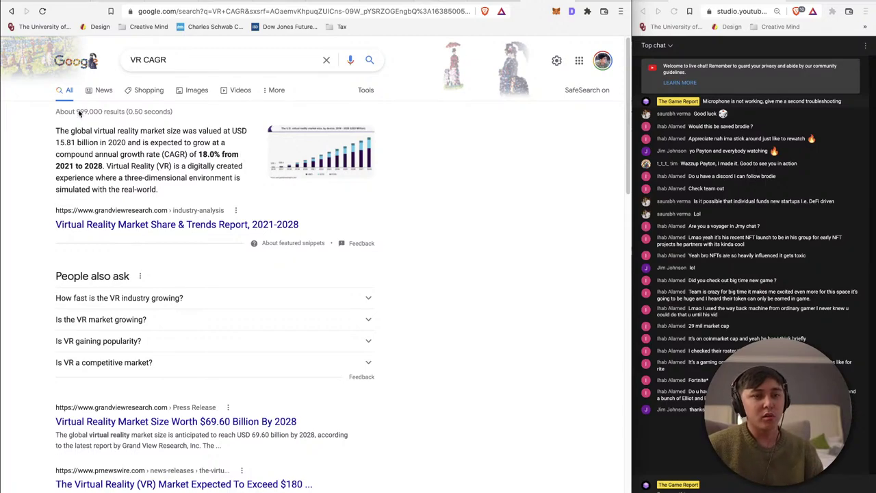
pyautogui.moveTo(55, 142); pyautogui.dragTo(75, 142)
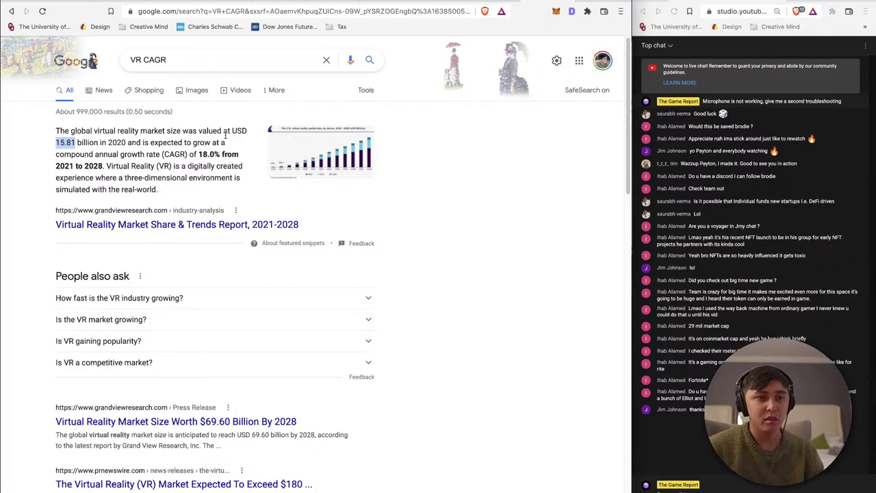
# Step: Search for a CAGR calculator in a new tab and open the cagrcalculator.net result
pyautogui.hotkey('ctrl', 't')
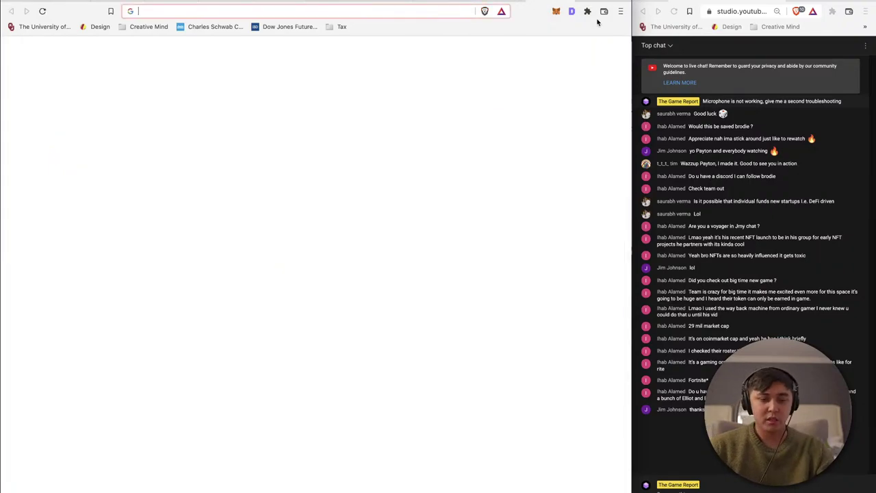
pyautogui.write('CAGR ca')
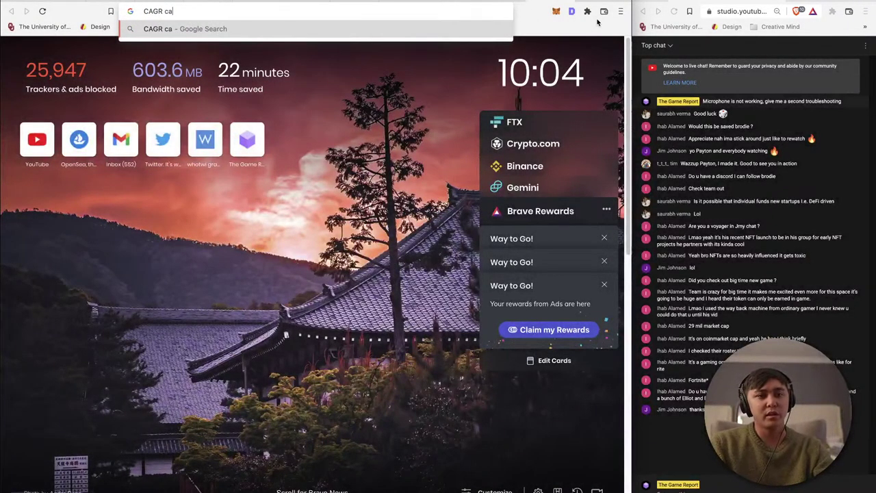
pyautogui.write('ucalator')
pyautogui.press('Return')
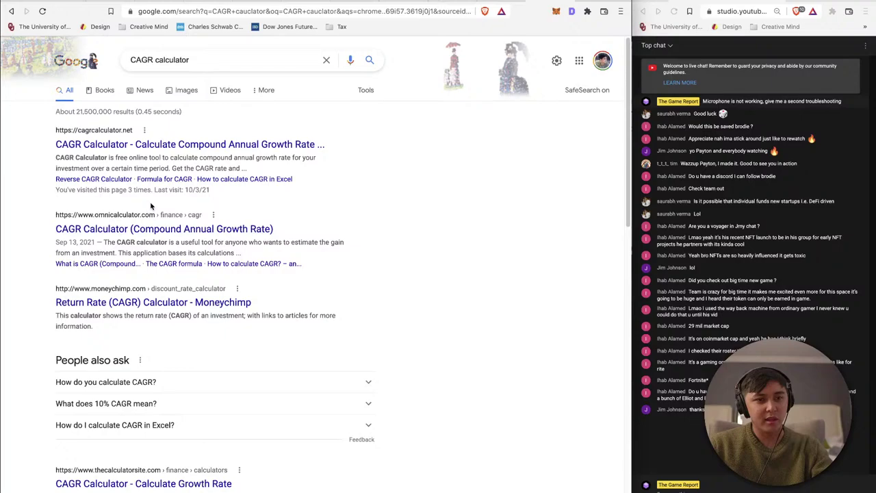
pyautogui.click(150, 145)
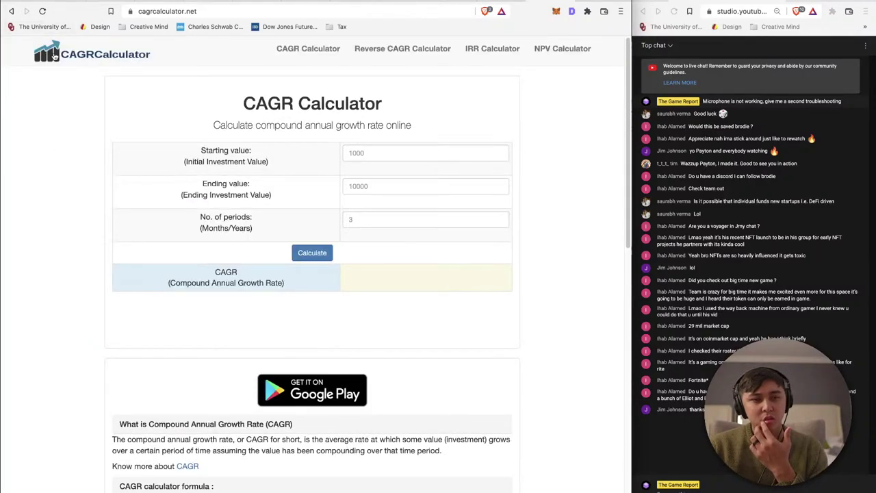
# Step: Return to the calculator search results, check the reverse cagr calculator suggestion, and open Omni's CAGR Calculator
pyautogui.click(11, 11)
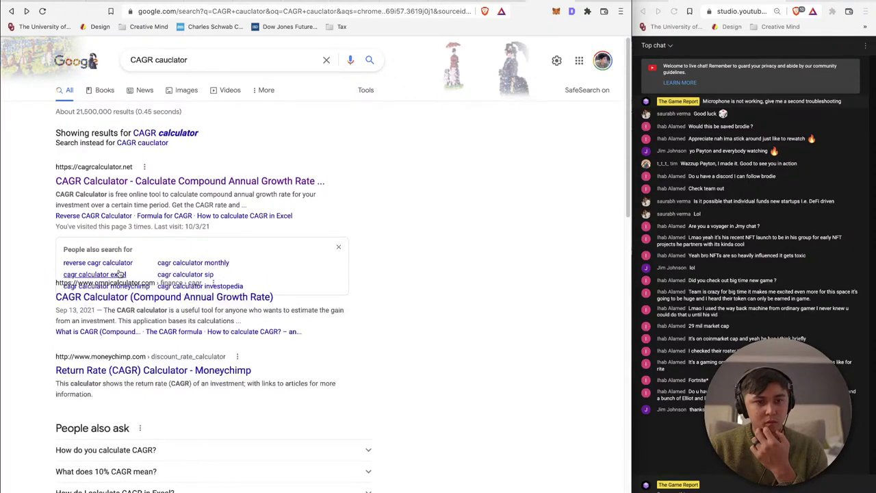
pyautogui.click(119, 273)
pyautogui.click(11, 12)
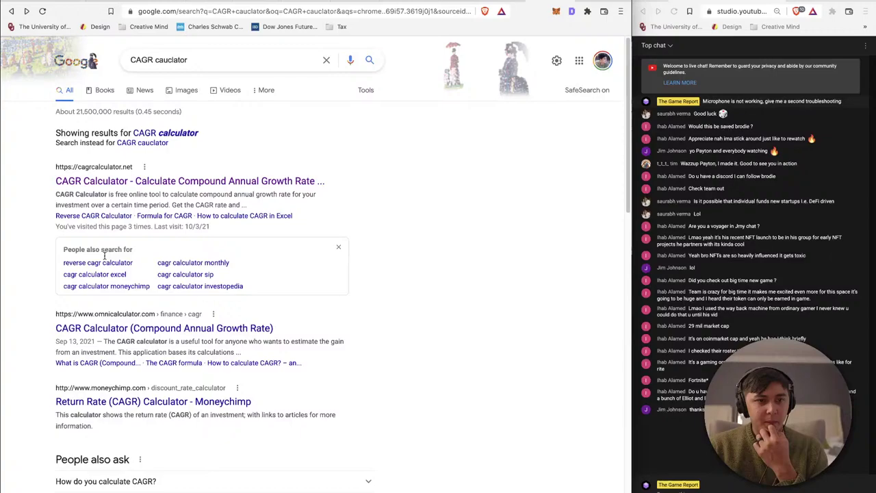
pyautogui.click(137, 328)
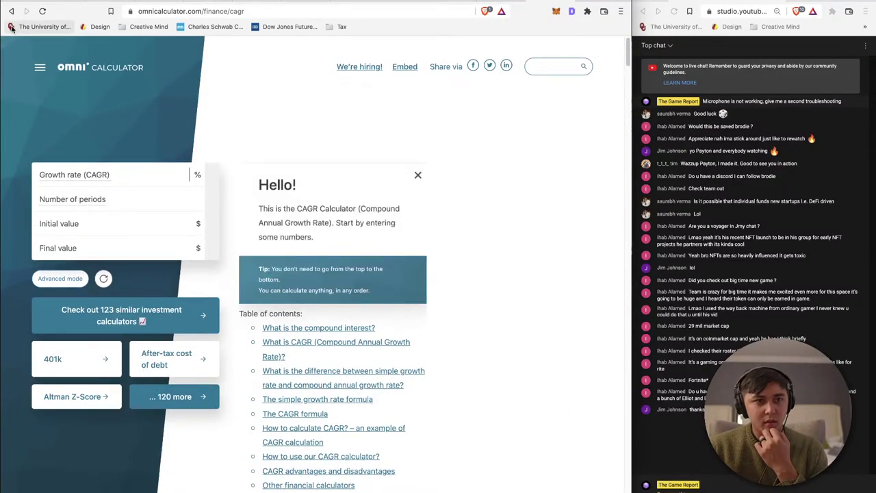
# Step: Return to the CAGR calculator results and open Moneychimp's Return Rate (CAGR) Calculator, making its Present Value field active
pyautogui.press('super+bracketleft')
pyautogui.press('super+bracketleft')
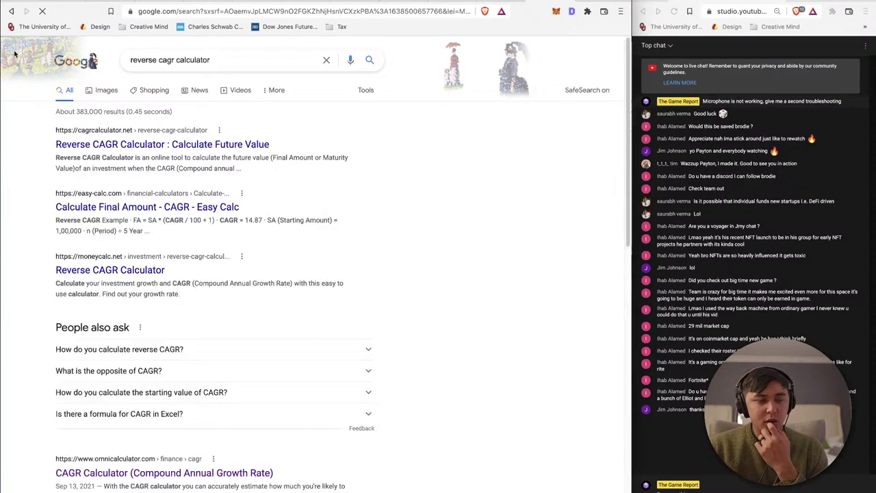
pyautogui.press('super+bracketleft')
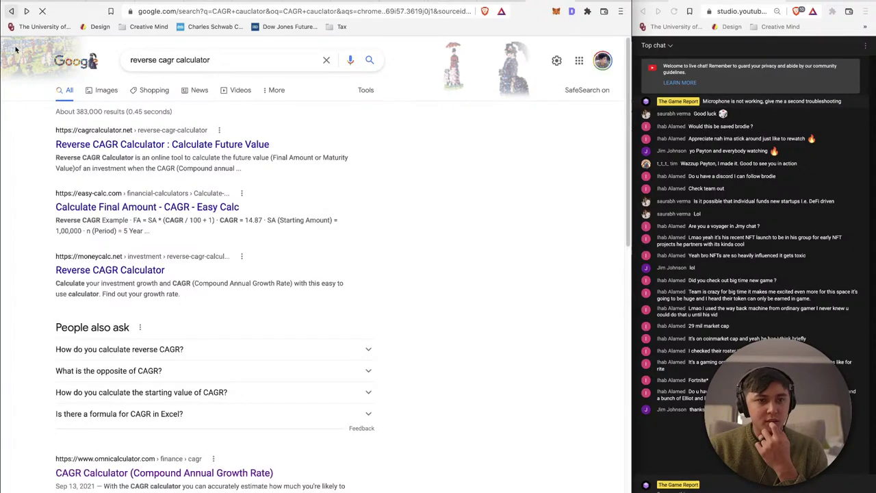
pyautogui.press('super+bracketleft')
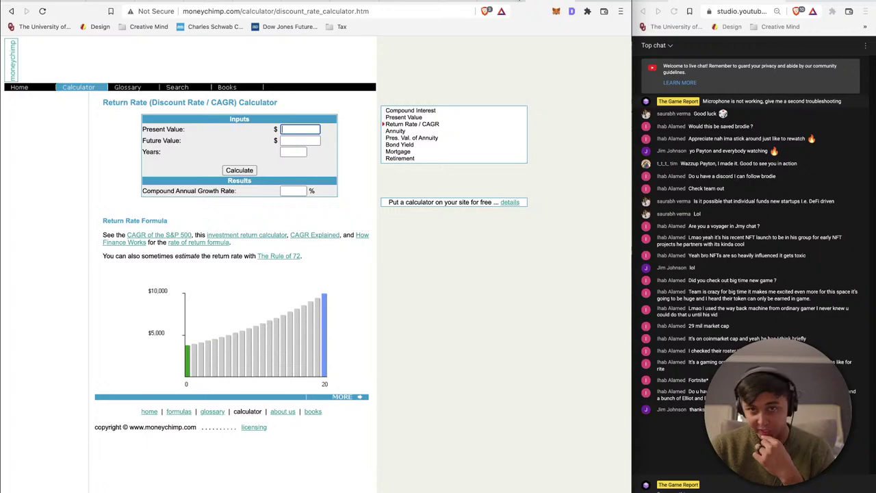
pyautogui.press('super+bracketleft')
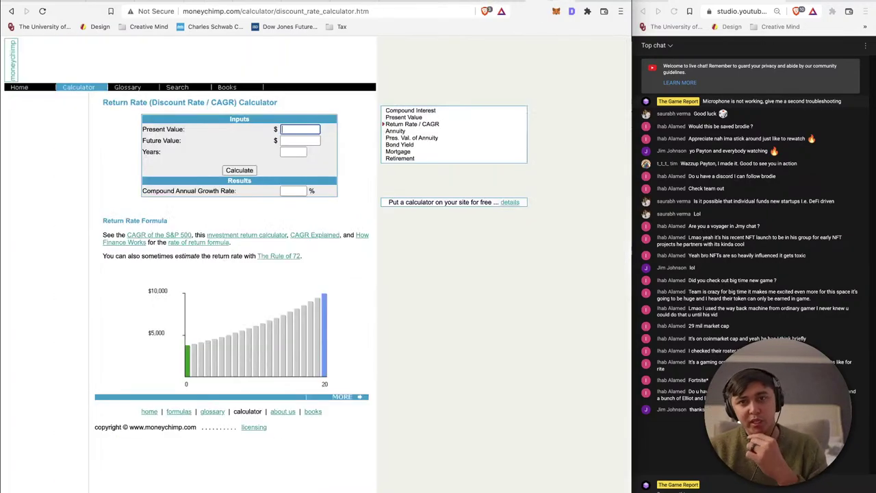
pyautogui.press('super+bracketright')
pyautogui.click(304, 129)
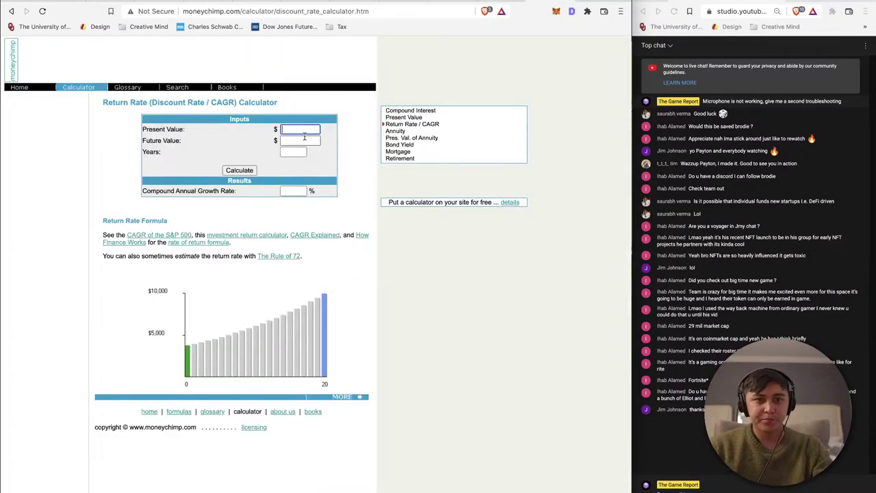
# Step: Enter 15.81 as the present value in Moneychimp's calculator and make the Future Value field active
pyautogui.write('15')
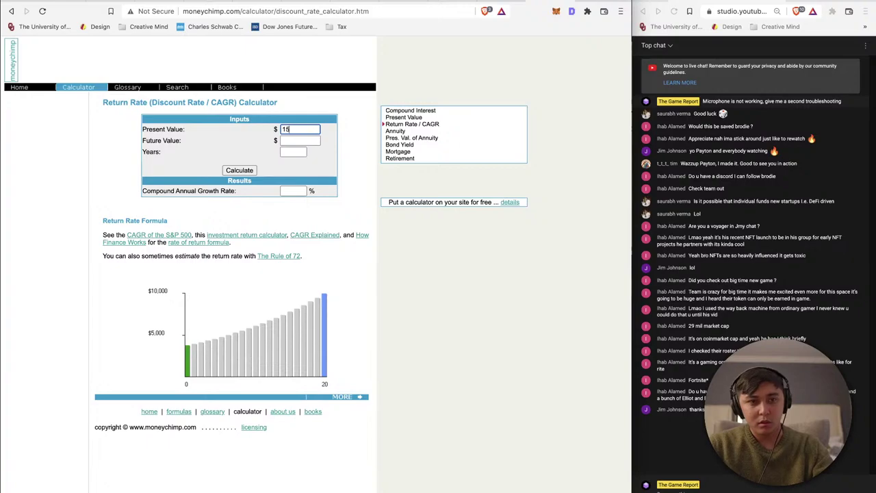
pyautogui.write('.81')
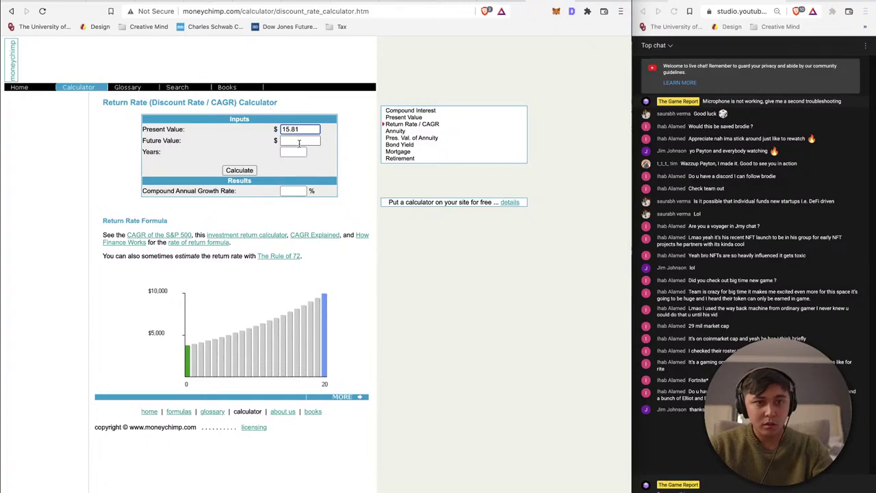
pyautogui.click(290, 152)
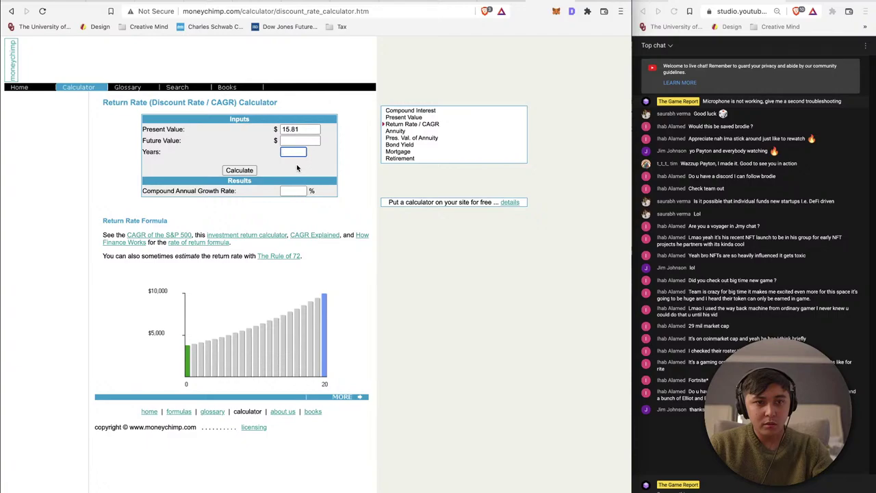
pyautogui.click(294, 140)
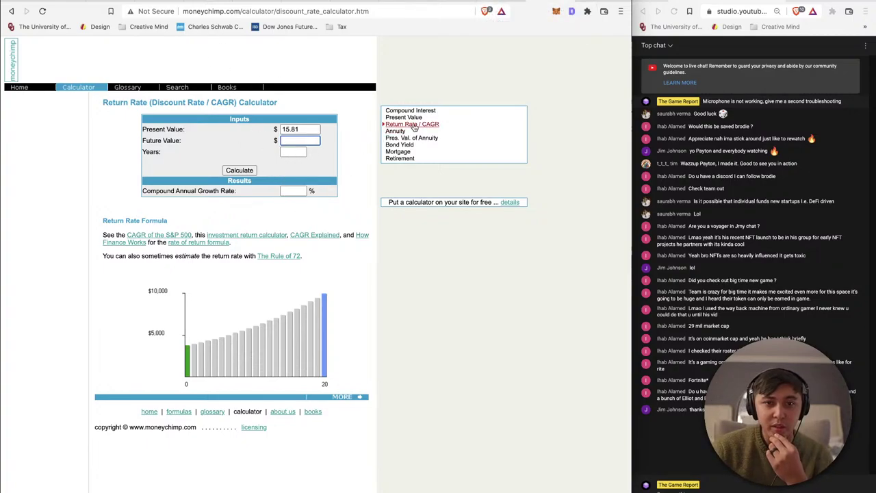
# Step: Return to the CAGR calculator results and open The Calculator Site's CAGR Calculator, making its Ending value field active
pyautogui.click(11, 11)
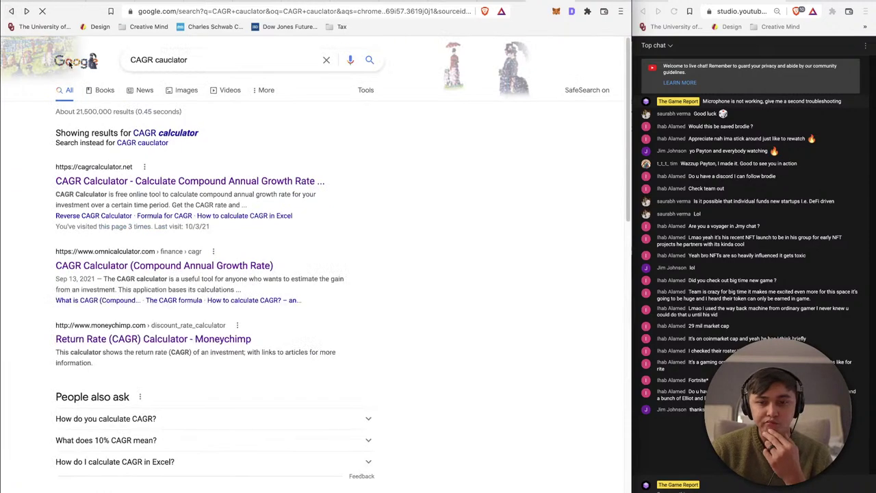
pyautogui.scroll(-3, 160, 363)
pyautogui.click(155, 397)
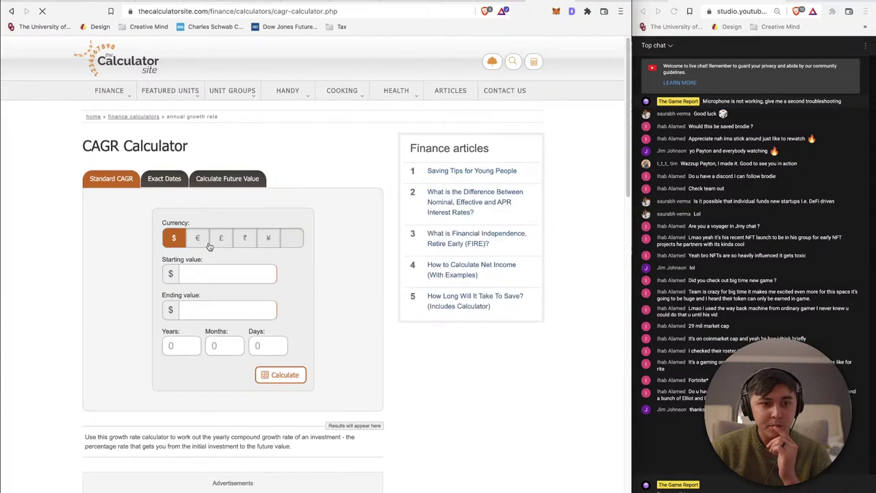
pyautogui.scroll(-1, 209, 243)
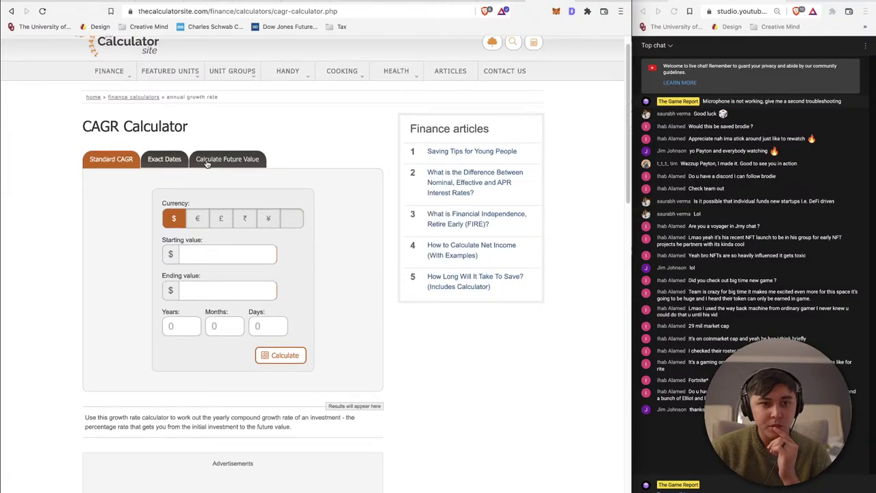
pyautogui.click(226, 290)
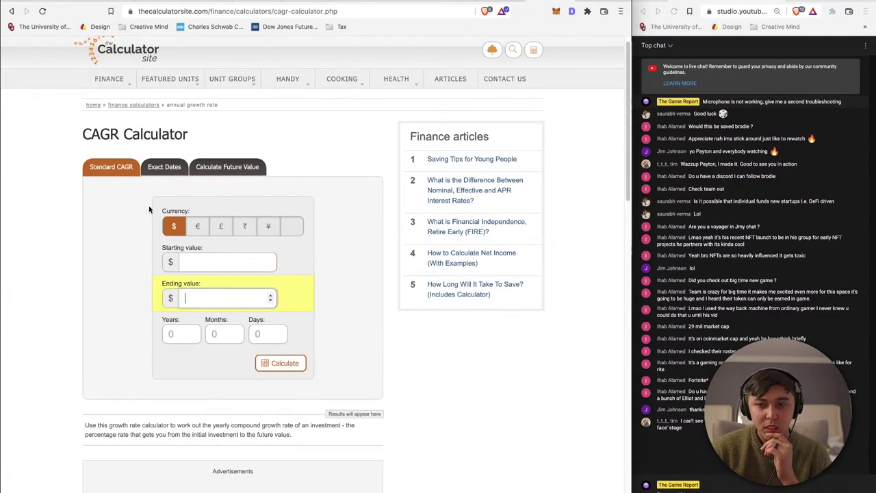
# Step: Look through the rest of the calculator page, then go back and scan the other CAGR calculator search results
pyautogui.scroll(-1, 148, 207)
pyautogui.scroll(-3, 149, 205)
pyautogui.click(11, 10)
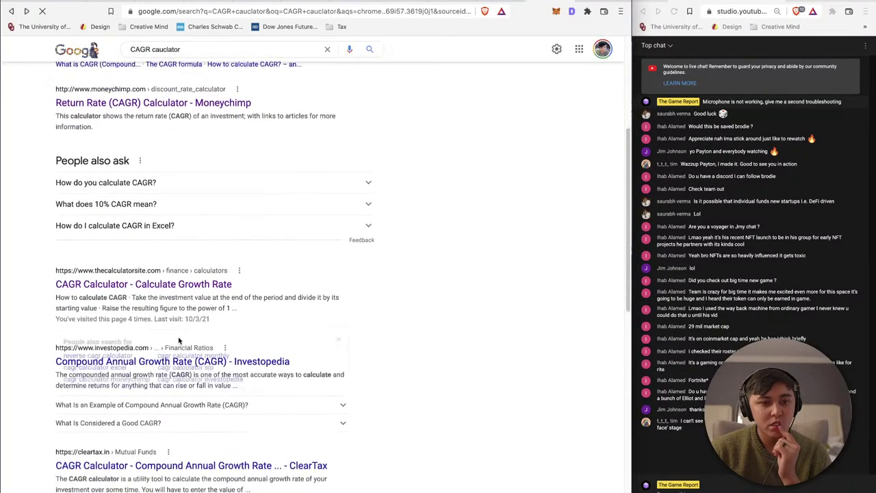
pyautogui.scroll(-4, 197, 426)
pyautogui.scroll(8, 500, 48)
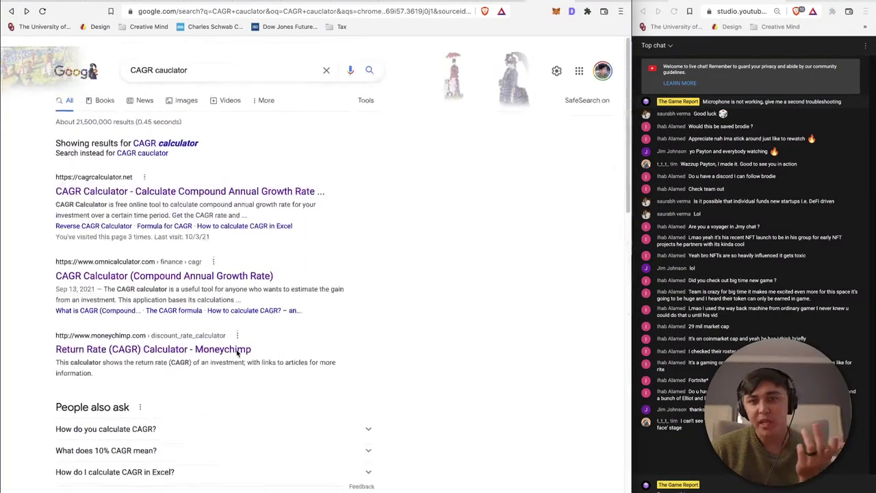
# Step: Check the market value and growth rate in the VR CAGR results, and replace the calculator search with 15.81 x .18
pyautogui.press('super+bracketright')
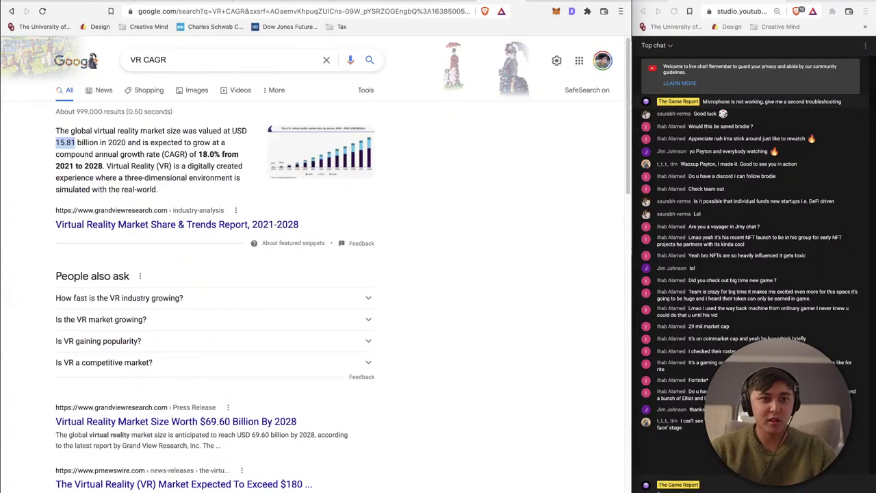
pyautogui.press('super+bracketleft')
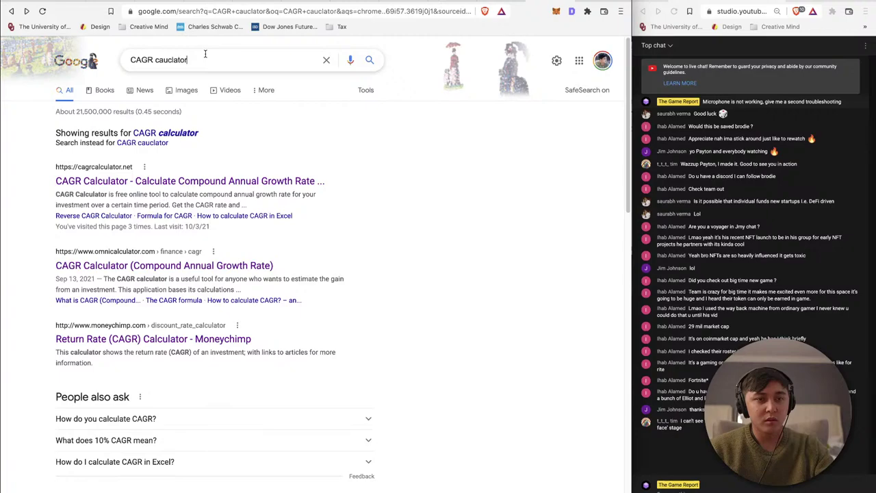
pyautogui.press('super+a')
pyautogui.write('15.81')
pyautogui.write('x')
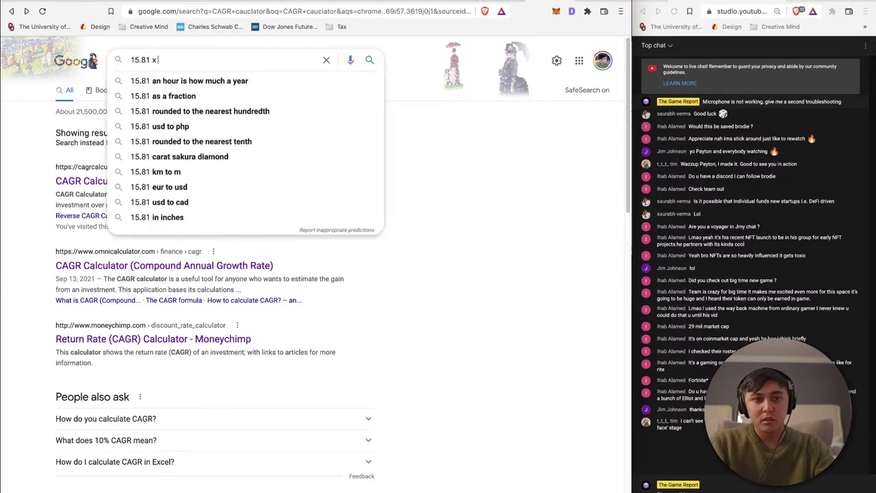
pyautogui.write(' .18')
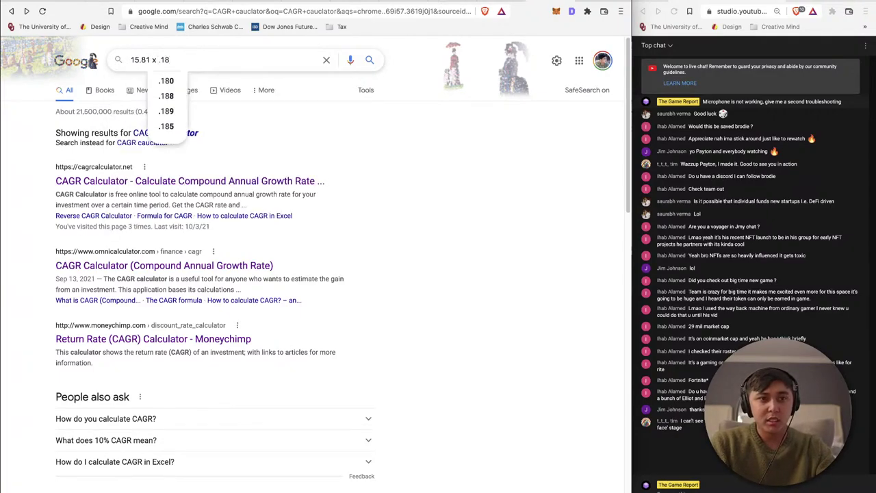
pyautogui.press('Return')
pyautogui.click(27, 88)
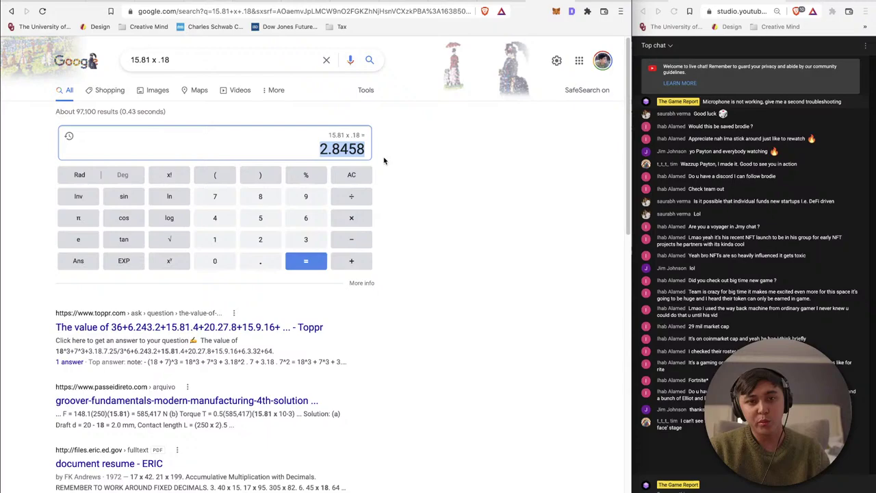
# Step: Calculate 15.81 + 2.8458 in the search box and switch to the HubSpot TAM SAM SOM article
pyautogui.click(190, 59)
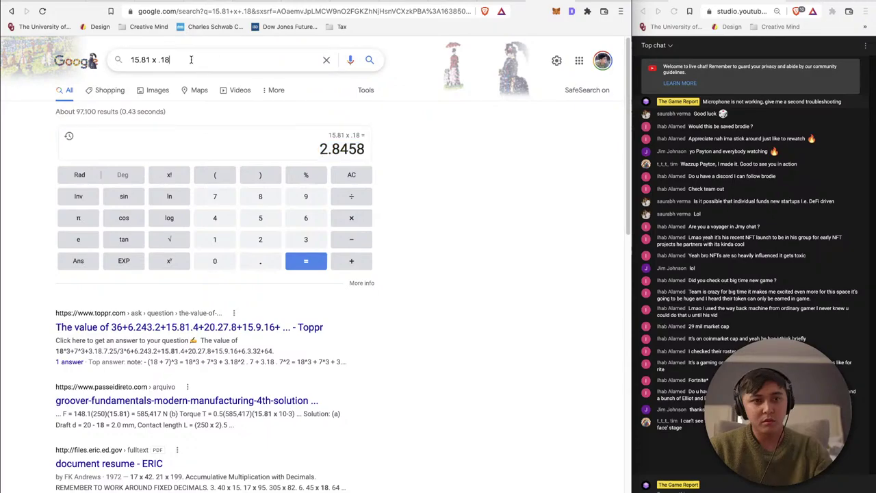
pyautogui.moveTo(150, 60); pyautogui.dragTo(224, 64)
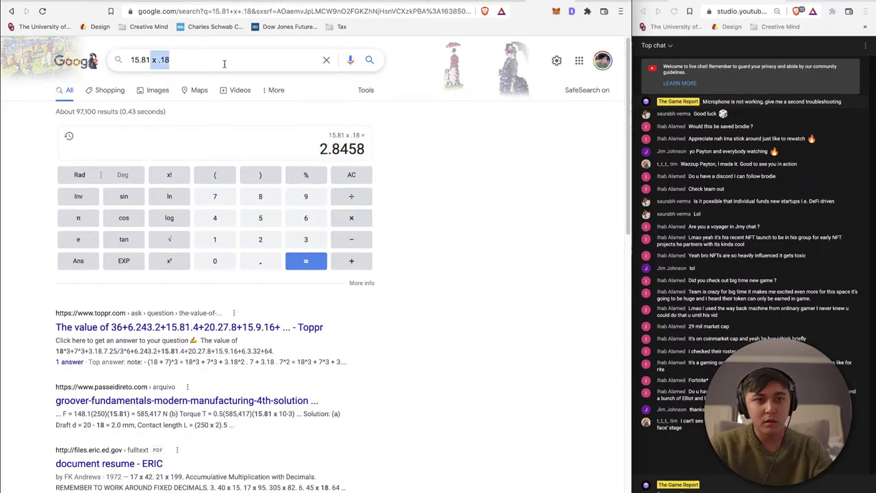
pyautogui.write('+')
pyautogui.write('2.8458')
pyautogui.press('Return')
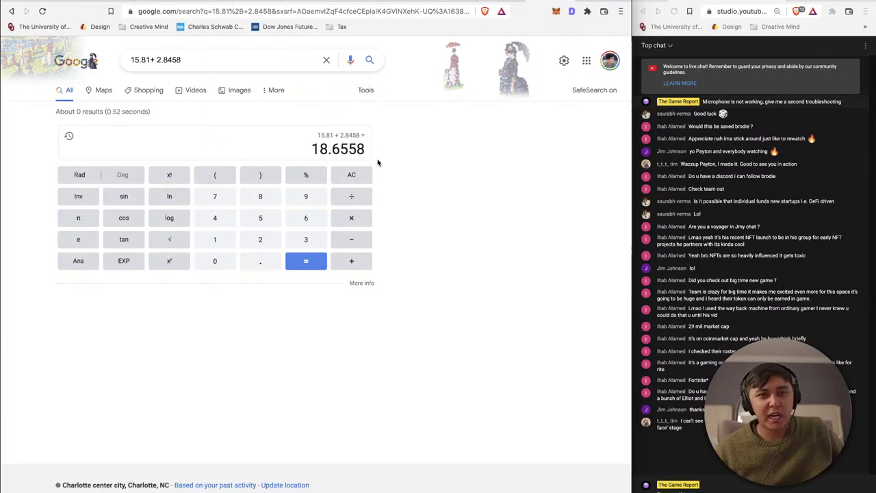
pyautogui.click(257, 3)
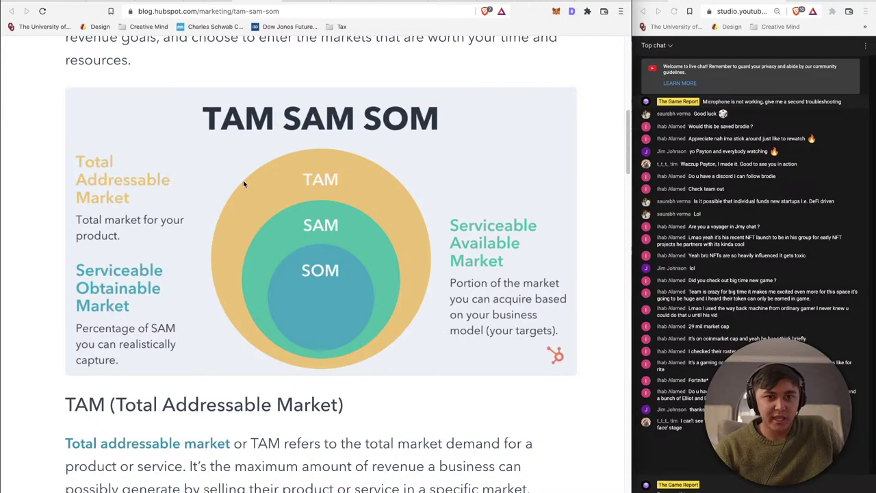